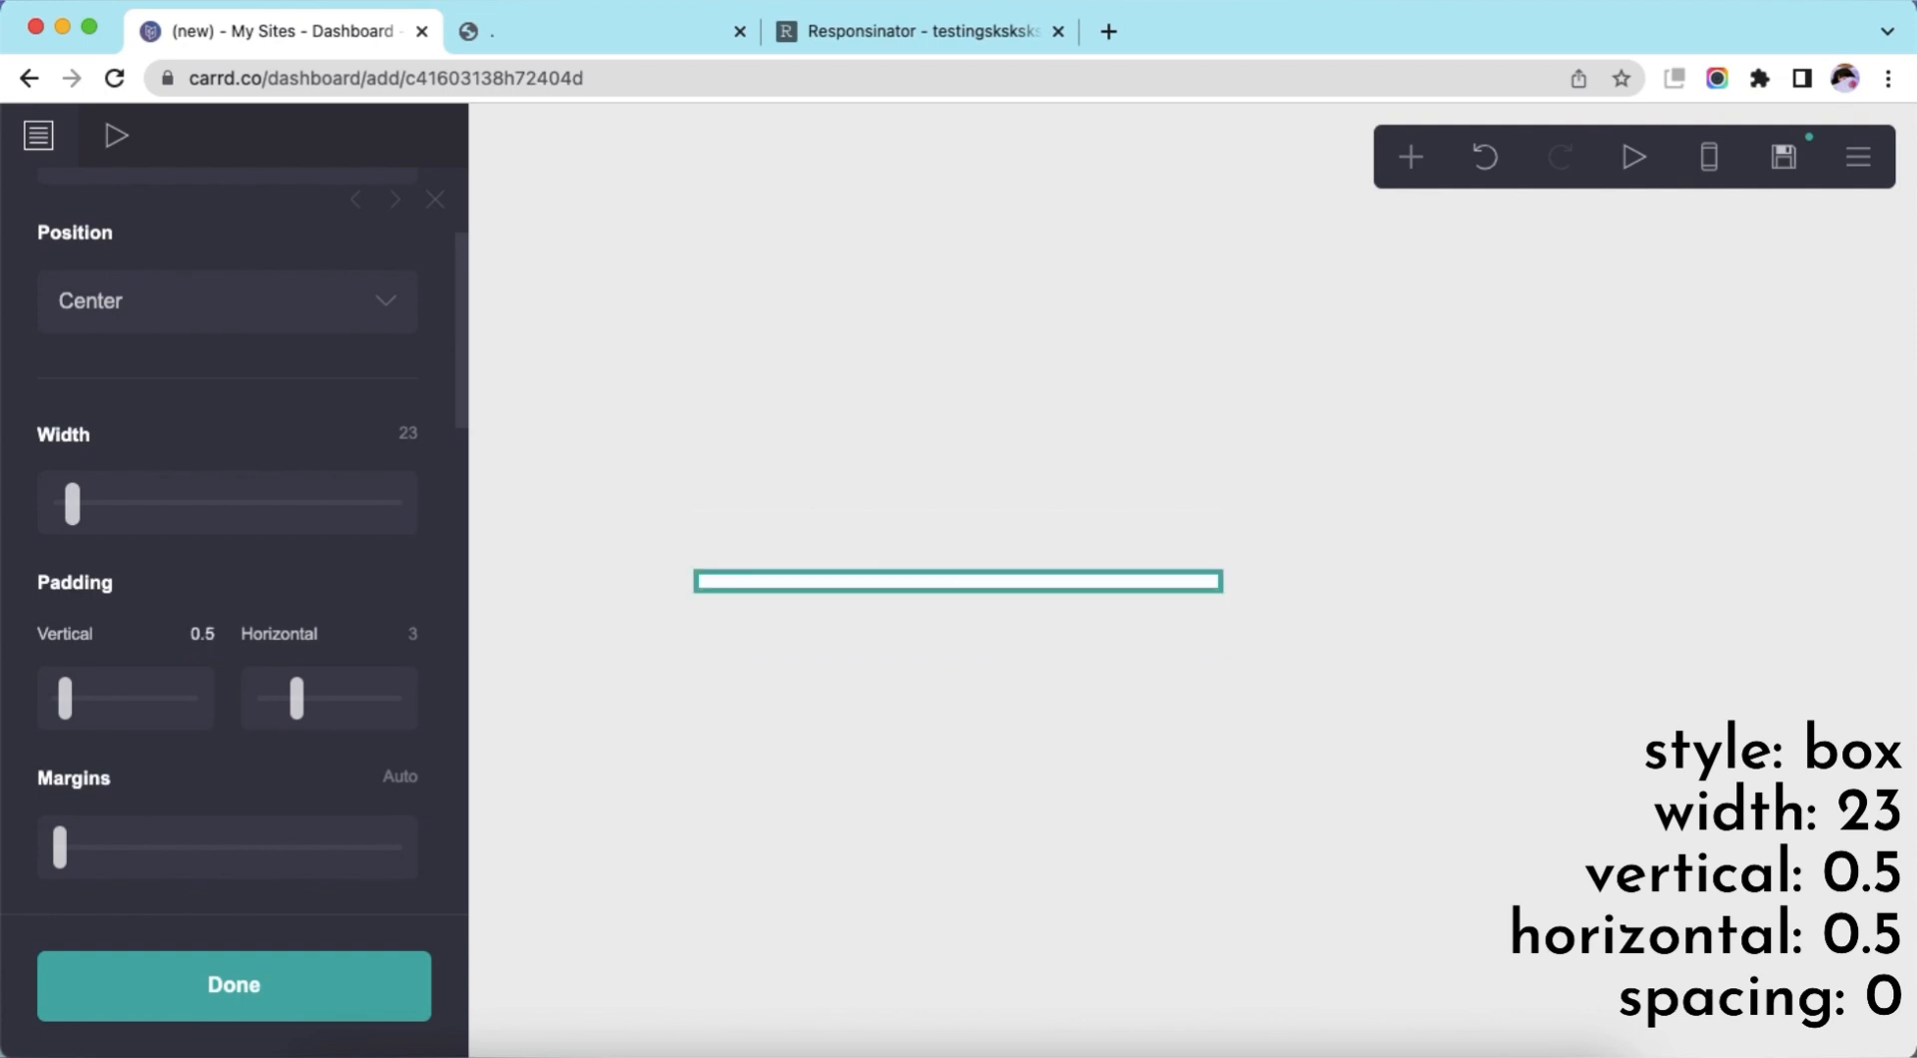
Set the page box's horizontal padding to 0.5 and its contents spacing to 0
{"action": "type", "text": "0.5"}
{"action": "key", "text": "Return"}
{"action": "scroll", "coordinate": [368, 689], "scroll_direction": "down", "scroll_amount": 6}
{"action": "scroll", "coordinate": [368, 689], "scroll_direction": "down", "scroll_amount": 4}
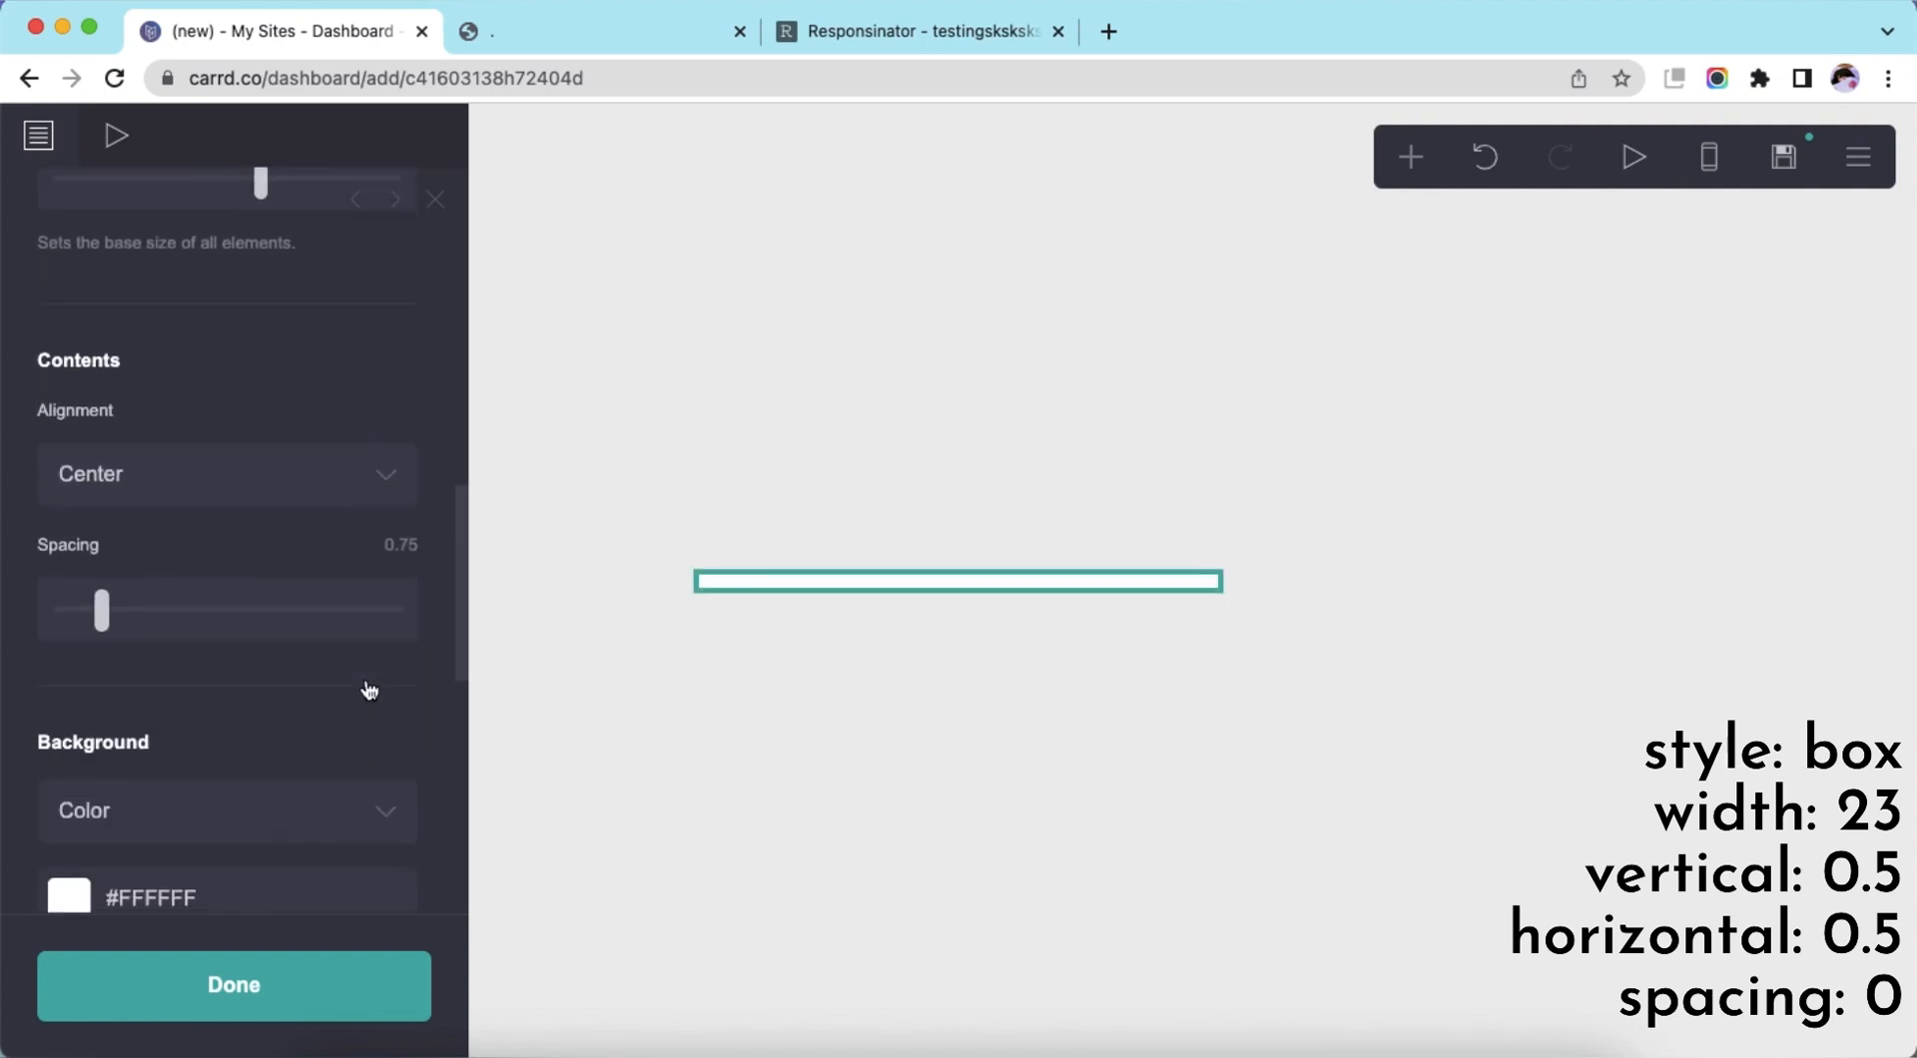
{"action": "left_click", "coordinate": [47, 621]}
Set the page box's background colour to the semi-transparent white #FFFFFF6E
{"action": "scroll", "coordinate": [209, 679], "scroll_direction": "down", "scroll_amount": 5}
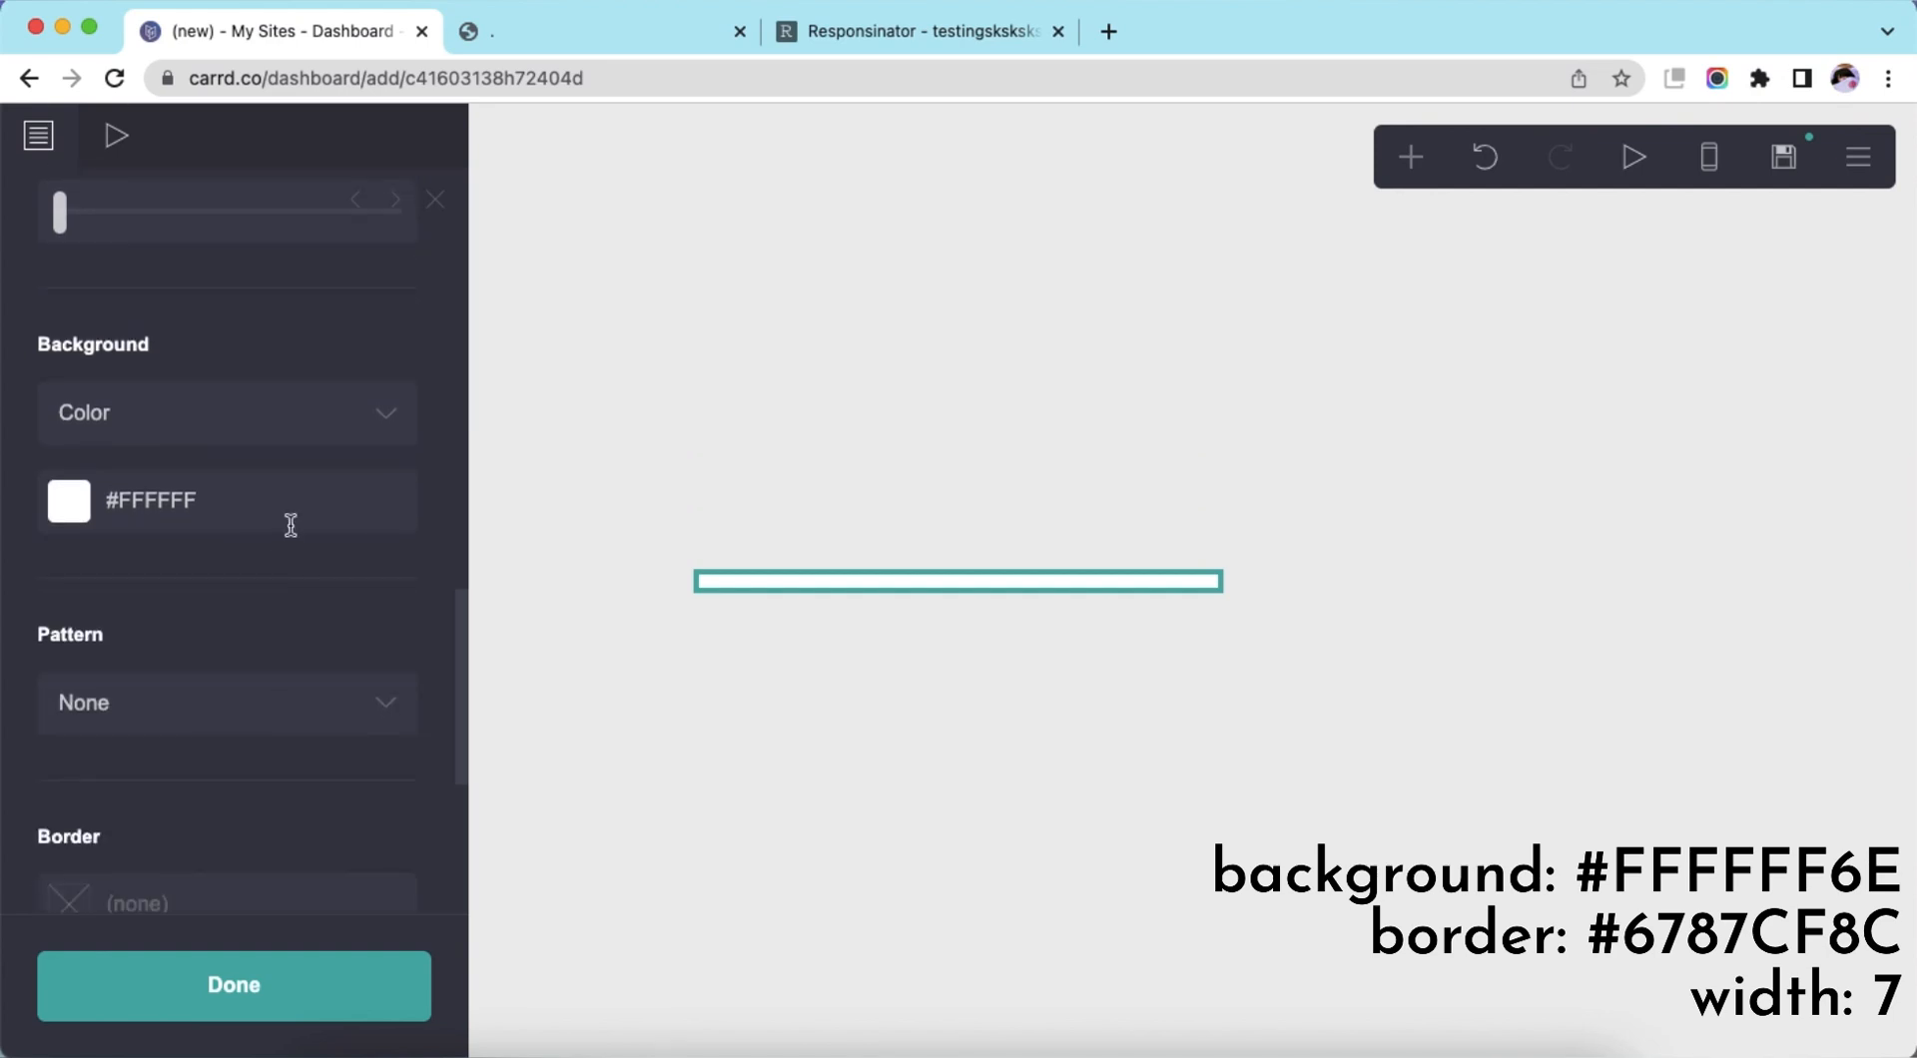
{"action": "left_click", "coordinate": [290, 525]}
{"action": "type", "text": "6E"}
{"action": "key", "text": "Return"}
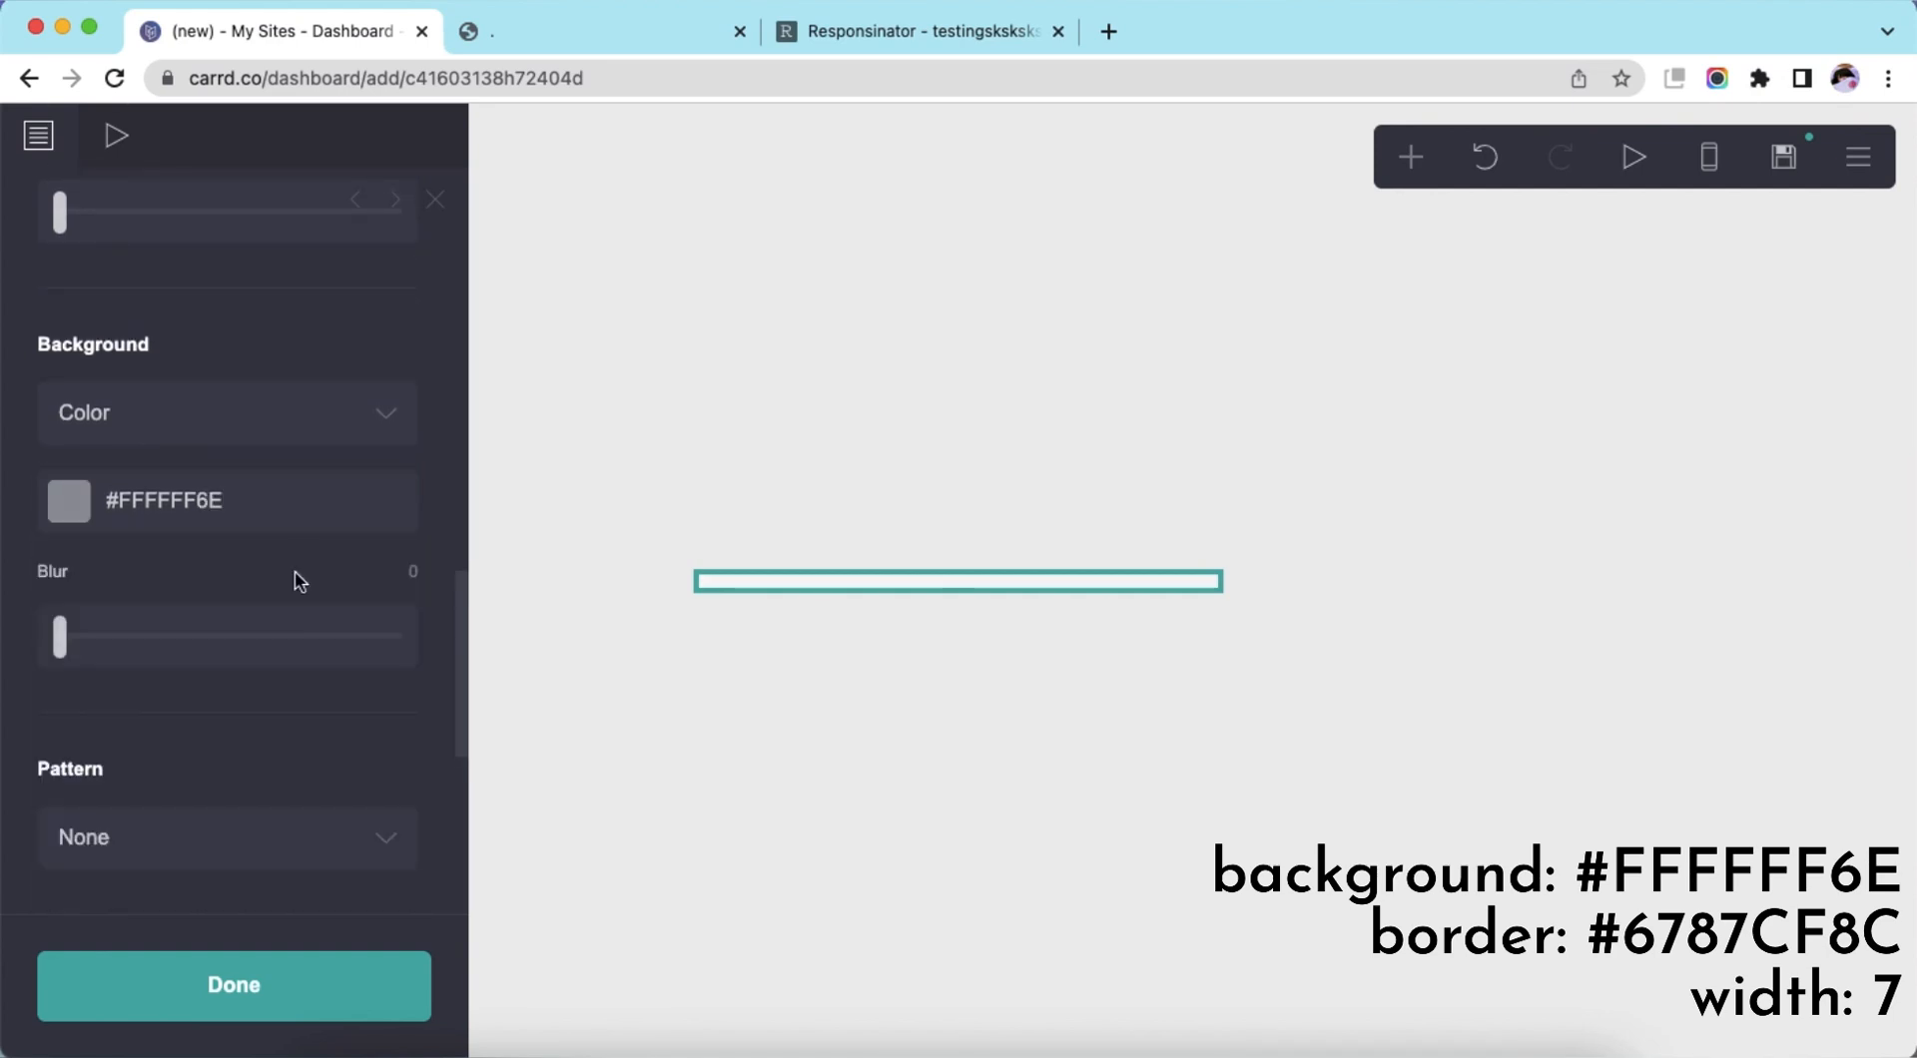
Give the page box a border in #6787CF8C with a width of 7
{"action": "scroll", "coordinate": [299, 599], "scroll_direction": "down", "scroll_amount": 5}
{"action": "left_click", "coordinate": [281, 595]}
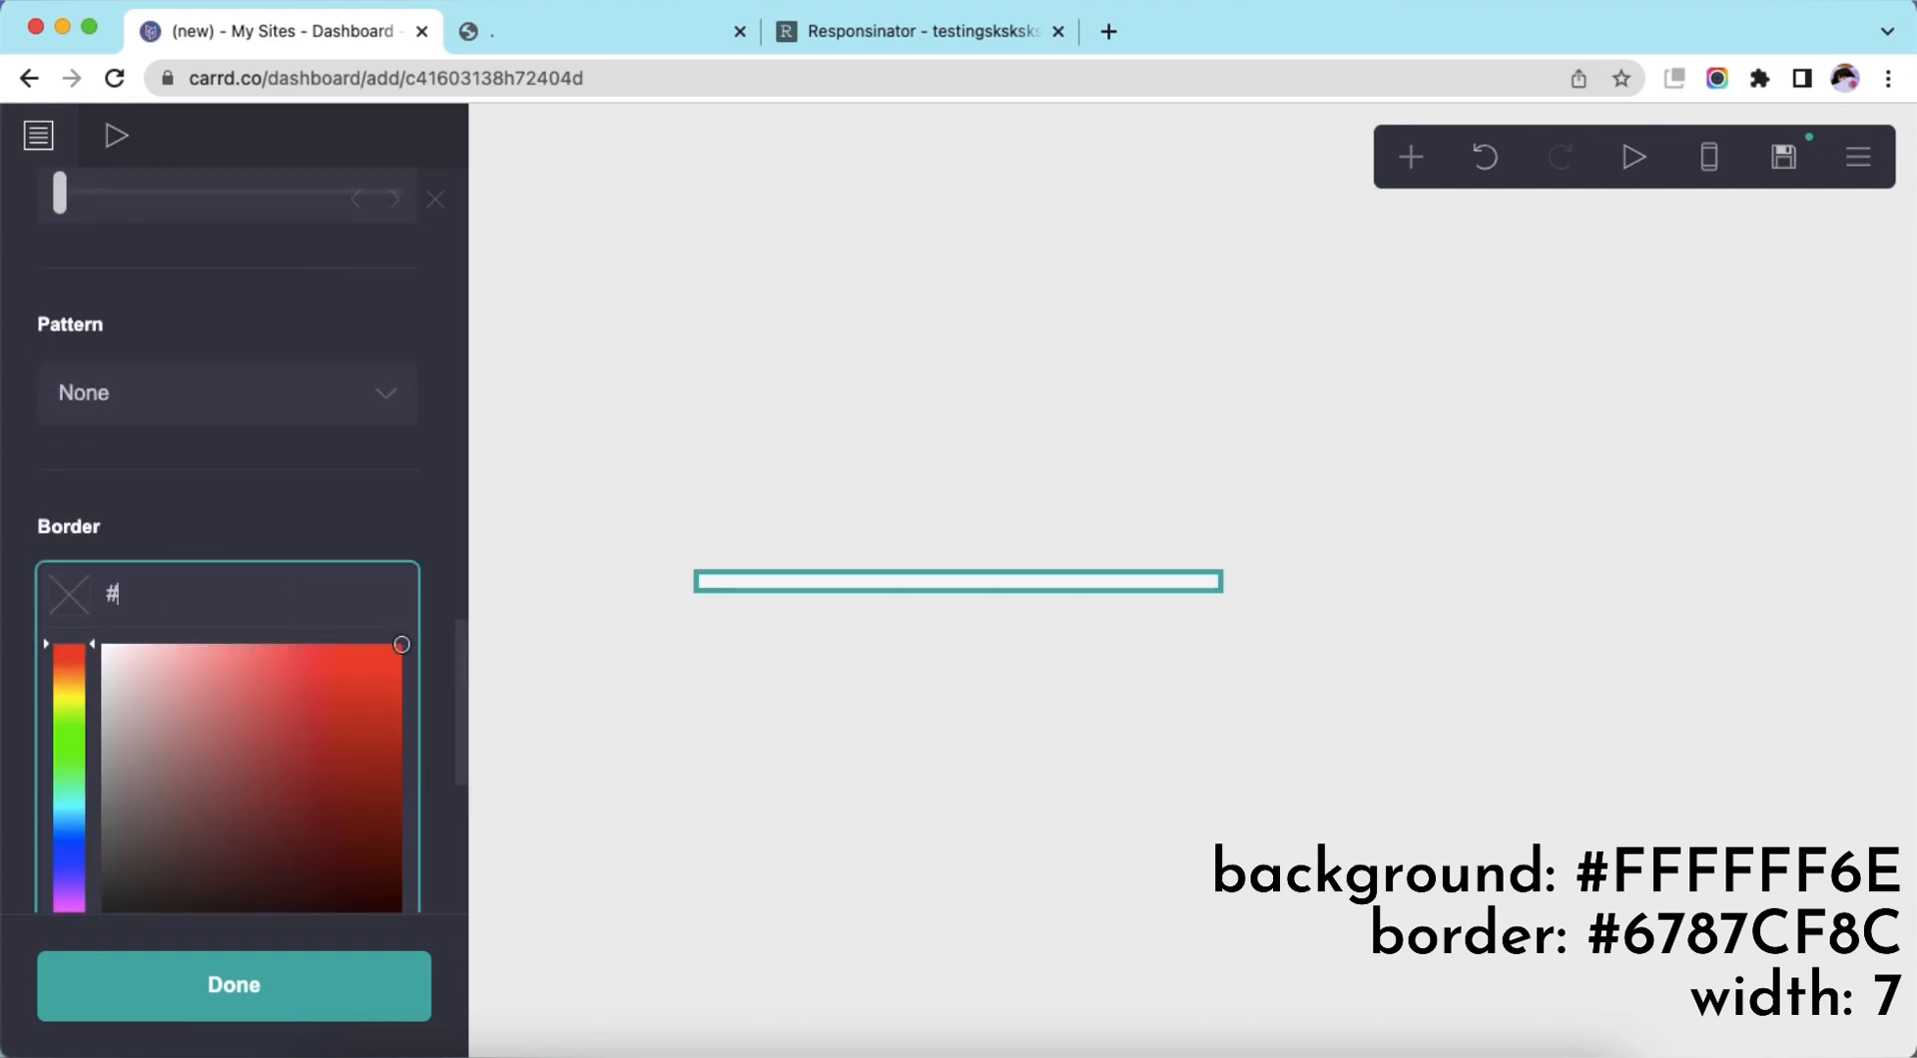
{"action": "type", "text": "#6787CF8C"}
{"action": "key", "text": "Return"}
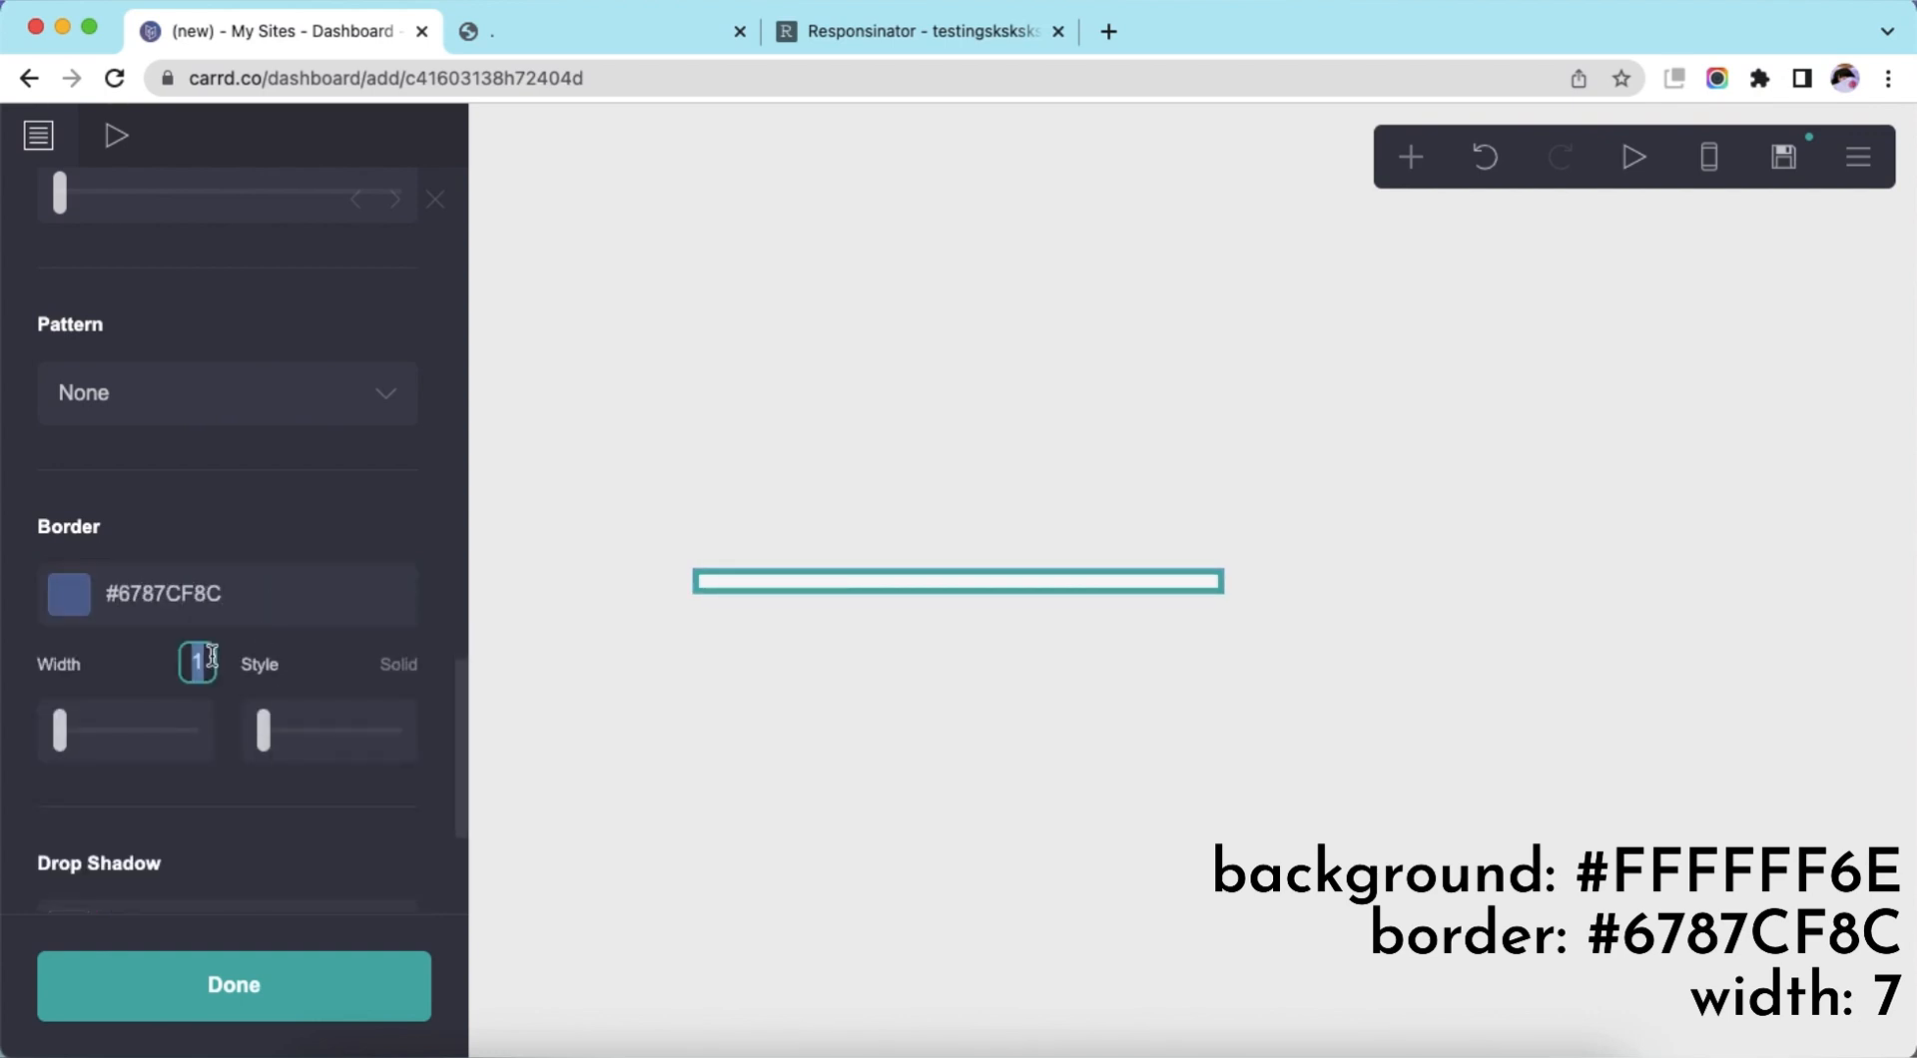
{"action": "type", "text": "7"}
{"action": "key", "text": "Return"}
Add a drop shadow in #404040 to the page box
{"action": "scroll", "coordinate": [260, 667], "scroll_direction": "down", "scroll_amount": 3}
{"action": "left_click", "coordinate": [275, 596]}
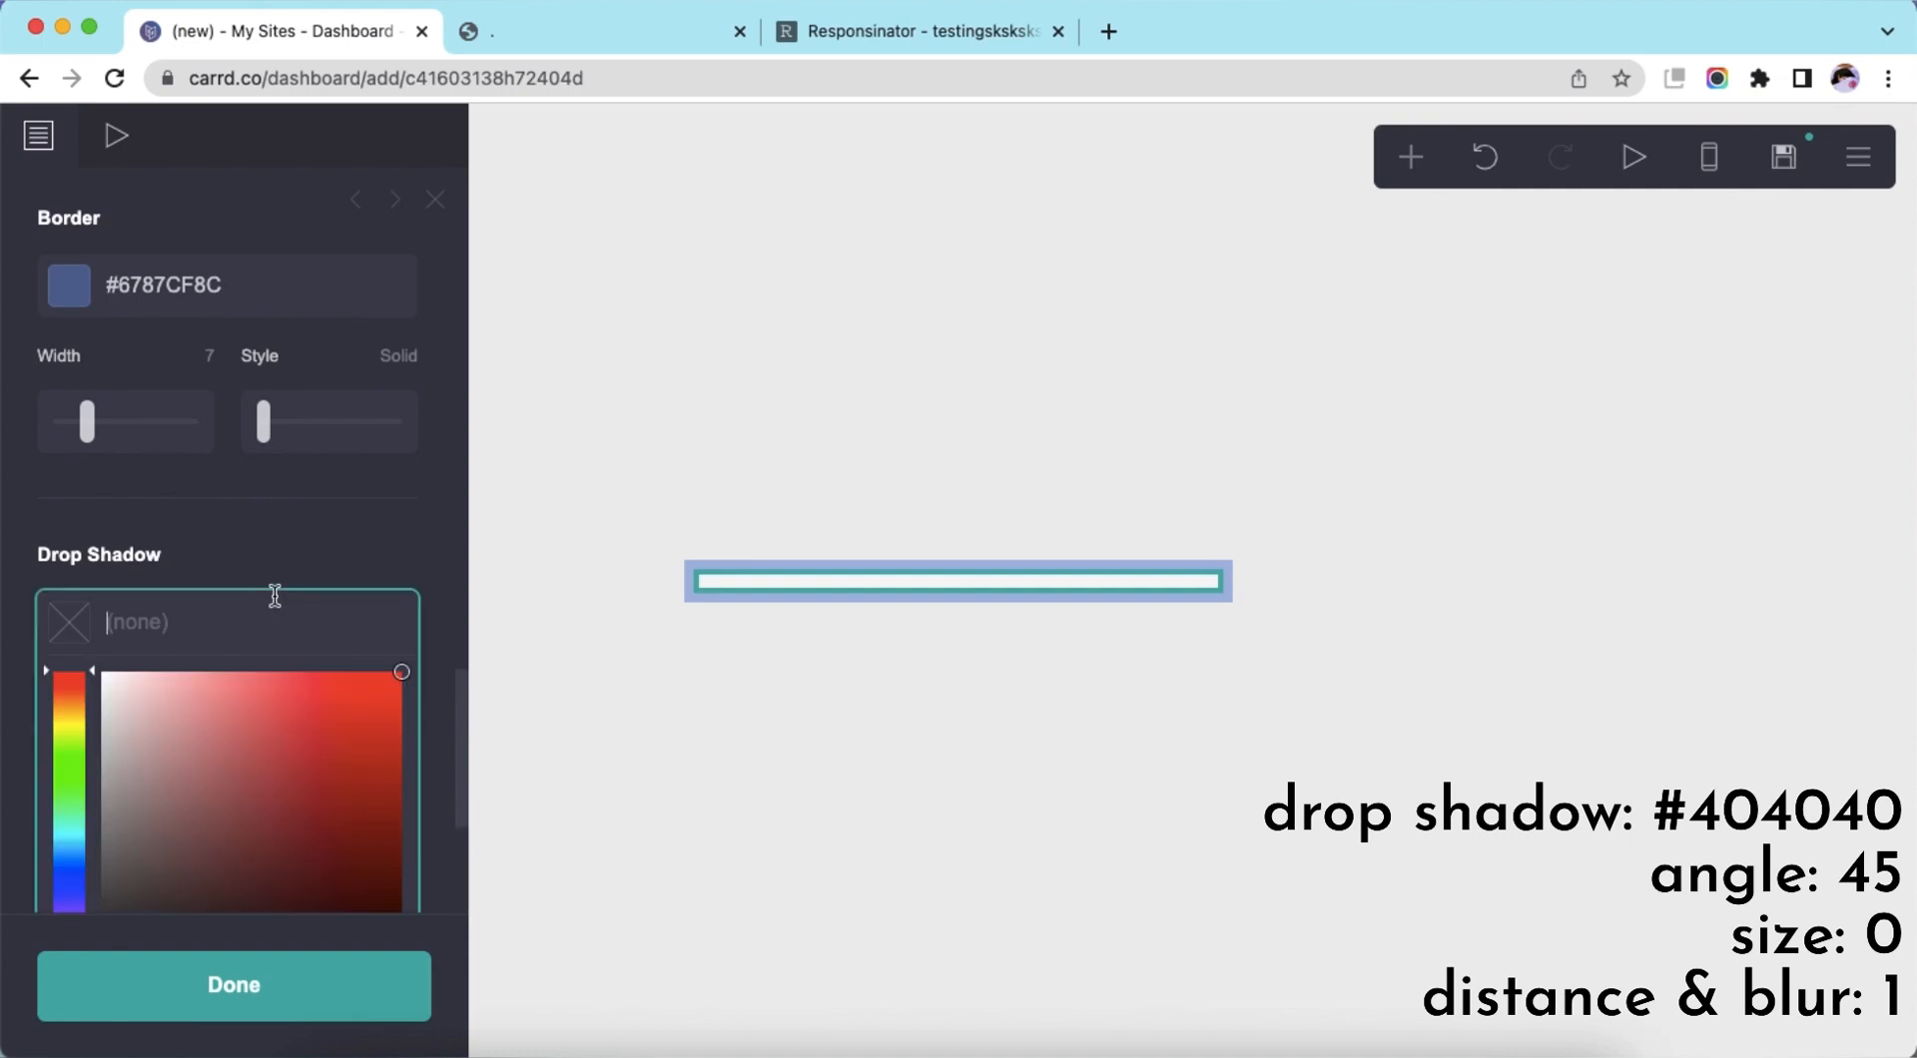
{"action": "type", "text": "#404040"}
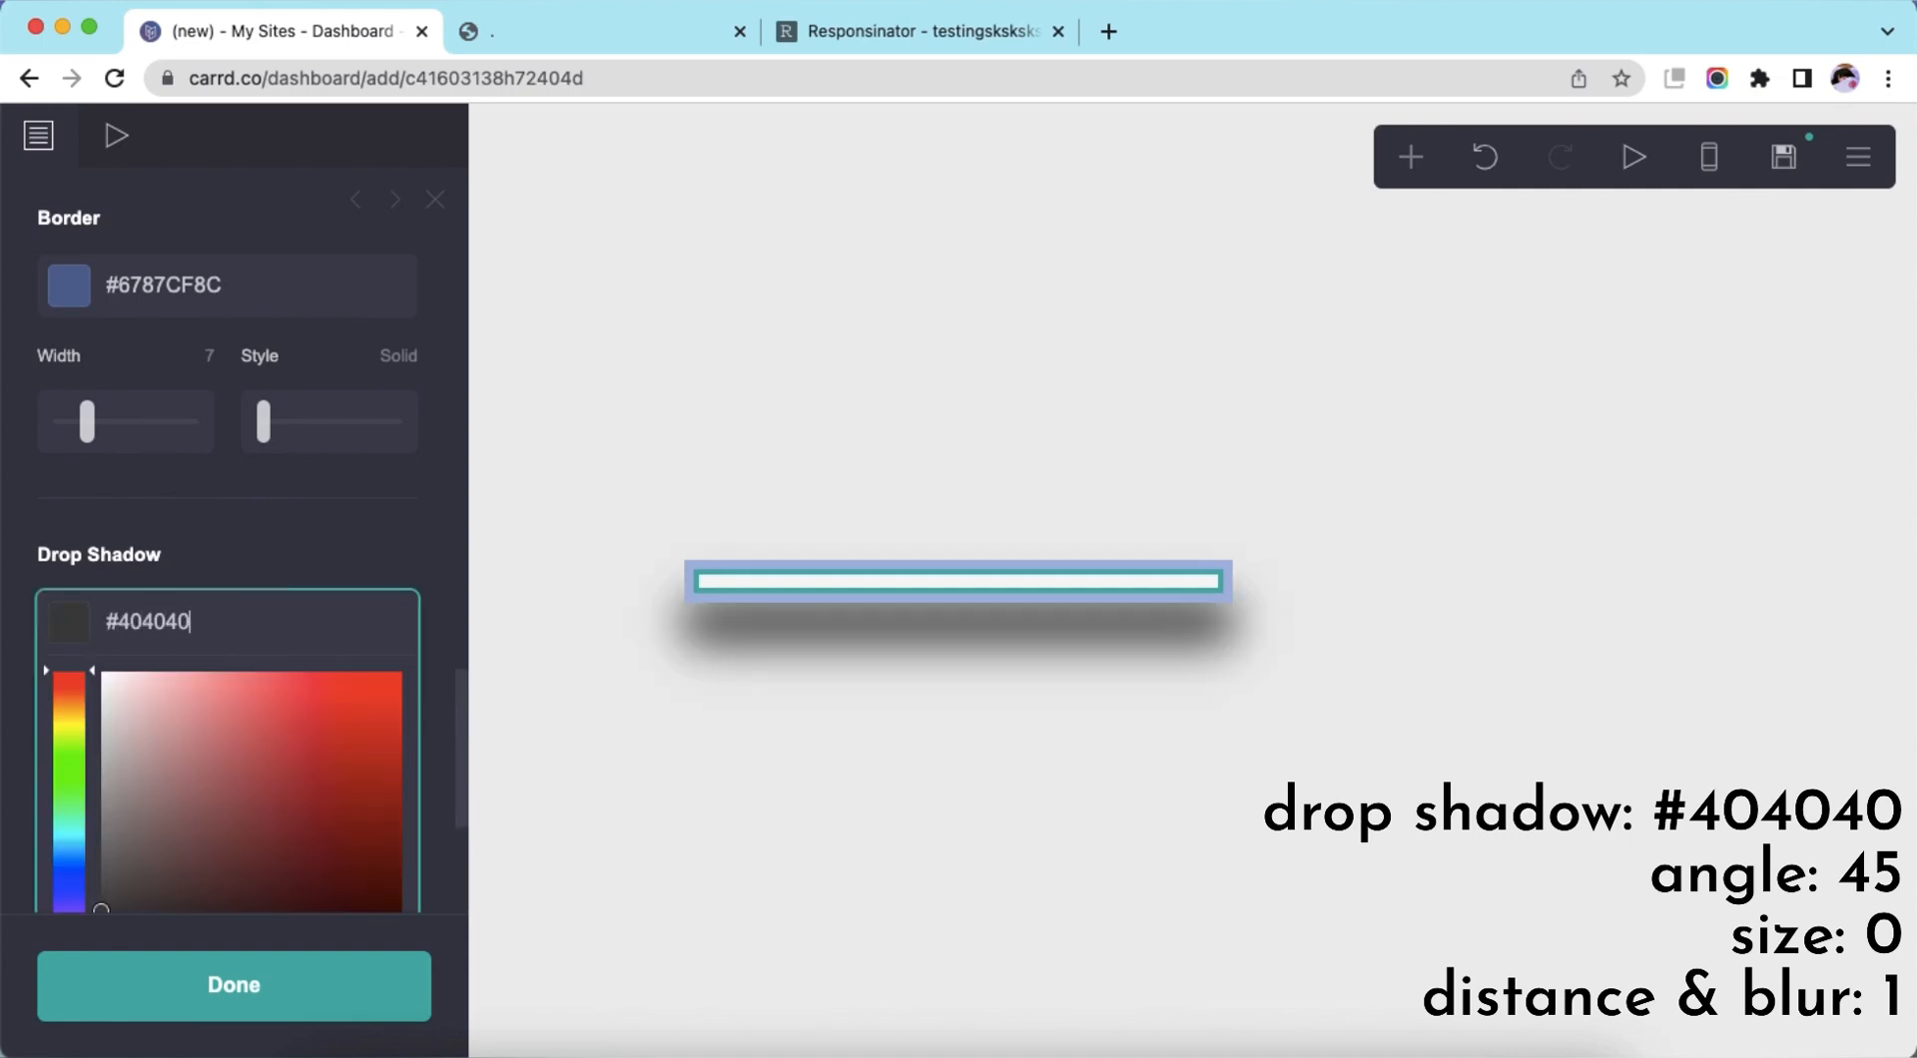
{"action": "key", "text": "Return"}
Set the page box's drop shadow to a 45° angle, distance 1 and blur 1
{"action": "scroll", "coordinate": [282, 612], "scroll_direction": "down", "scroll_amount": 3}
{"action": "left_click", "coordinate": [200, 426]}
{"action": "type", "text": "4"}
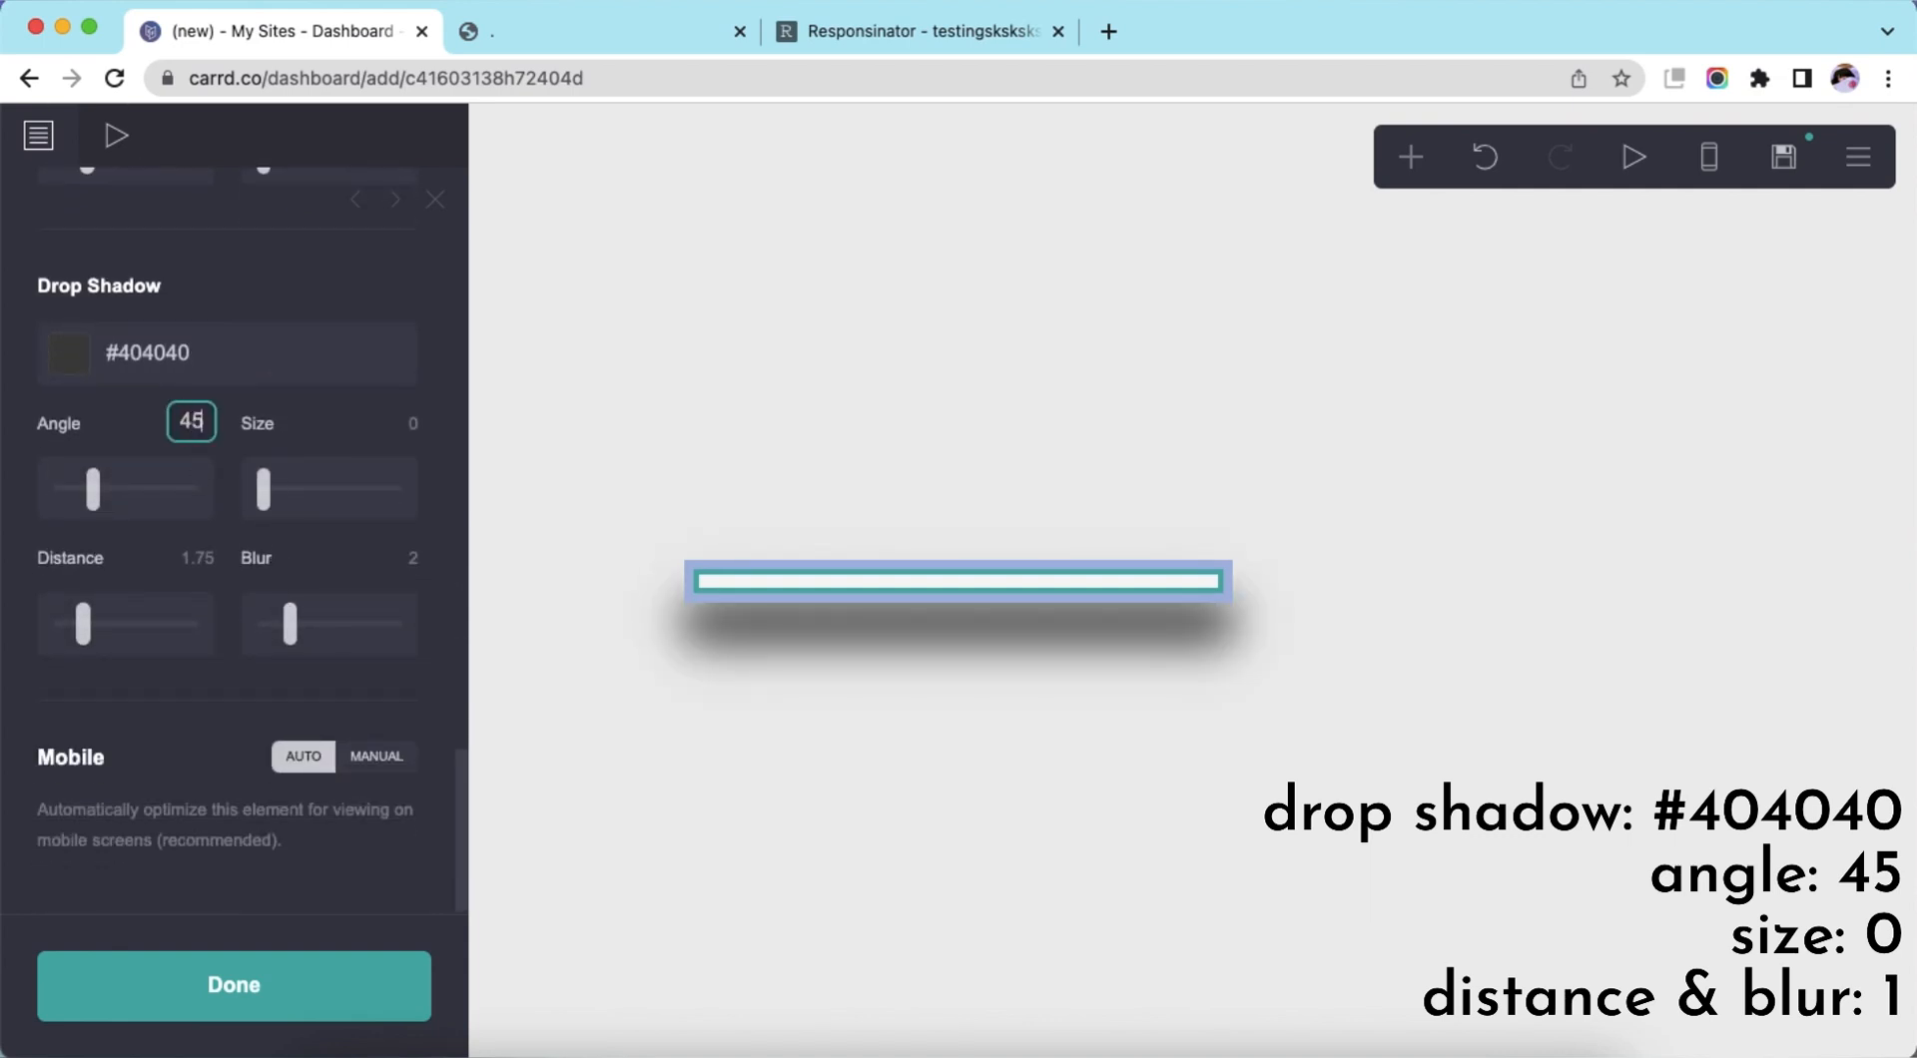
{"action": "type", "text": "5"}
{"action": "key", "text": "Return"}
{"action": "left_click", "coordinate": [198, 557]}
{"action": "type", "text": "1"}
{"action": "key", "text": "Return"}
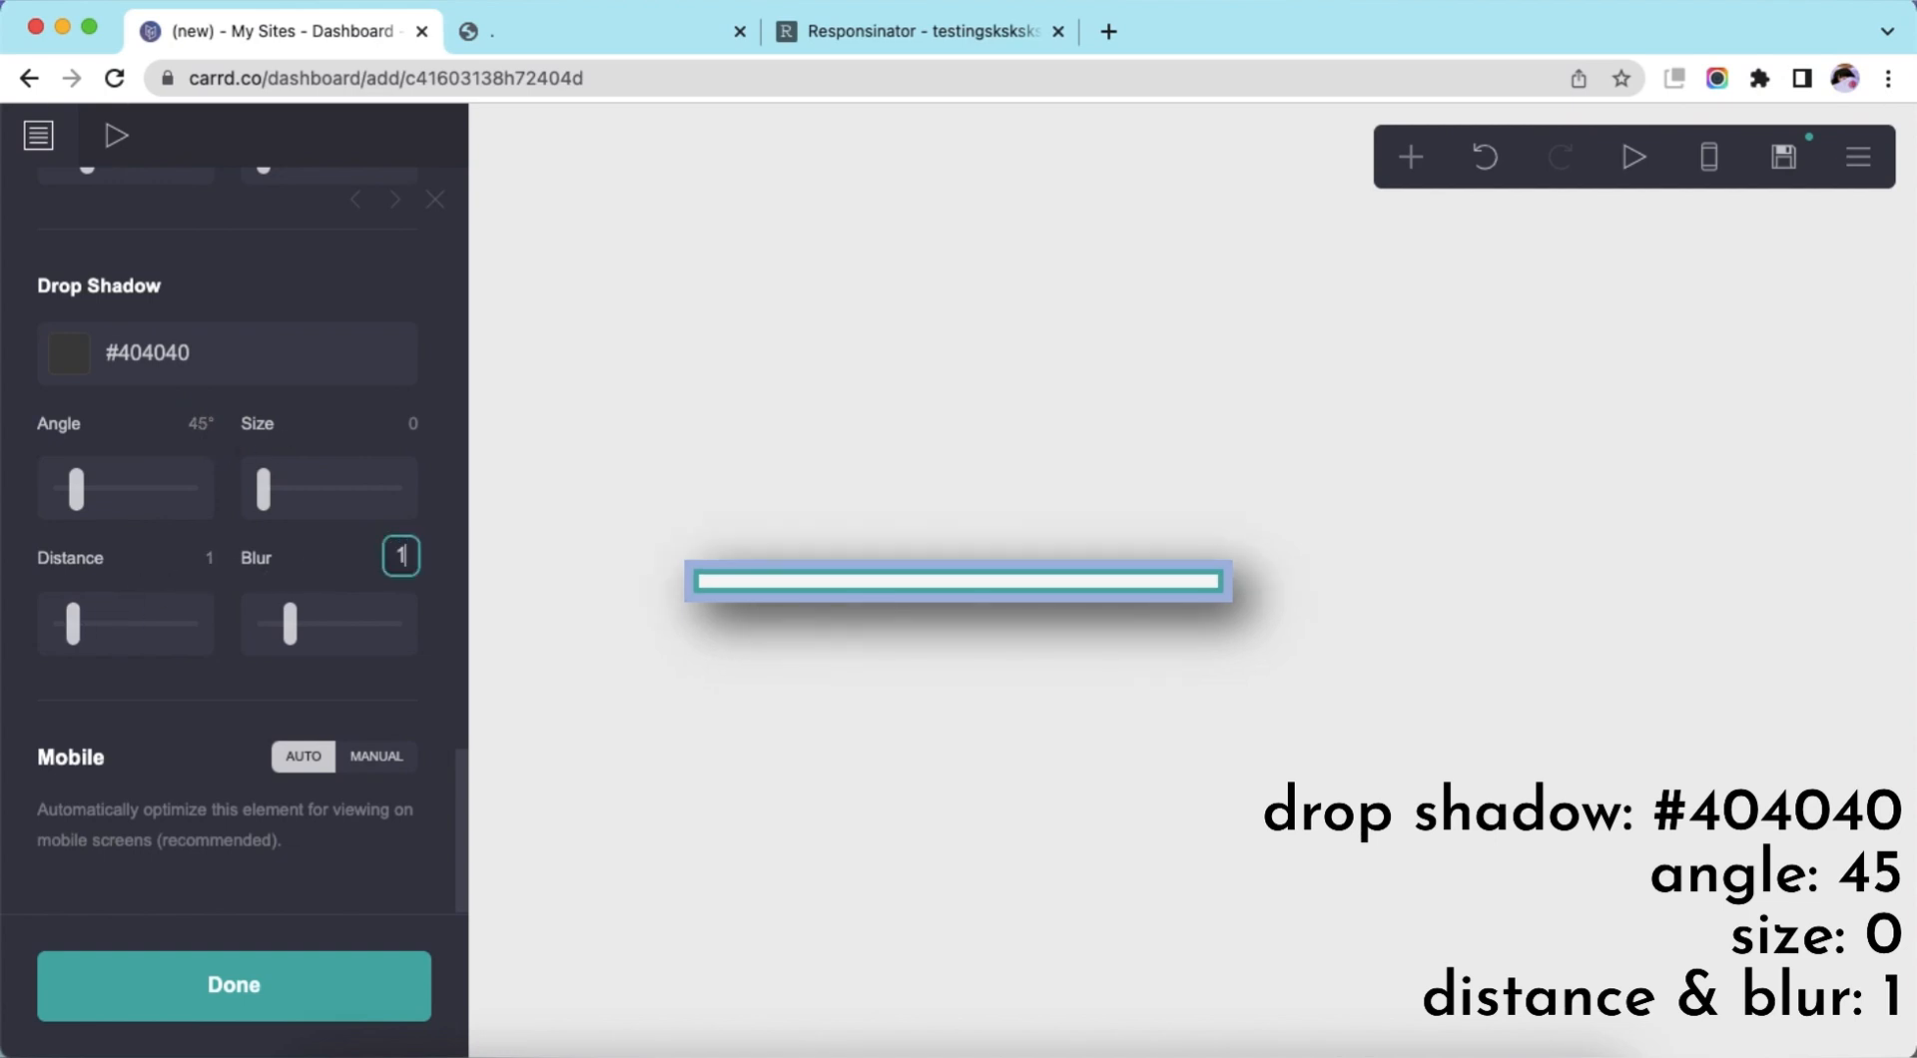
{"action": "type", "text": "1"}
{"action": "key", "text": "Return"}
Change the site background style to Image and upload the cloudy night-sky picture from the Downloads folder
{"action": "left_click", "coordinate": [805, 823]}
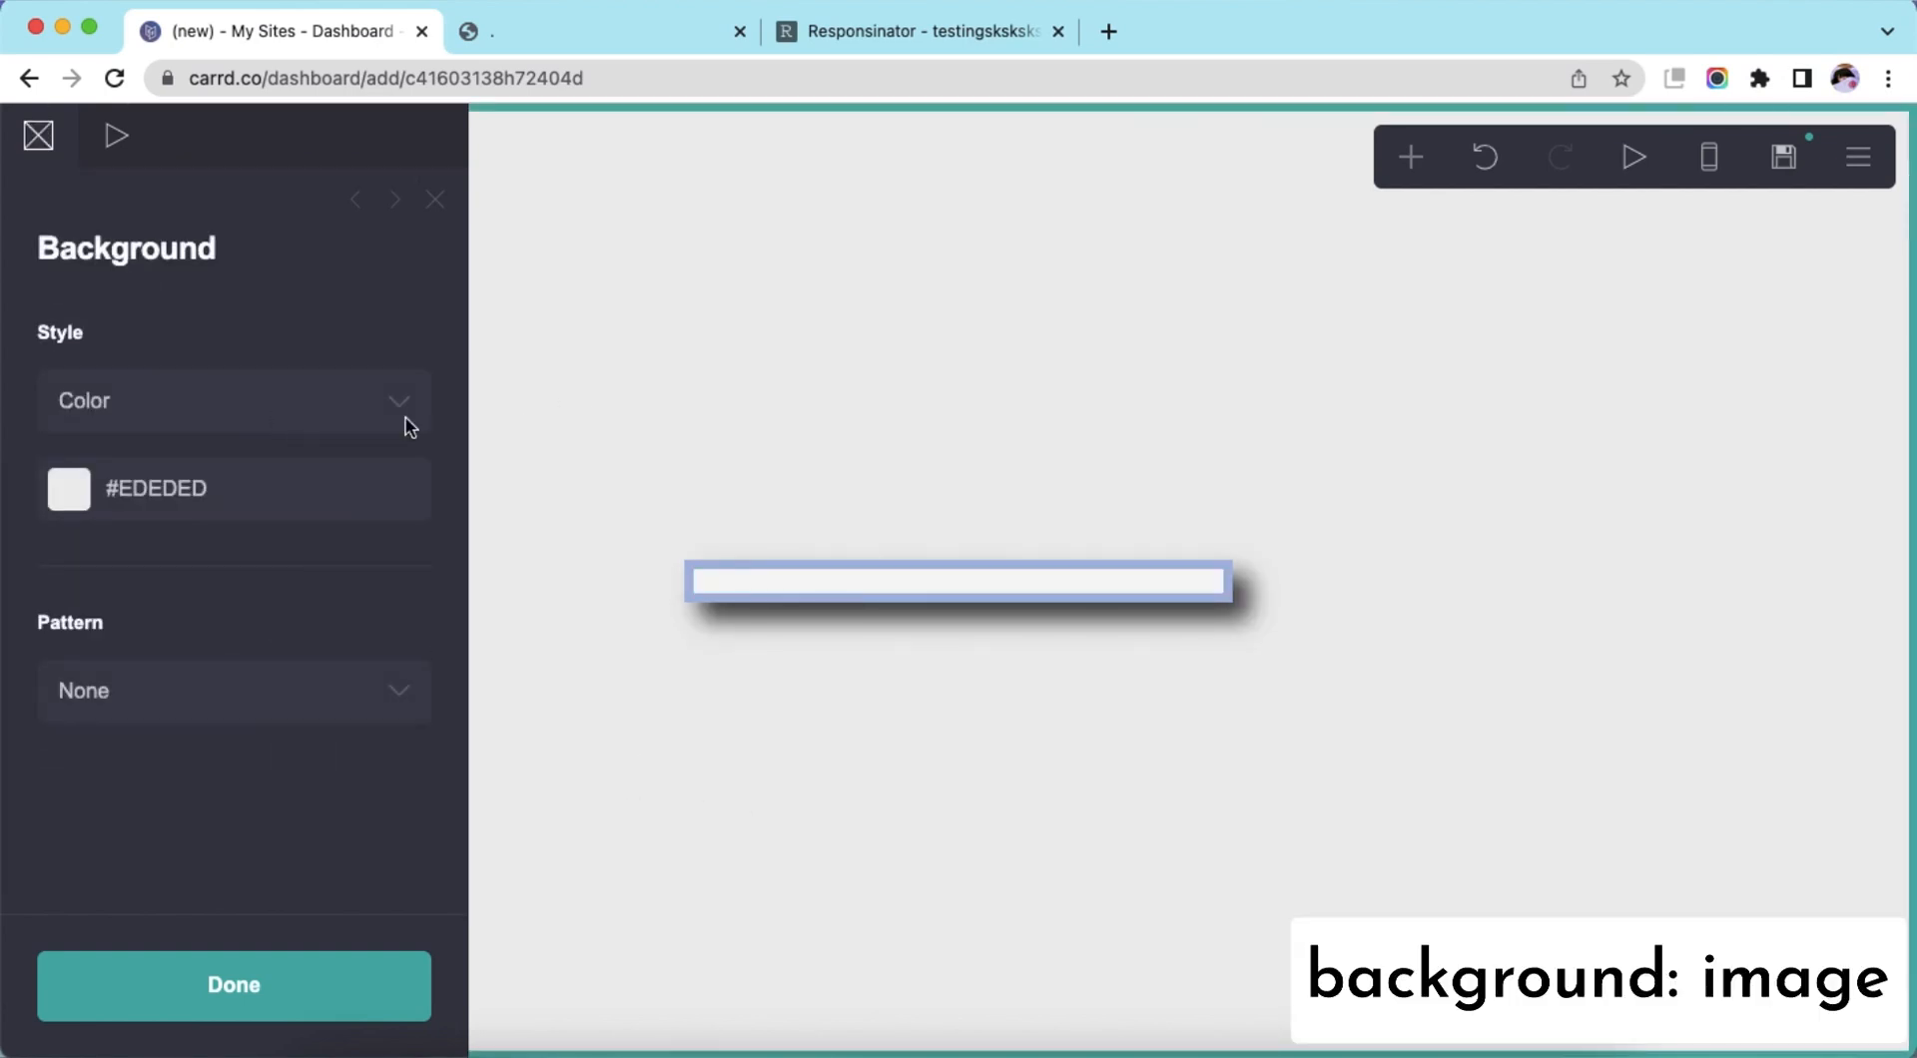
{"action": "left_click", "coordinate": [407, 425]}
{"action": "left_click", "coordinate": [298, 477]}
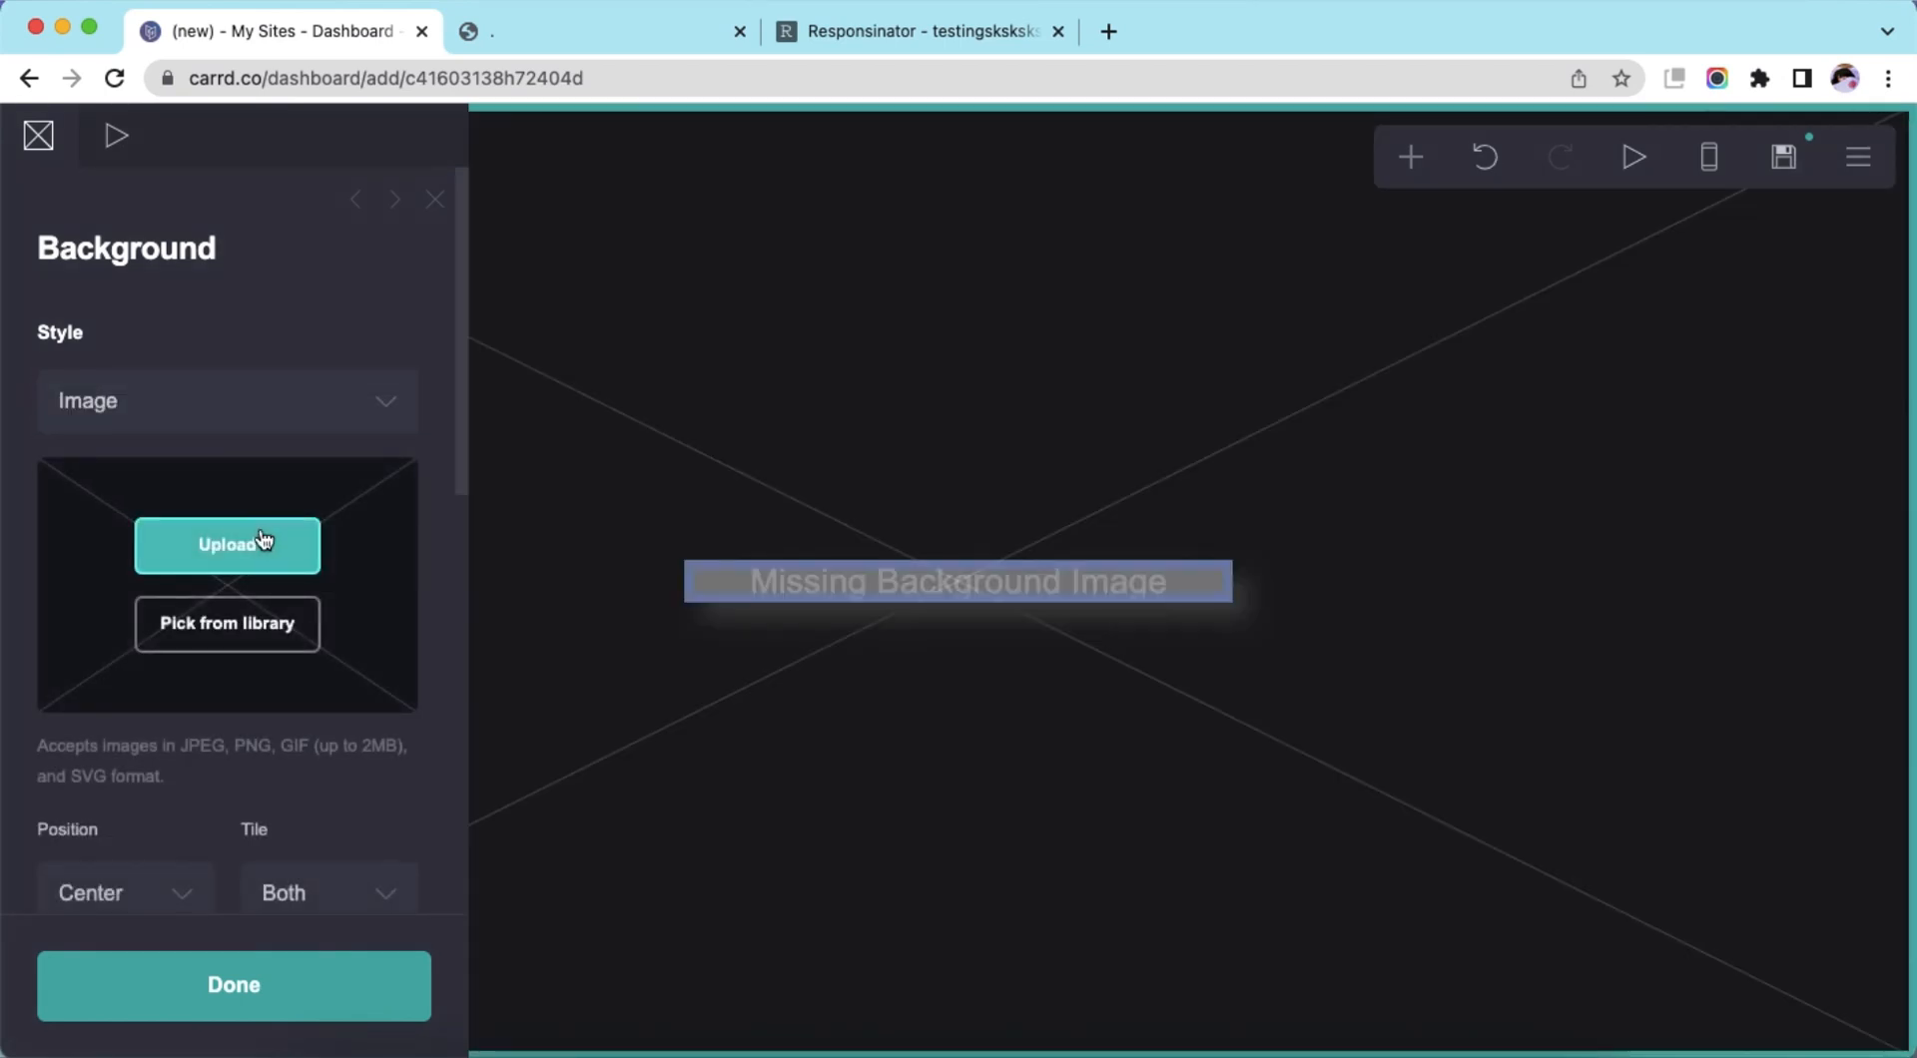
{"action": "left_click", "coordinate": [262, 542]}
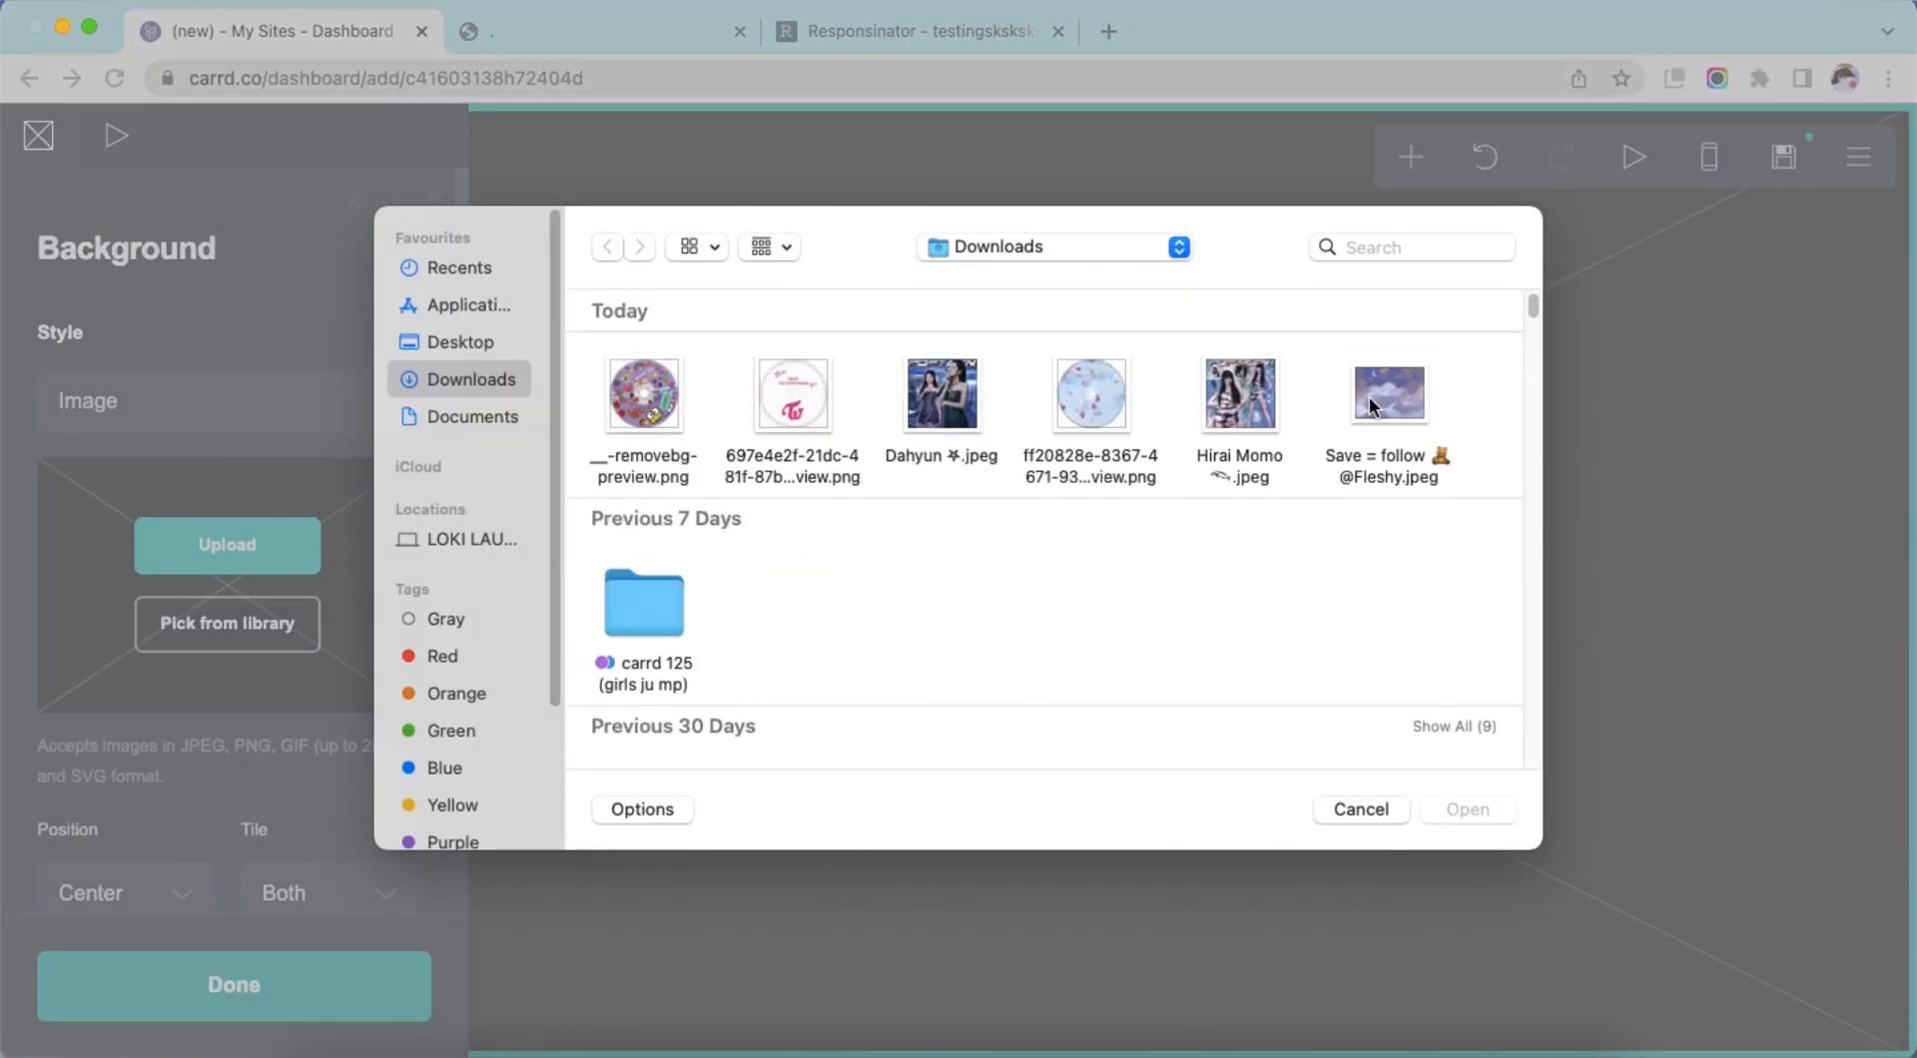
{"action": "left_click", "coordinate": [1386, 385]}
{"action": "left_click", "coordinate": [40, 150]}
{"action": "left_click", "coordinate": [40, 150]}
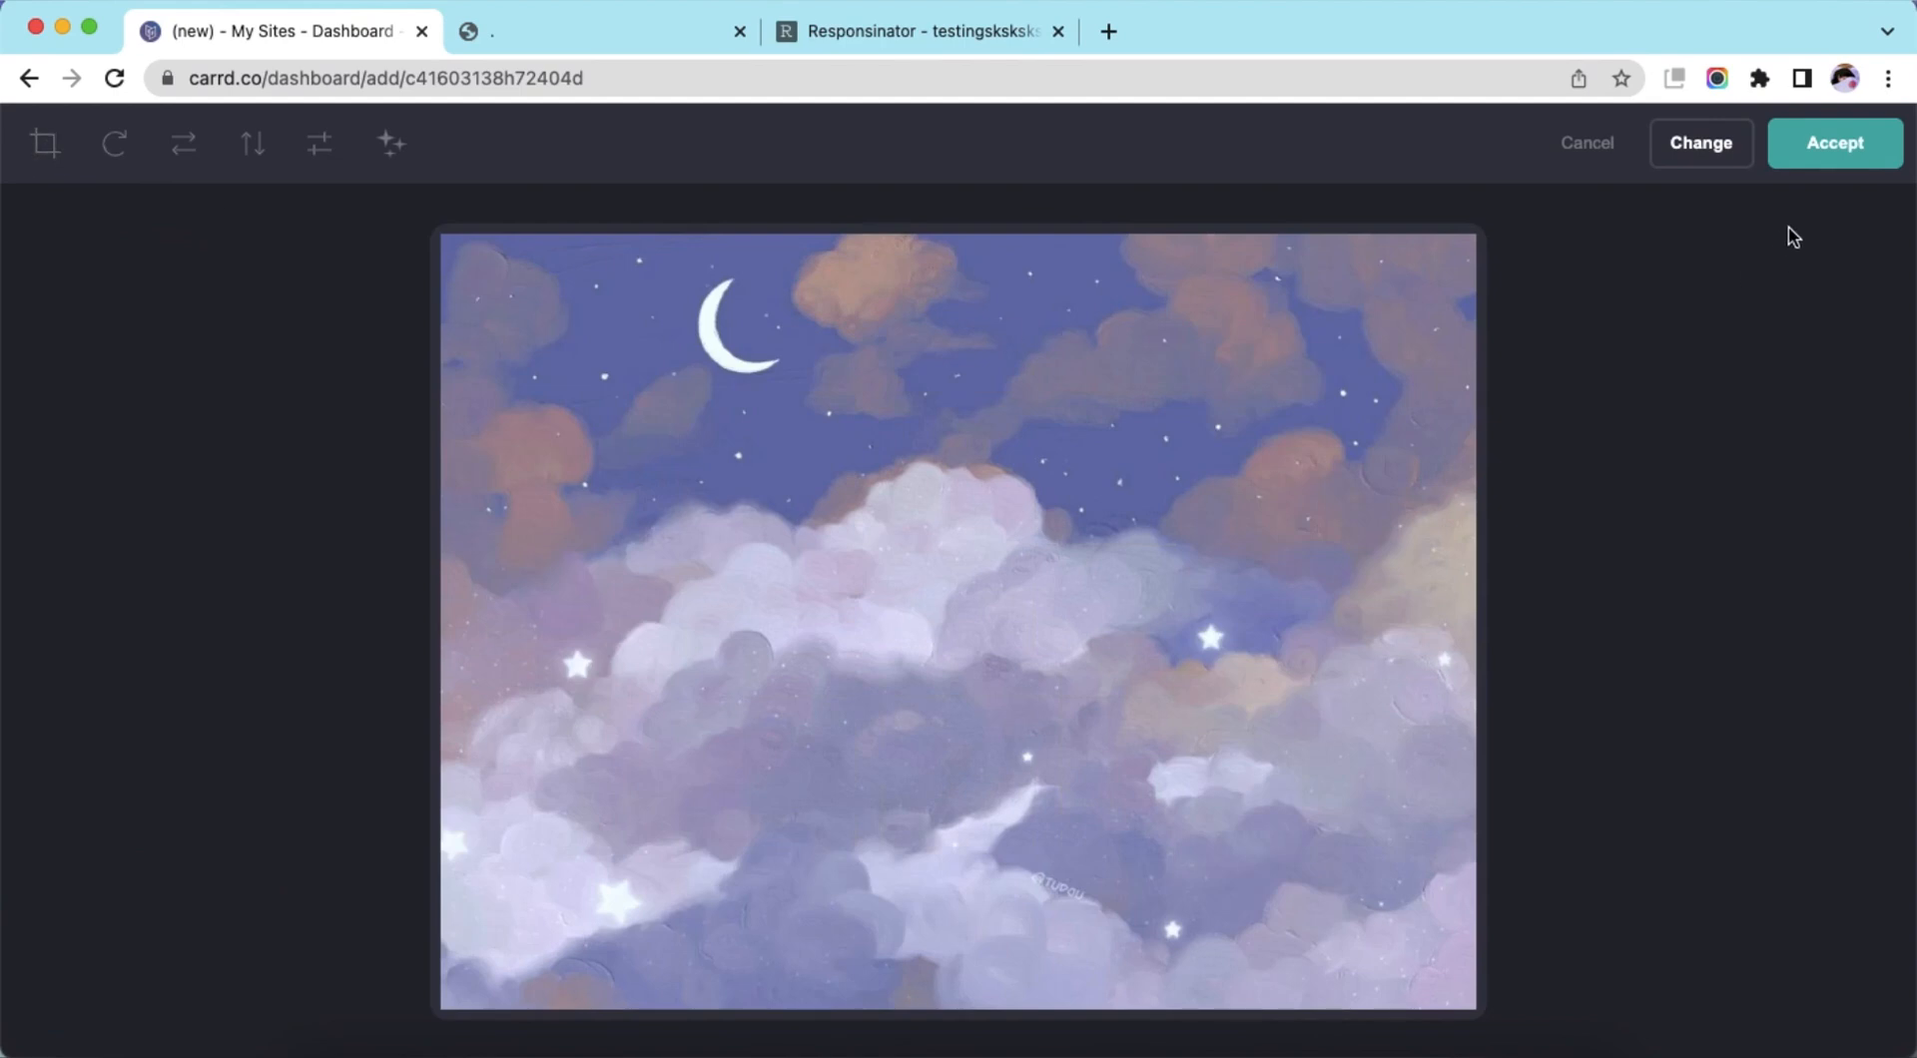
{"action": "left_click", "coordinate": [1834, 146]}
Add a container inside the page box and change its type to Columns
{"action": "left_click", "coordinate": [1544, 491]}
{"action": "left_click", "coordinate": [1428, 176]}
{"action": "left_click", "coordinate": [1110, 756]}
{"action": "left_click", "coordinate": [260, 409]}
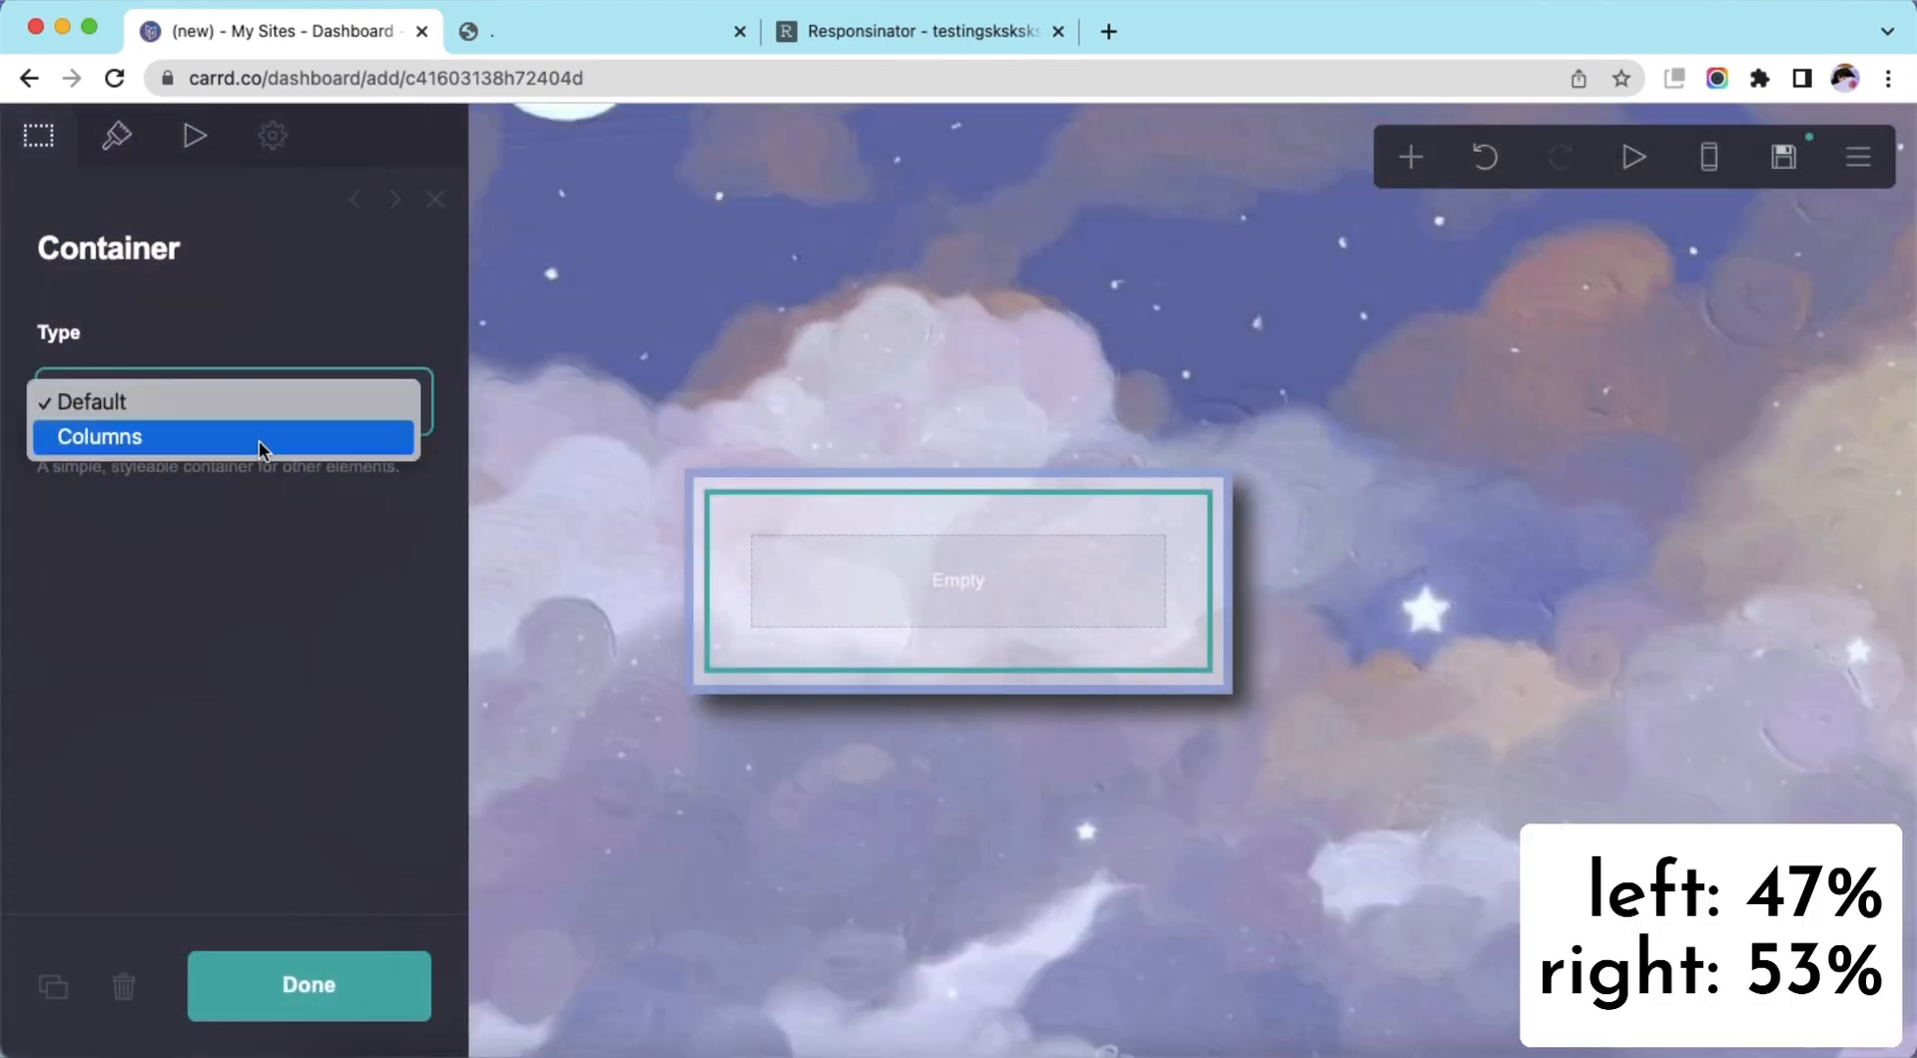
{"action": "left_click", "coordinate": [260, 442]}
Set the container's left column width to 47%
{"action": "double_click", "coordinate": [115, 757]}
{"action": "key", "text": "Return"}
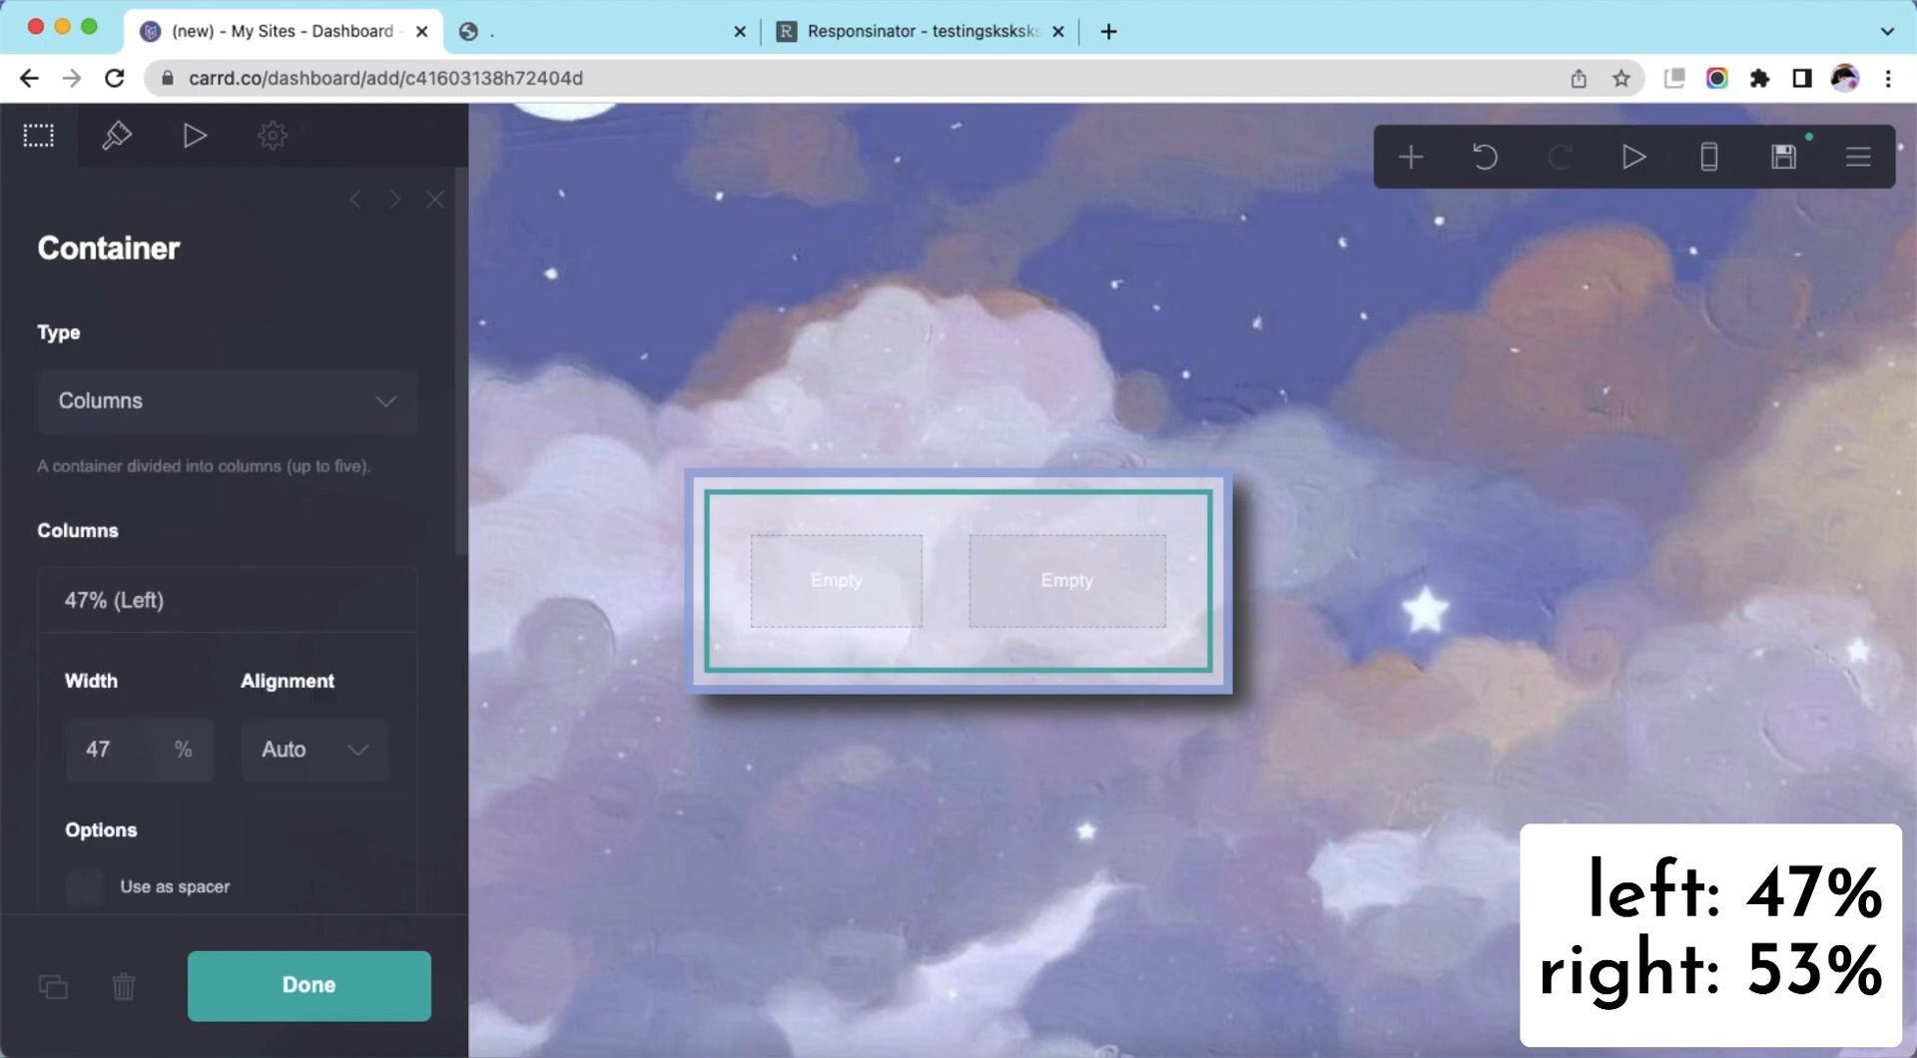
{"action": "left_click", "coordinate": [244, 610]}
{"action": "left_click", "coordinate": [239, 655]}
{"action": "left_click", "coordinate": [237, 679]}
Set the container's padding to 0 vertical and 0.125 horizontal, and its gutters to 0.5
{"action": "left_click", "coordinate": [137, 152]}
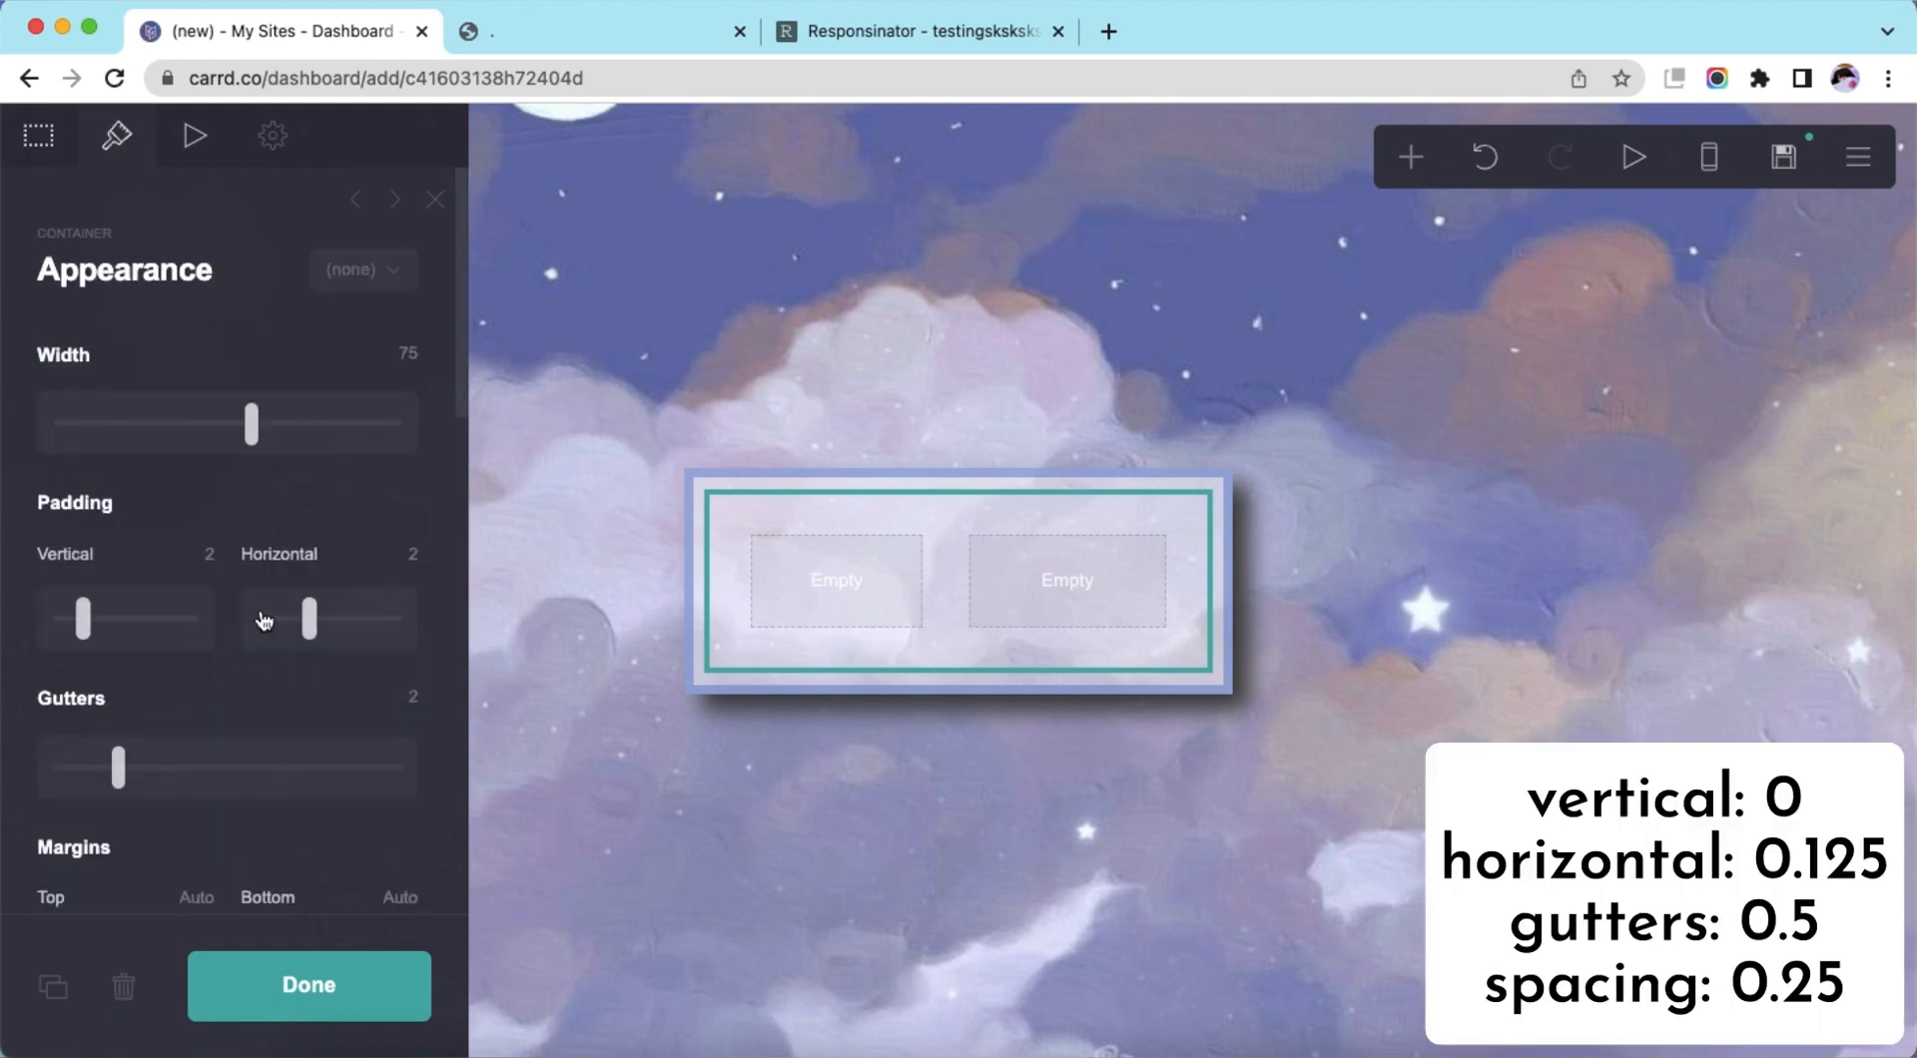
{"action": "type", "text": "0"}
{"action": "key", "text": "Return"}
{"action": "type", "text": ".125"}
{"action": "key", "text": "Return"}
{"action": "left_click", "coordinate": [427, 698]}
{"action": "type", "text": ".5"}
{"action": "key", "text": "Return"}
Set the spacing of the container's contents to 0.25
{"action": "scroll", "coordinate": [329, 698], "scroll_direction": "down", "scroll_amount": 10}
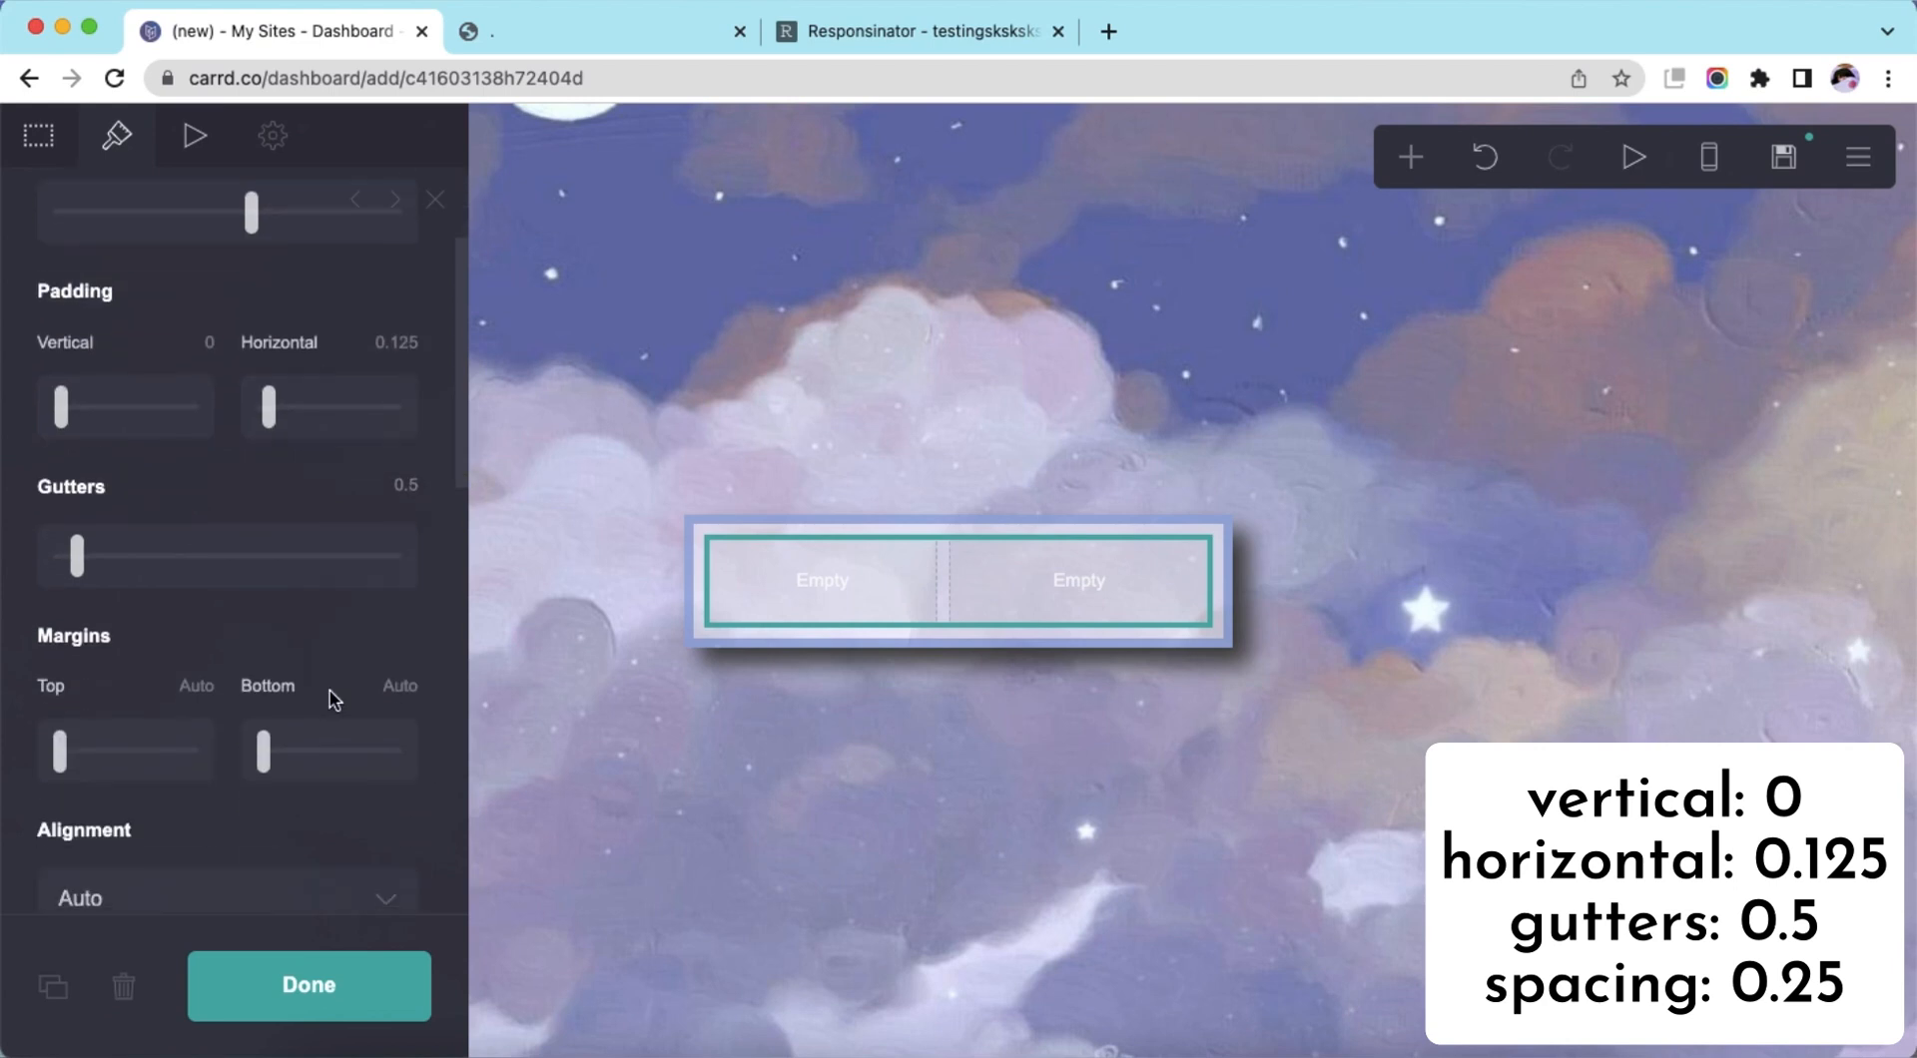
{"action": "left_click", "coordinate": [385, 604]}
{"action": "type", "text": ".25"}
{"action": "key", "text": "Return"}
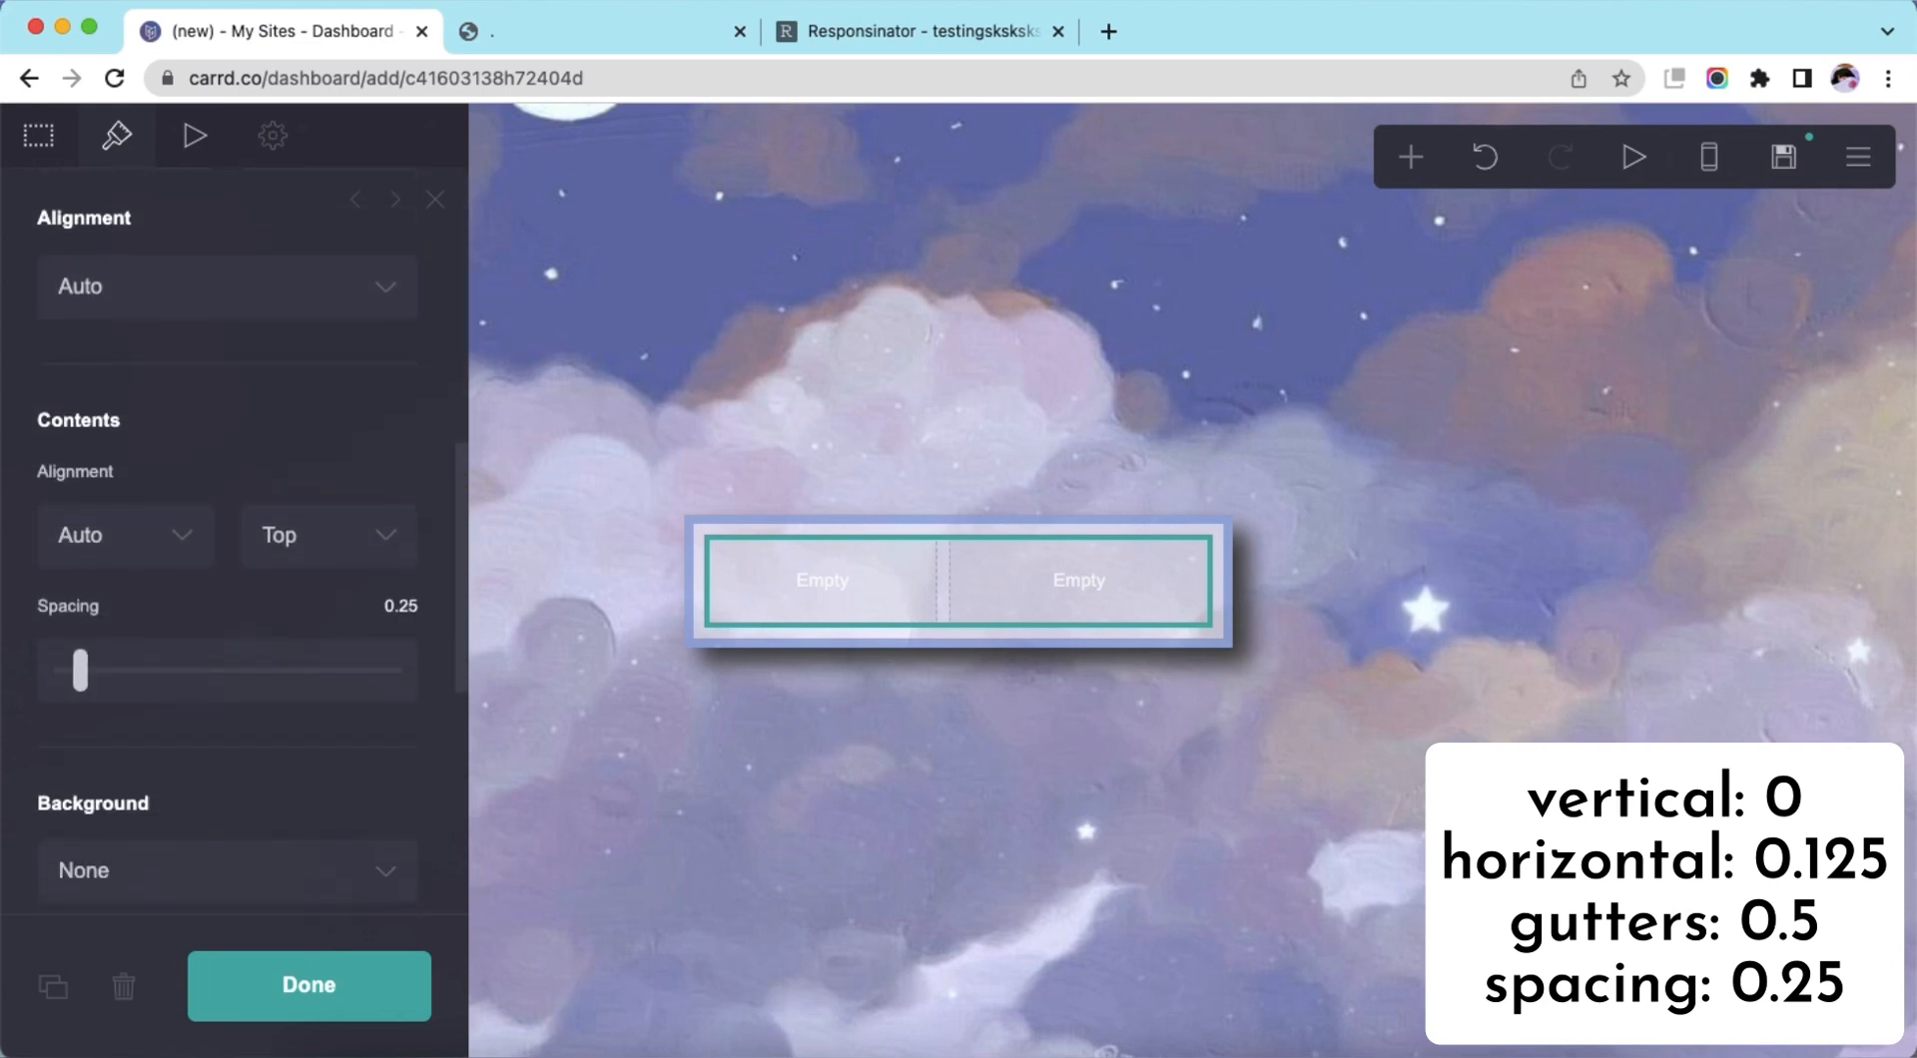
Switch the container's mobile settings to manual and set the mobile layout to Default
{"action": "scroll", "coordinate": [350, 672], "scroll_direction": "down", "scroll_amount": 7}
{"action": "left_click", "coordinate": [394, 754]}
{"action": "scroll", "coordinate": [368, 685], "scroll_direction": "down", "scroll_amount": 4}
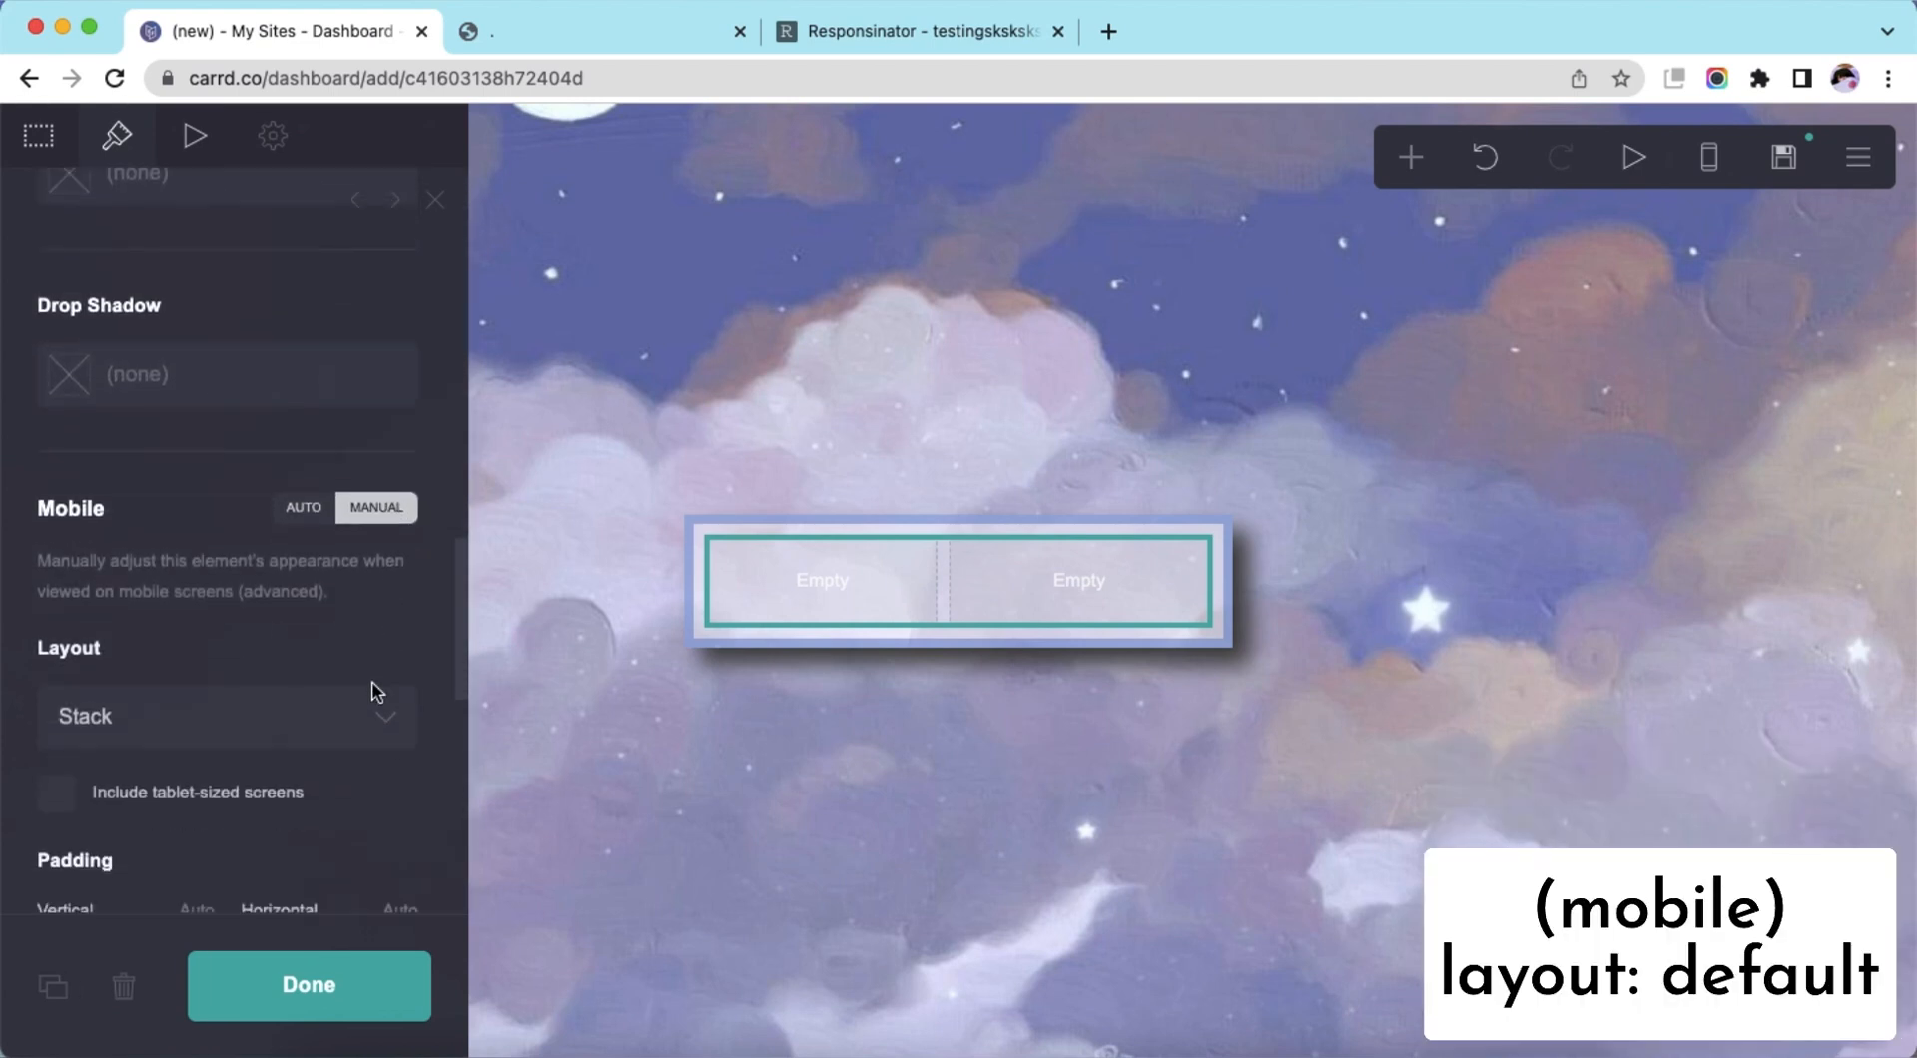
{"action": "left_click", "coordinate": [225, 563]}
{"action": "left_click", "coordinate": [222, 541]}
{"action": "left_click", "coordinate": [801, 852]}
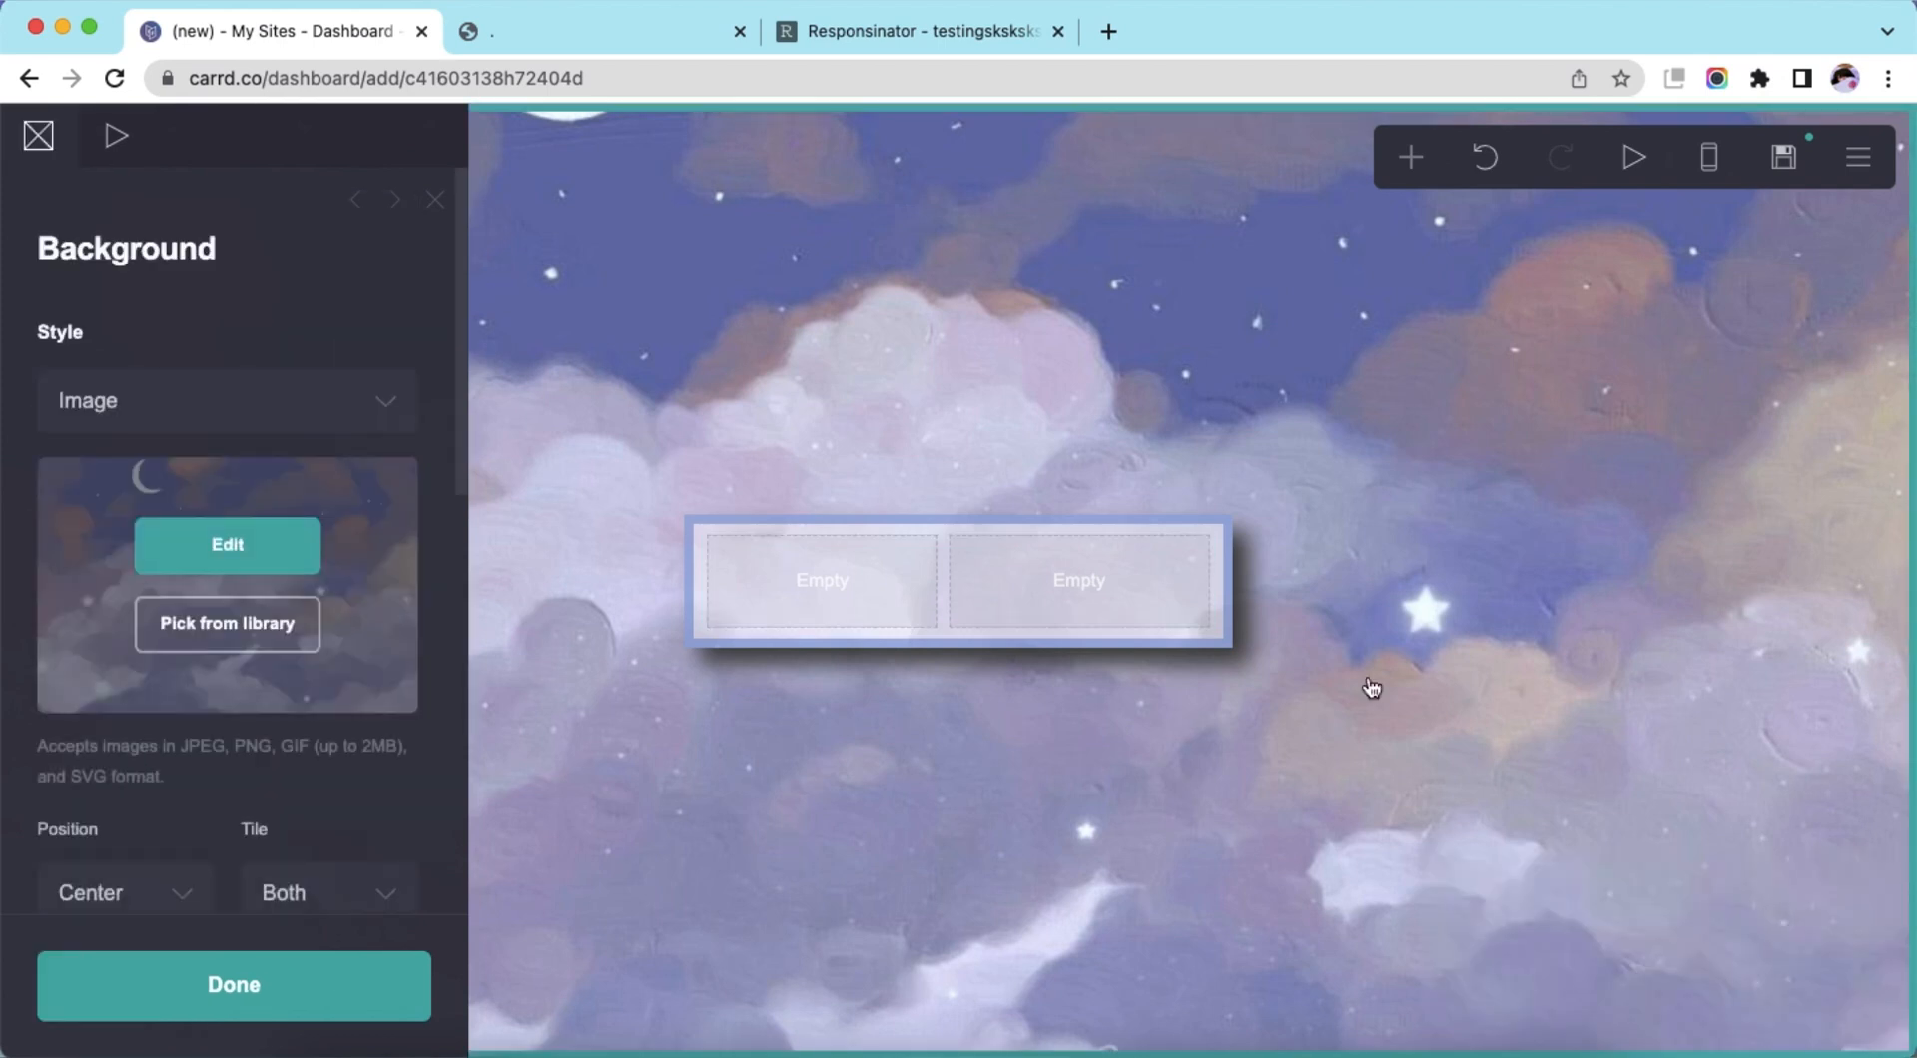
Add an image element and place it in the container's left column
{"action": "left_click", "coordinate": [1407, 157]}
{"action": "left_click", "coordinate": [1101, 329]}
{"action": "left_click_drag", "start_coordinate": [878, 620], "coordinate": [799, 415]}
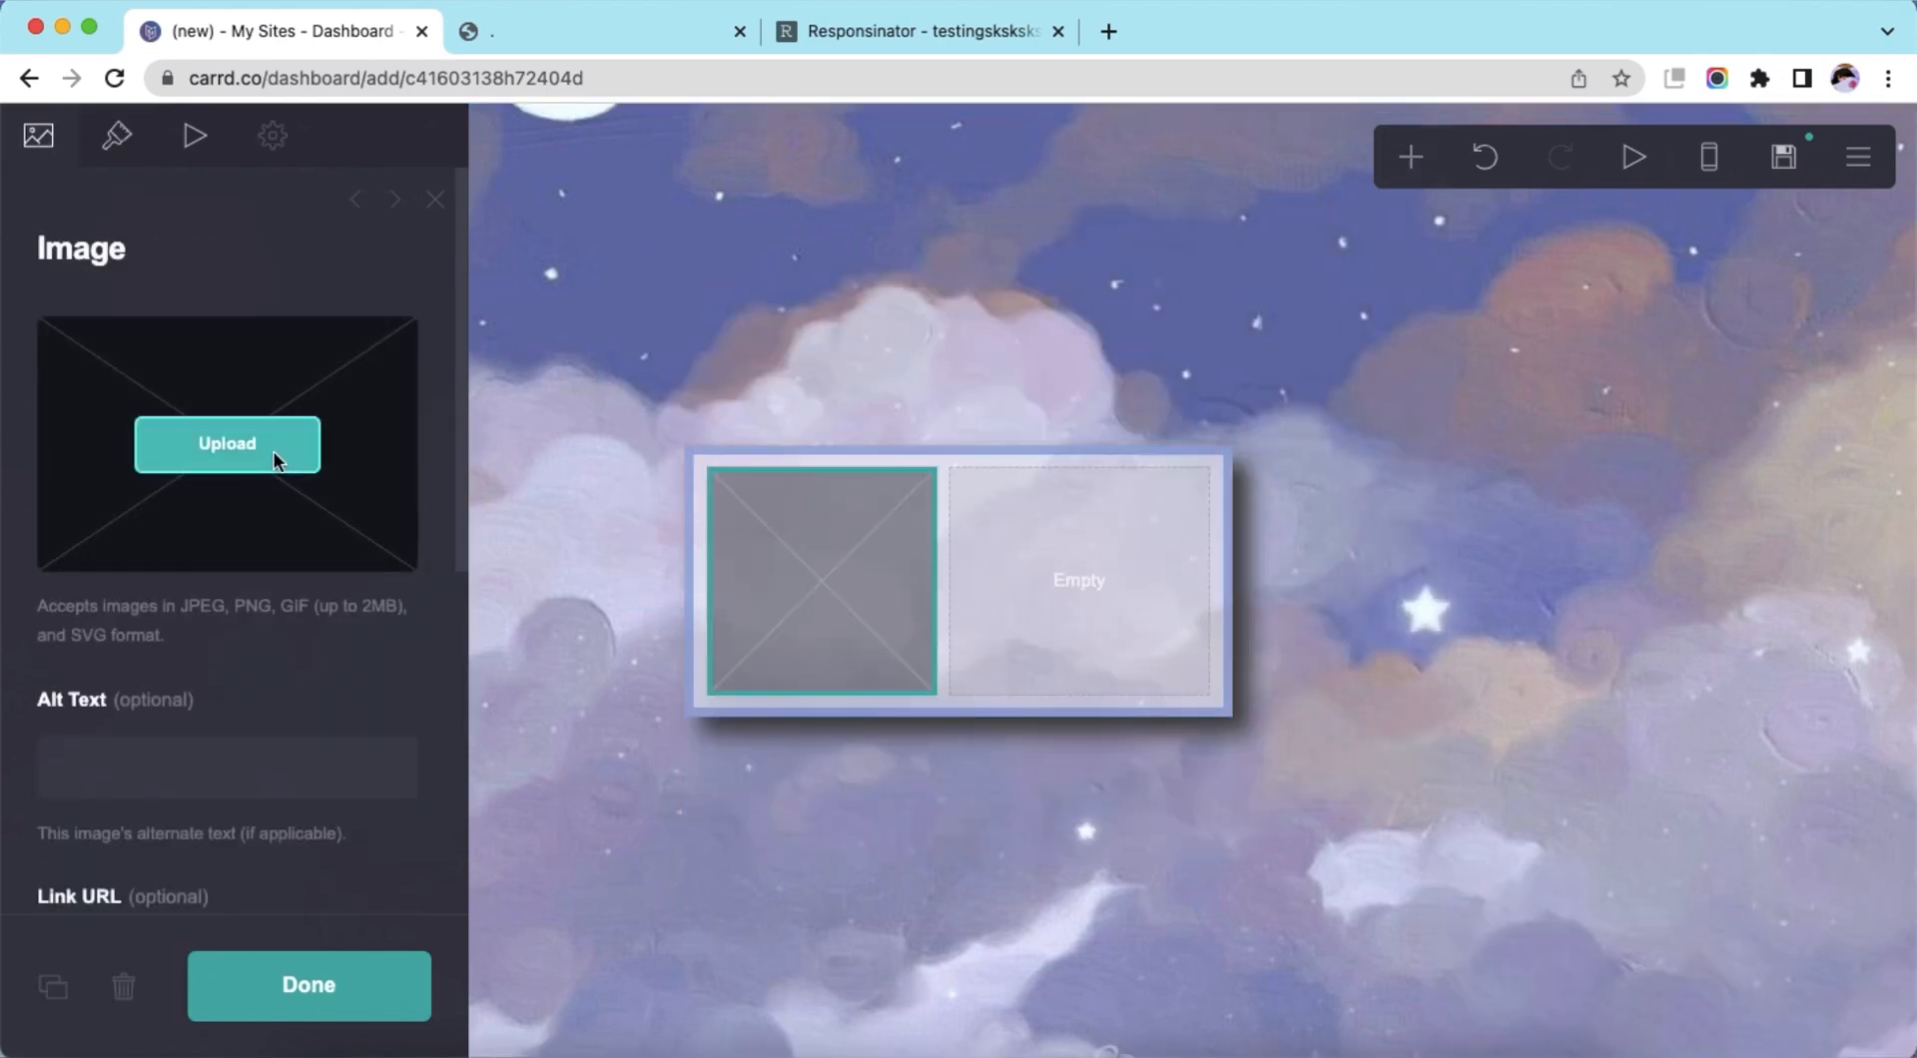
Upload the Hirai Momo JPEG from the Downloads folder into the image element and accept it
{"action": "left_click", "coordinate": [276, 461]}
{"action": "left_click", "coordinate": [1223, 392]}
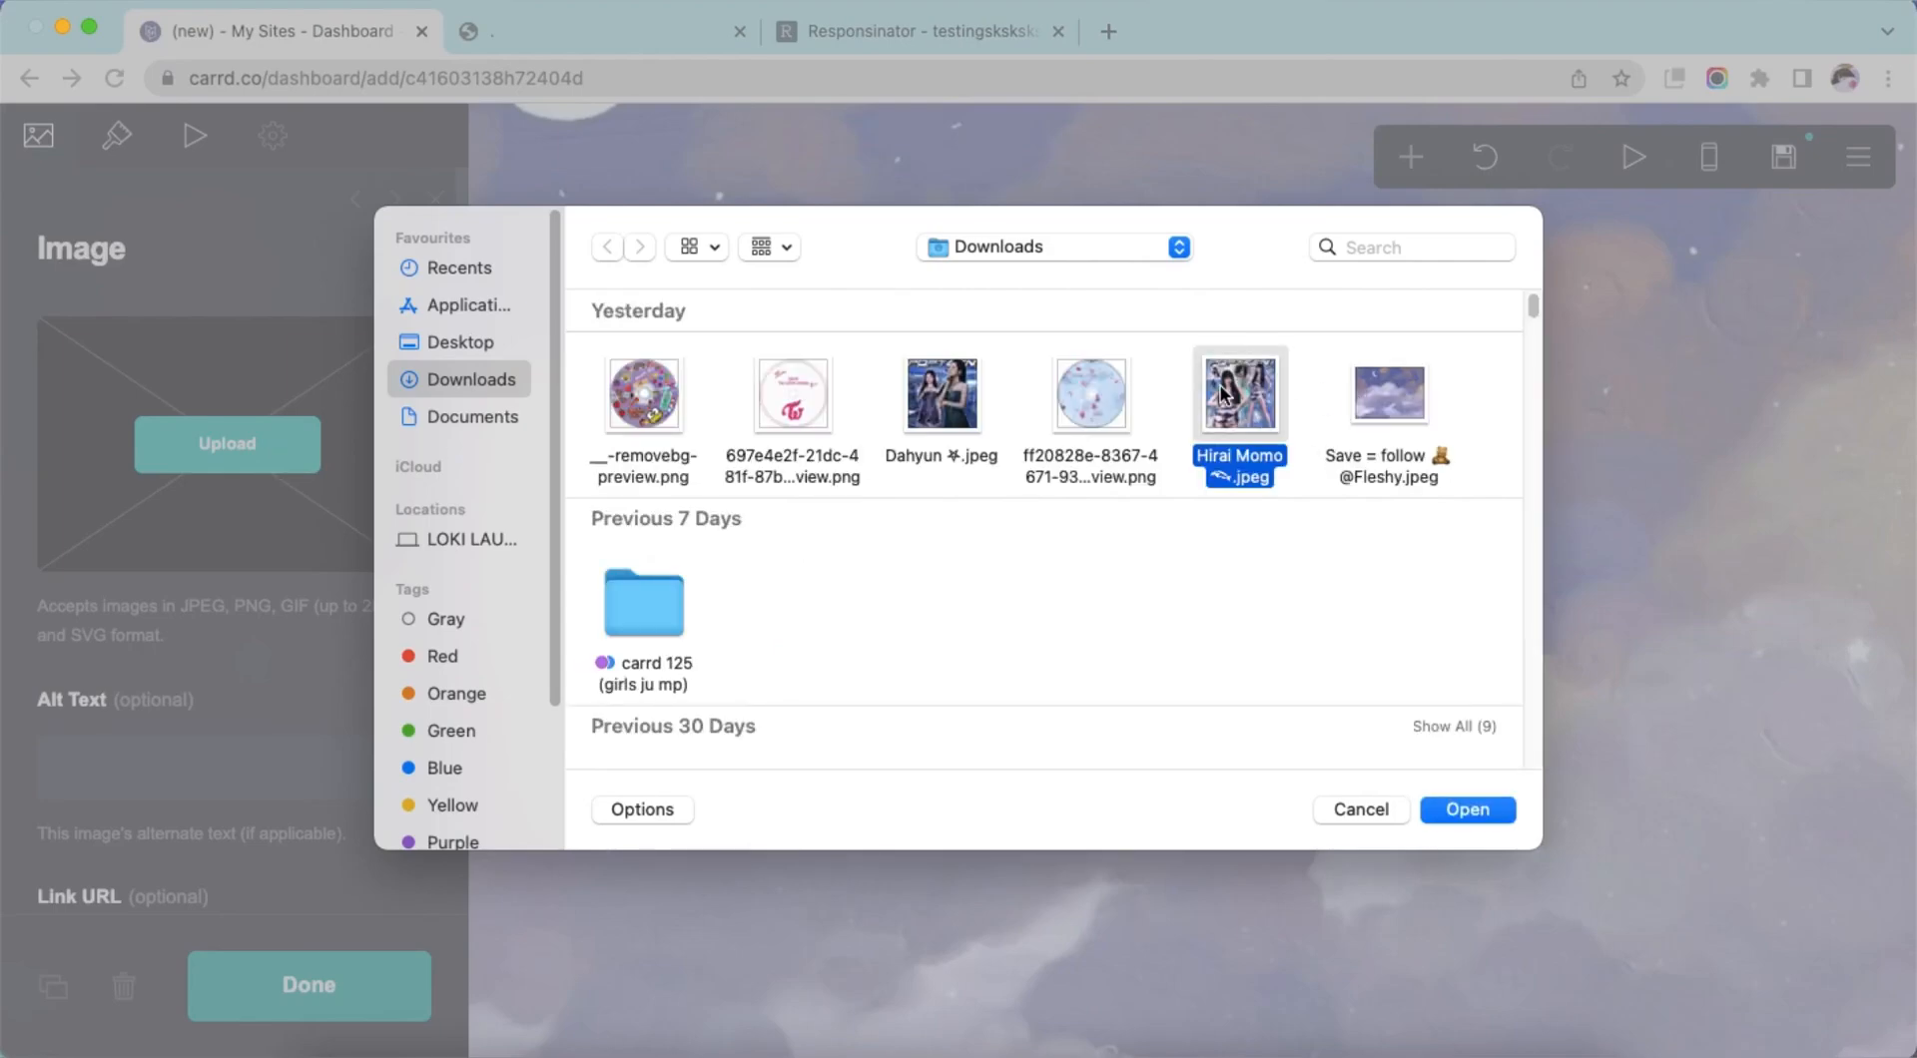
{"action": "double_click", "coordinate": [1223, 395]}
{"action": "left_click", "coordinate": [49, 153]}
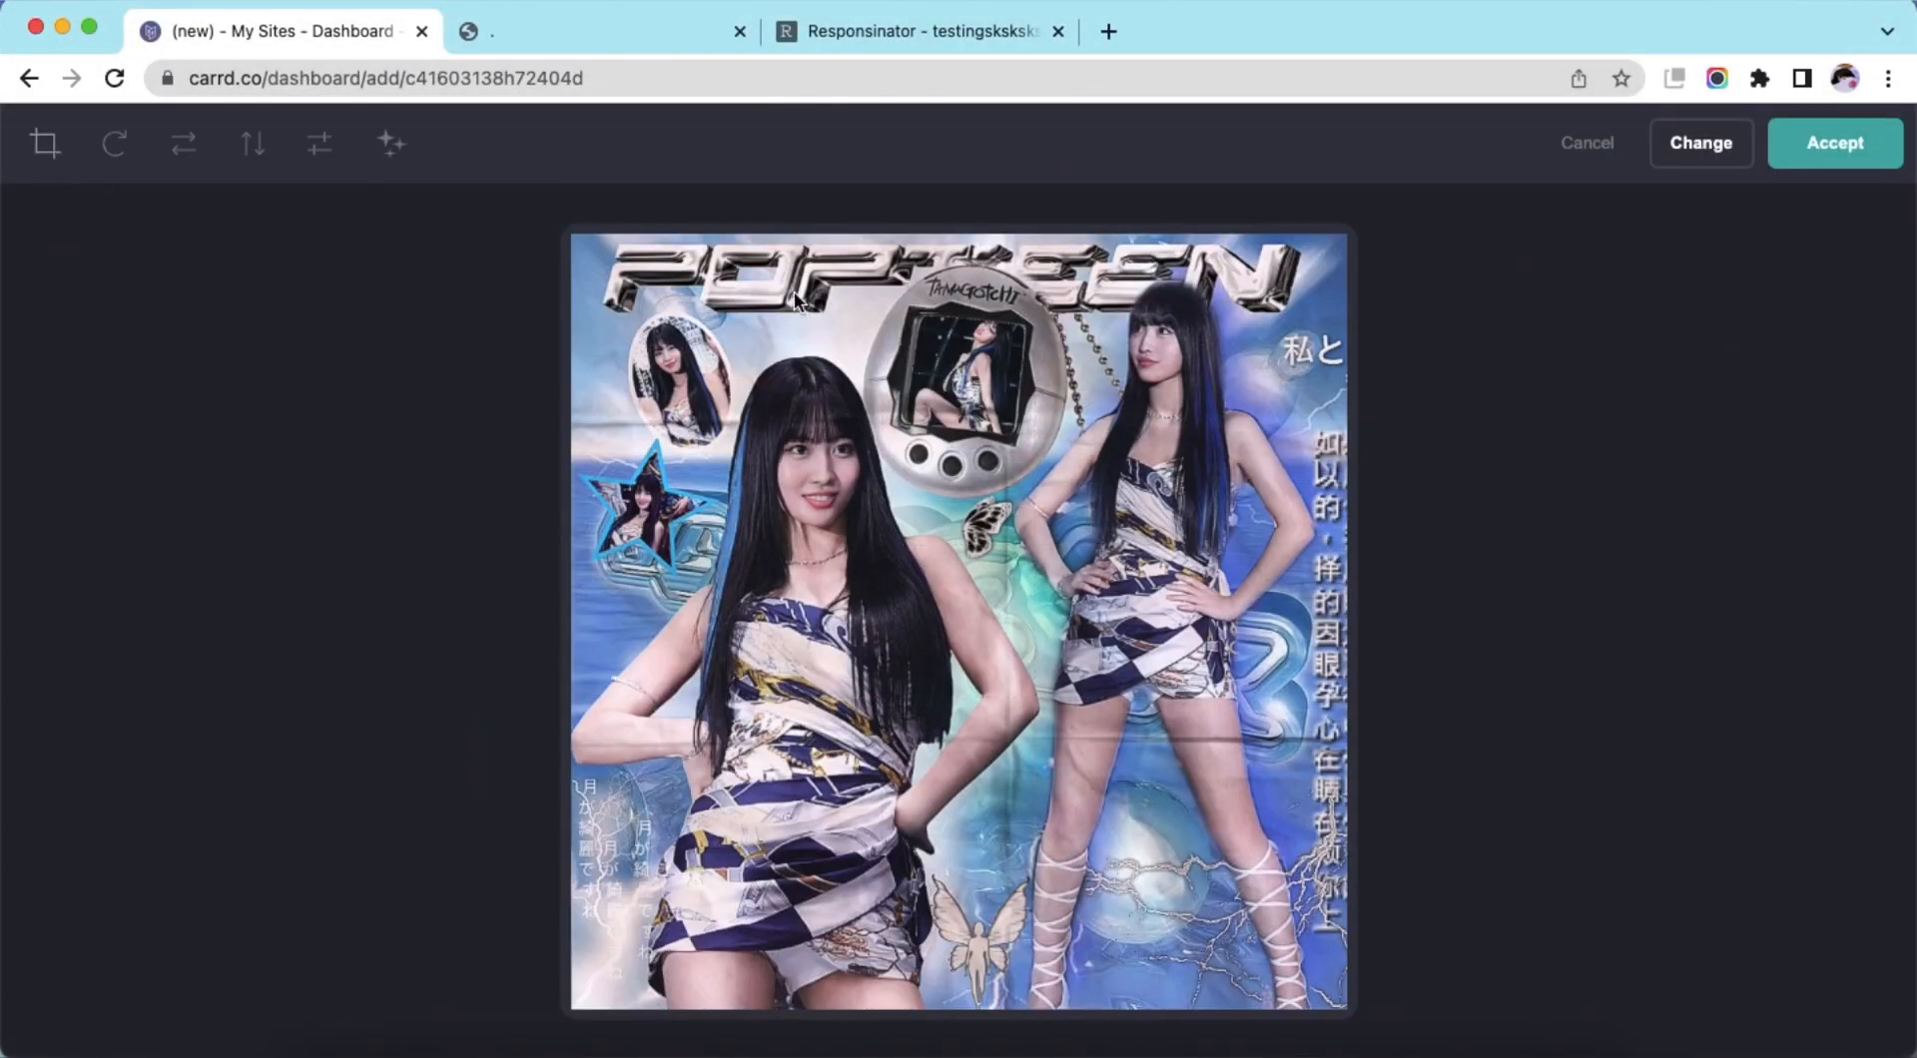
{"action": "left_click", "coordinate": [1830, 160]}
Set the left column image's height to 13.75
{"action": "left_click", "coordinate": [117, 135]}
{"action": "left_click", "coordinate": [423, 498]}
{"action": "type", "text": "13.75"}
{"action": "key", "text": "Return"}
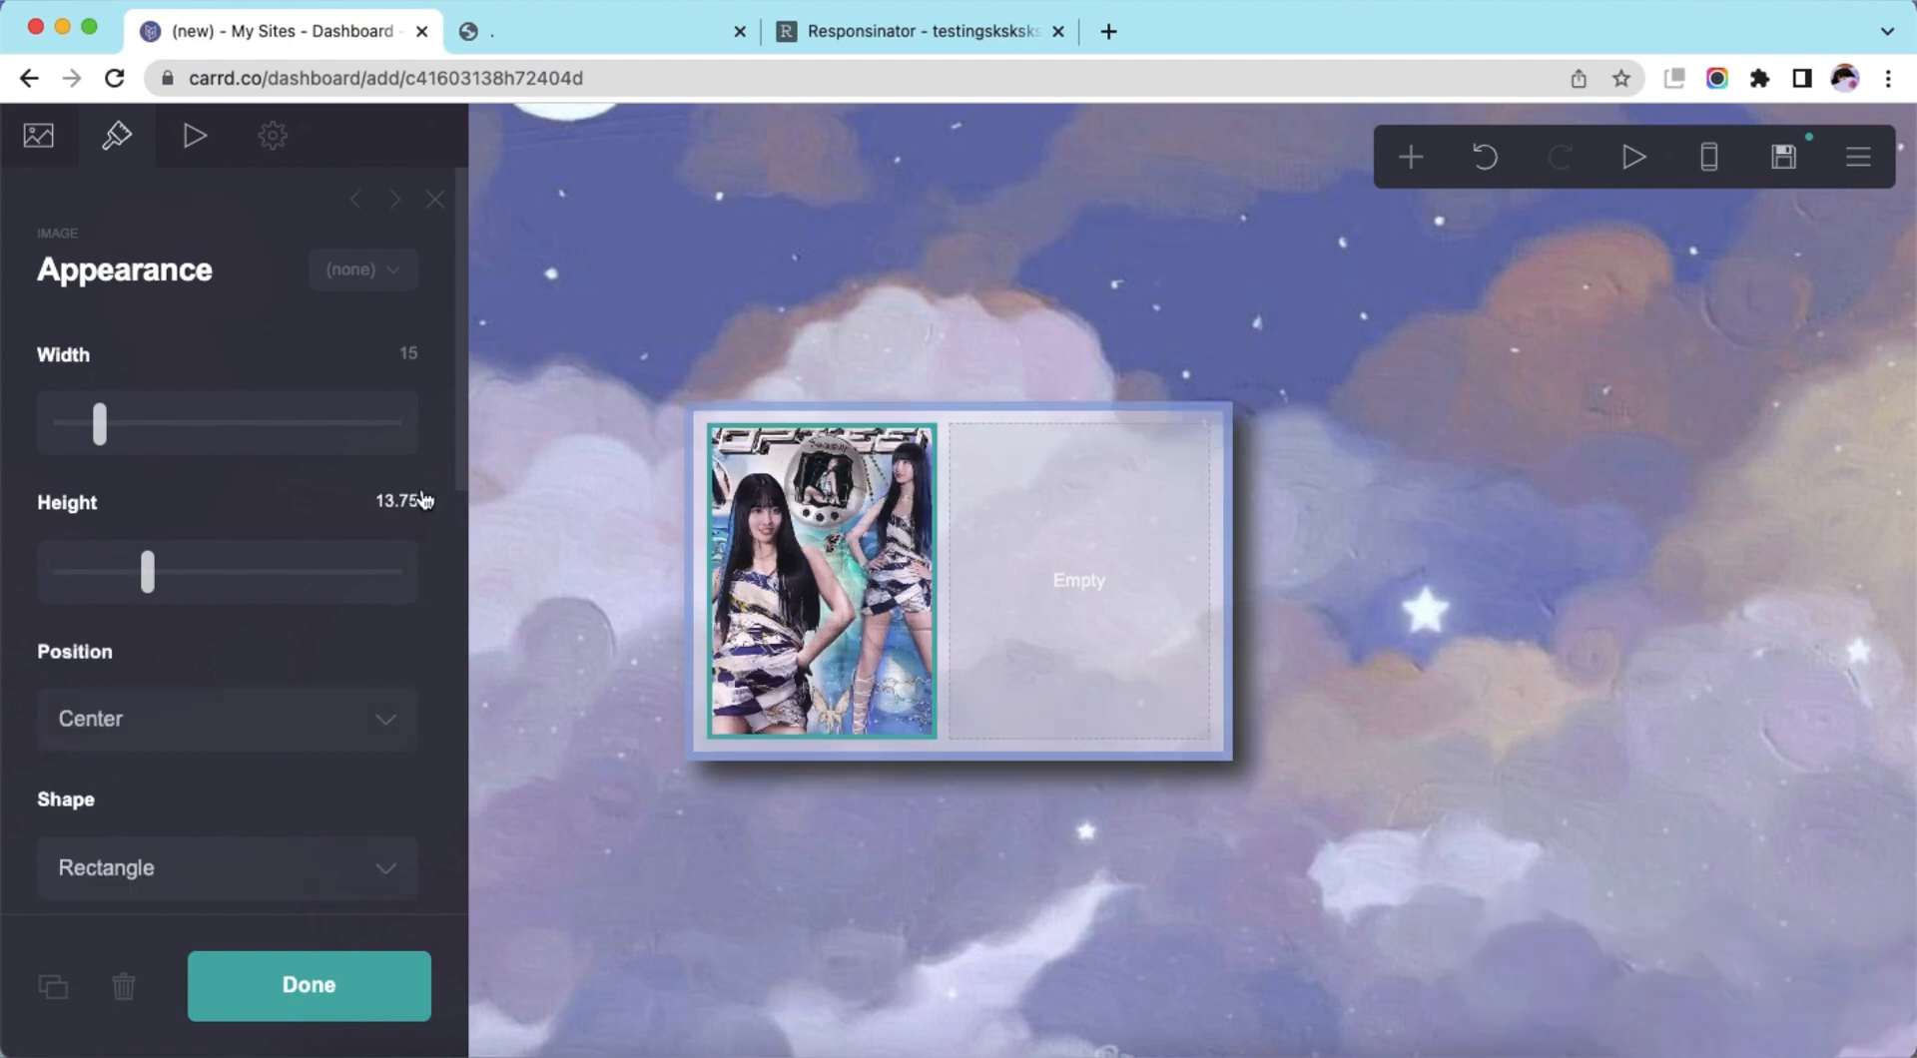
{"action": "left_click", "coordinate": [1734, 584]}
Add a text element reading "YOUR NAME" in the container's right column
{"action": "left_click", "coordinate": [1409, 155]}
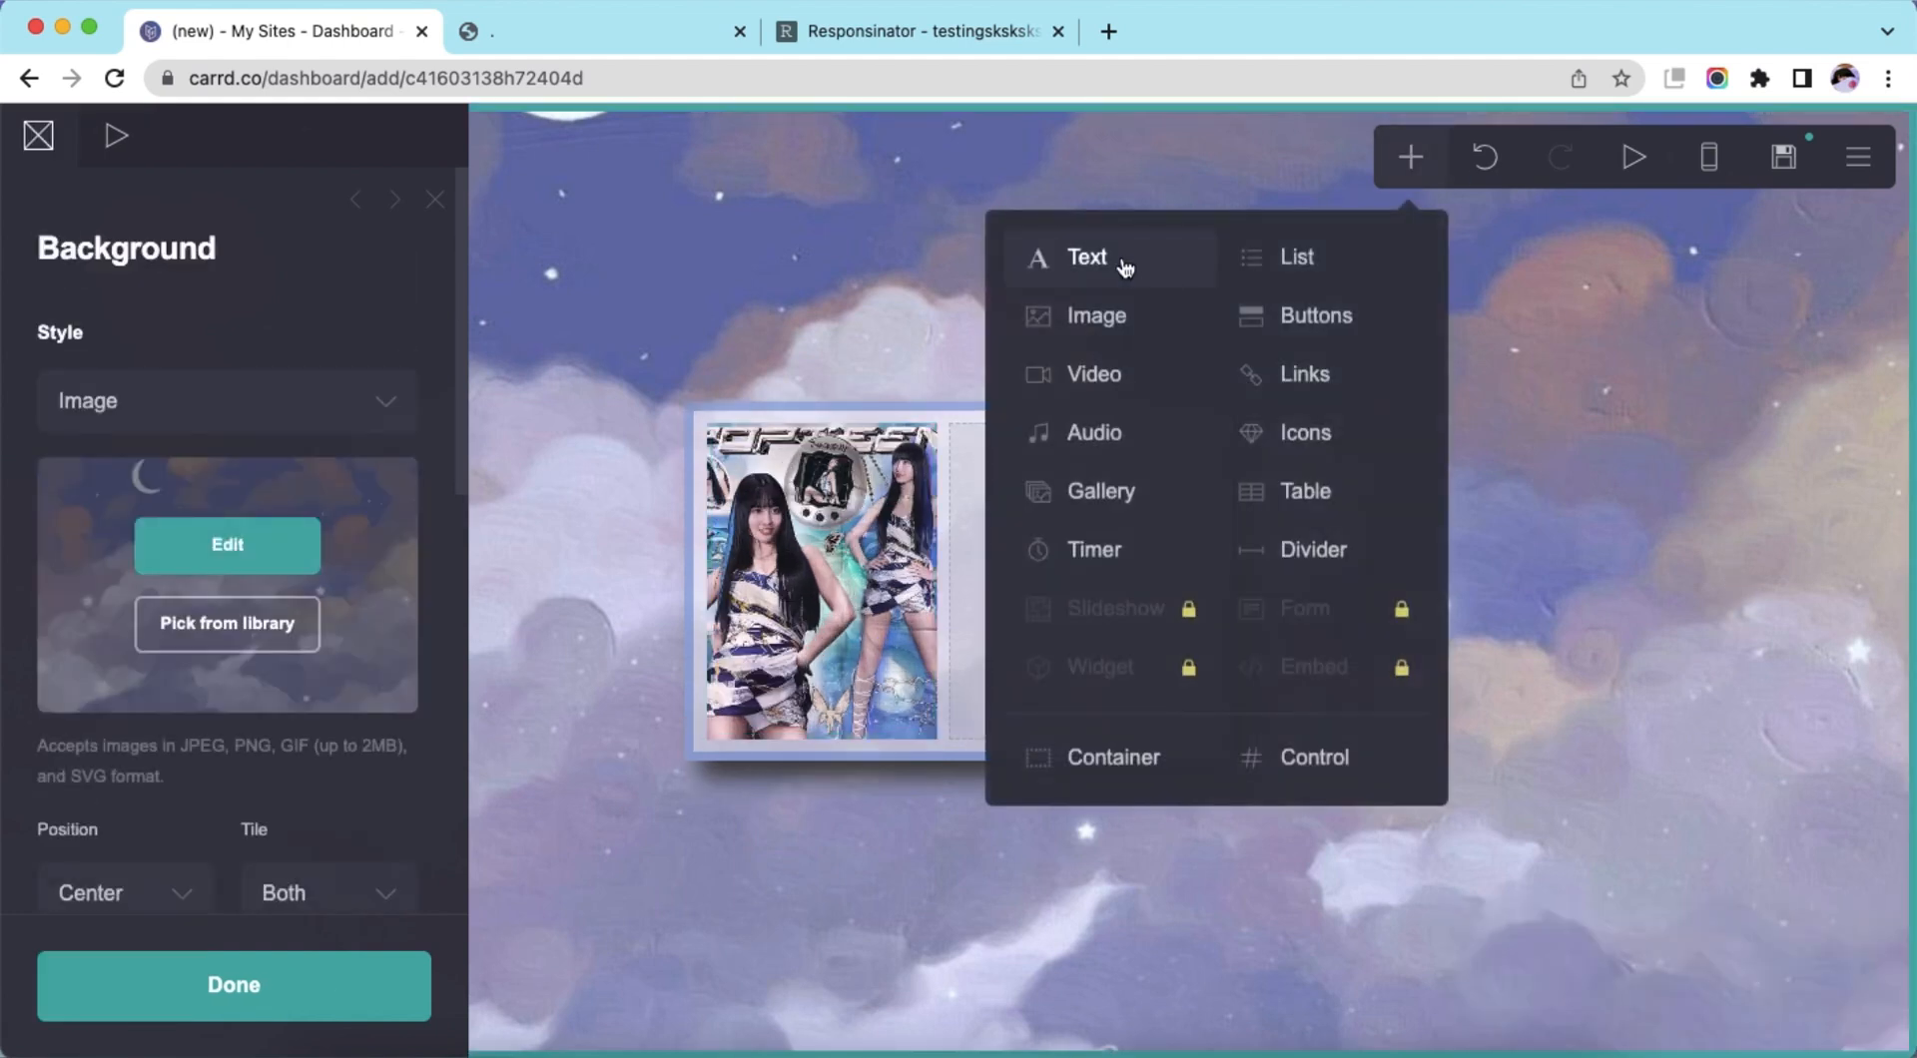
{"action": "left_click", "coordinate": [1122, 264]}
{"action": "double_click", "coordinate": [111, 360]}
{"action": "type", "text": "YOUR NAME"}
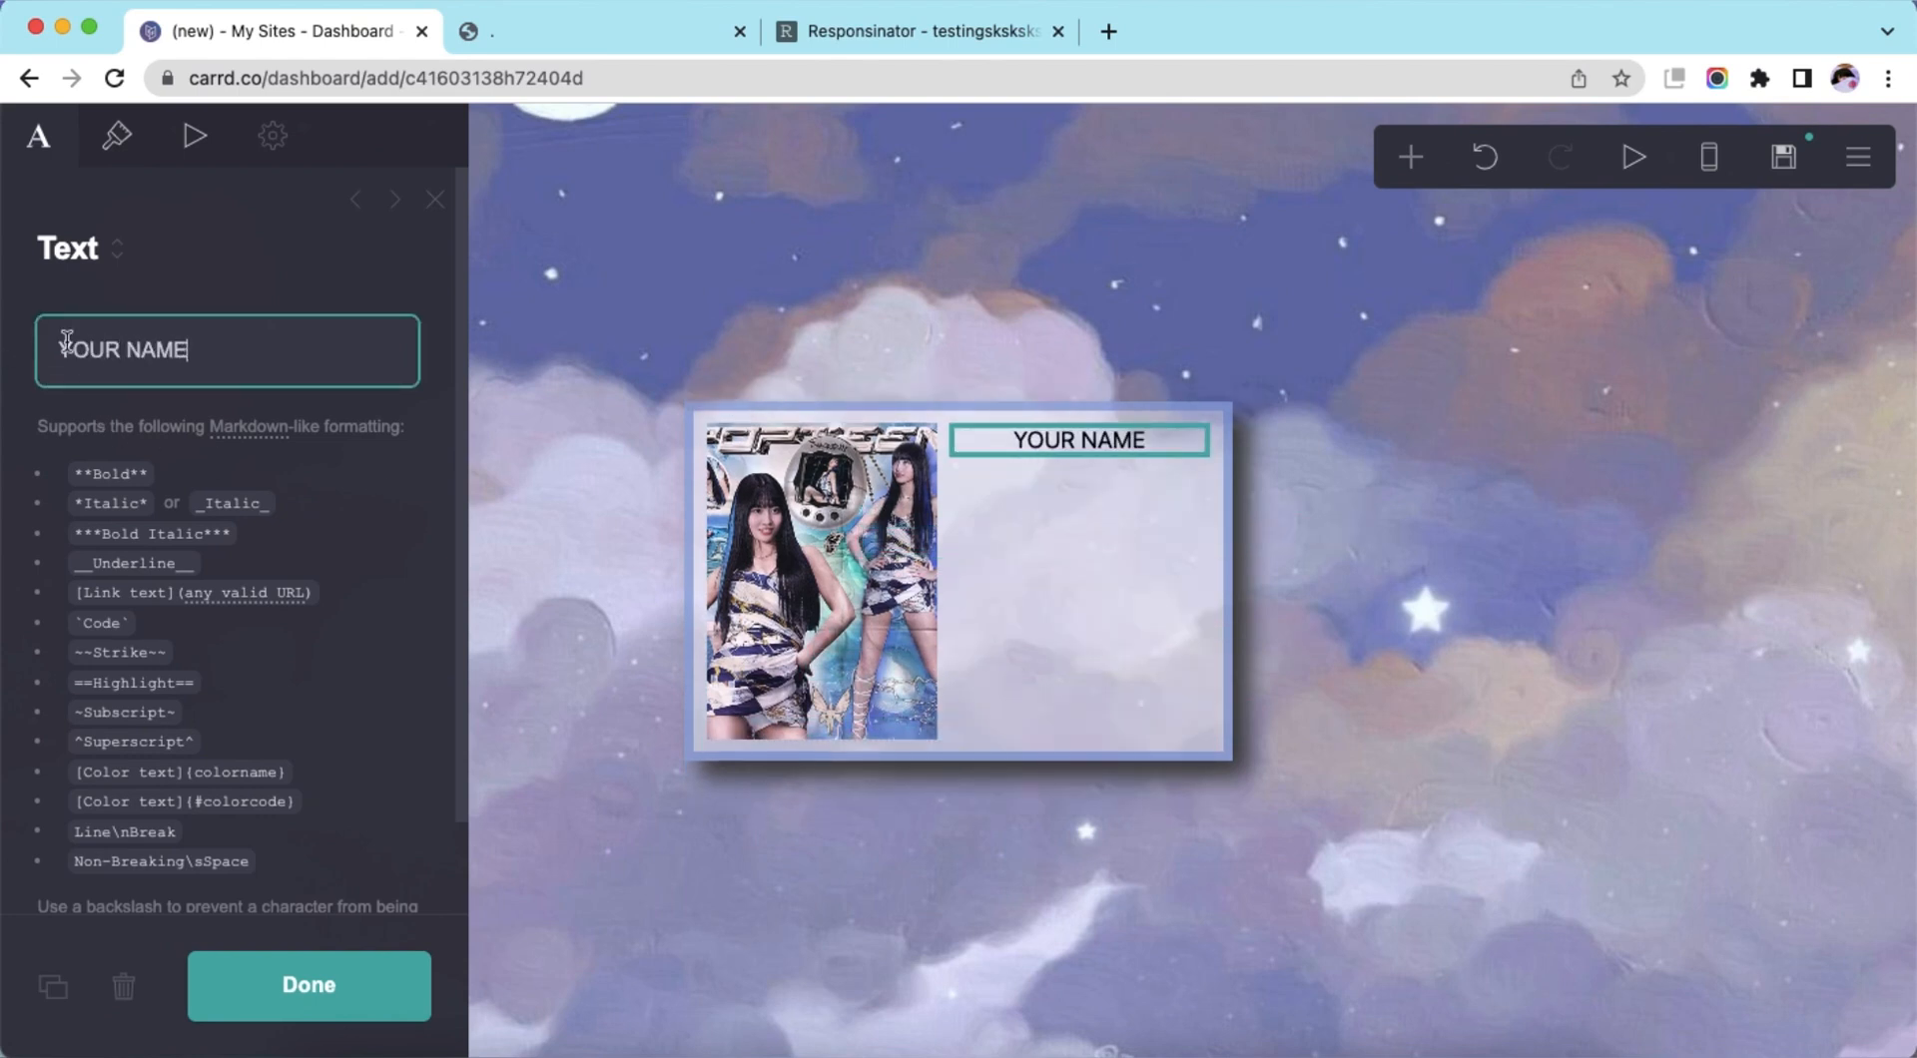
Set the "YOUR NAME" text's colour to #4563A6 and its font to Inter
{"action": "left_click", "coordinate": [117, 137]}
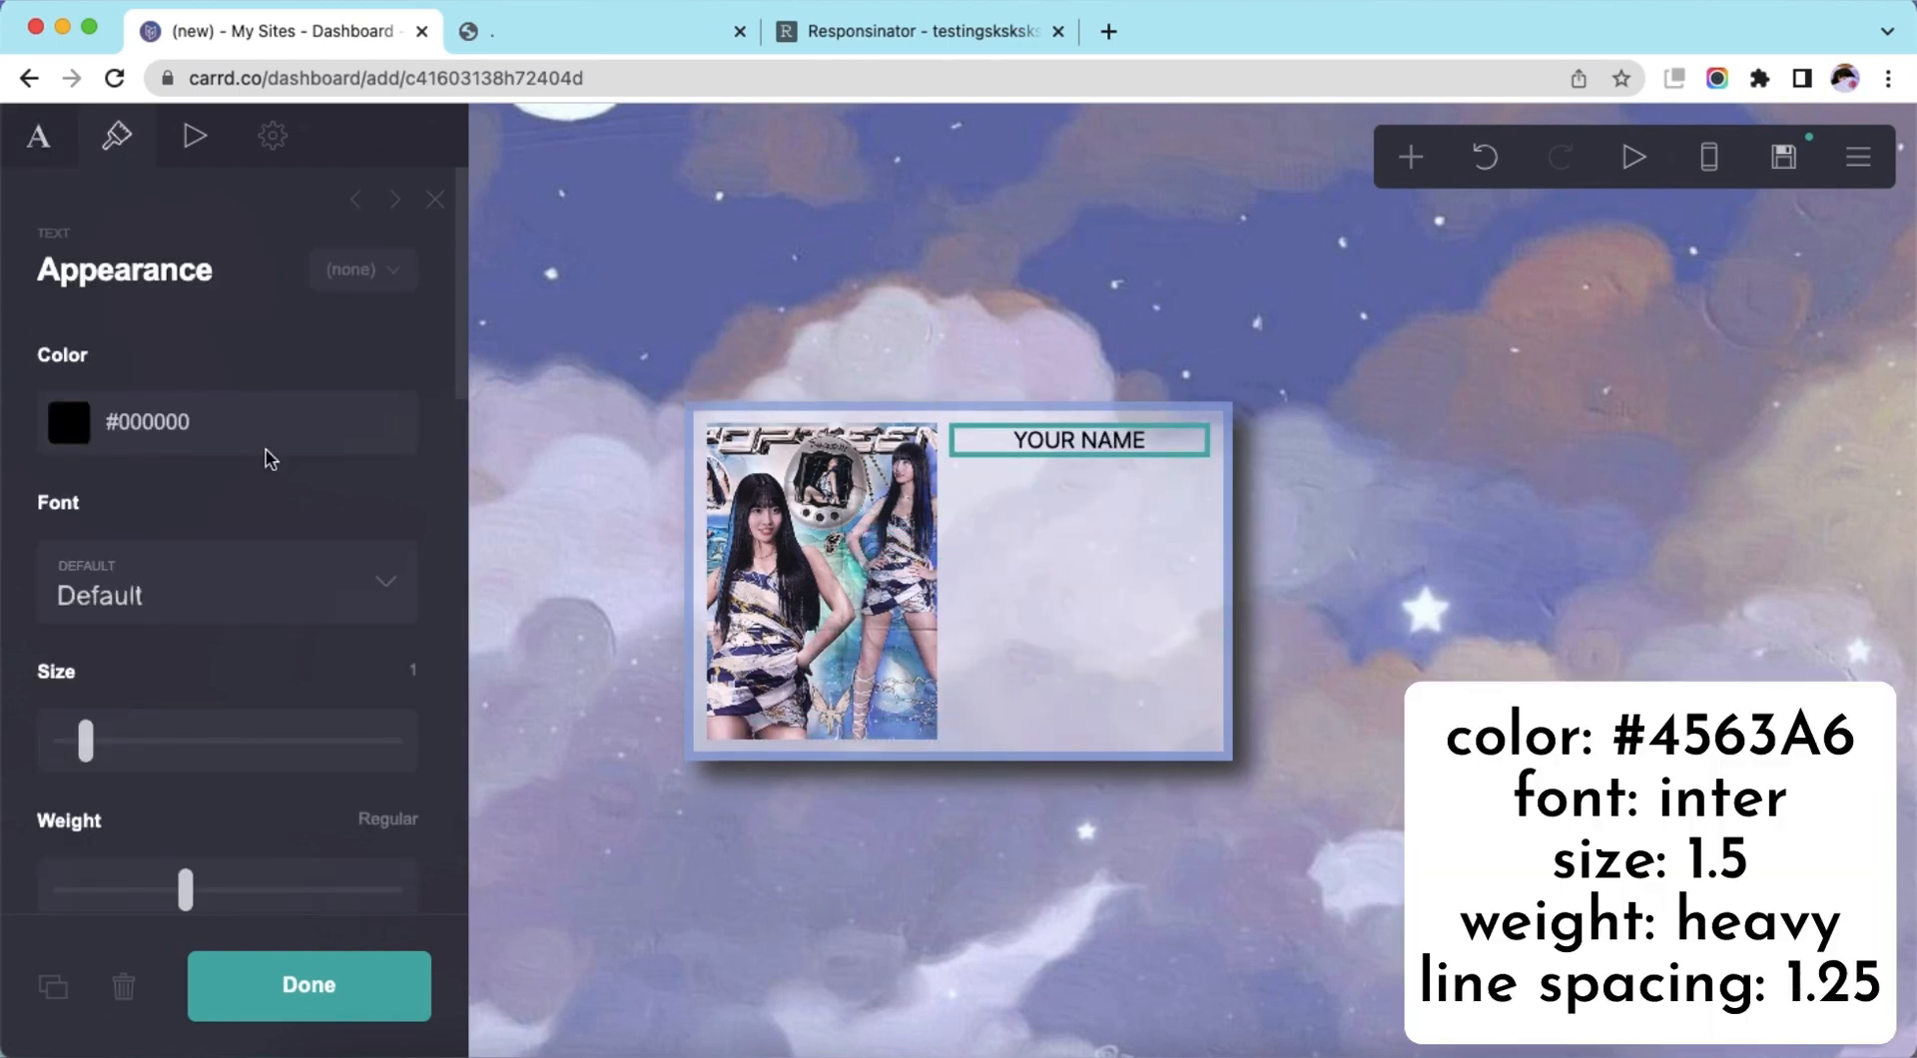
{"action": "left_click", "coordinate": [277, 417]}
{"action": "type", "text": "4563A6"}
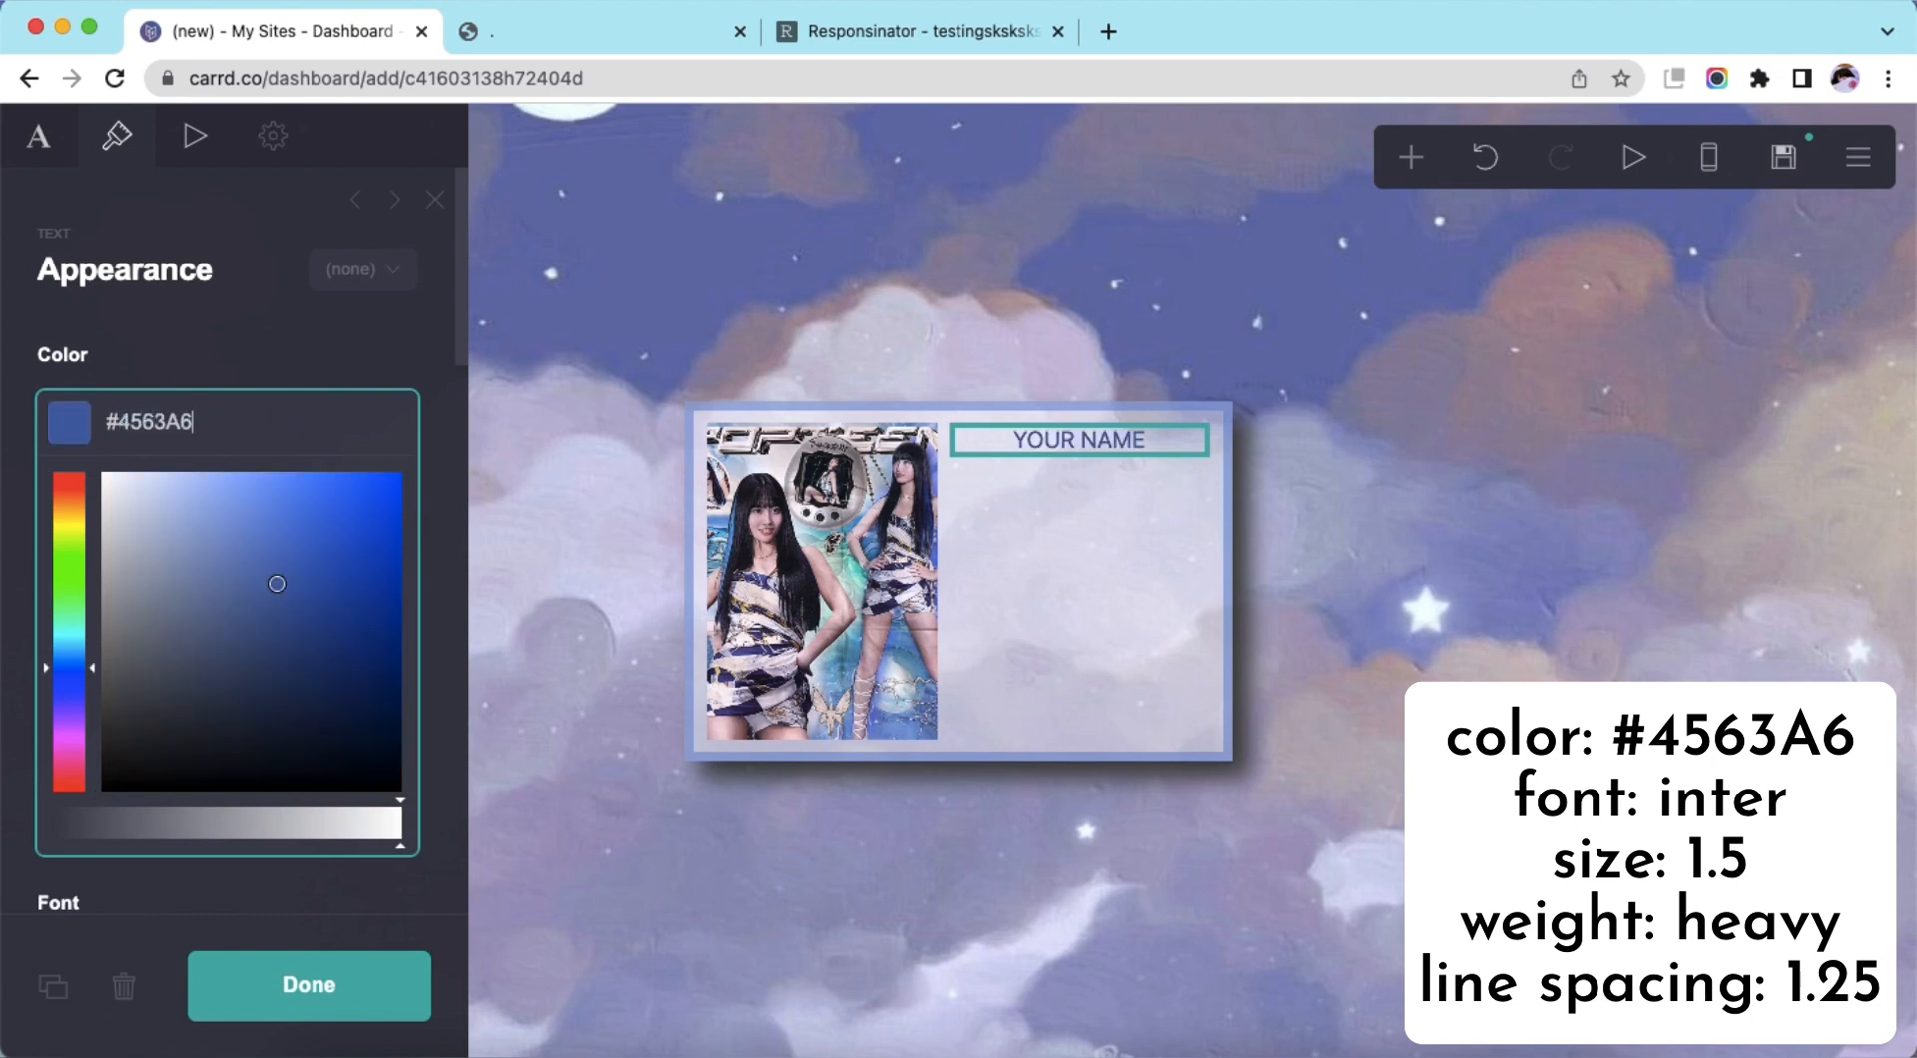
{"action": "key", "text": "Return"}
{"action": "left_click", "coordinate": [265, 607]}
{"action": "type", "text": "inter"}
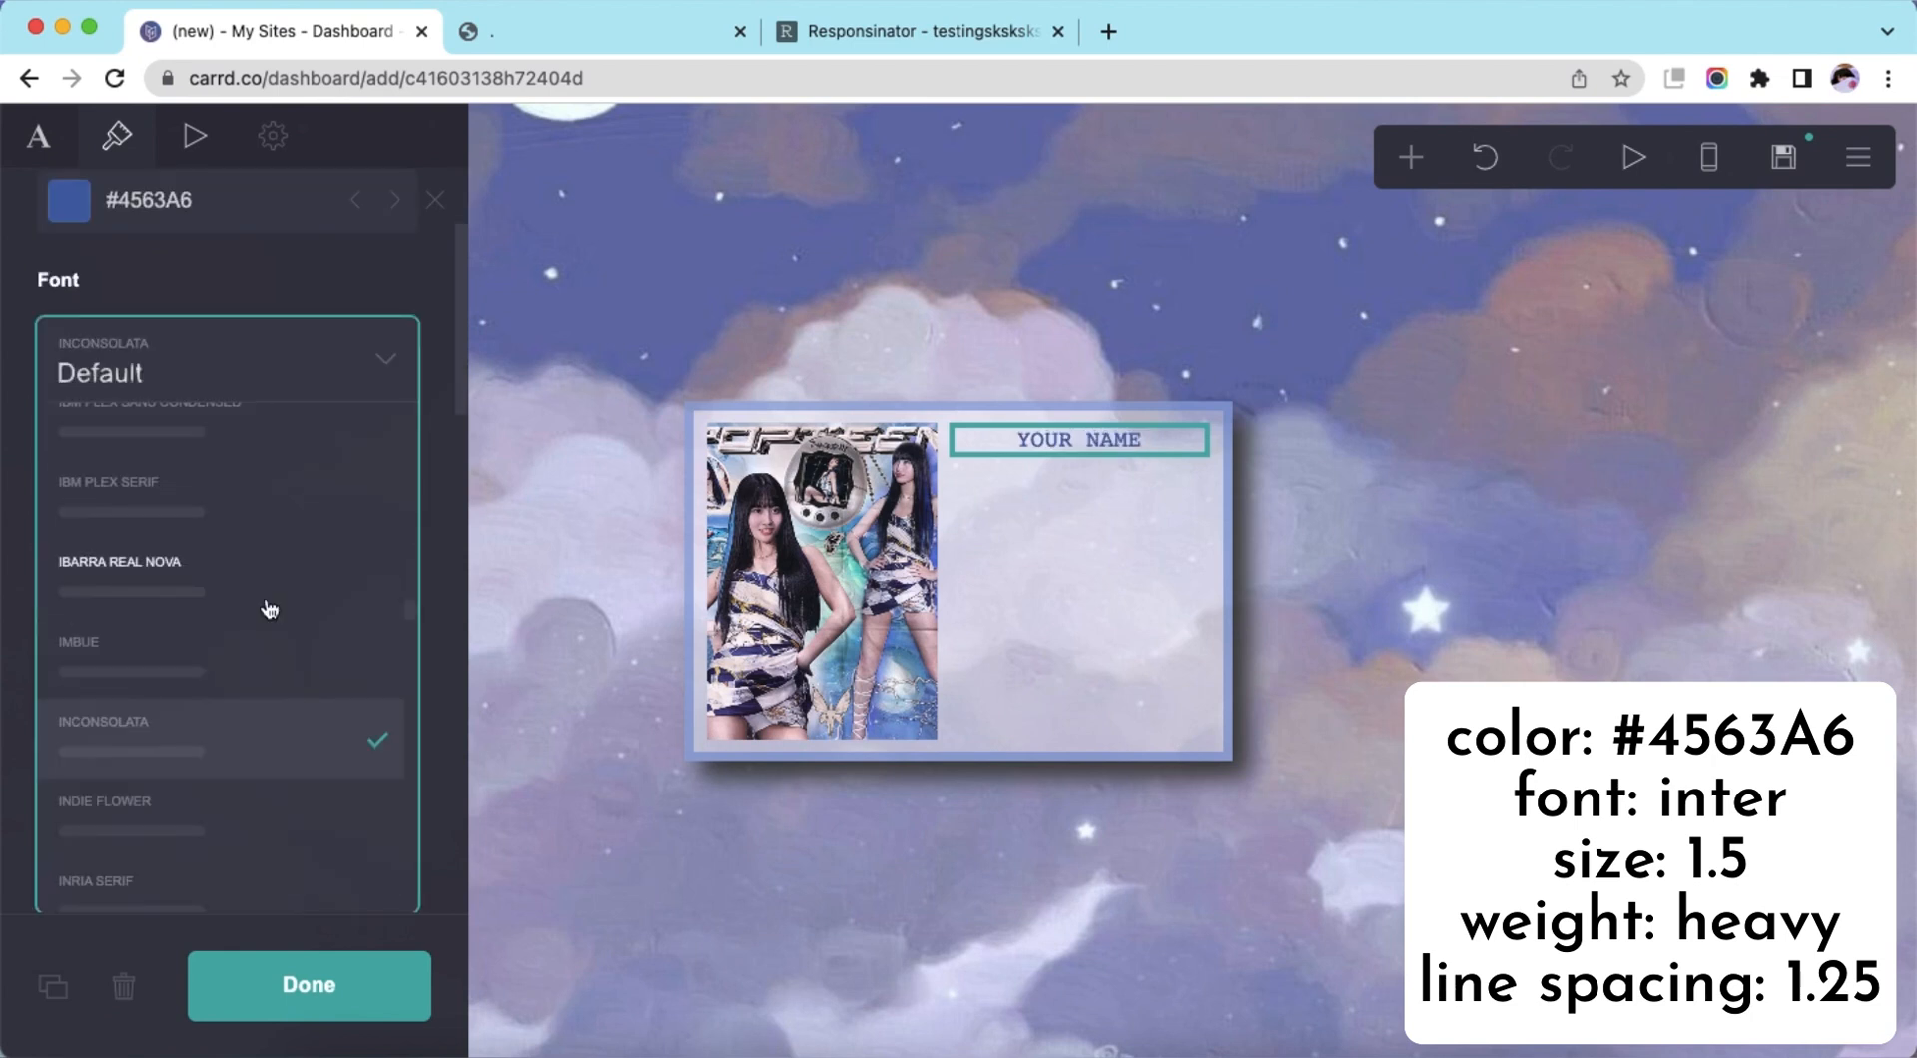
{"action": "key", "text": "Return"}
Set the "YOUR NAME" text's size to 1.5 and its weight to Heavy
{"action": "left_click", "coordinate": [411, 448]}
{"action": "type", "text": "1."}
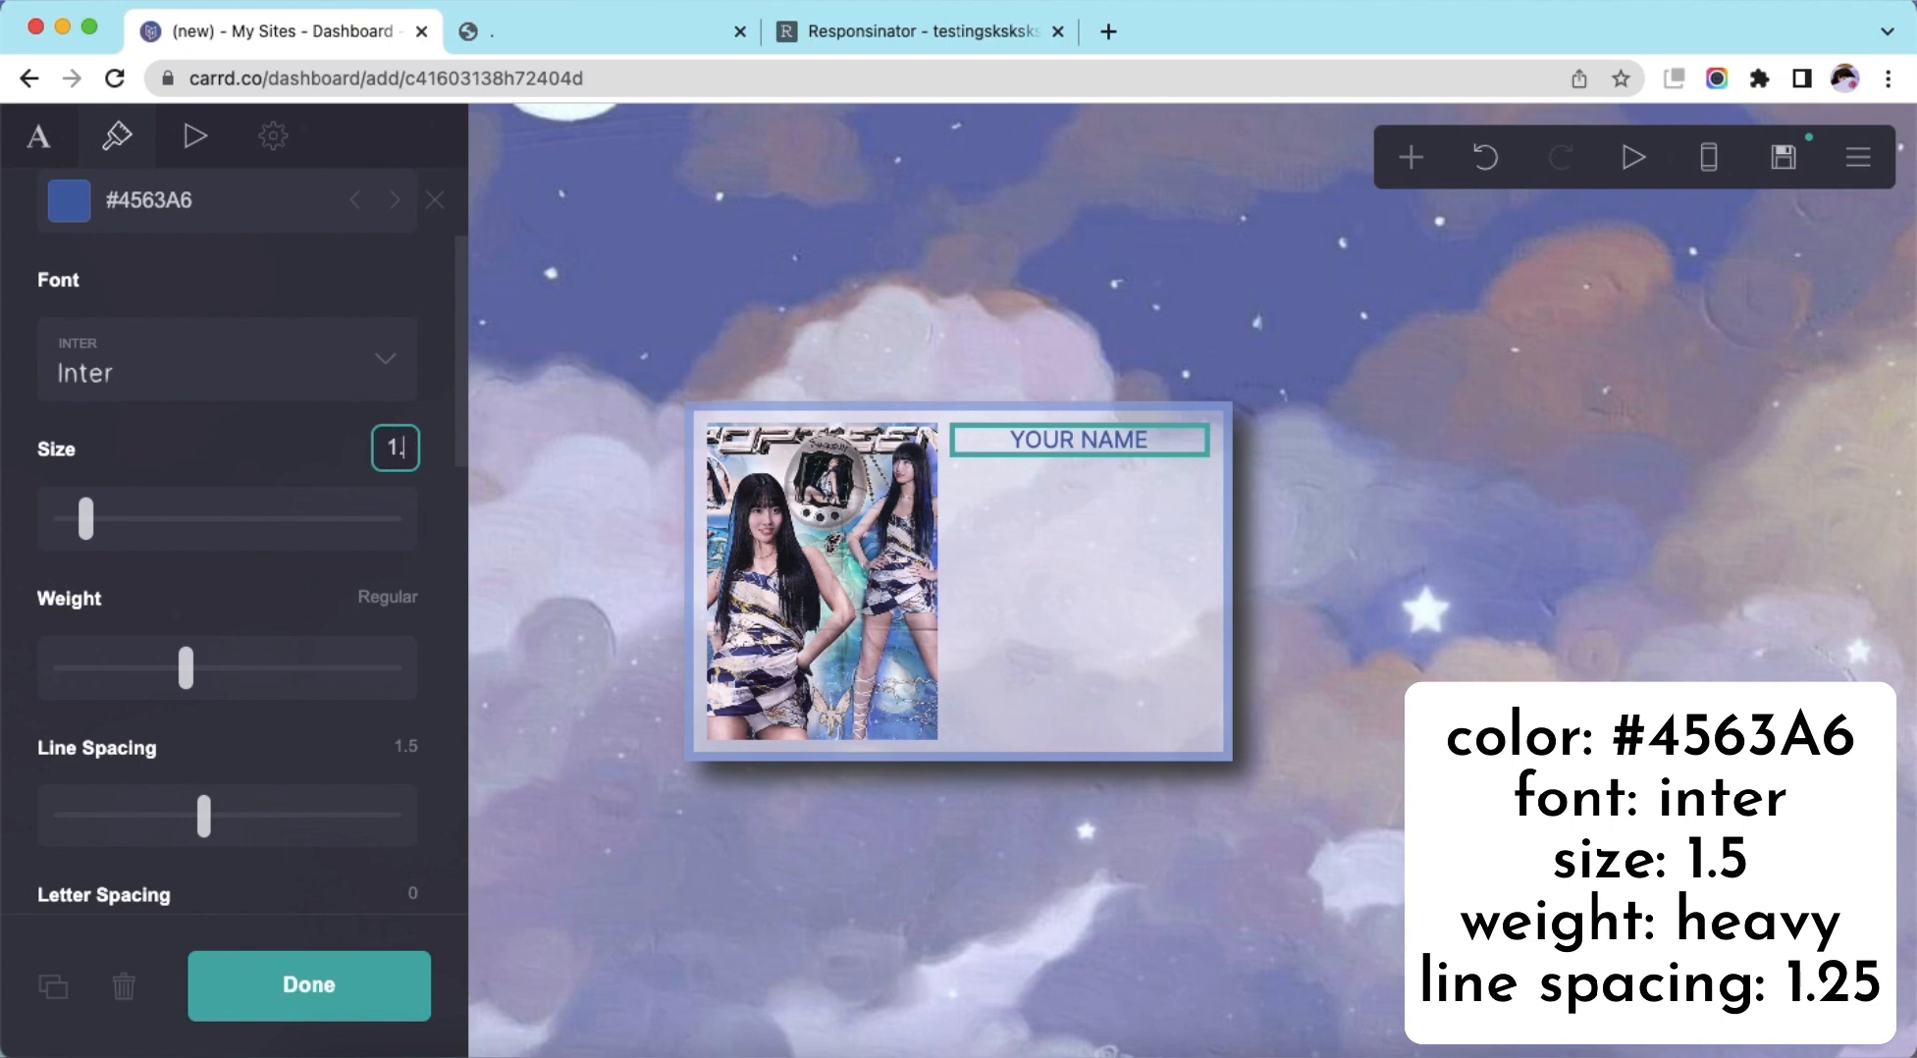
{"action": "type", "text": "5"}
{"action": "key", "text": "Return"}
{"action": "left_click", "coordinate": [405, 667]}
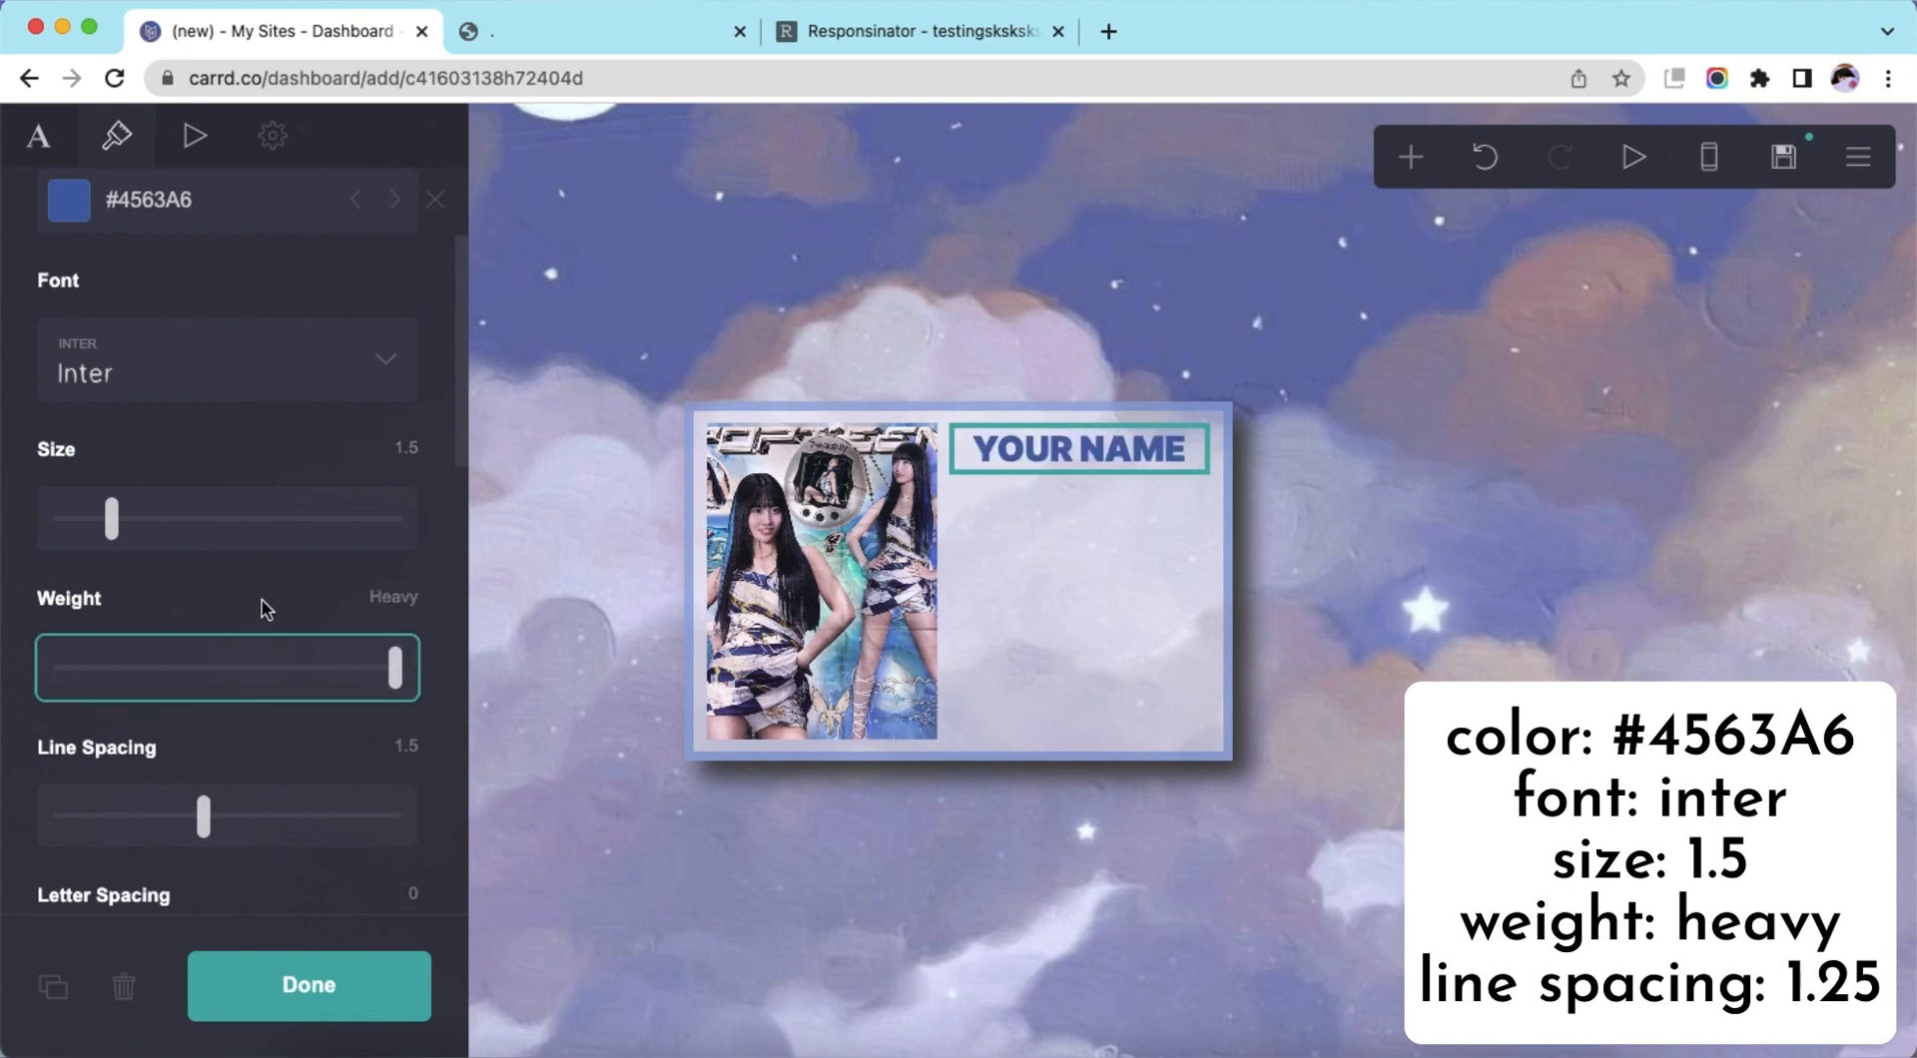
Set the "YOUR NAME" text's line spacing to 1.25
{"action": "scroll", "coordinate": [299, 658], "scroll_direction": "down", "scroll_amount": 2}
{"action": "left_click", "coordinate": [395, 549]}
{"action": "type", "text": "1.25"}
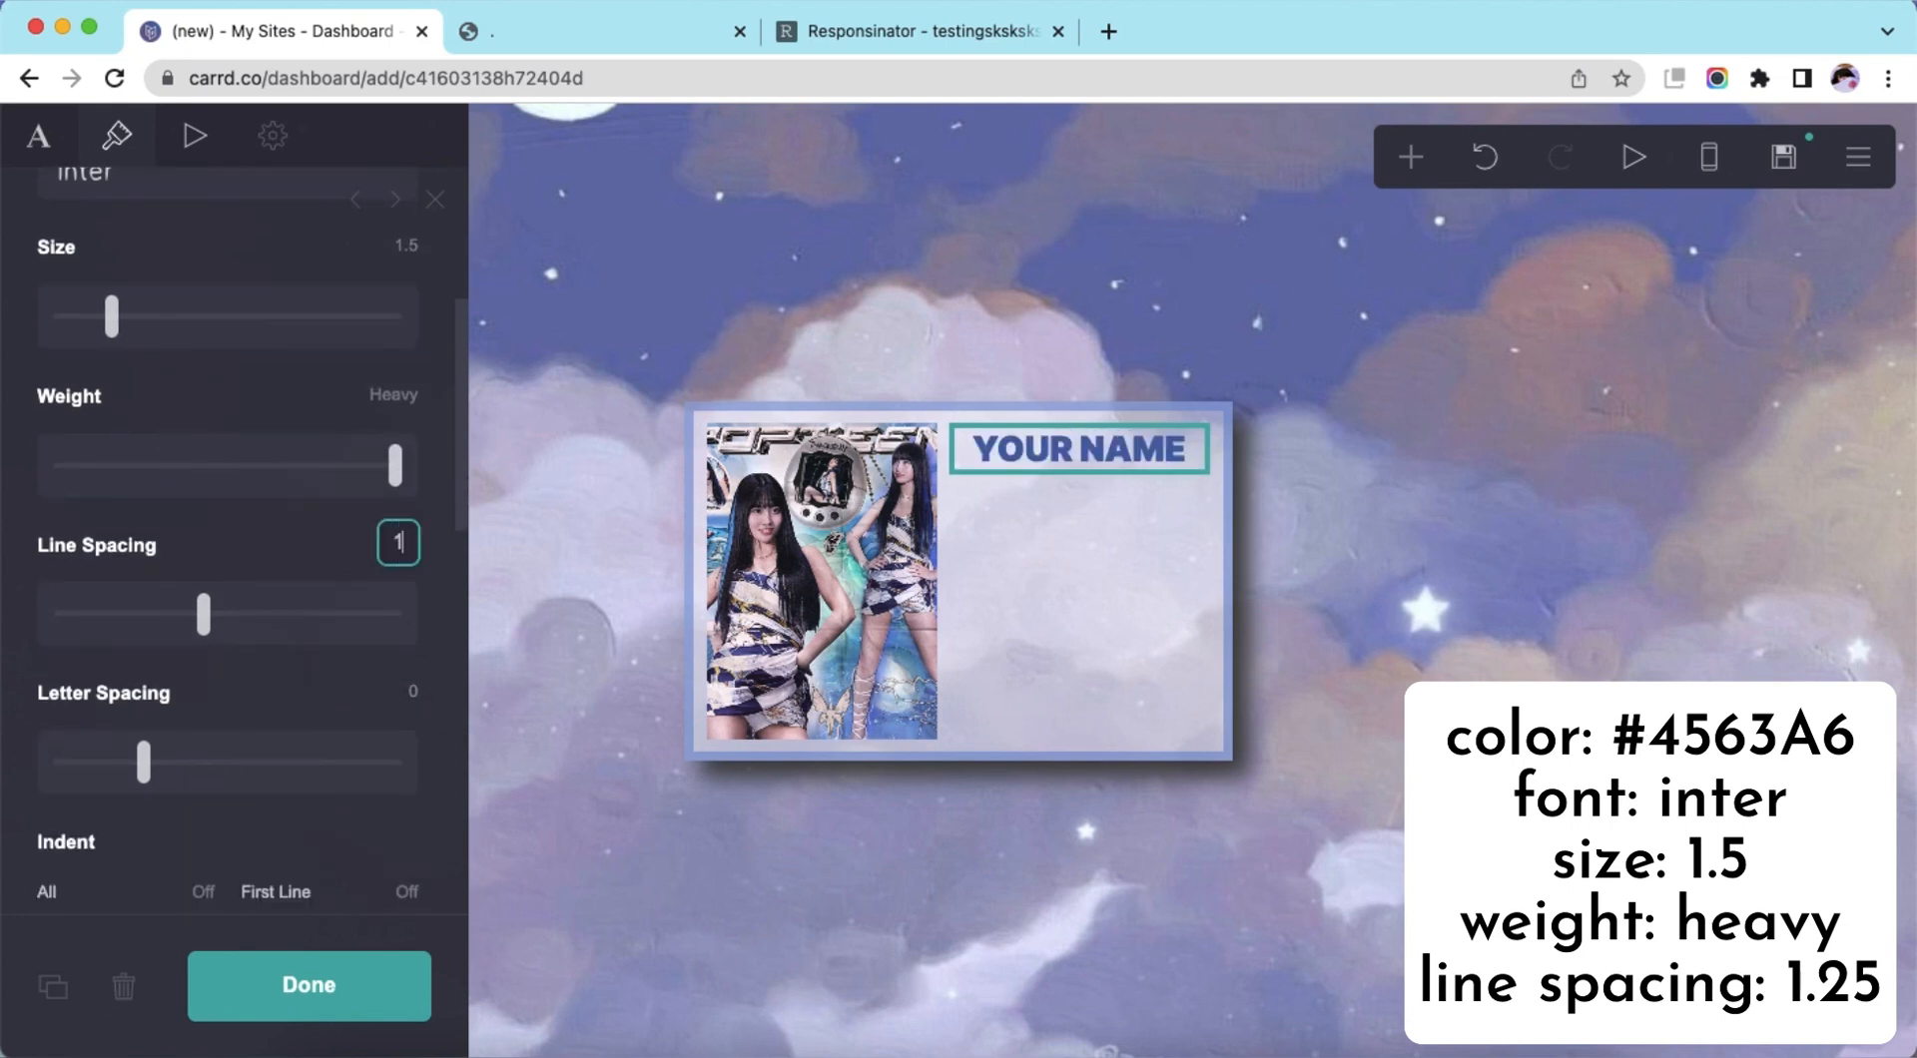
{"action": "key", "text": "Return"}
Add a drop shadow in #8FA3CF to the "YOUR NAME" text
{"action": "scroll", "coordinate": [313, 657], "scroll_direction": "down", "scroll_amount": 6}
{"action": "scroll", "coordinate": [313, 657], "scroll_direction": "down", "scroll_amount": 5}
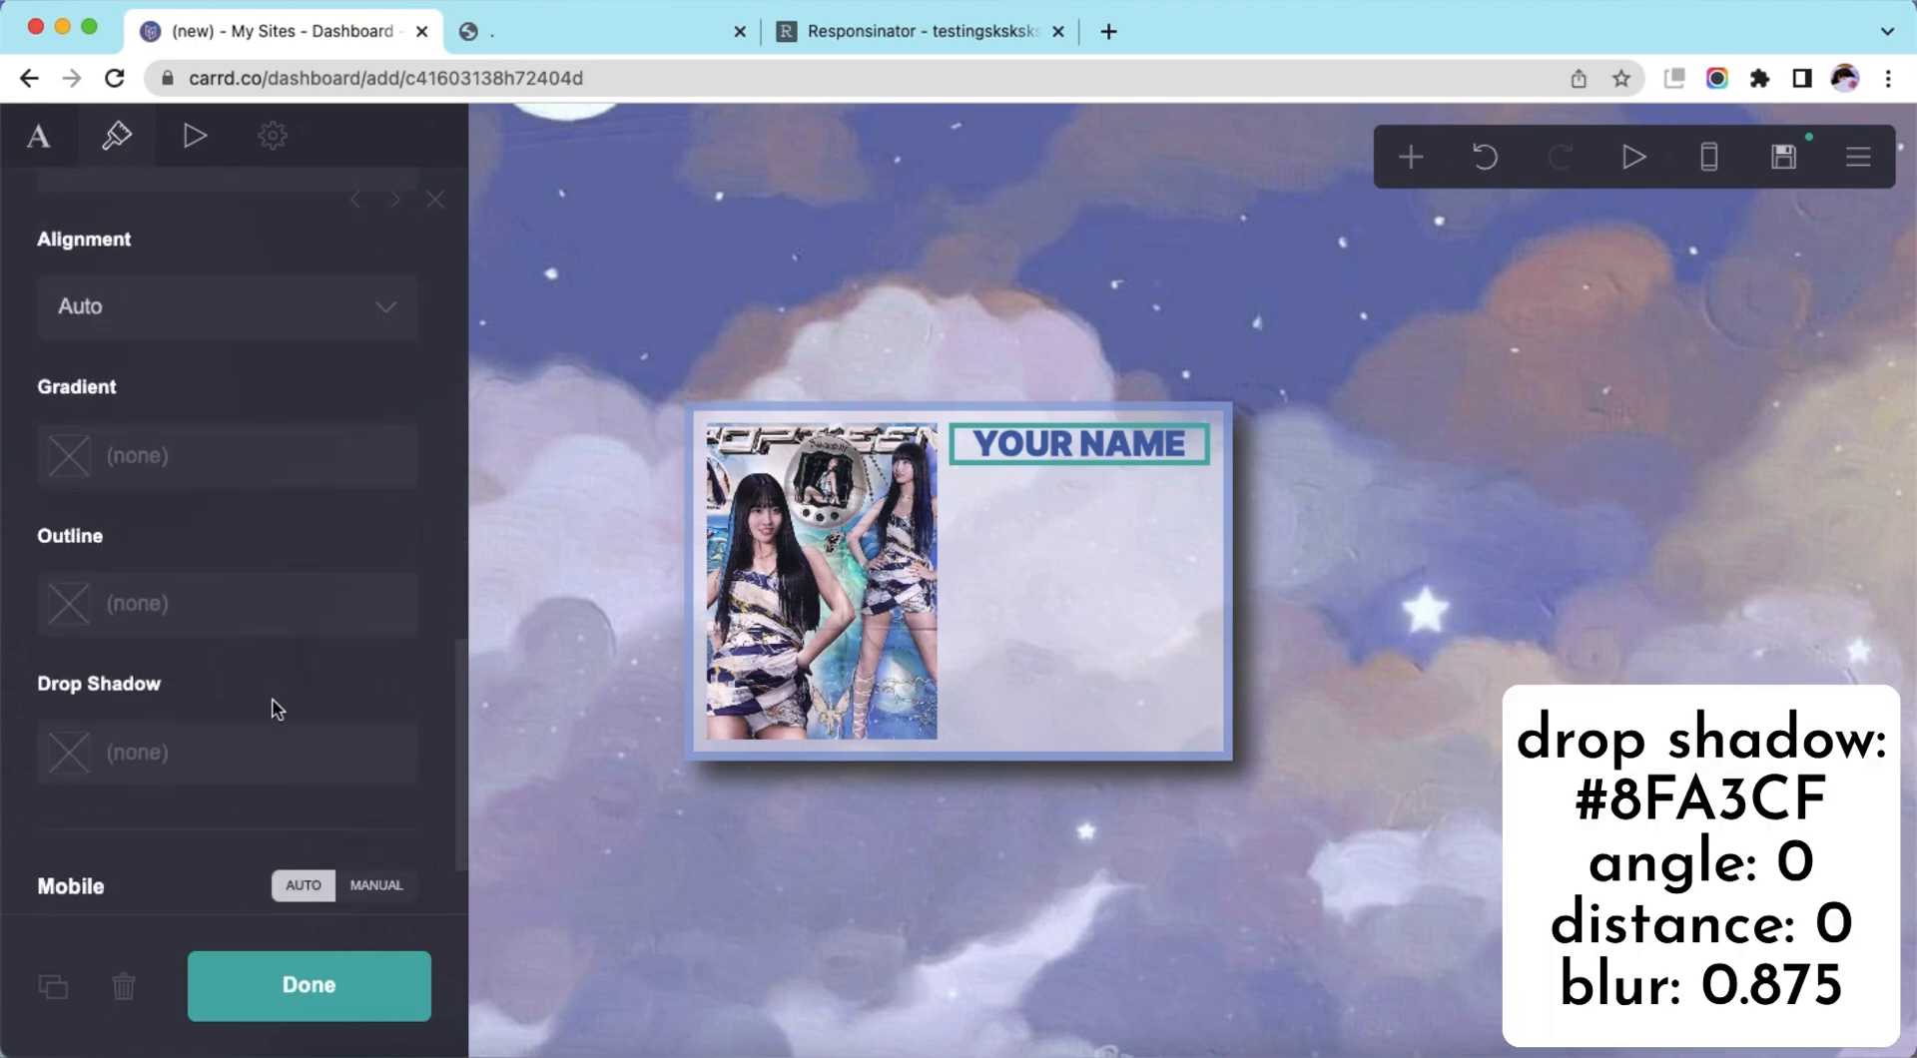
{"action": "left_click", "coordinate": [272, 736]}
{"action": "type", "text": "#8FA3CF"}
{"action": "key", "text": "Return"}
Set the "YOUR NAME" drop shadow's angle to 0, distance to 0 and blur to 0.875, and check the mobile preview
{"action": "scroll", "coordinate": [272, 736], "scroll_direction": "down", "scroll_amount": 4}
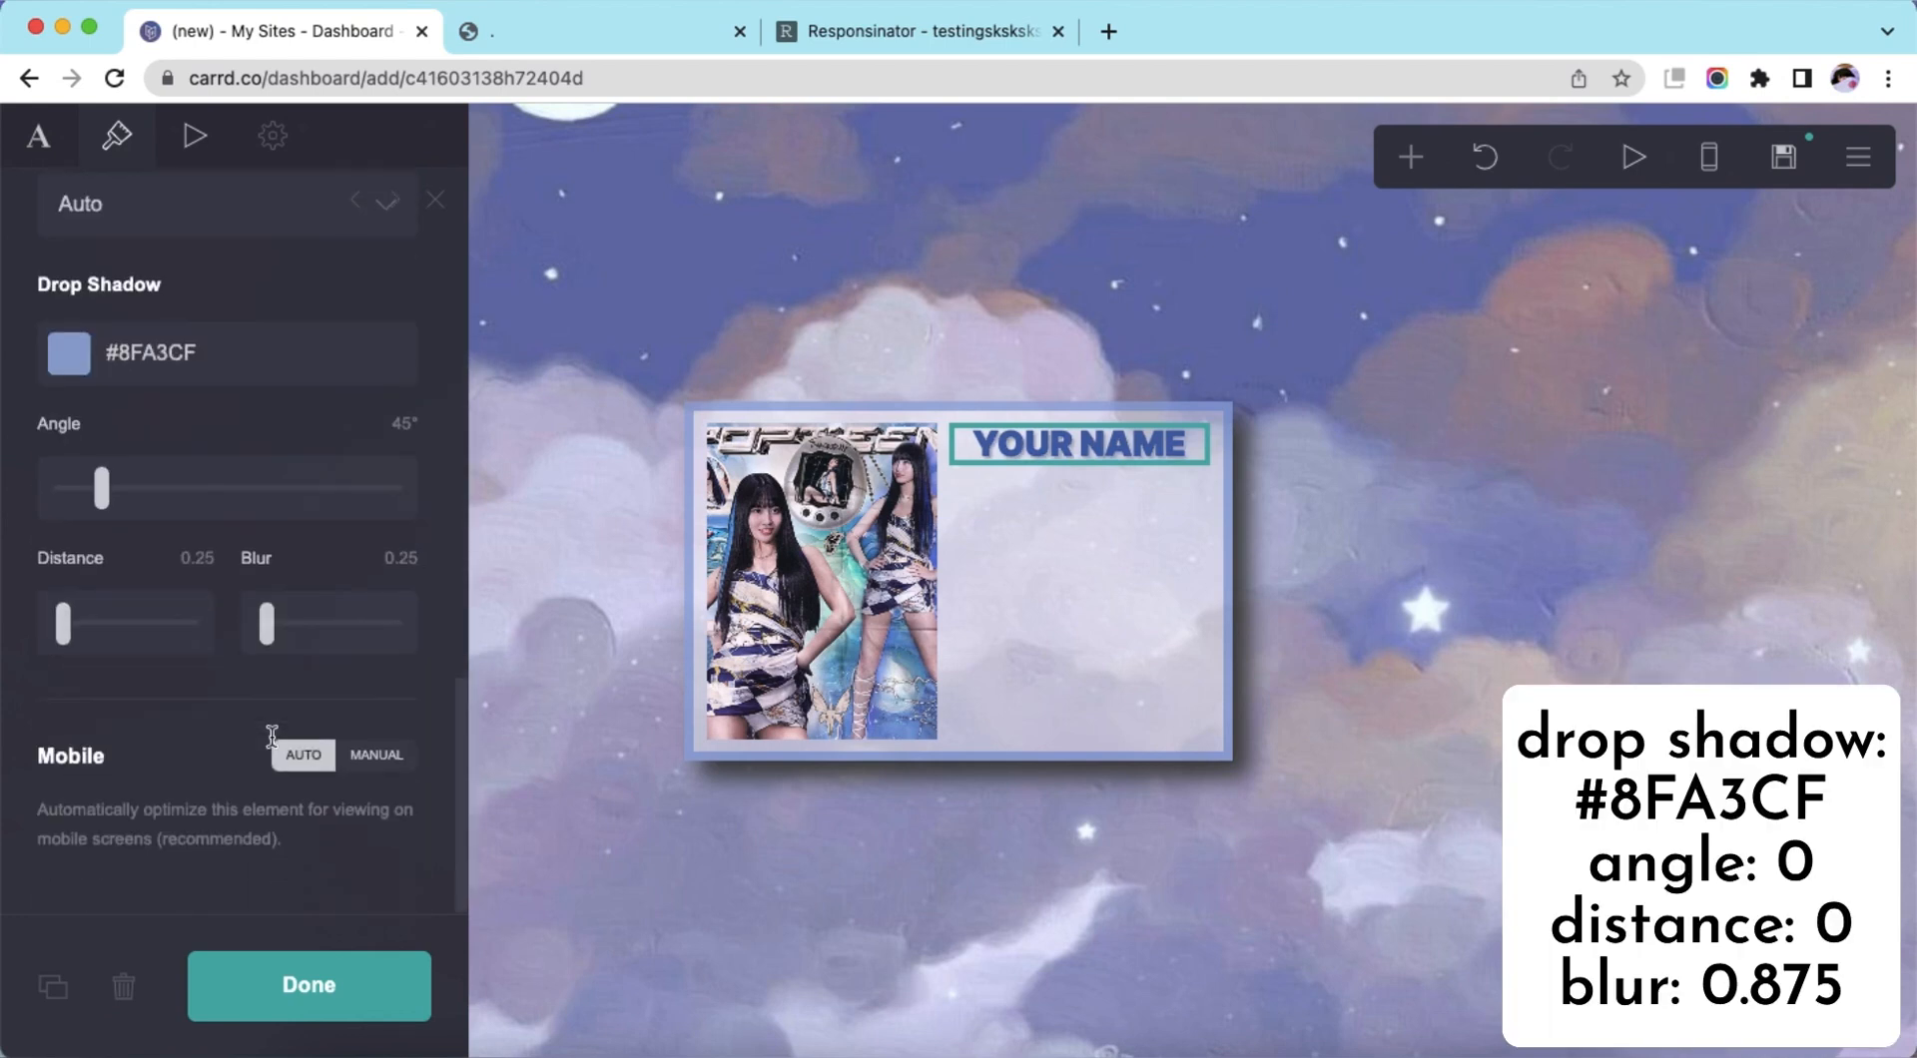
{"action": "left_click", "coordinate": [47, 509]}
{"action": "left_click", "coordinate": [46, 629]}
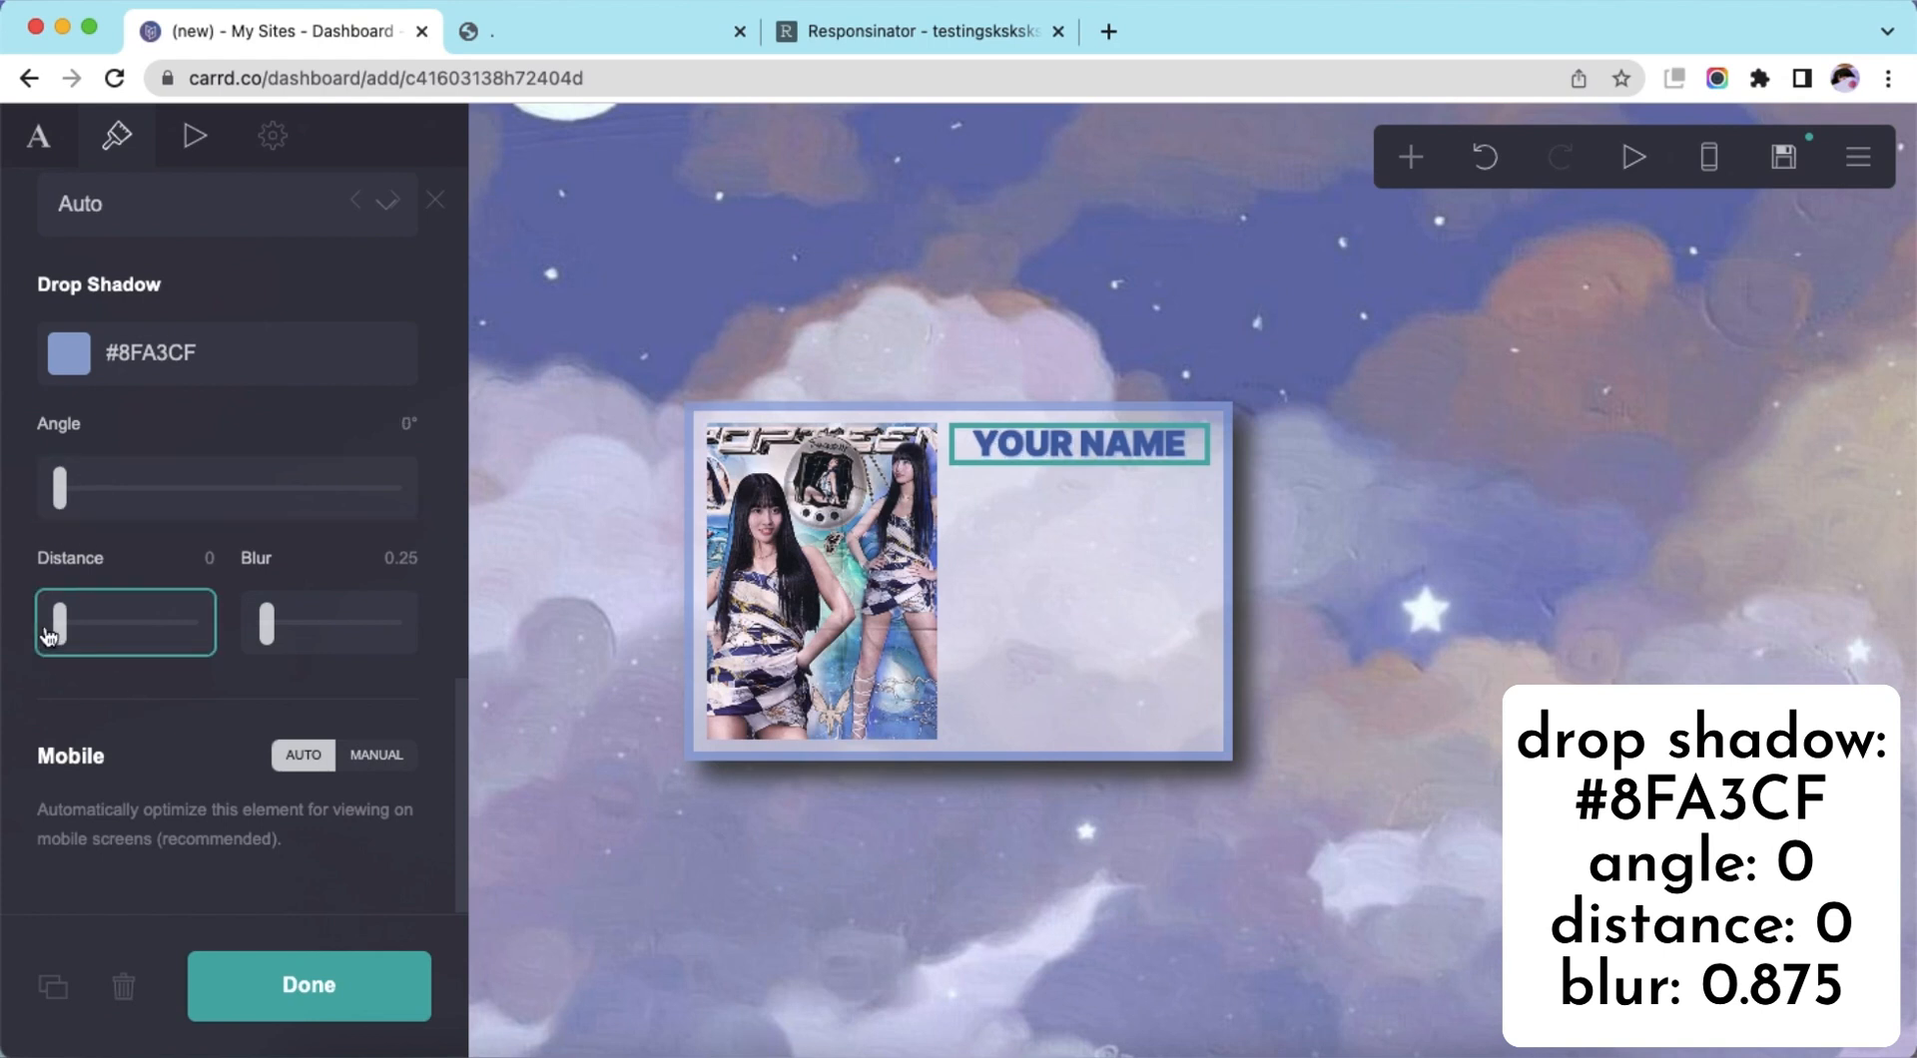
{"action": "left_click", "coordinate": [411, 559]}
{"action": "key", "text": "BackSpace"}
{"action": "key", "text": "Return"}
{"action": "left_click", "coordinate": [1694, 548]}
{"action": "left_click", "coordinate": [1709, 157]}
{"action": "left_click", "coordinate": [1712, 164]}
Add a text element below "YOUR NAME" and set its colour to #000000
{"action": "left_click", "coordinate": [1116, 436]}
{"action": "left_click", "coordinate": [1416, 160]}
{"action": "left_click", "coordinate": [1119, 268]}
{"action": "left_click", "coordinate": [300, 426]}
{"action": "left_click_drag", "start_coordinate": [230, 642], "coordinate": [88, 801]}
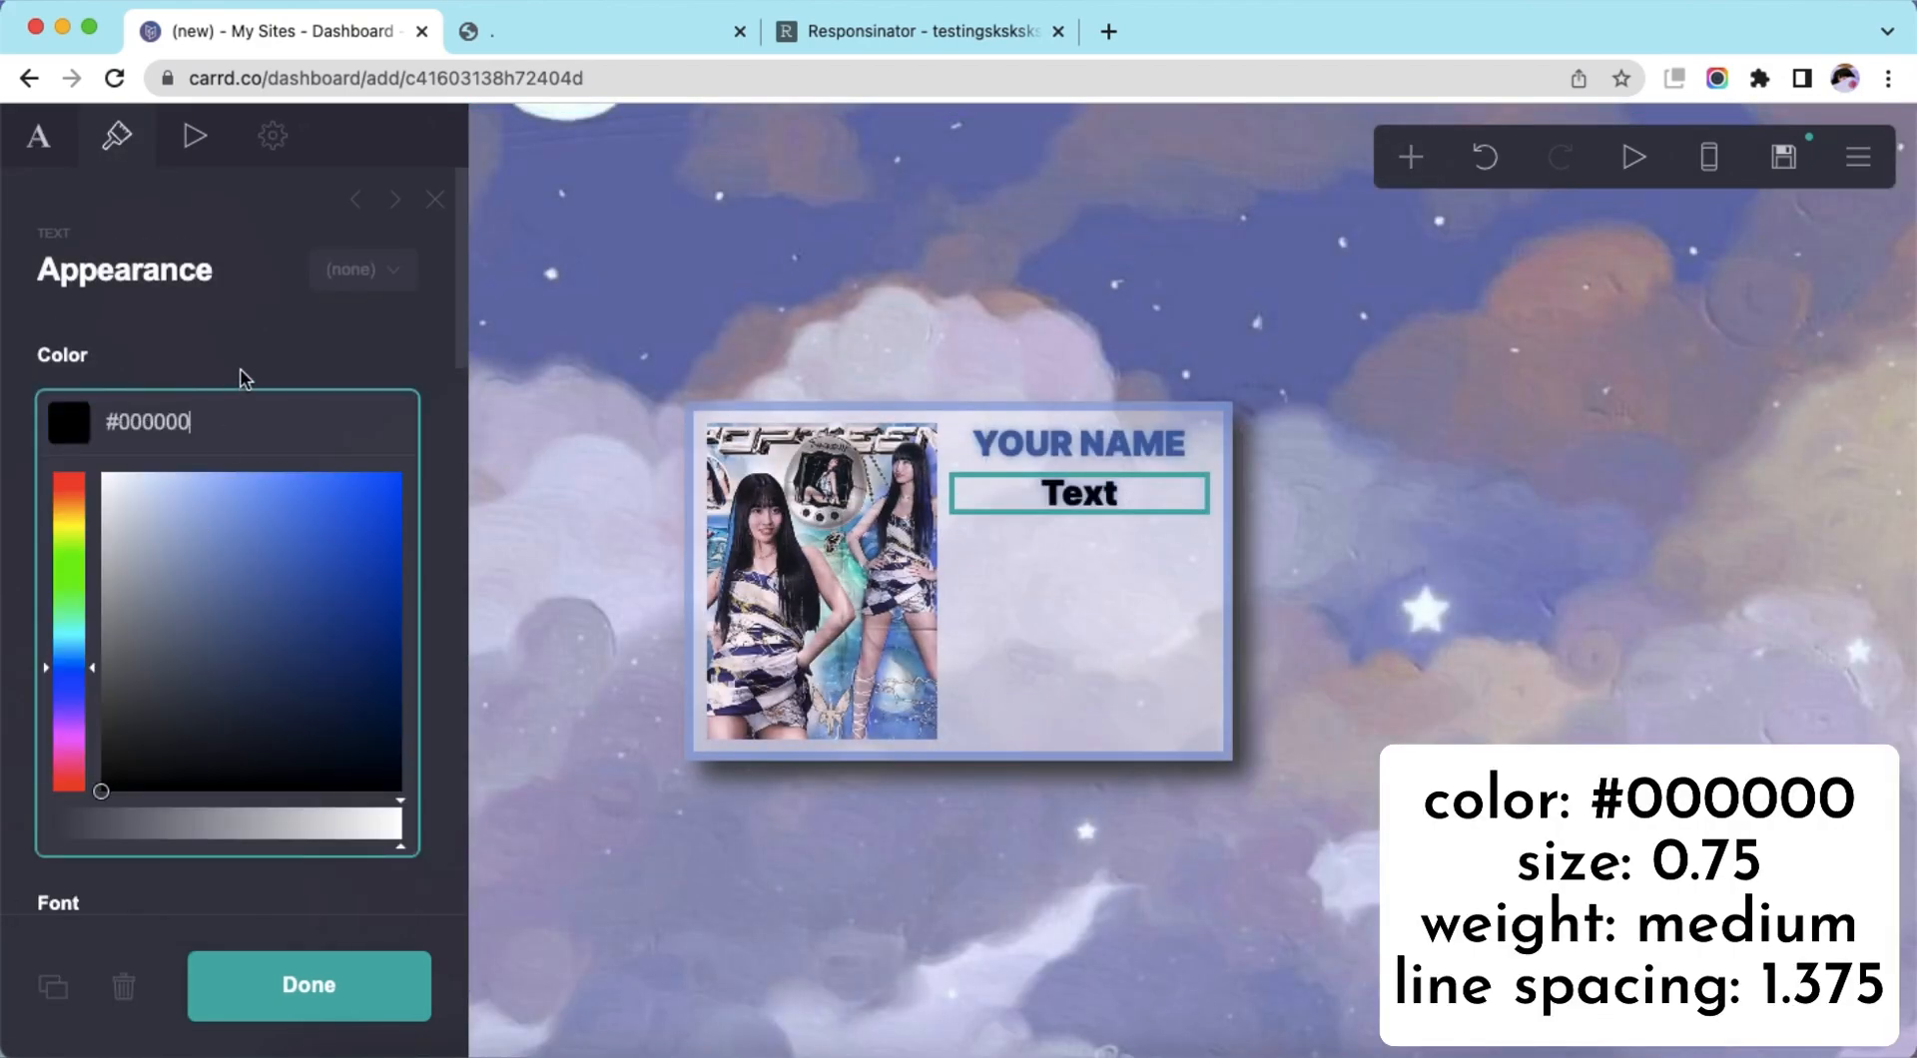
{"action": "left_click", "coordinate": [252, 363]}
Set the new text element's size to 0.75, weight to Medium and line spacing to 1.375
{"action": "left_click", "coordinate": [405, 670]}
{"action": "key", "text": "BackSpace"}
{"action": "type", "text": ".75"}
{"action": "key", "text": "Return"}
{"action": "scroll", "coordinate": [320, 633], "scroll_direction": "down", "scroll_amount": 4}
{"action": "left_click", "coordinate": [269, 519]}
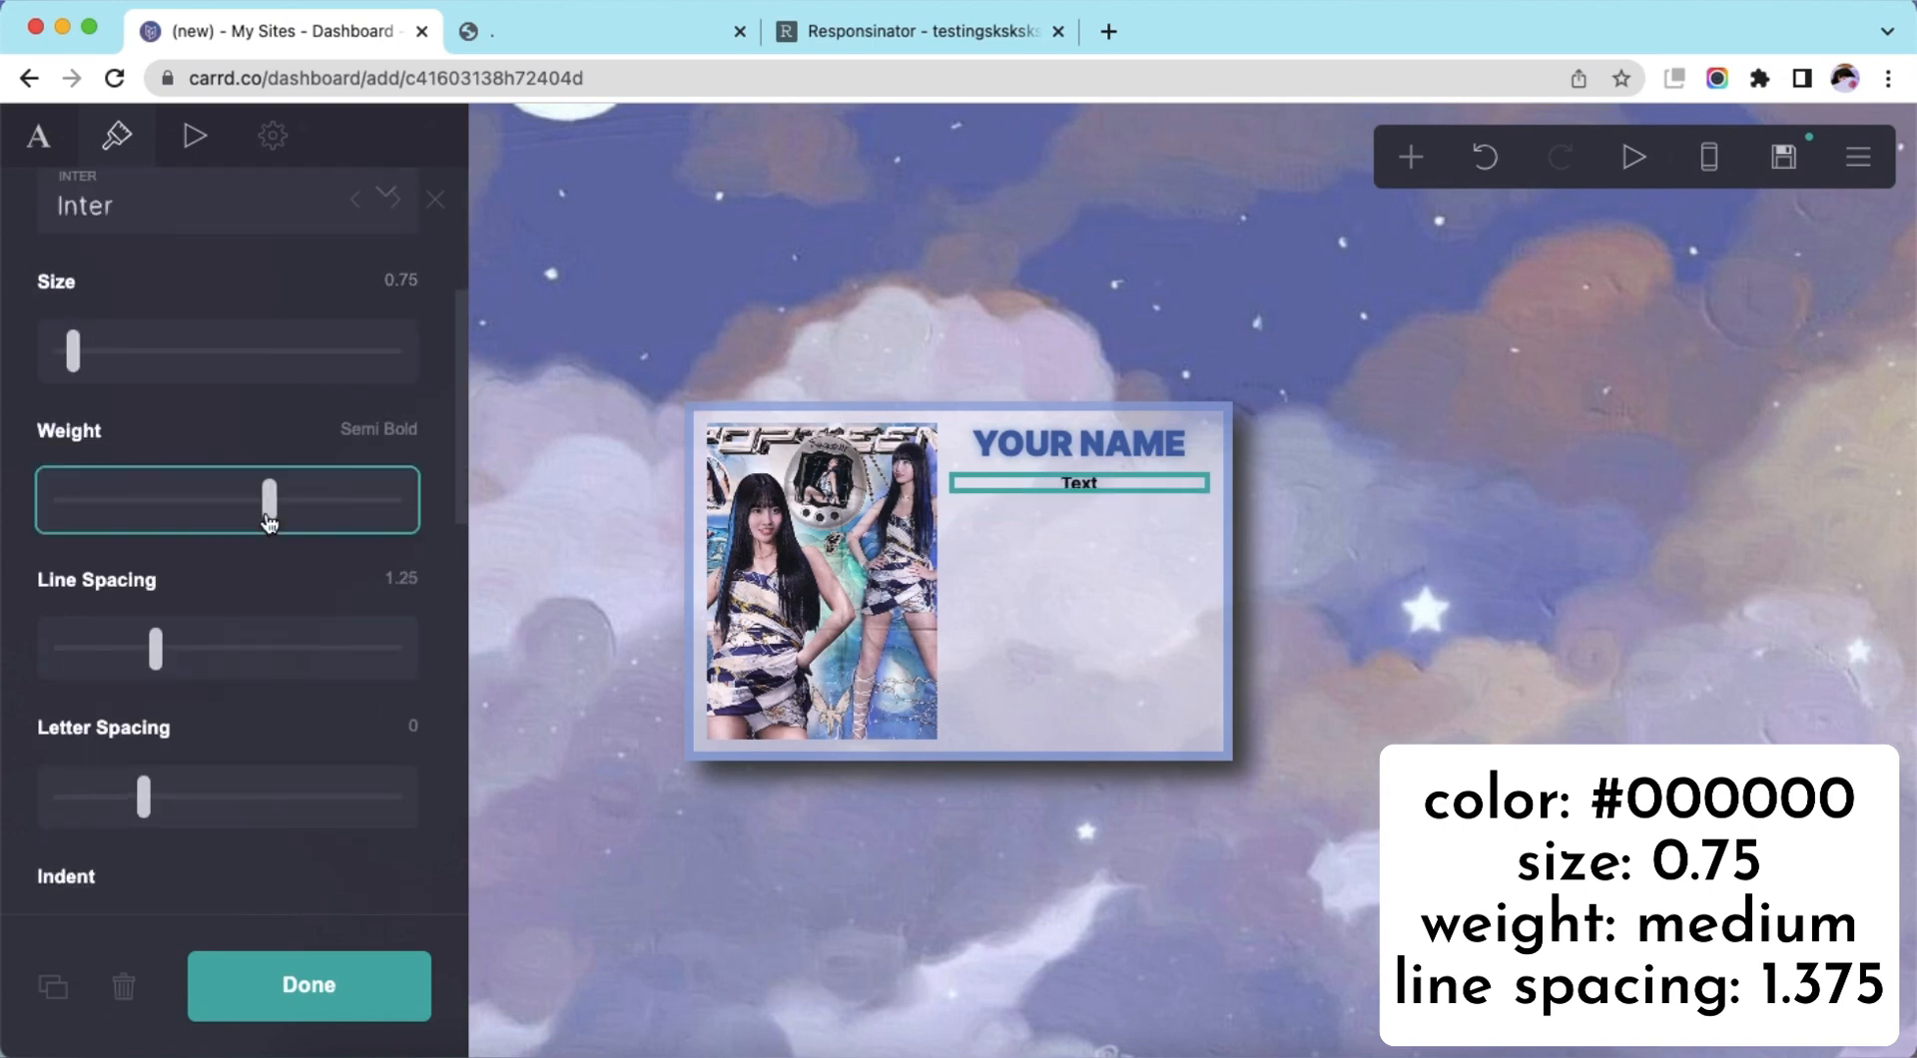
{"action": "left_click", "coordinate": [222, 510]}
{"action": "left_click", "coordinate": [401, 578]}
{"action": "type", "text": "1.375"}
{"action": "key", "text": "Return"}
Remove the drop shadow from the new text element
{"action": "scroll", "coordinate": [295, 676], "scroll_direction": "down", "scroll_amount": 5}
{"action": "scroll", "coordinate": [290, 679], "scroll_direction": "down", "scroll_amount": 5}
{"action": "left_click", "coordinate": [282, 543]}
{"action": "scroll", "coordinate": [282, 543], "scroll_direction": "down", "scroll_amount": 8}
Replace the placeholder text with "age race pronouns other" followed by "info" eight times, and check the mobile preview
{"action": "scroll", "coordinate": [43, 227], "scroll_direction": "up", "scroll_amount": 15}
{"action": "left_click_drag", "start_coordinate": [137, 364], "coordinate": [5, 357]}
{"action": "type", "text": "age race pronouns other "}
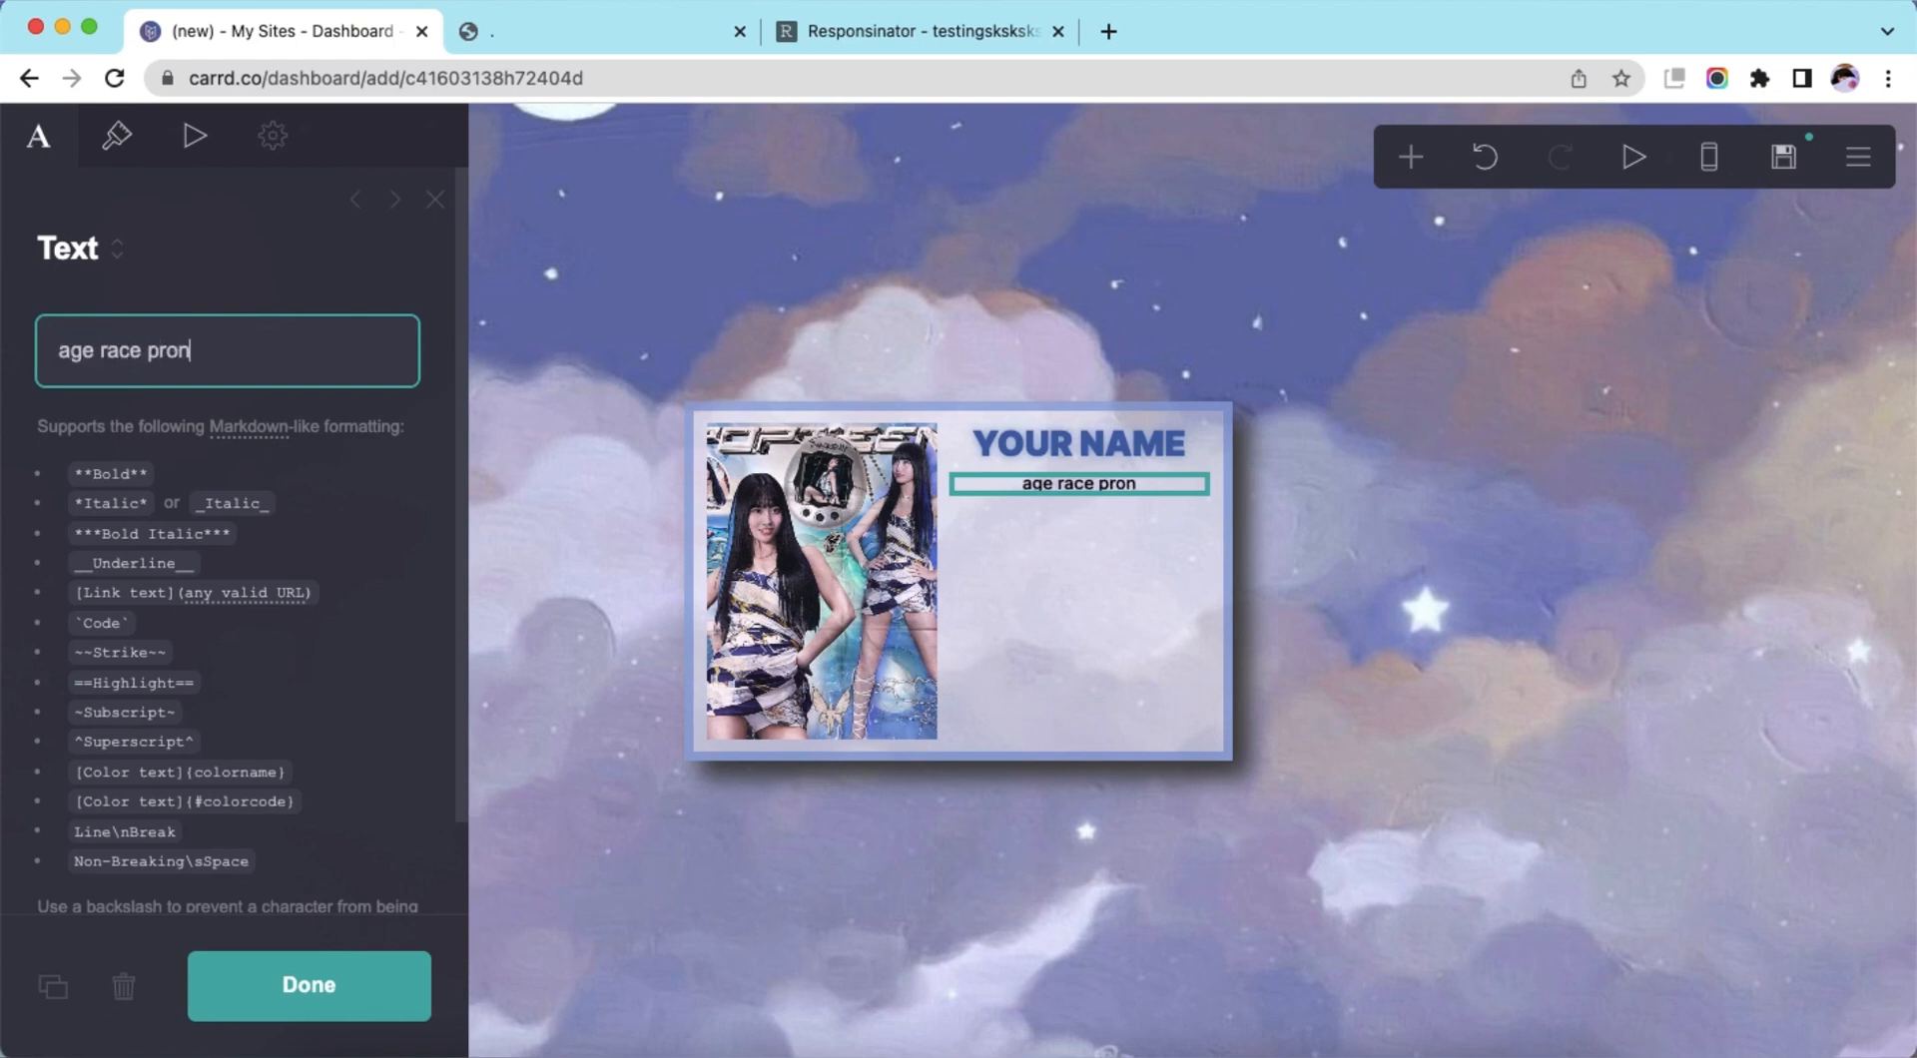
{"action": "type", "text": "info info info info info info info info info info info info info info info info info"}
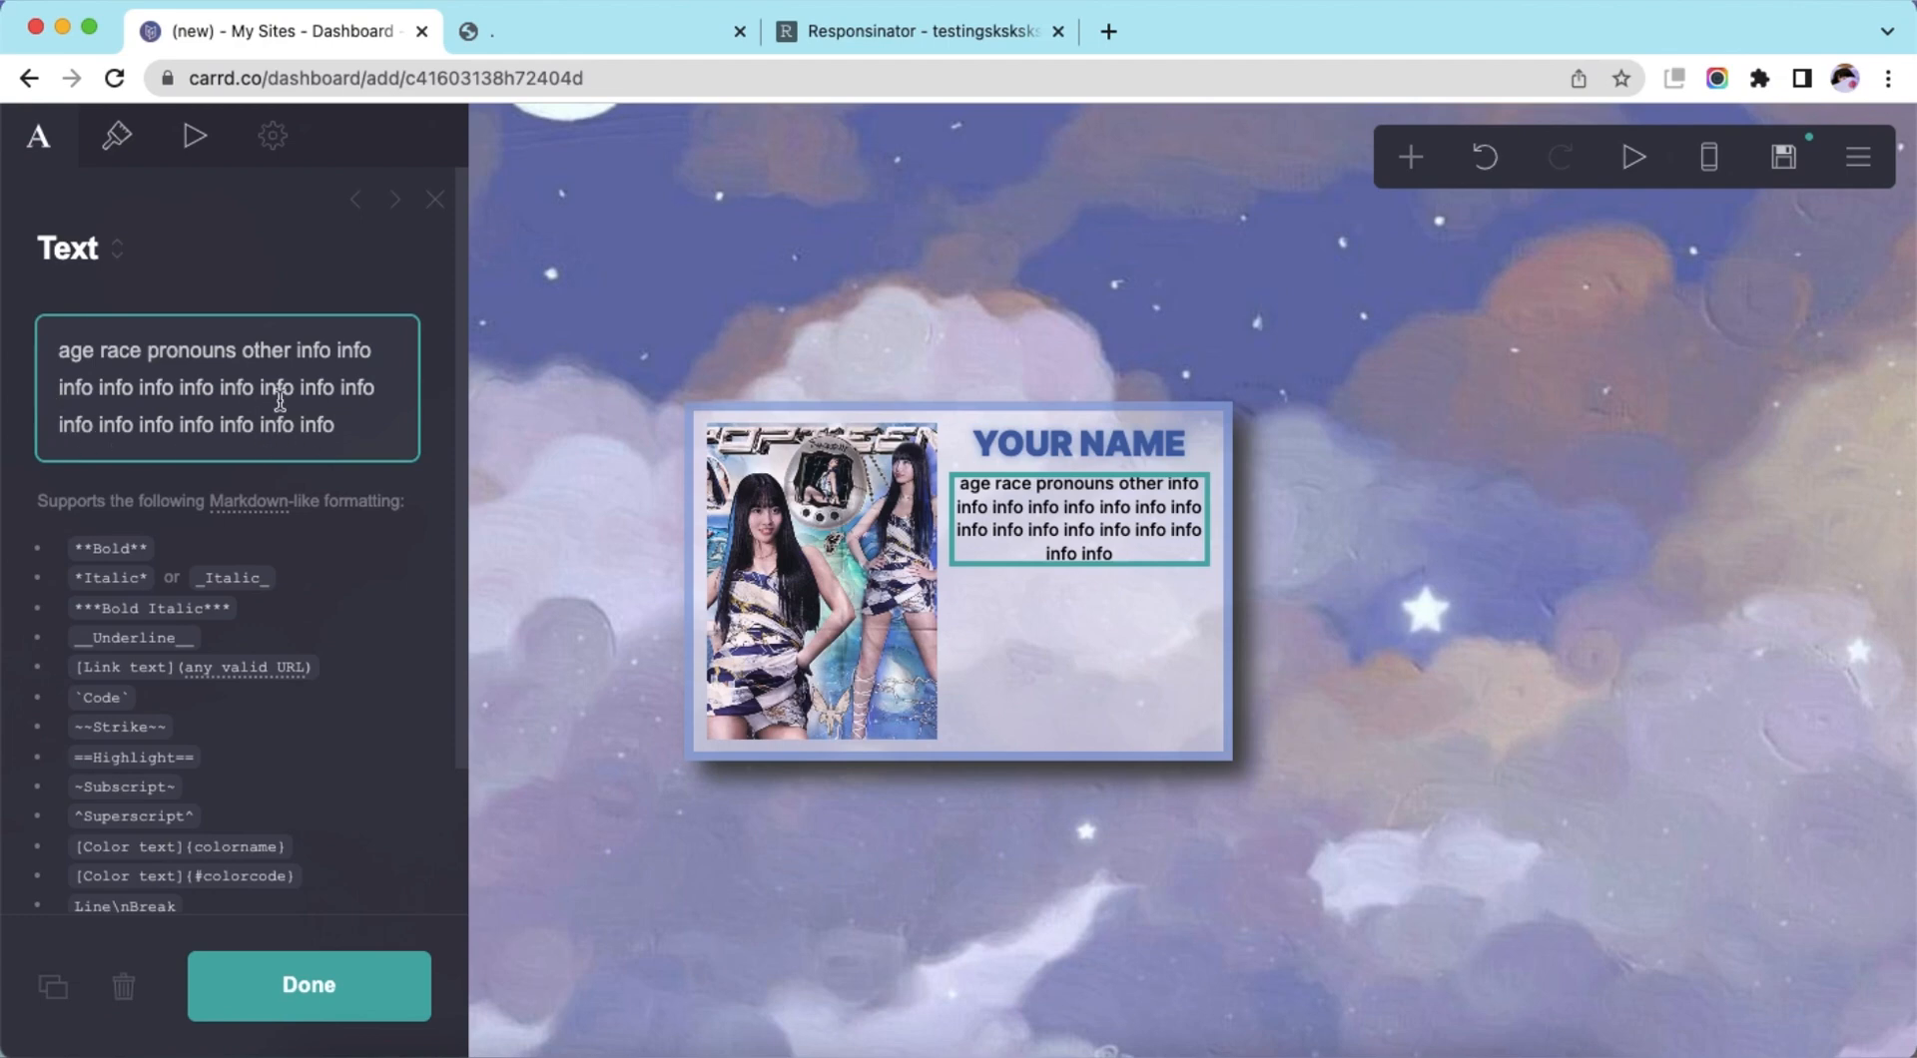
{"action": "left_click_drag", "start_coordinate": [295, 389], "coordinate": [385, 446]}
{"action": "key", "text": "BackSpace"}
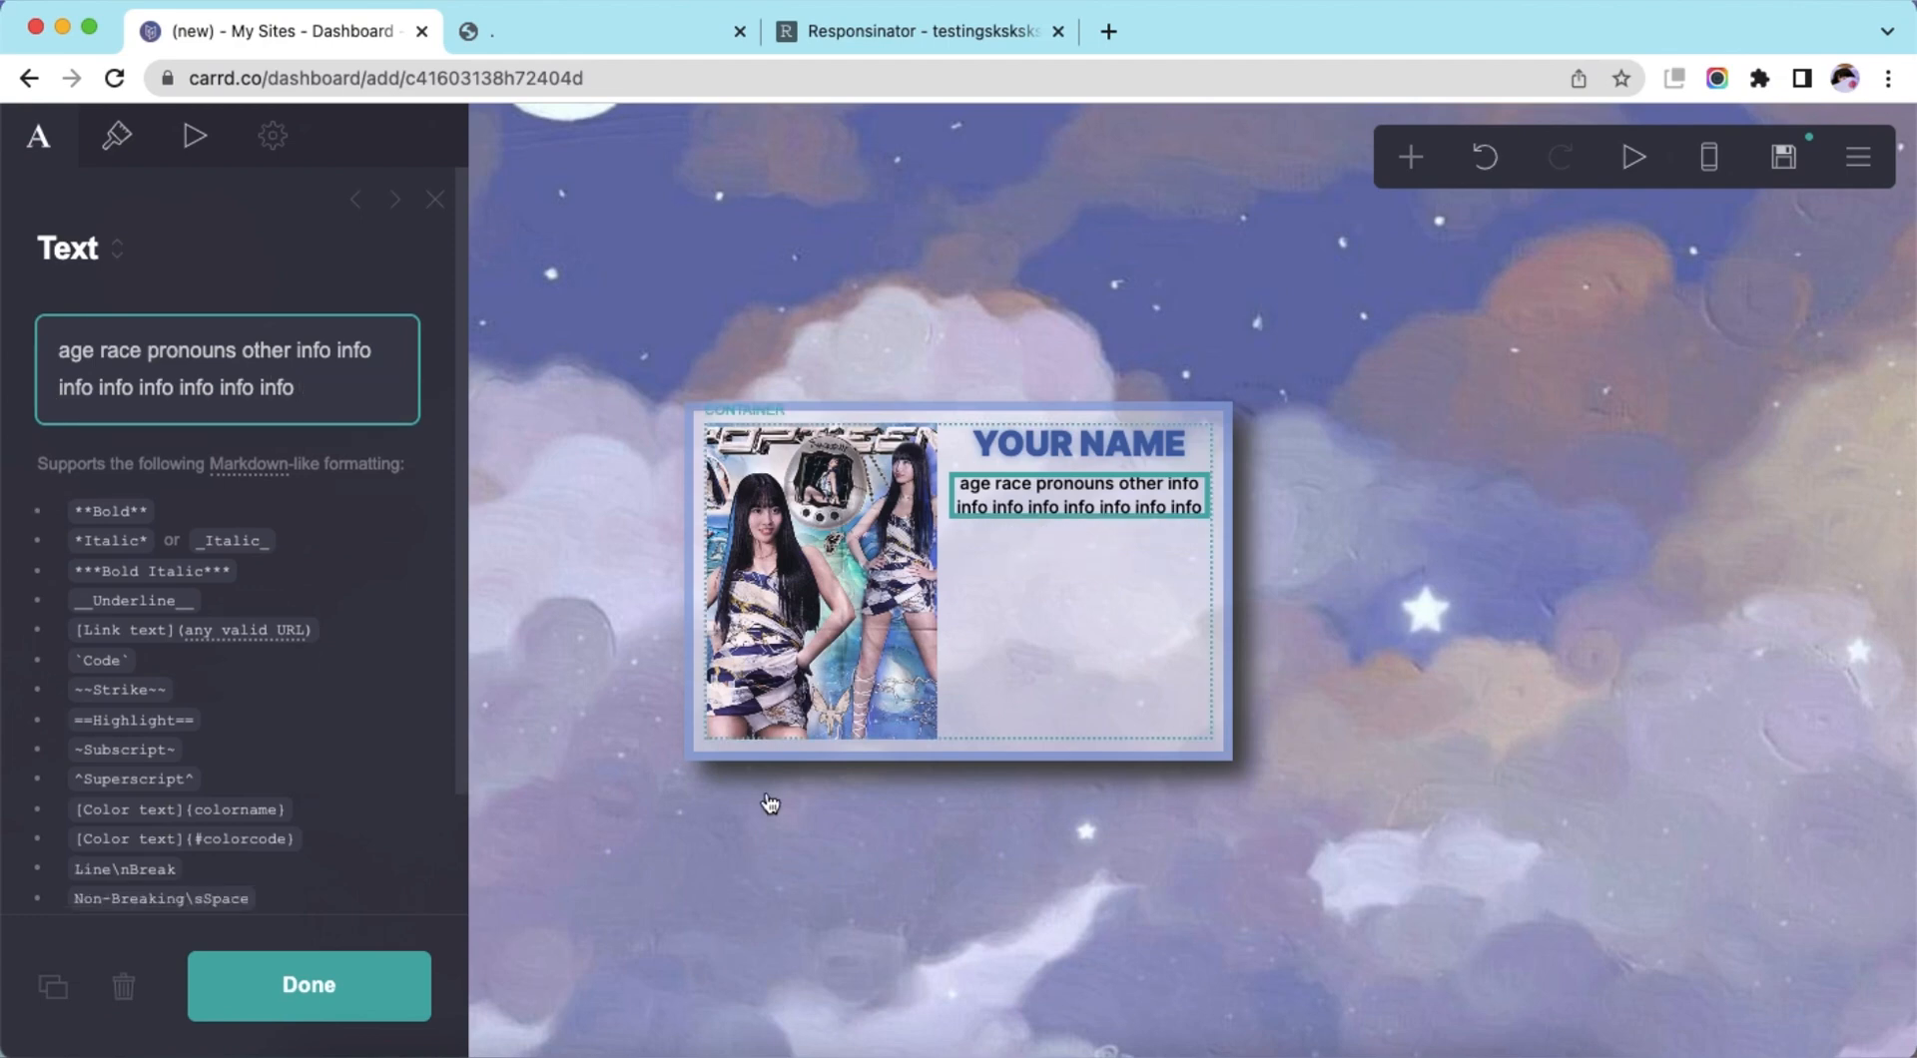
{"action": "left_click", "coordinate": [909, 917]}
{"action": "left_click", "coordinate": [1718, 173]}
{"action": "left_click", "coordinate": [1716, 172]}
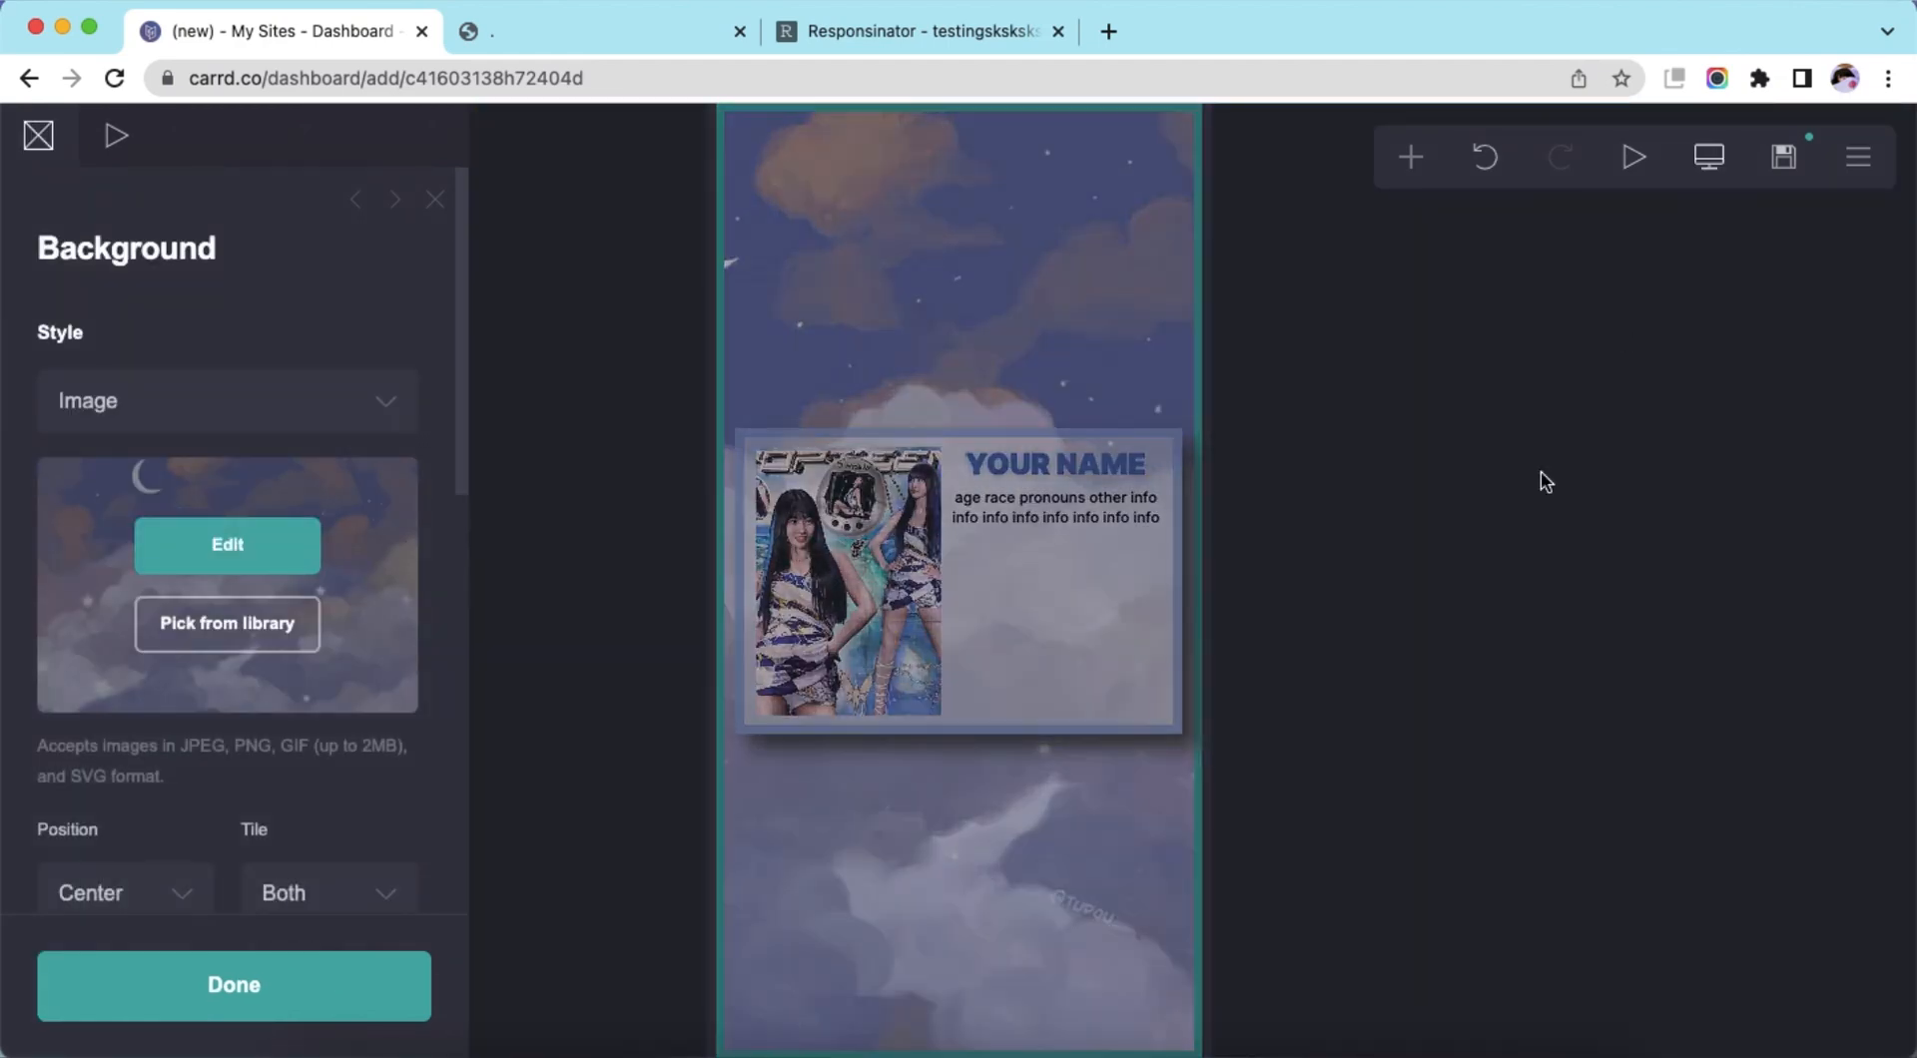
Add a table below the info text with the single heading "LIKES"
{"action": "left_click", "coordinate": [1088, 506]}
{"action": "left_click", "coordinate": [1411, 157]}
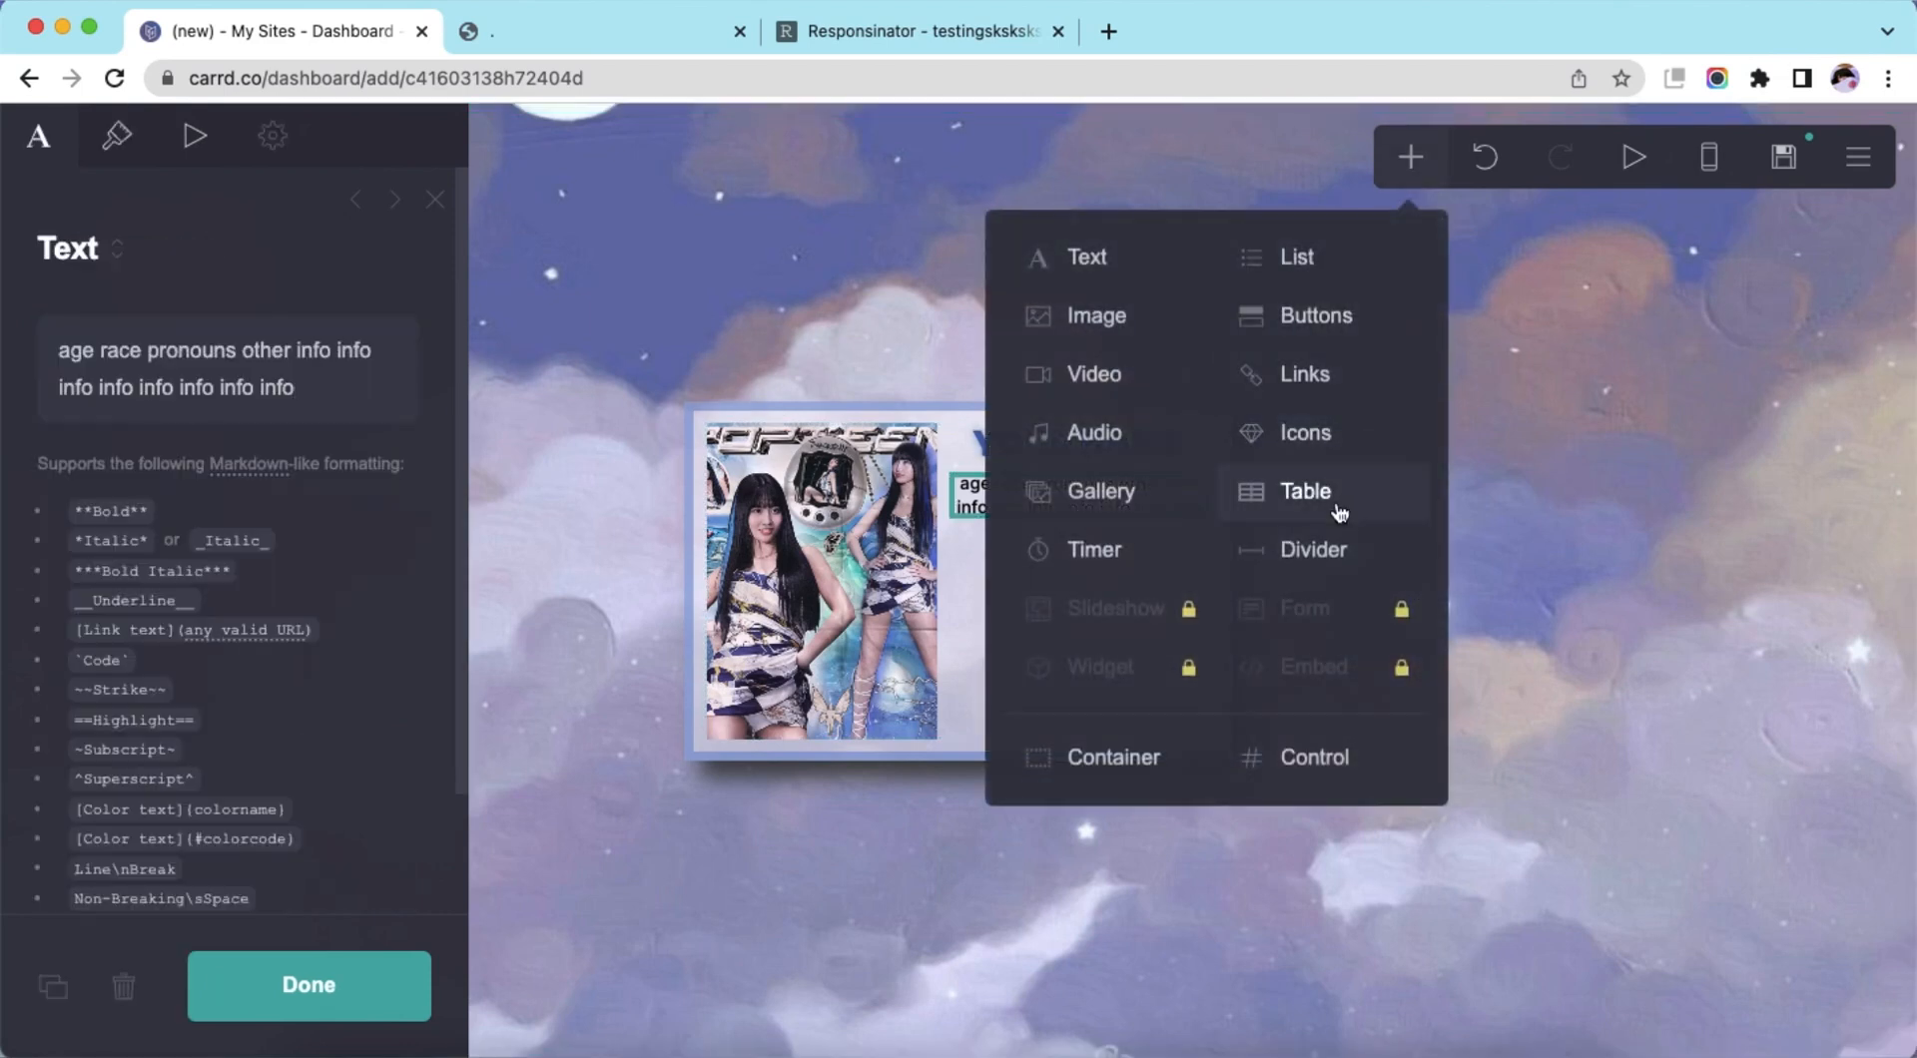
{"action": "left_click", "coordinate": [1302, 491]}
{"action": "left_click", "coordinate": [184, 508]}
{"action": "left_click_drag", "start_coordinate": [184, 508], "coordinate": [9, 360]}
{"action": "type", "text": "LIKES"}
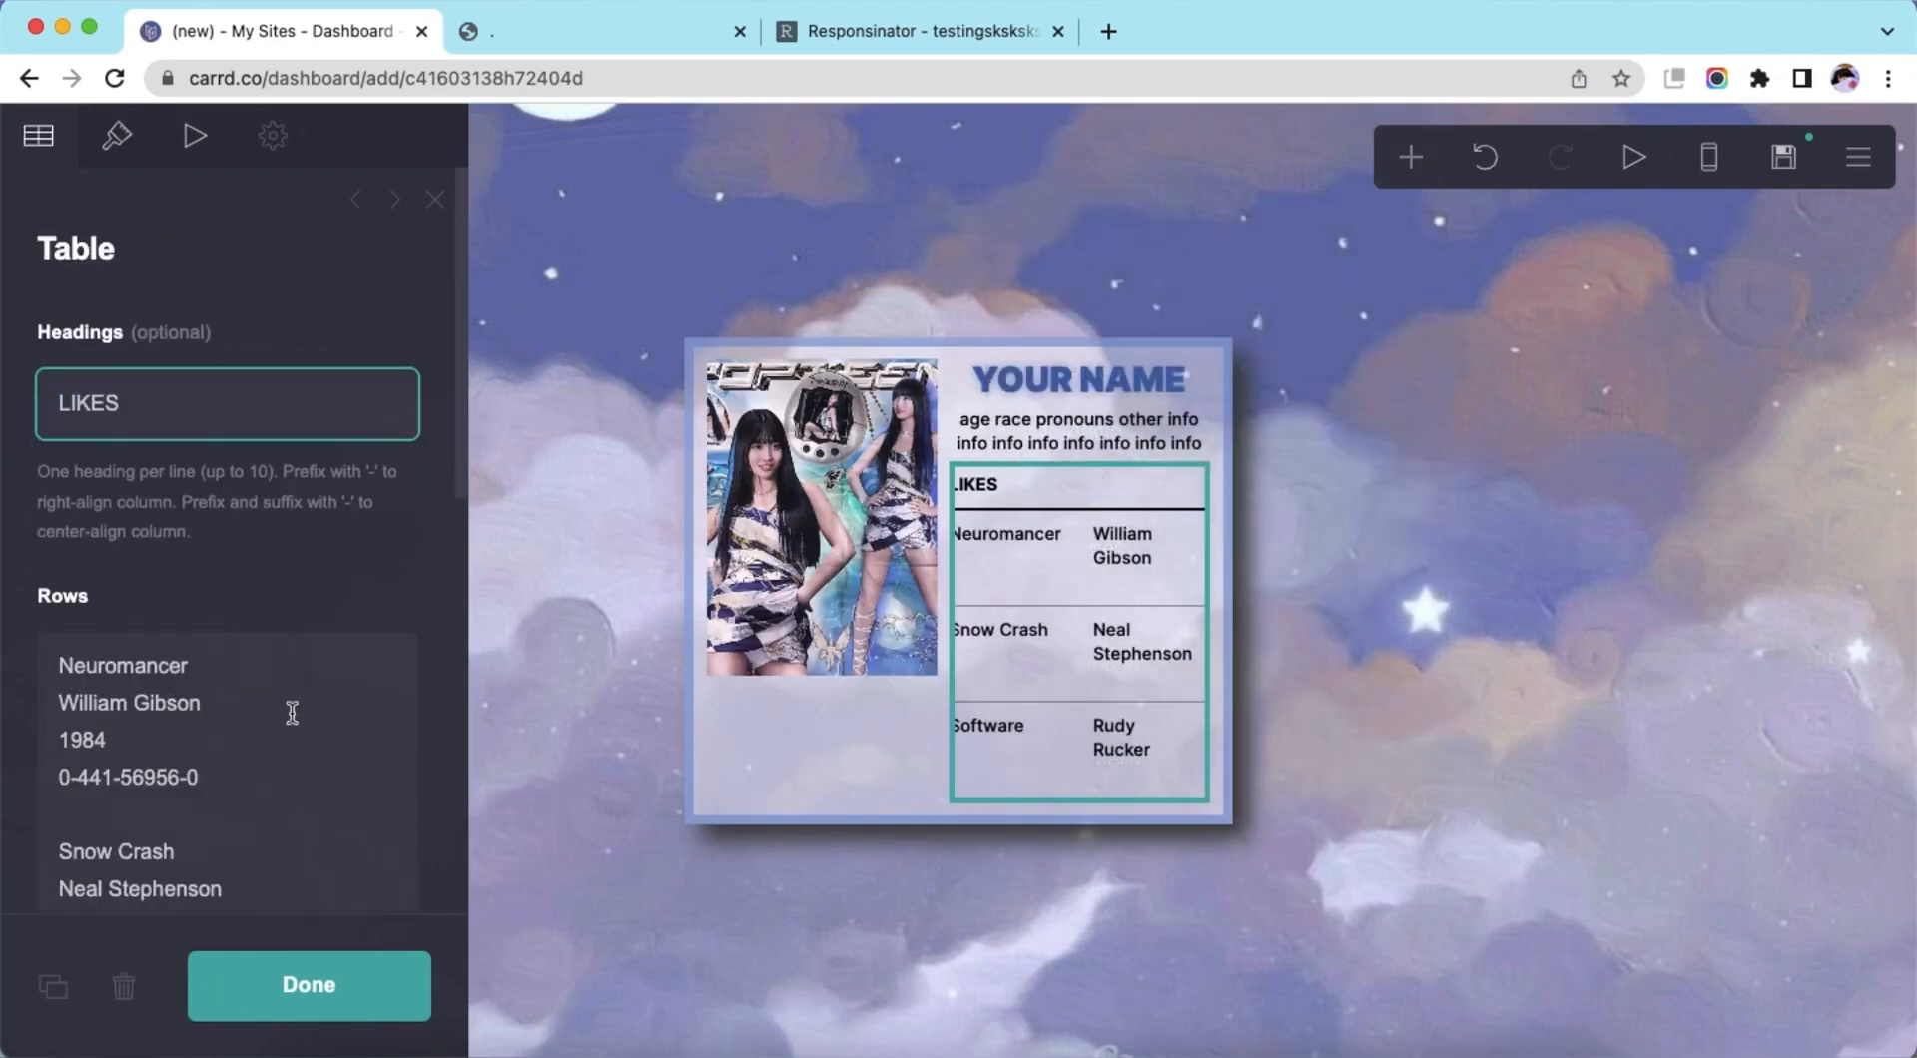
Replace the table's sample rows with one cell repeating "info" 18 times
{"action": "right_click", "coordinate": [292, 712]}
{"action": "left_click", "coordinate": [349, 816]}
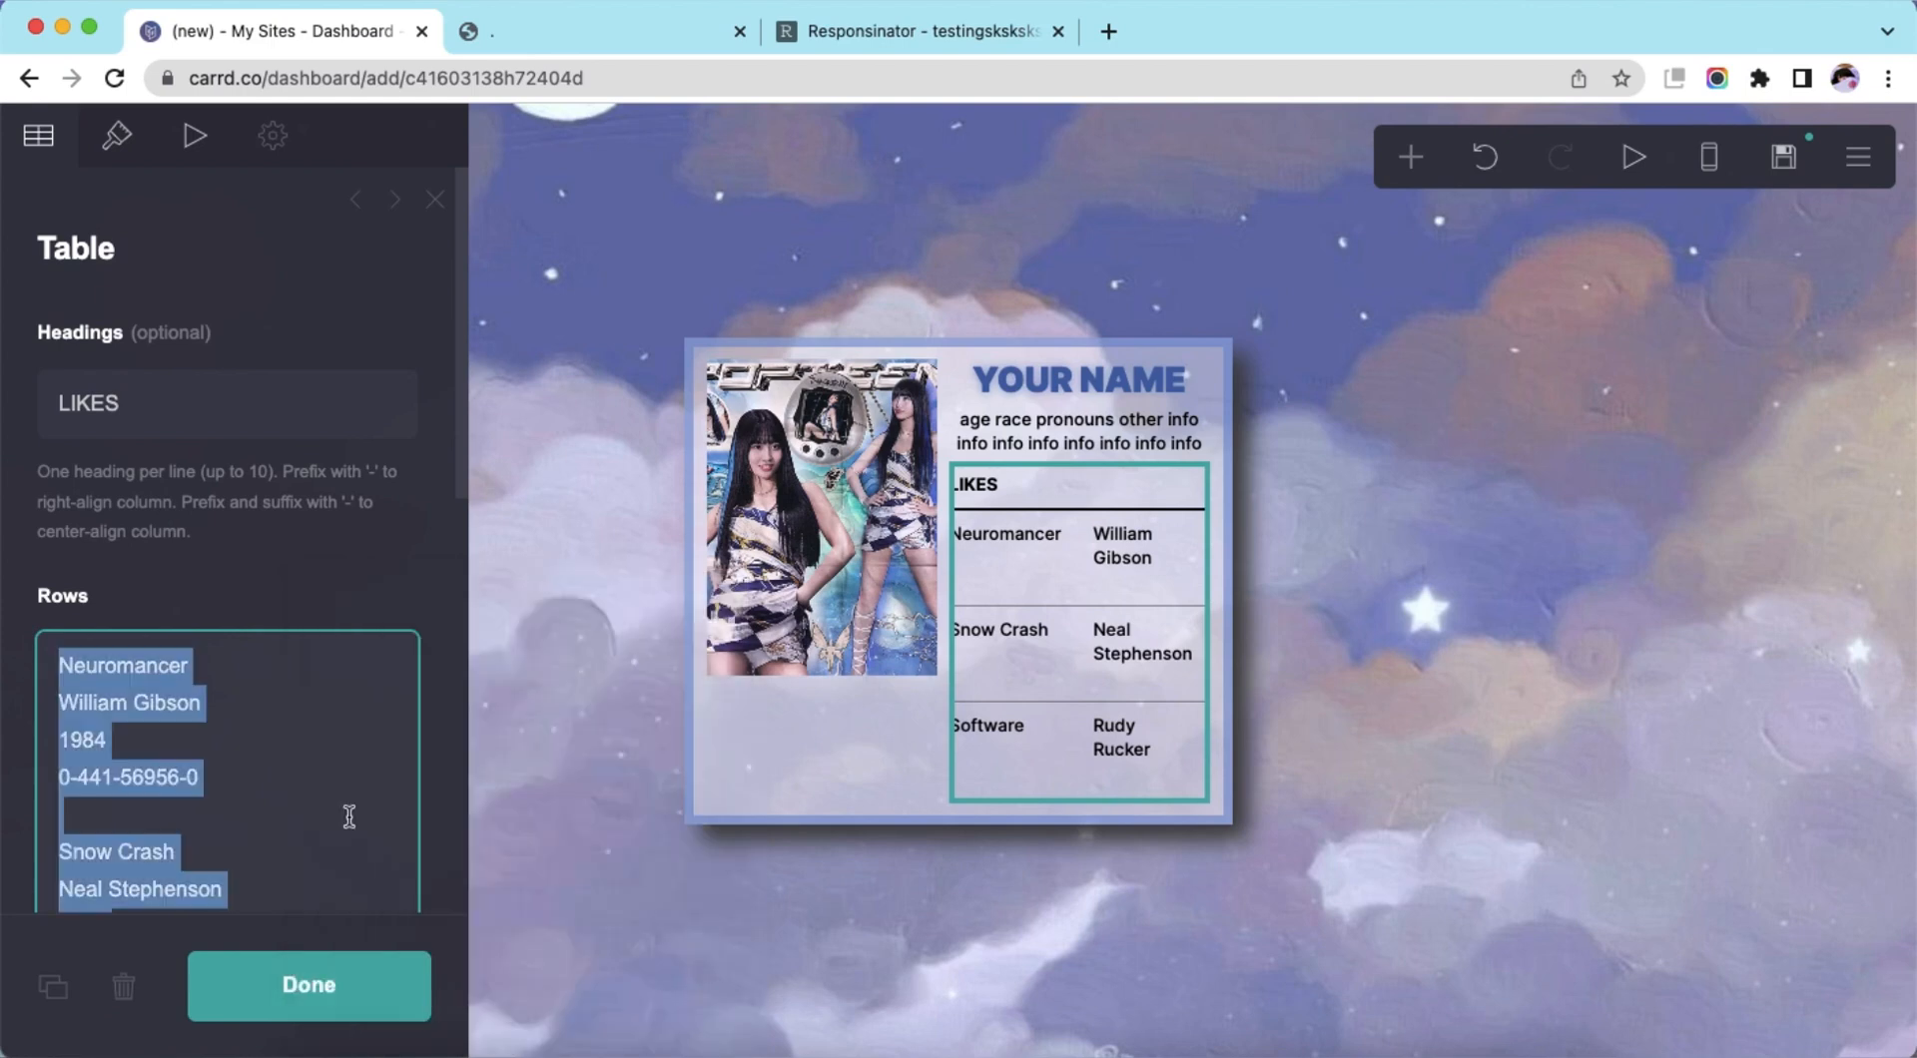
{"action": "type", "text": "info info info info info info info info info info info info info info info info"}
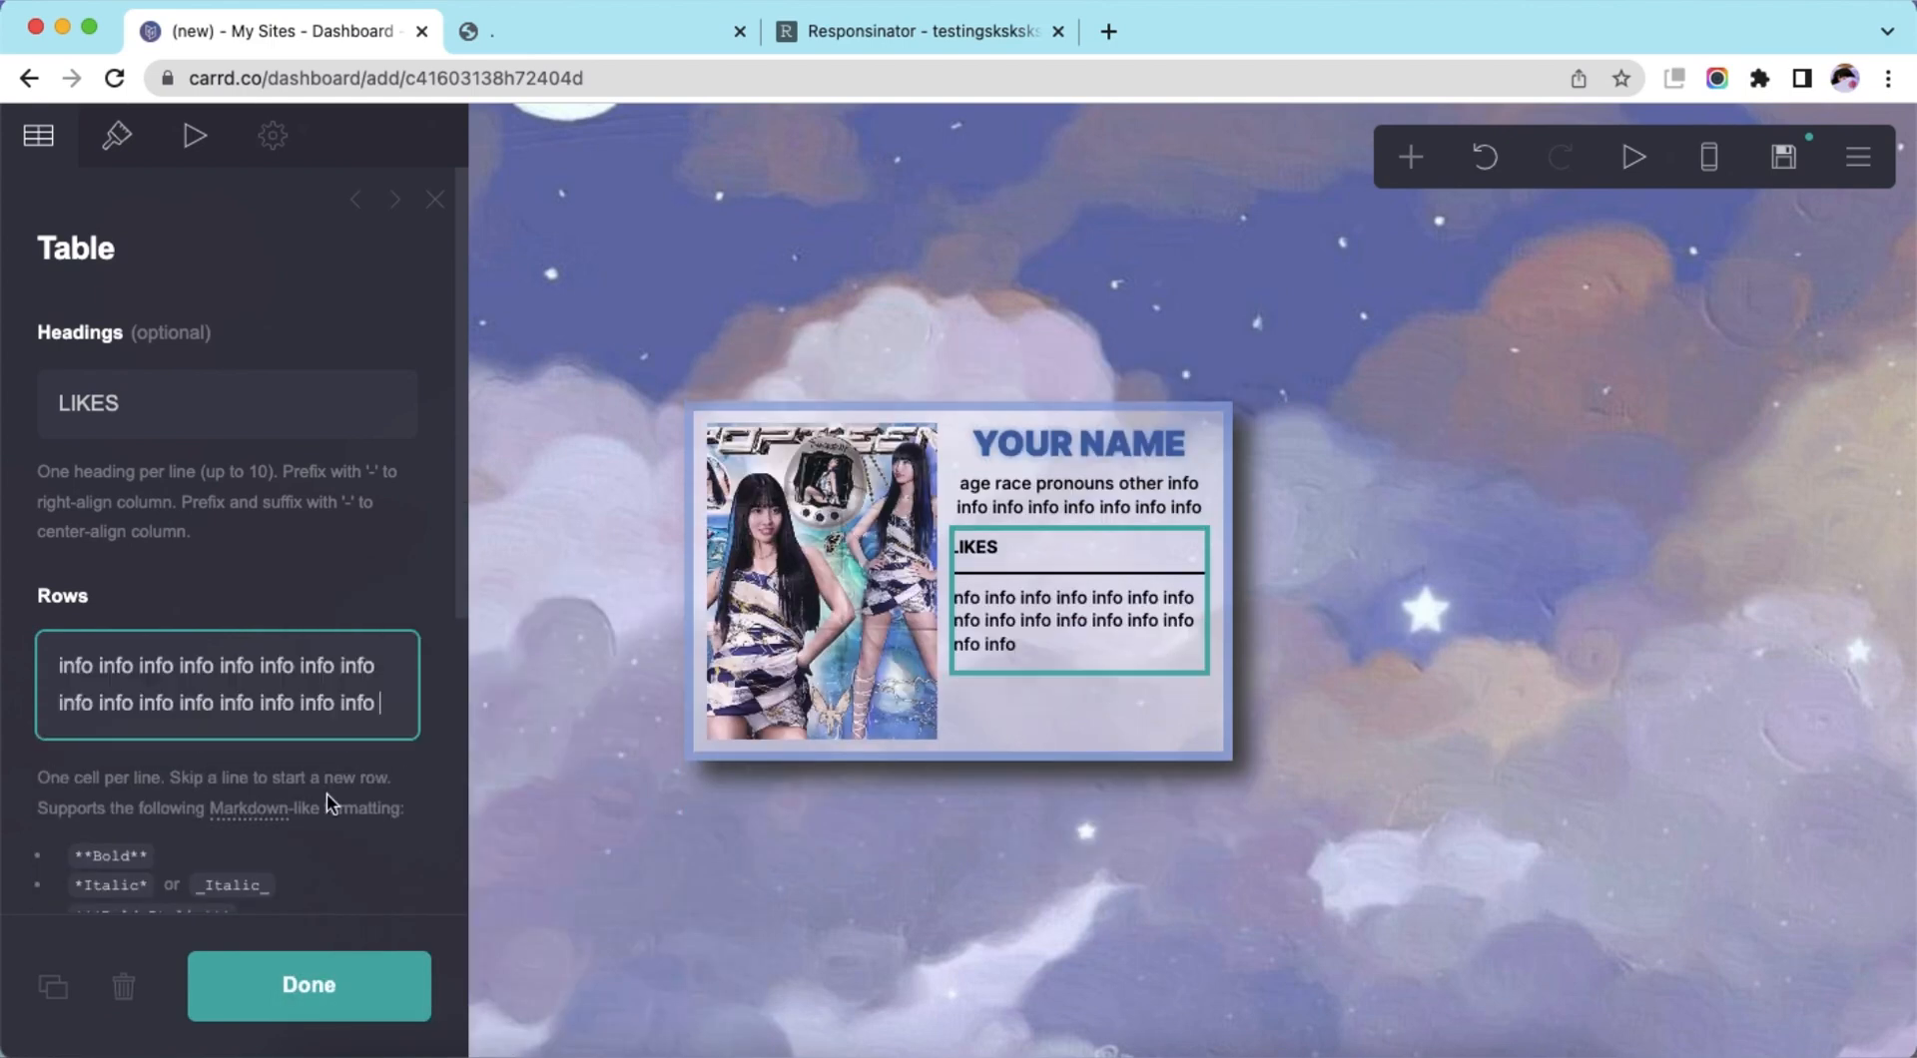
Set the table's style to Grid and its border colour to #FFFFFF
{"action": "left_click", "coordinate": [137, 159]}
{"action": "left_click", "coordinate": [167, 534]}
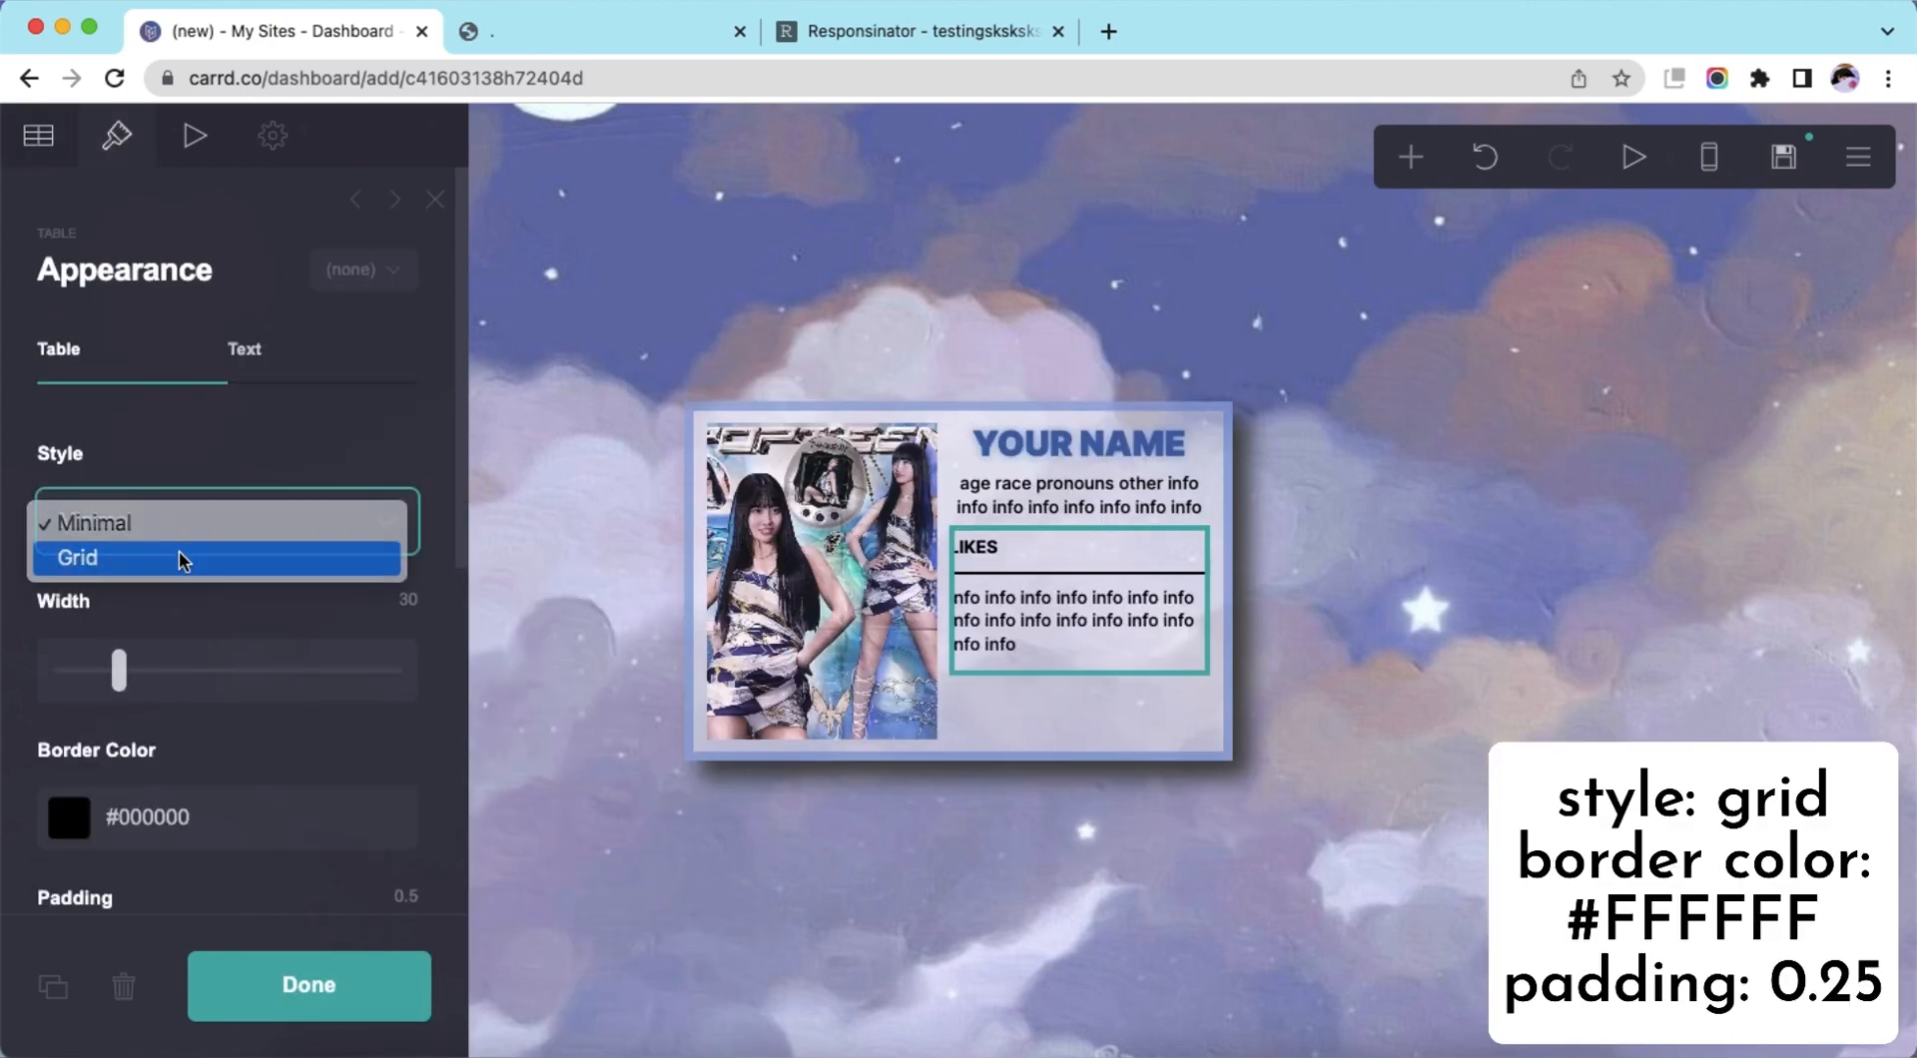
{"action": "left_click", "coordinate": [179, 556]}
{"action": "scroll", "coordinate": [222, 599], "scroll_direction": "down", "scroll_amount": 3}
{"action": "left_click", "coordinate": [234, 663]}
{"action": "left_click_drag", "start_coordinate": [190, 705], "coordinate": [139, 572]}
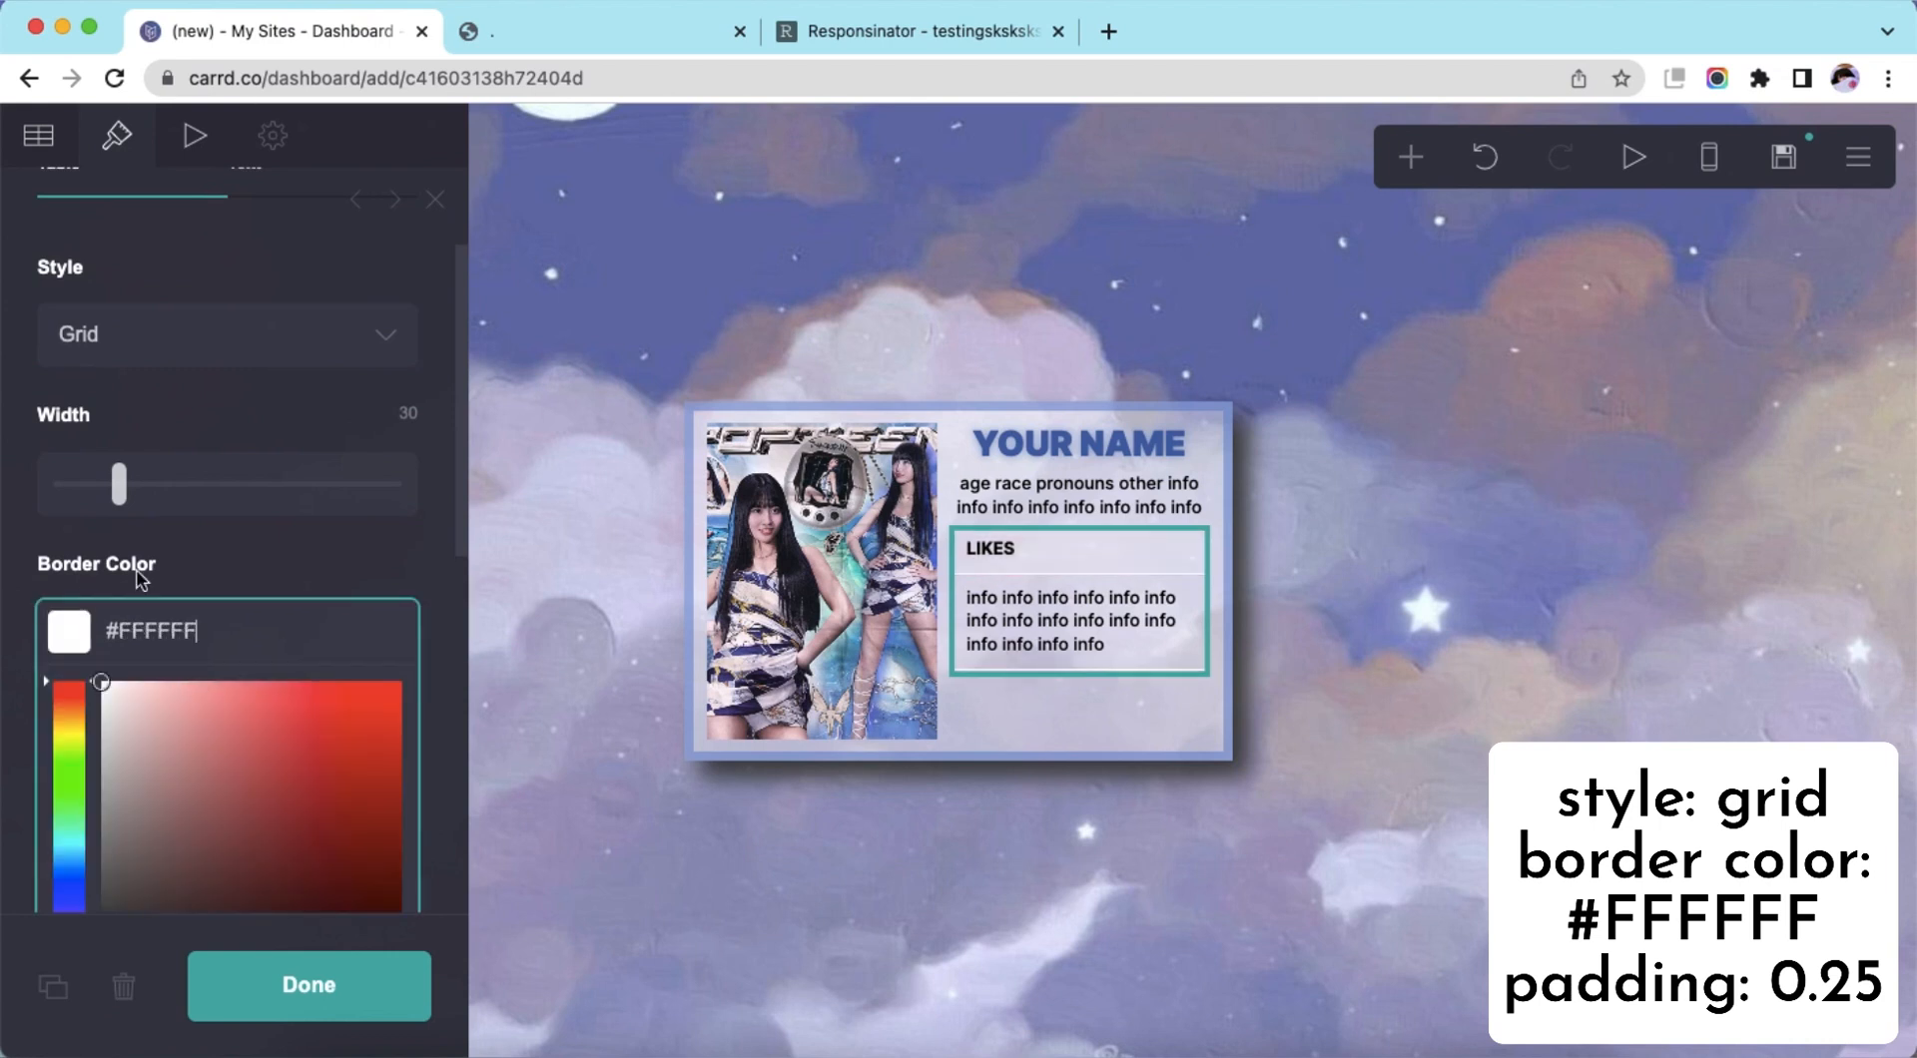
{"action": "left_click", "coordinate": [226, 570]}
Set the table's padding to 0.25
{"action": "scroll", "coordinate": [228, 573], "scroll_direction": "down", "scroll_amount": 3}
{"action": "left_click", "coordinate": [419, 587]}
{"action": "type", "text": "0.25"}
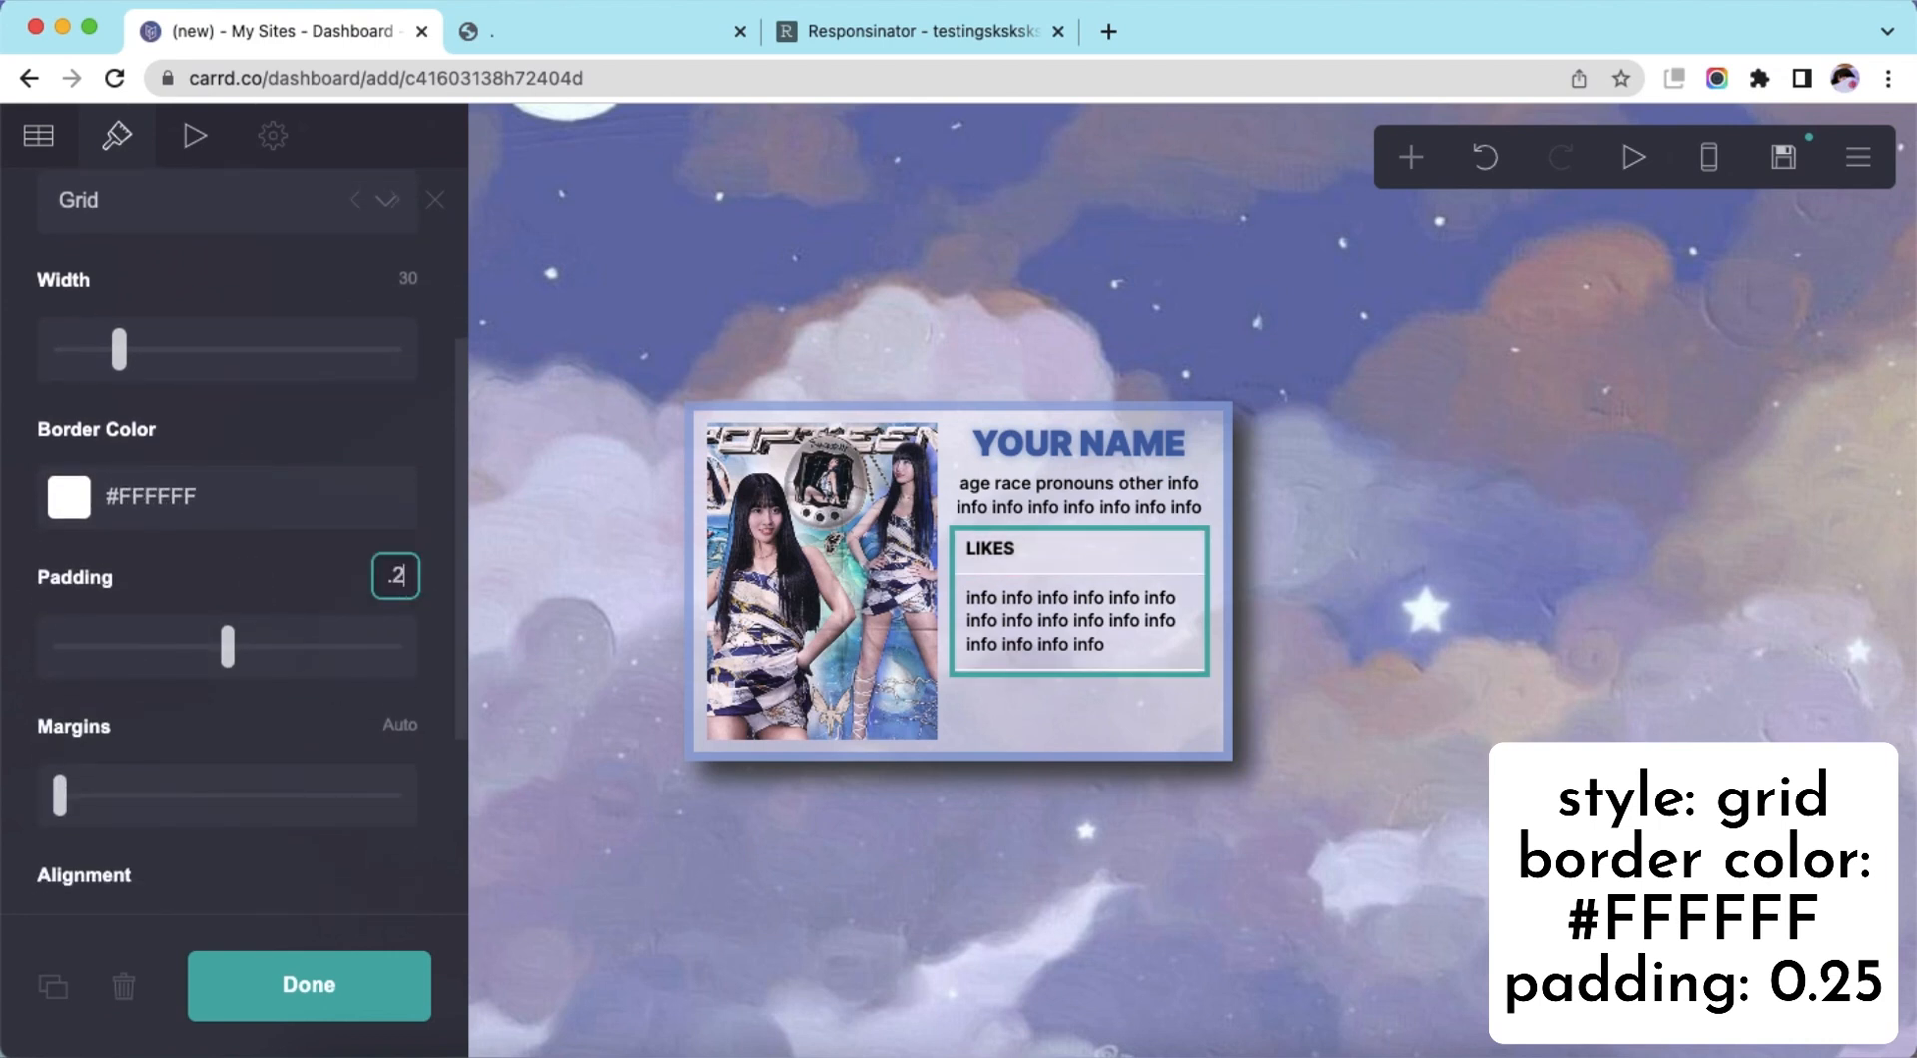
{"action": "key", "text": "Return"}
{"action": "scroll", "coordinate": [319, 629], "scroll_direction": "down", "scroll_amount": 3}
Set the table text's colour to #322D31
{"action": "scroll", "coordinate": [263, 485], "scroll_direction": "up", "scroll_amount": 6}
{"action": "left_click", "coordinate": [259, 372]}
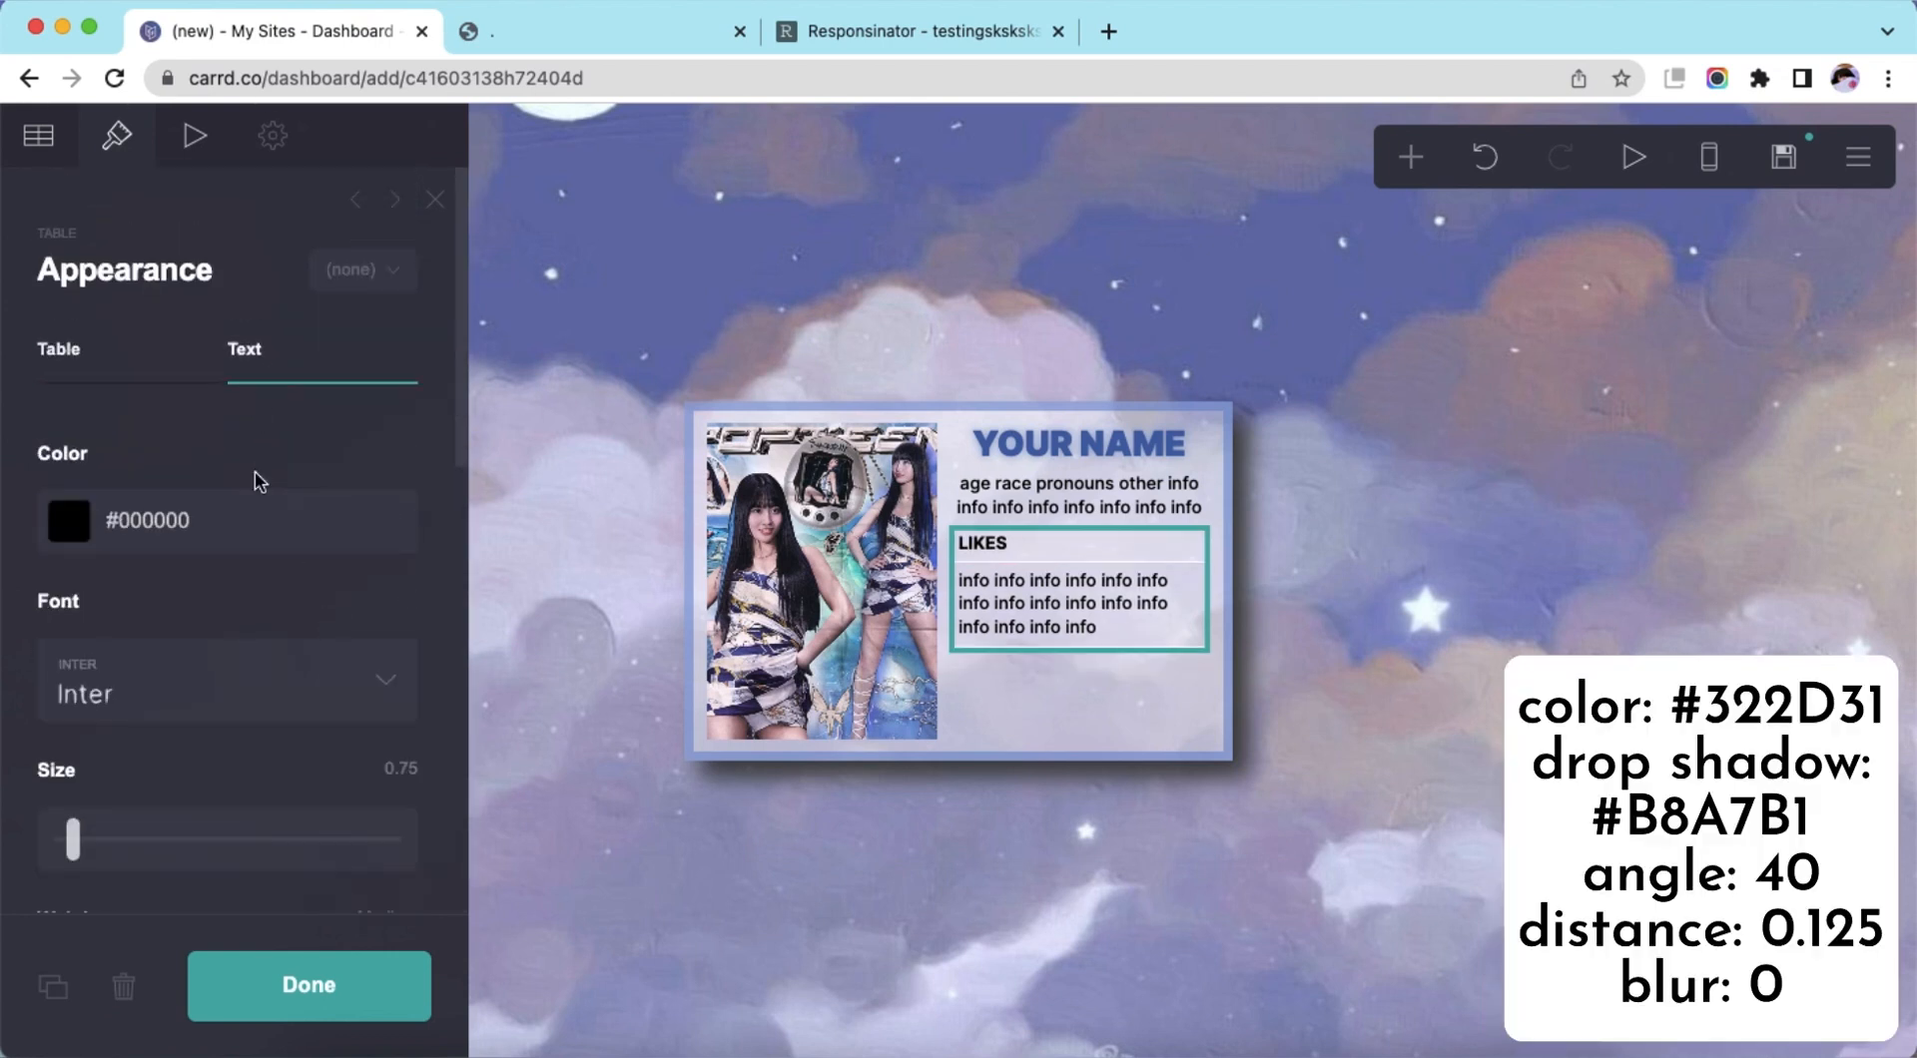
{"action": "left_click", "coordinate": [270, 535]}
{"action": "type", "text": "#322D31"}
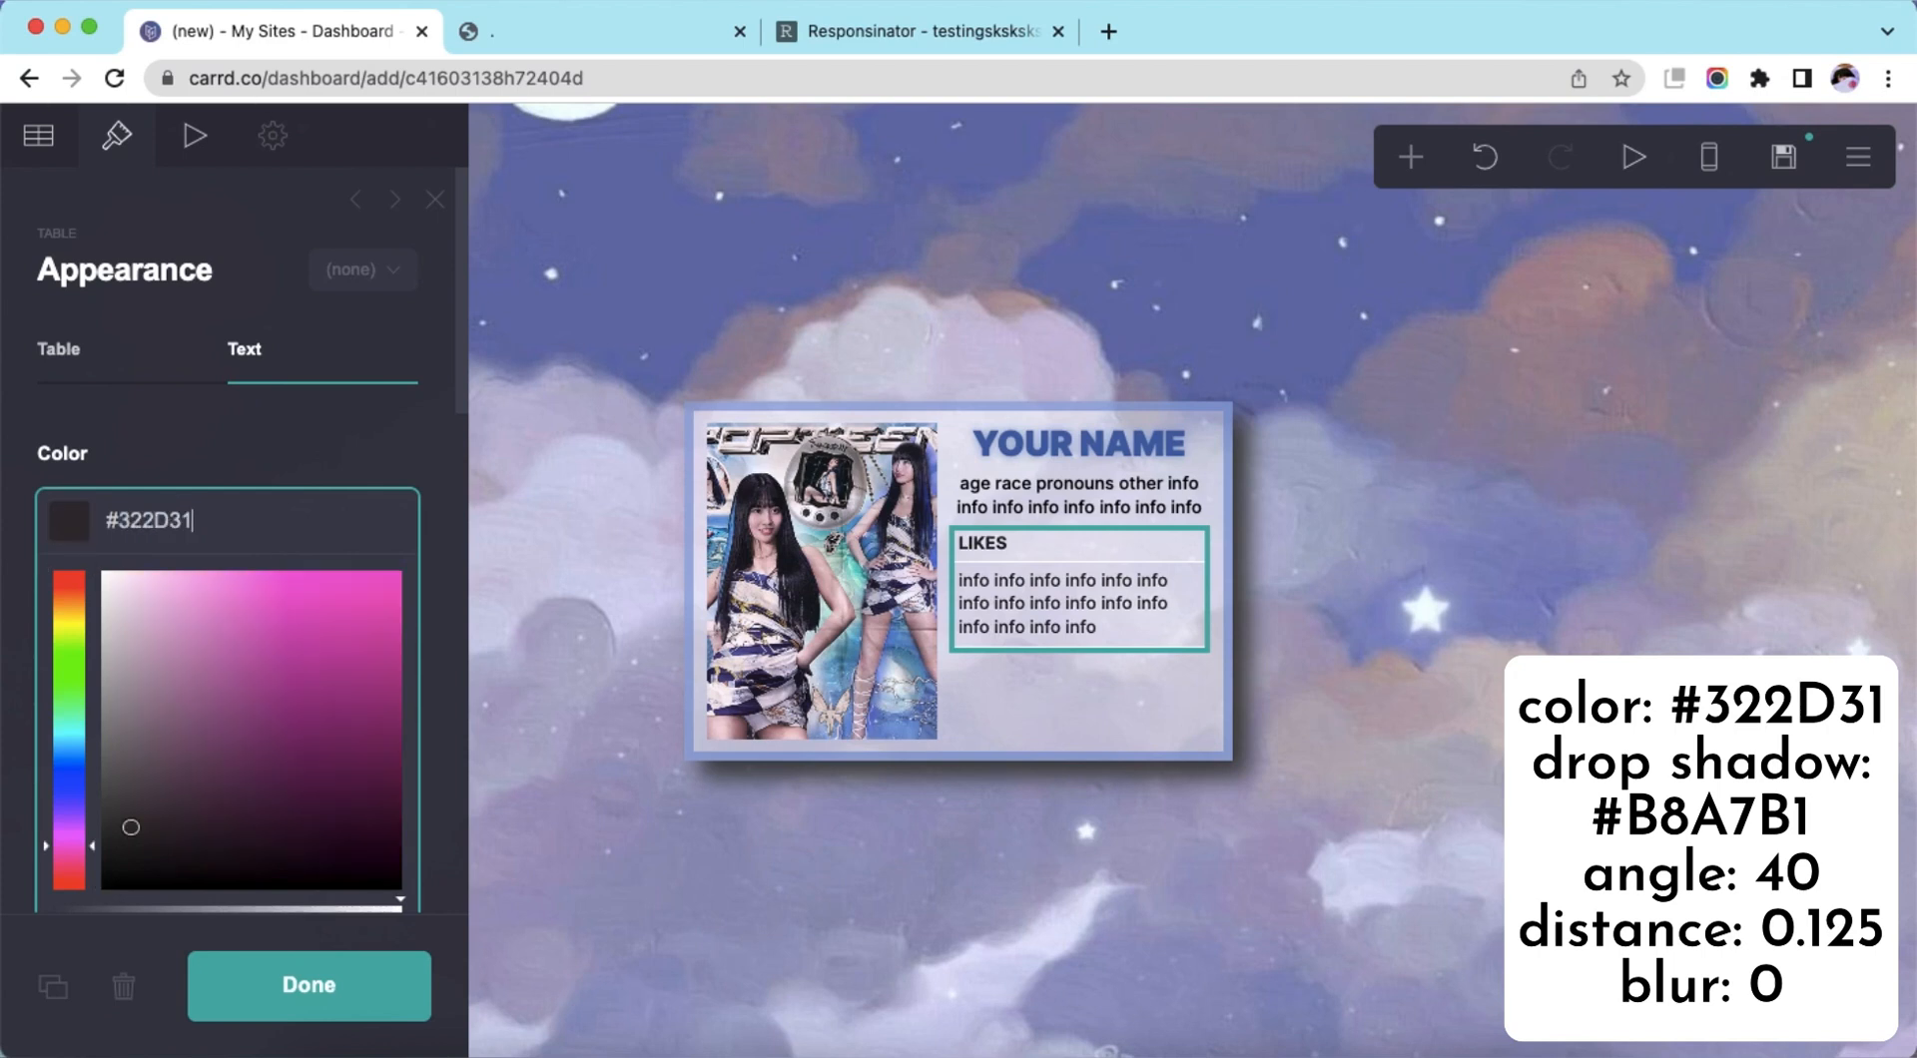
{"action": "key", "text": "Return"}
Add a drop shadow in #B8A7B1 to the table text
{"action": "scroll", "coordinate": [275, 609], "scroll_direction": "down", "scroll_amount": 3}
{"action": "scroll", "coordinate": [272, 610], "scroll_direction": "down", "scroll_amount": 8}
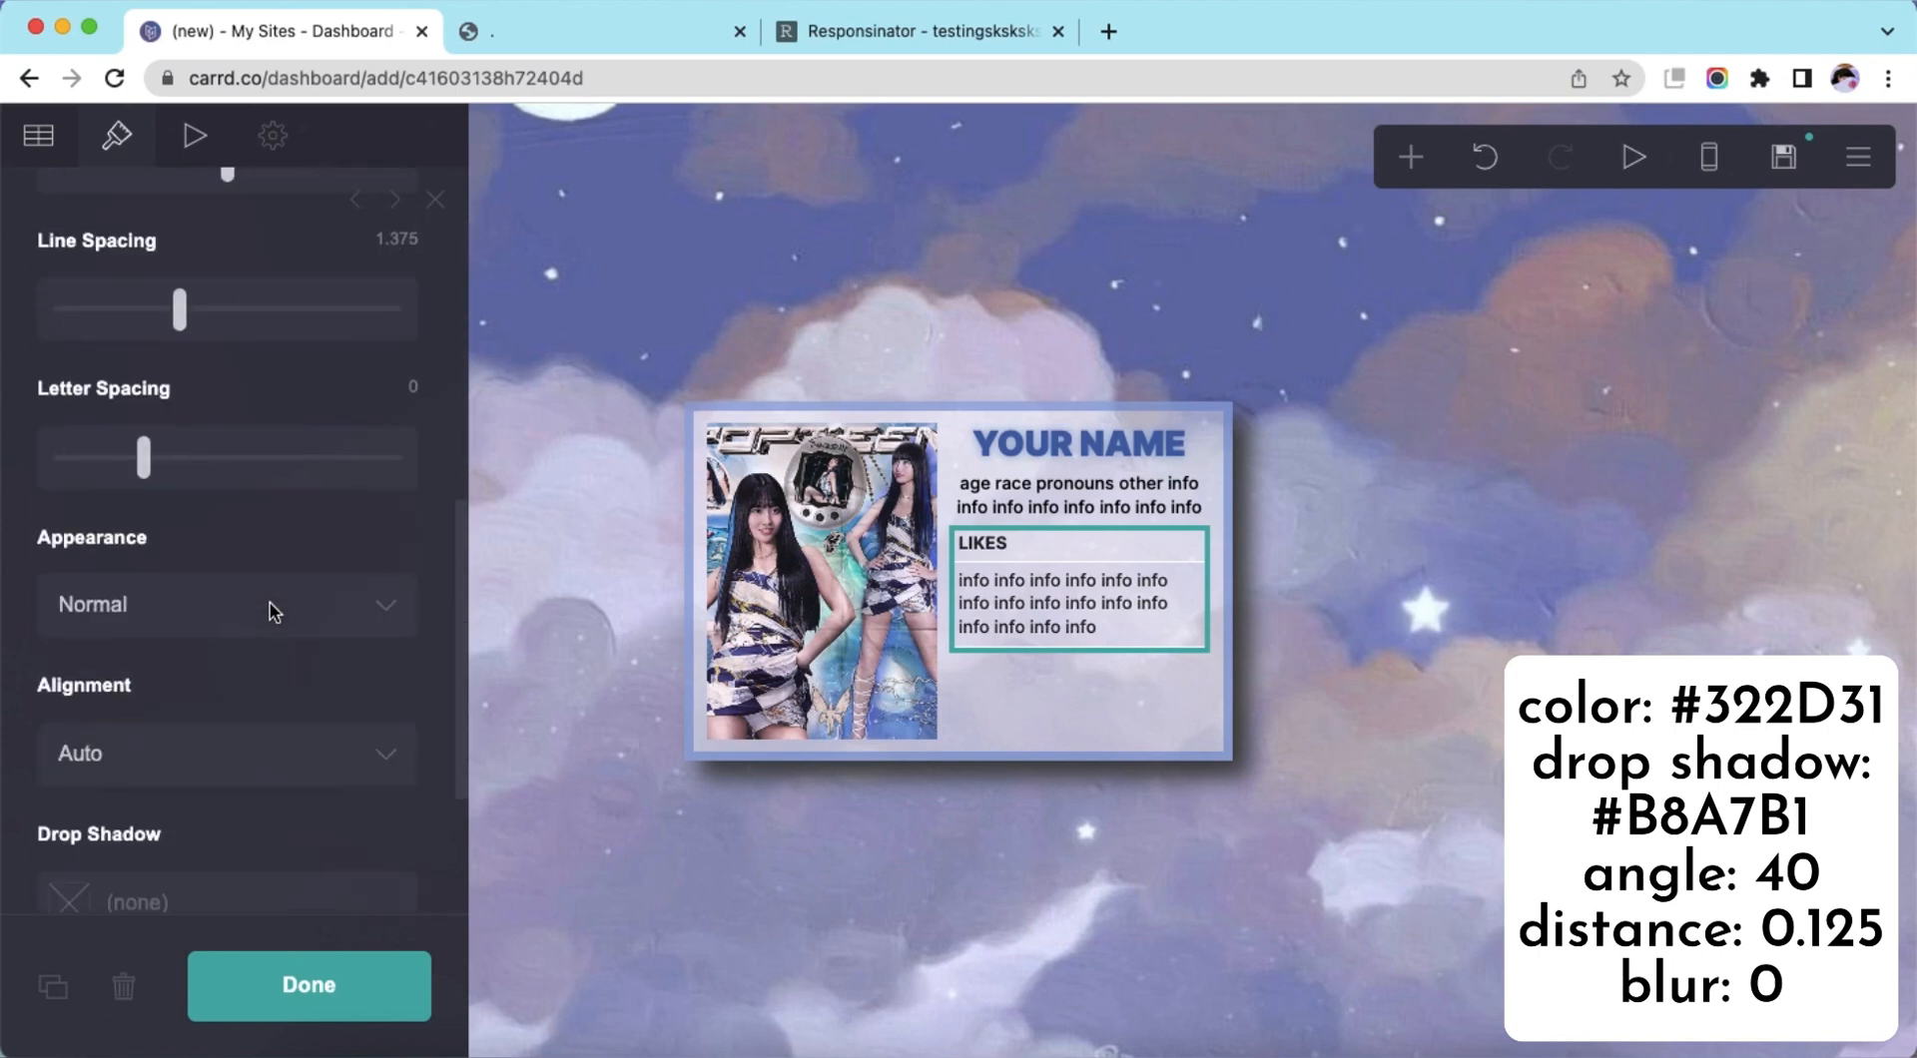
{"action": "left_click", "coordinate": [298, 612]}
{"action": "type", "text": "#B8A7B1"}
{"action": "key", "text": "Return"}
Set the table text shadow's angle to 40, distance to 0.125 and blur to 0, and check the mobile preview
{"action": "scroll", "coordinate": [355, 604], "scroll_direction": "down", "scroll_amount": 3}
{"action": "left_click", "coordinate": [414, 527]}
{"action": "key", "text": "Return"}
{"action": "left_click", "coordinate": [198, 654]}
{"action": "left_click_drag", "start_coordinate": [270, 739], "coordinate": [242, 785]}
{"action": "scroll", "coordinate": [248, 752], "scroll_direction": "down", "scroll_amount": 2}
{"action": "left_click", "coordinate": [899, 929]}
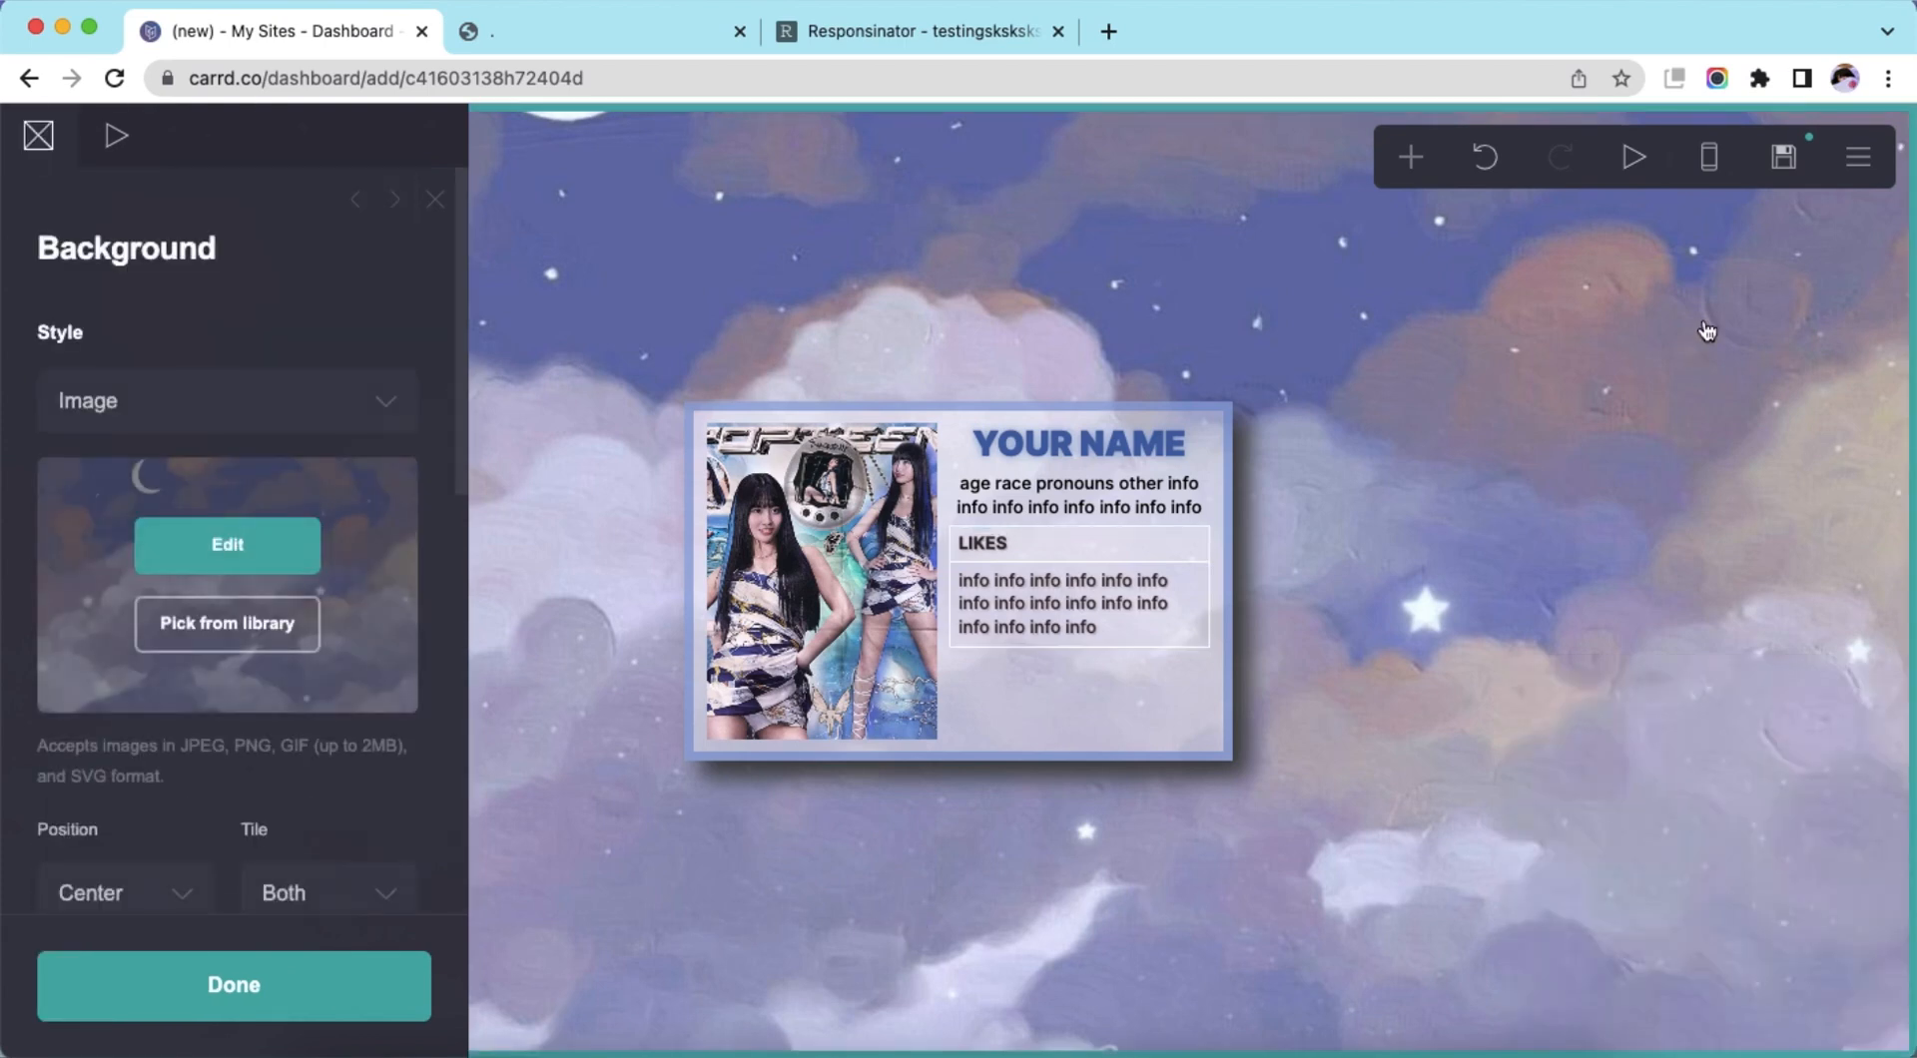
{"action": "left_click", "coordinate": [1729, 170]}
{"action": "left_click", "coordinate": [1728, 172]}
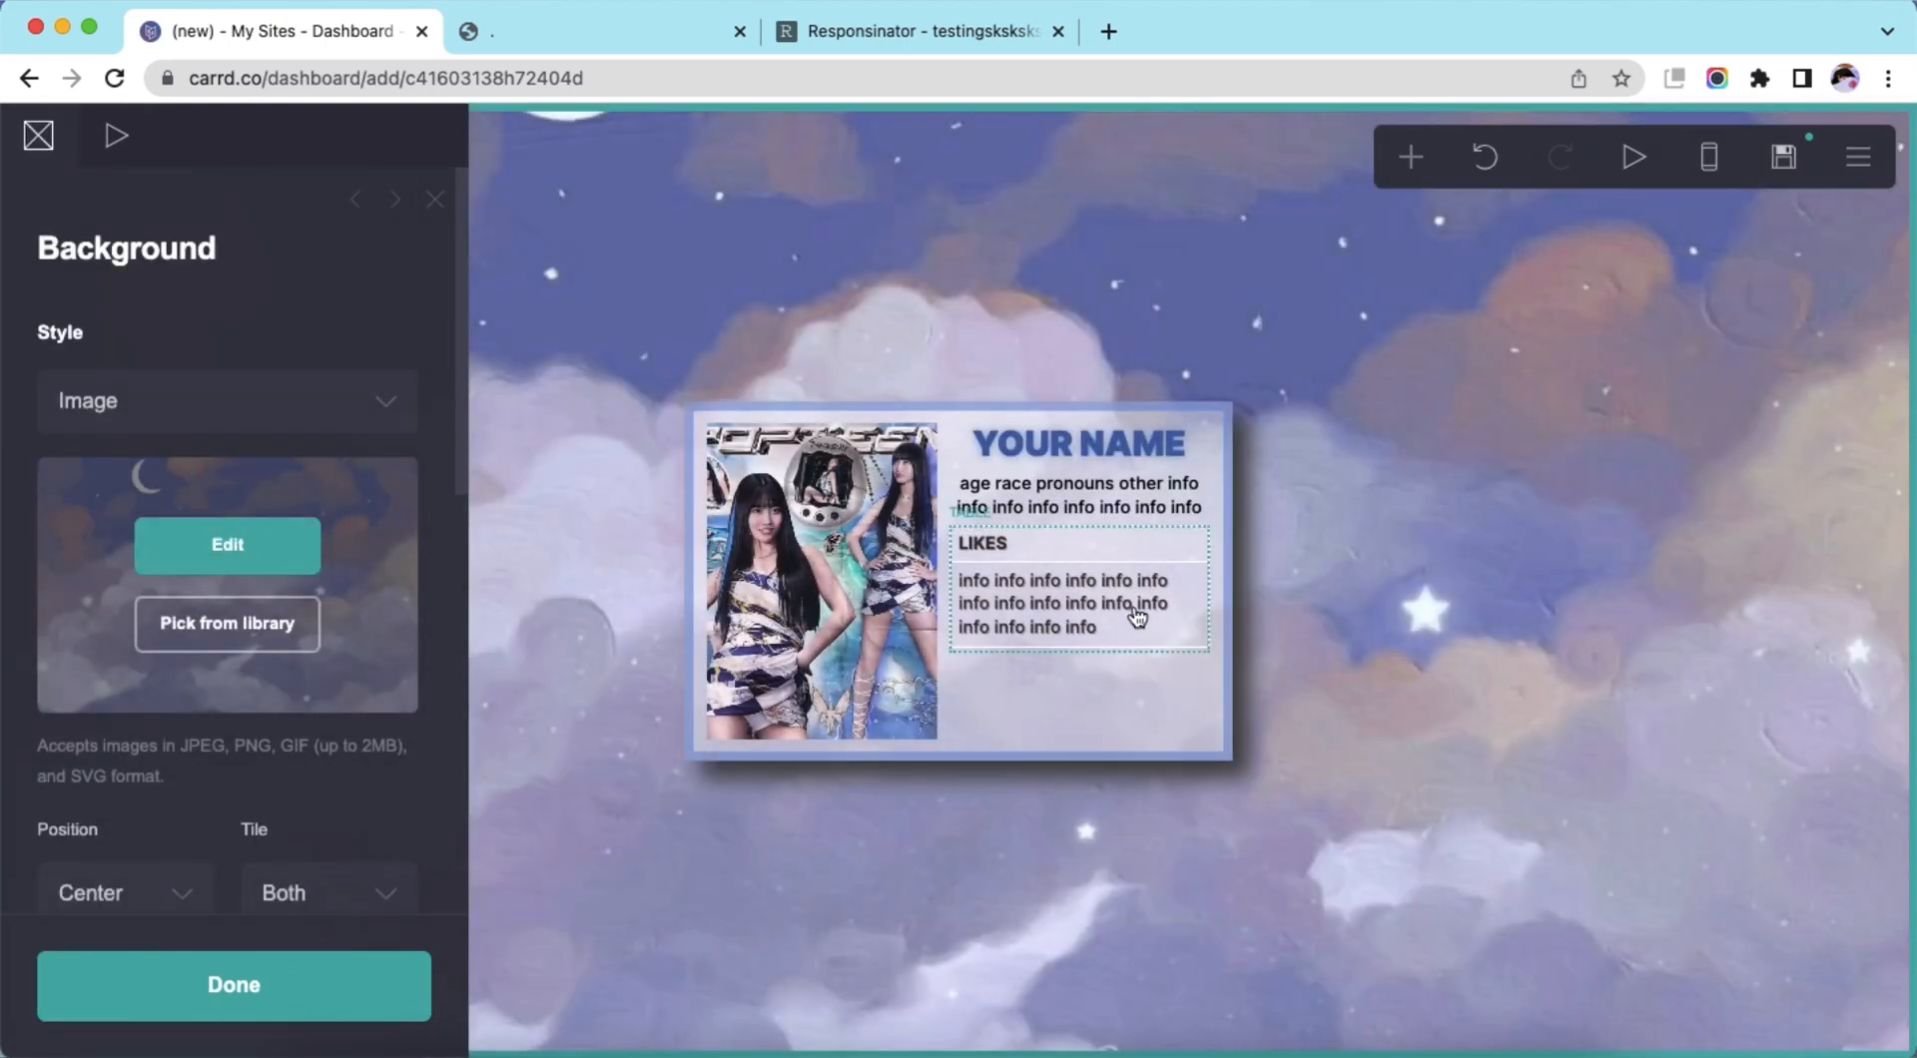
Add a text element below the table containing four "[link](#)" placeholder links separated by " - "
{"action": "left_click", "coordinate": [1135, 612]}
{"action": "left_click", "coordinate": [1409, 172]}
{"action": "left_click", "coordinate": [1096, 260]}
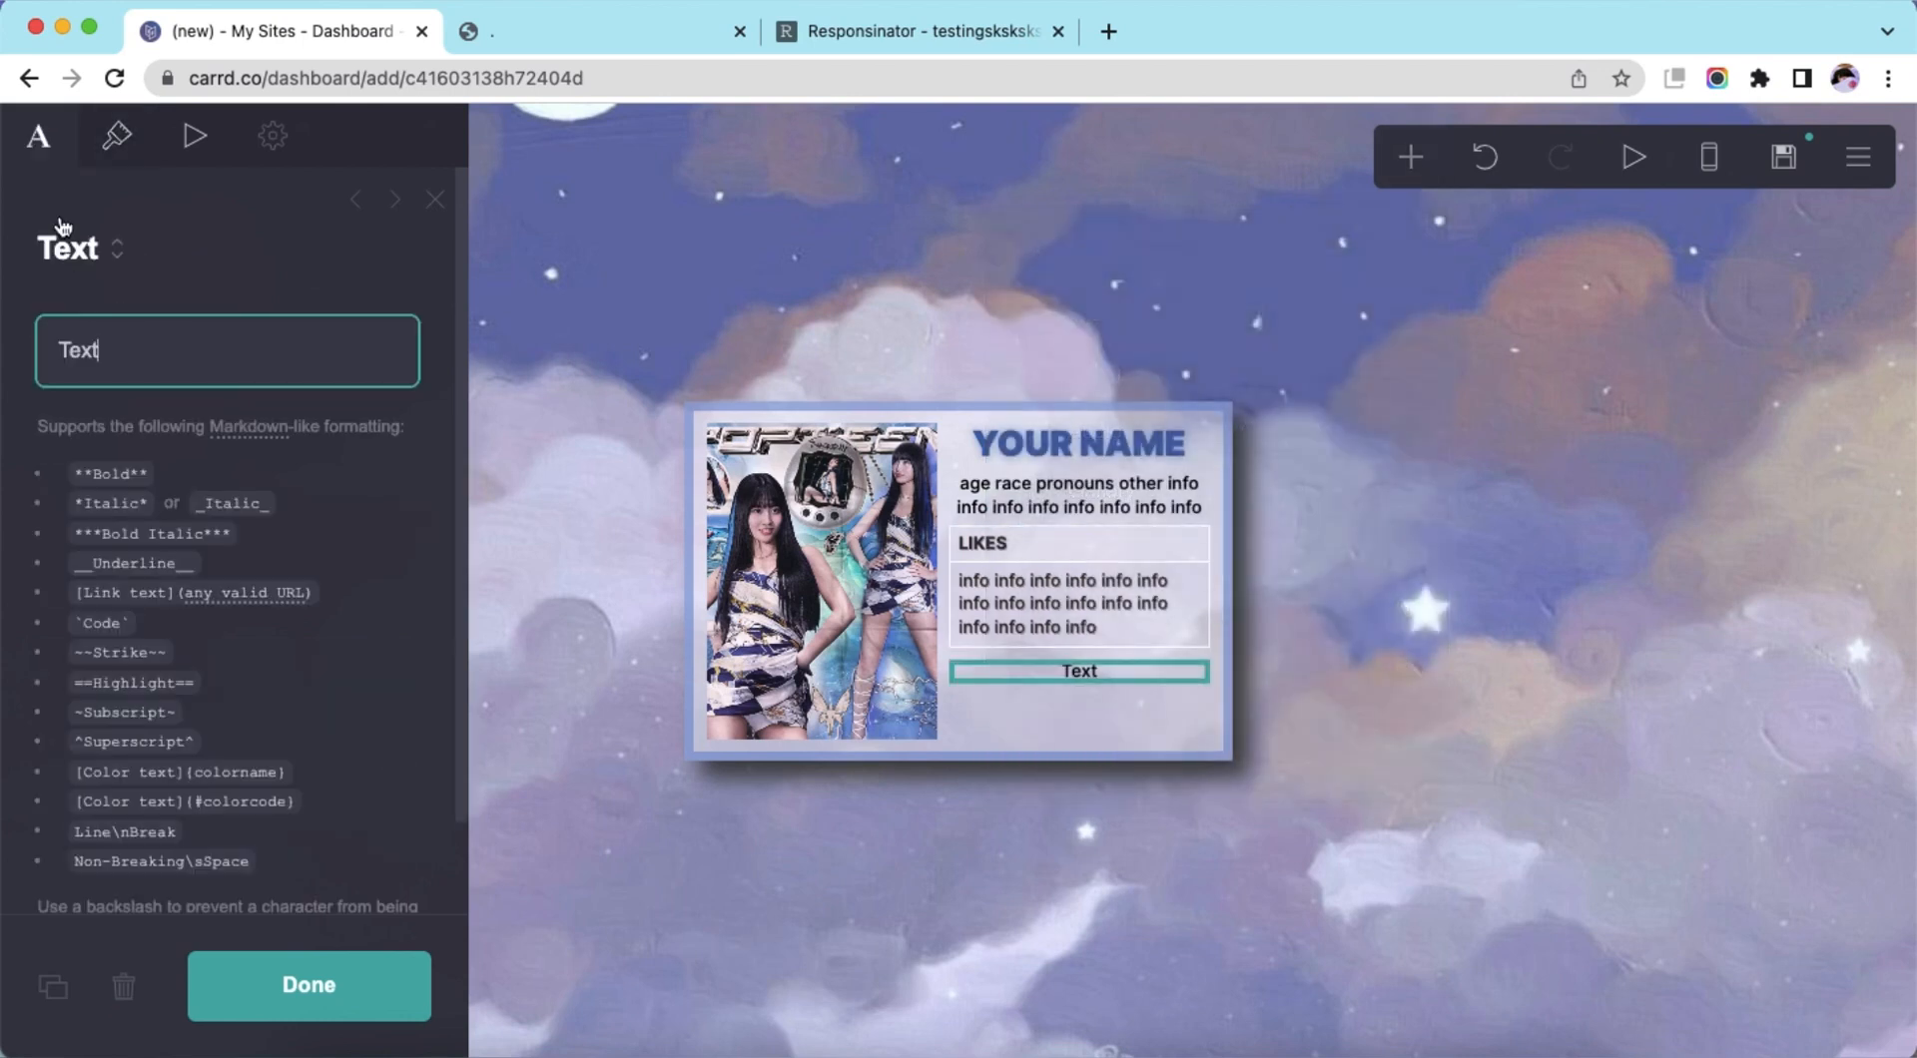
{"action": "double_click", "coordinate": [84, 349]}
{"action": "type", "text": "[link](#) - [l"}
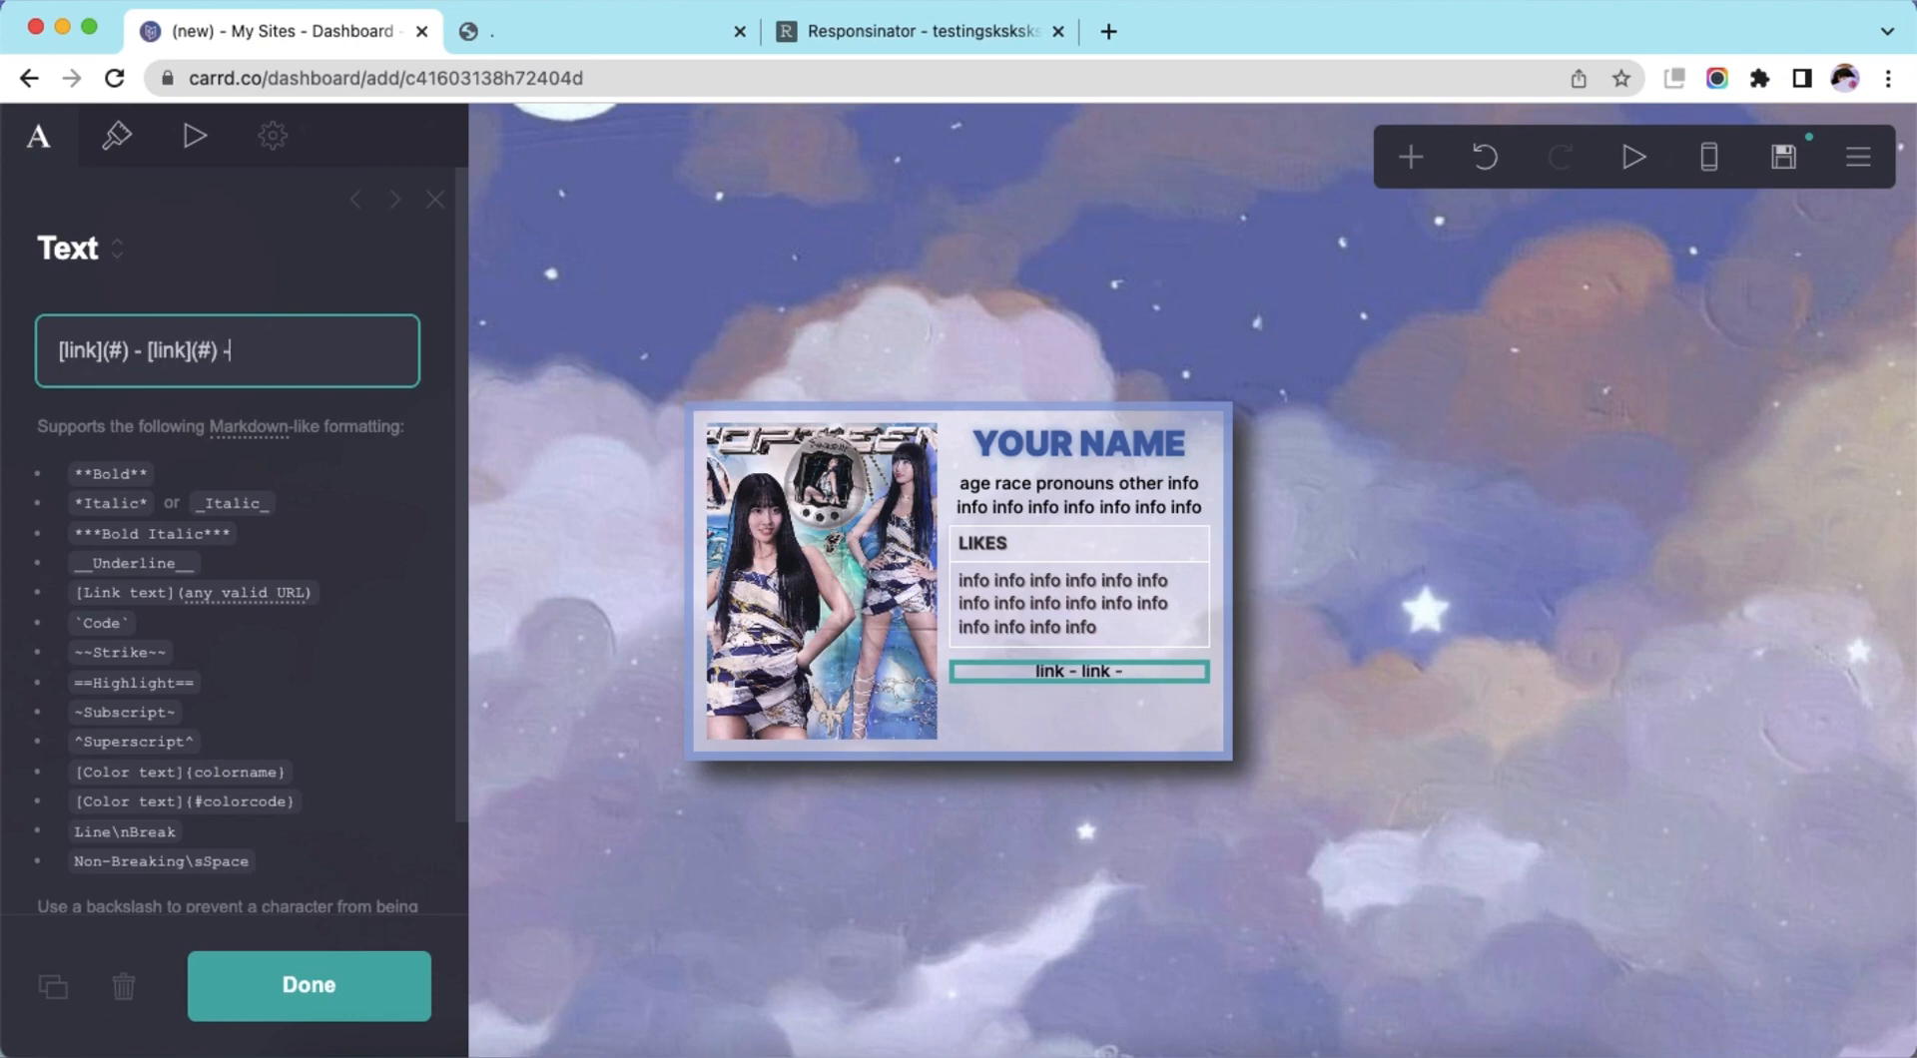
{"action": "type", "text": "ink](#) - [link](#)"}
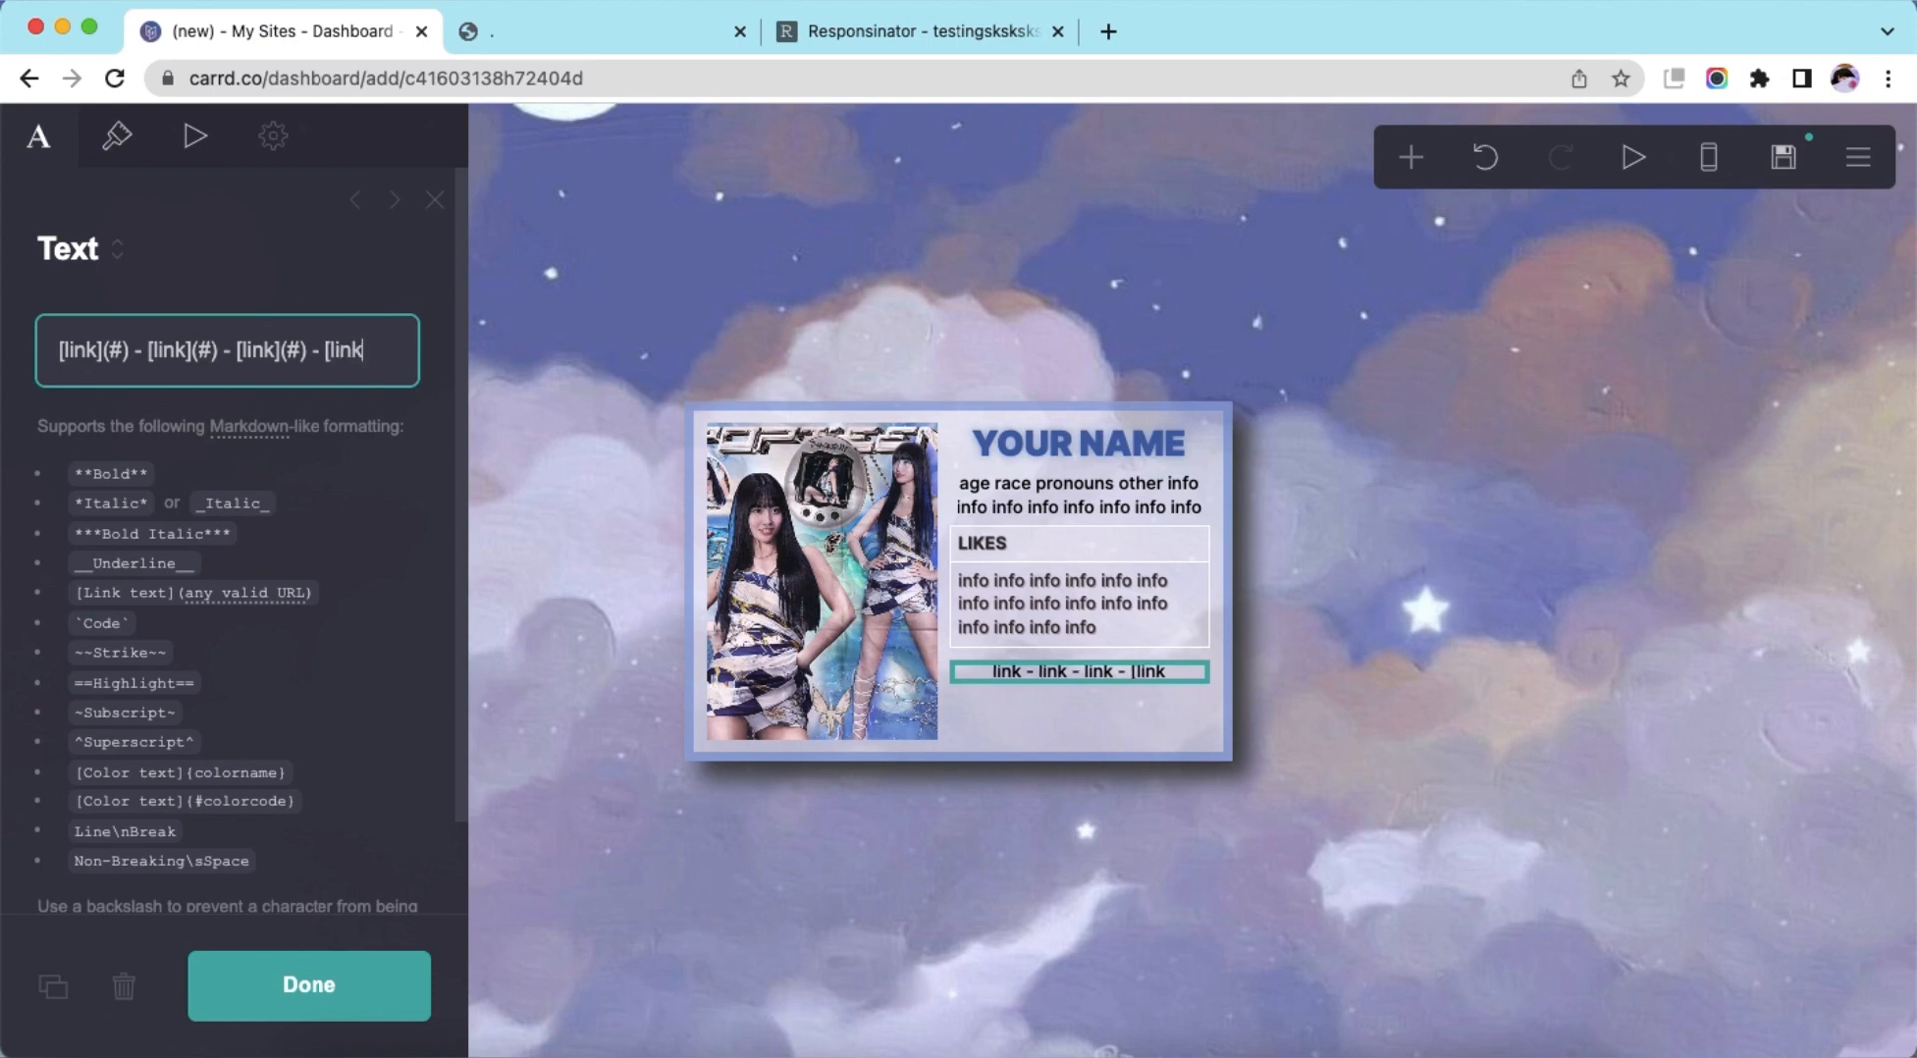
Set the links text's line spacing to 2
{"action": "left_click", "coordinate": [121, 152]}
{"action": "scroll", "coordinate": [350, 681], "scroll_direction": "down", "scroll_amount": 5}
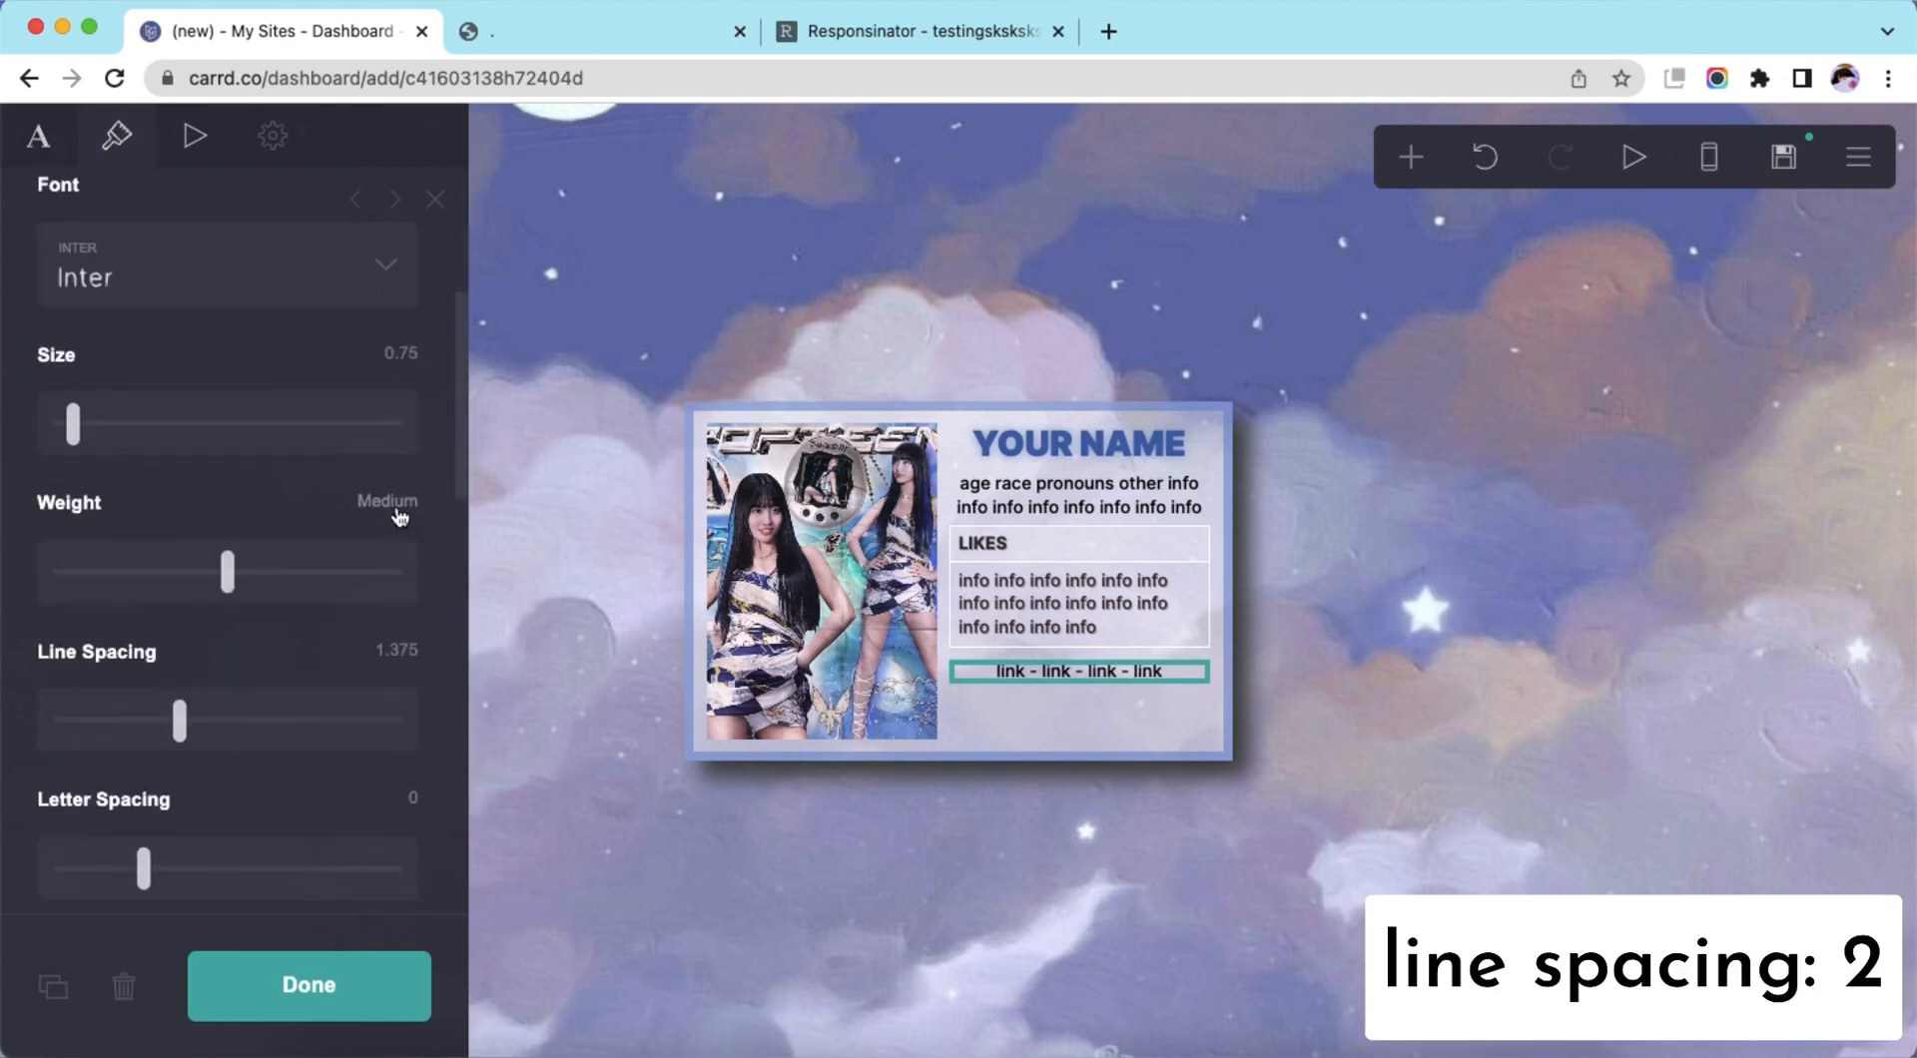
{"action": "left_click", "coordinate": [410, 664]}
{"action": "type", "text": "2"}
{"action": "key", "text": "Return"}
{"action": "scroll", "coordinate": [360, 719], "scroll_direction": "down", "scroll_amount": 10}
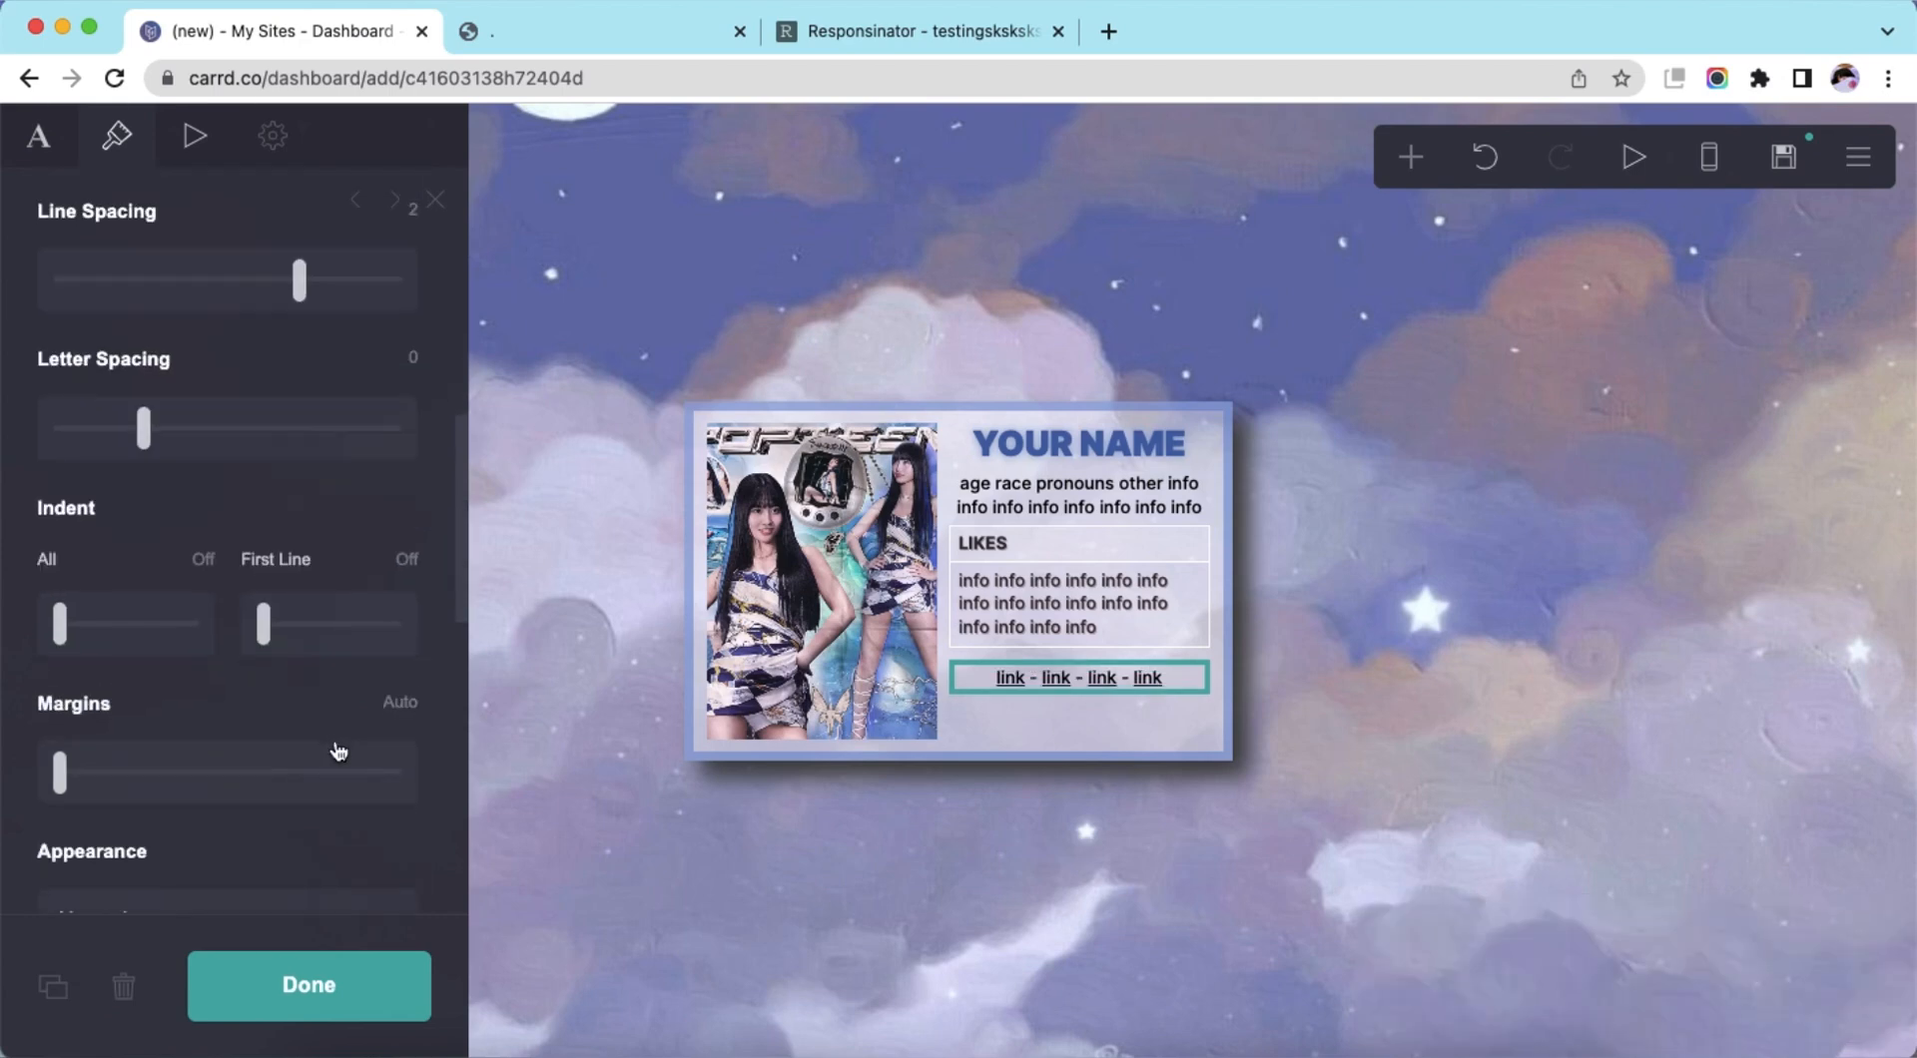
{"action": "scroll", "coordinate": [352, 740], "scroll_direction": "down", "scroll_amount": 2}
{"action": "left_click", "coordinate": [783, 895]}
Add a gallery below the links text and set its image size to 3
{"action": "left_click", "coordinate": [1147, 685]}
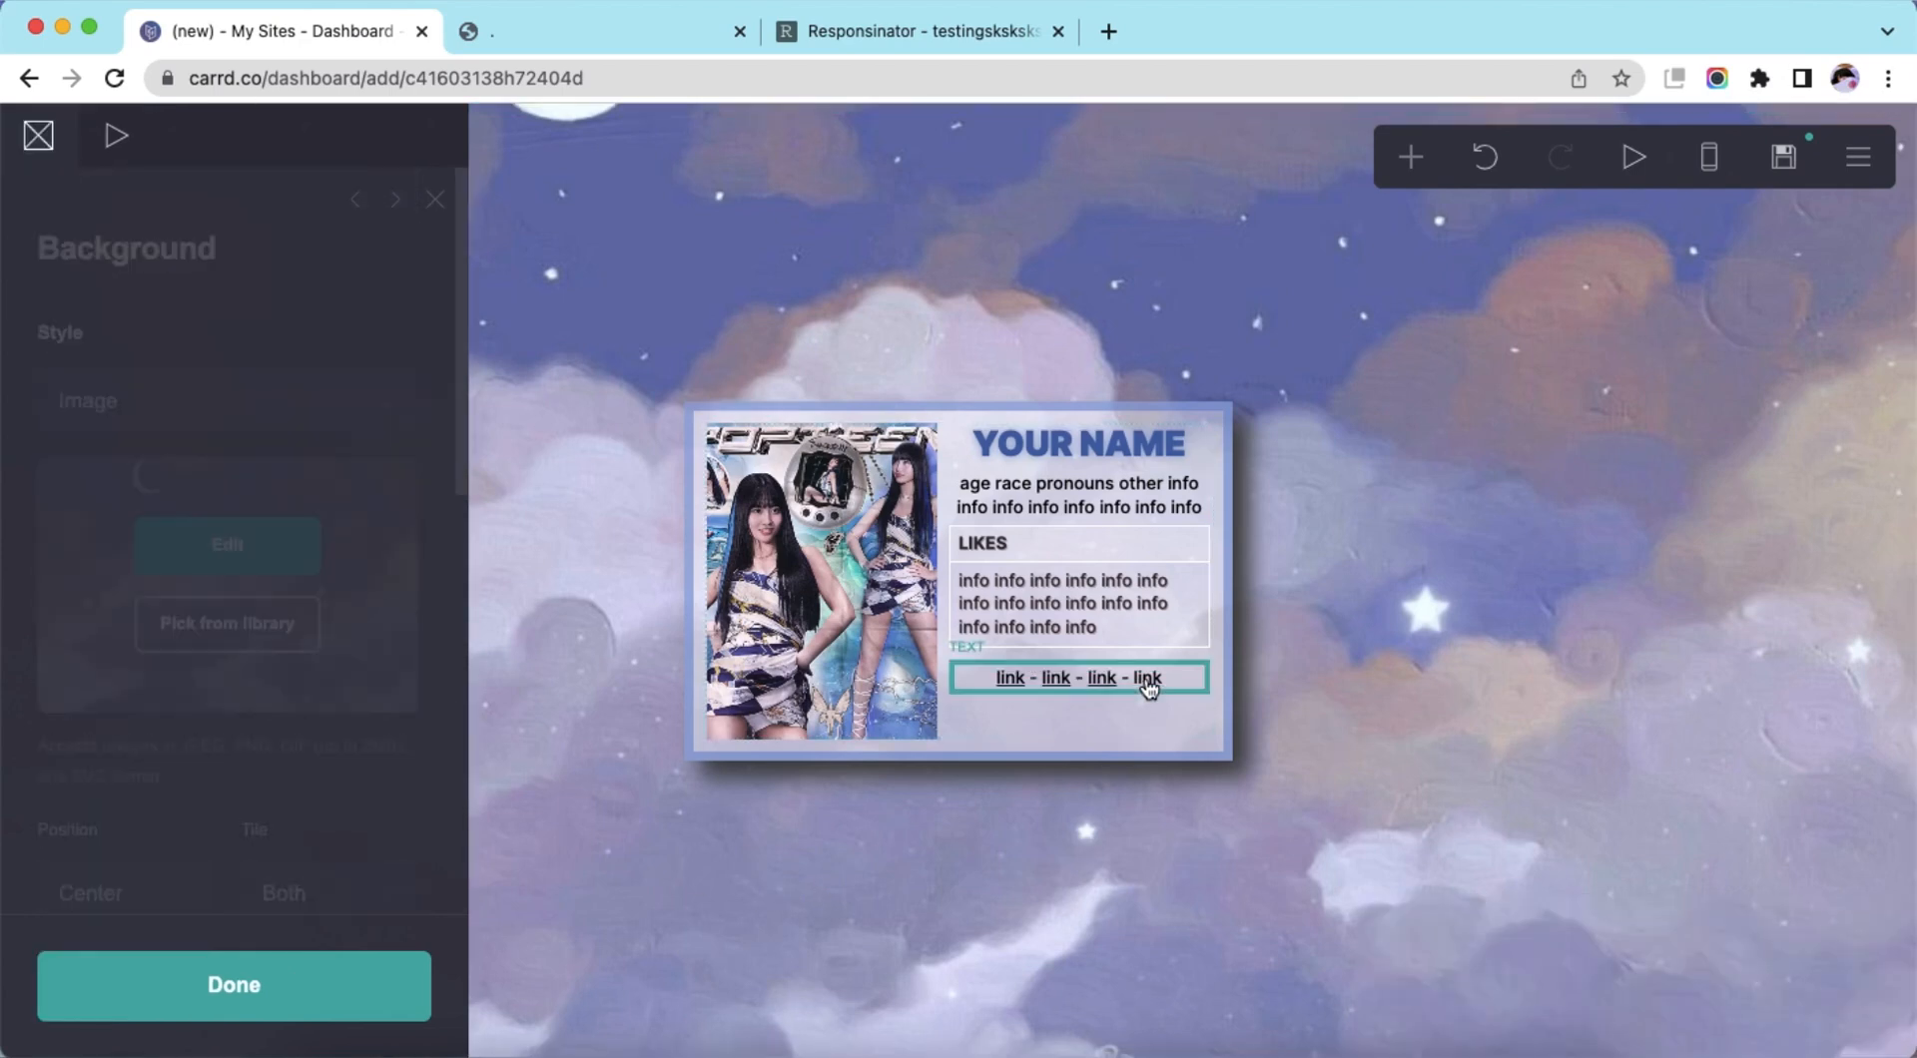
{"action": "left_click", "coordinate": [1411, 157]}
{"action": "left_click", "coordinate": [1045, 492]}
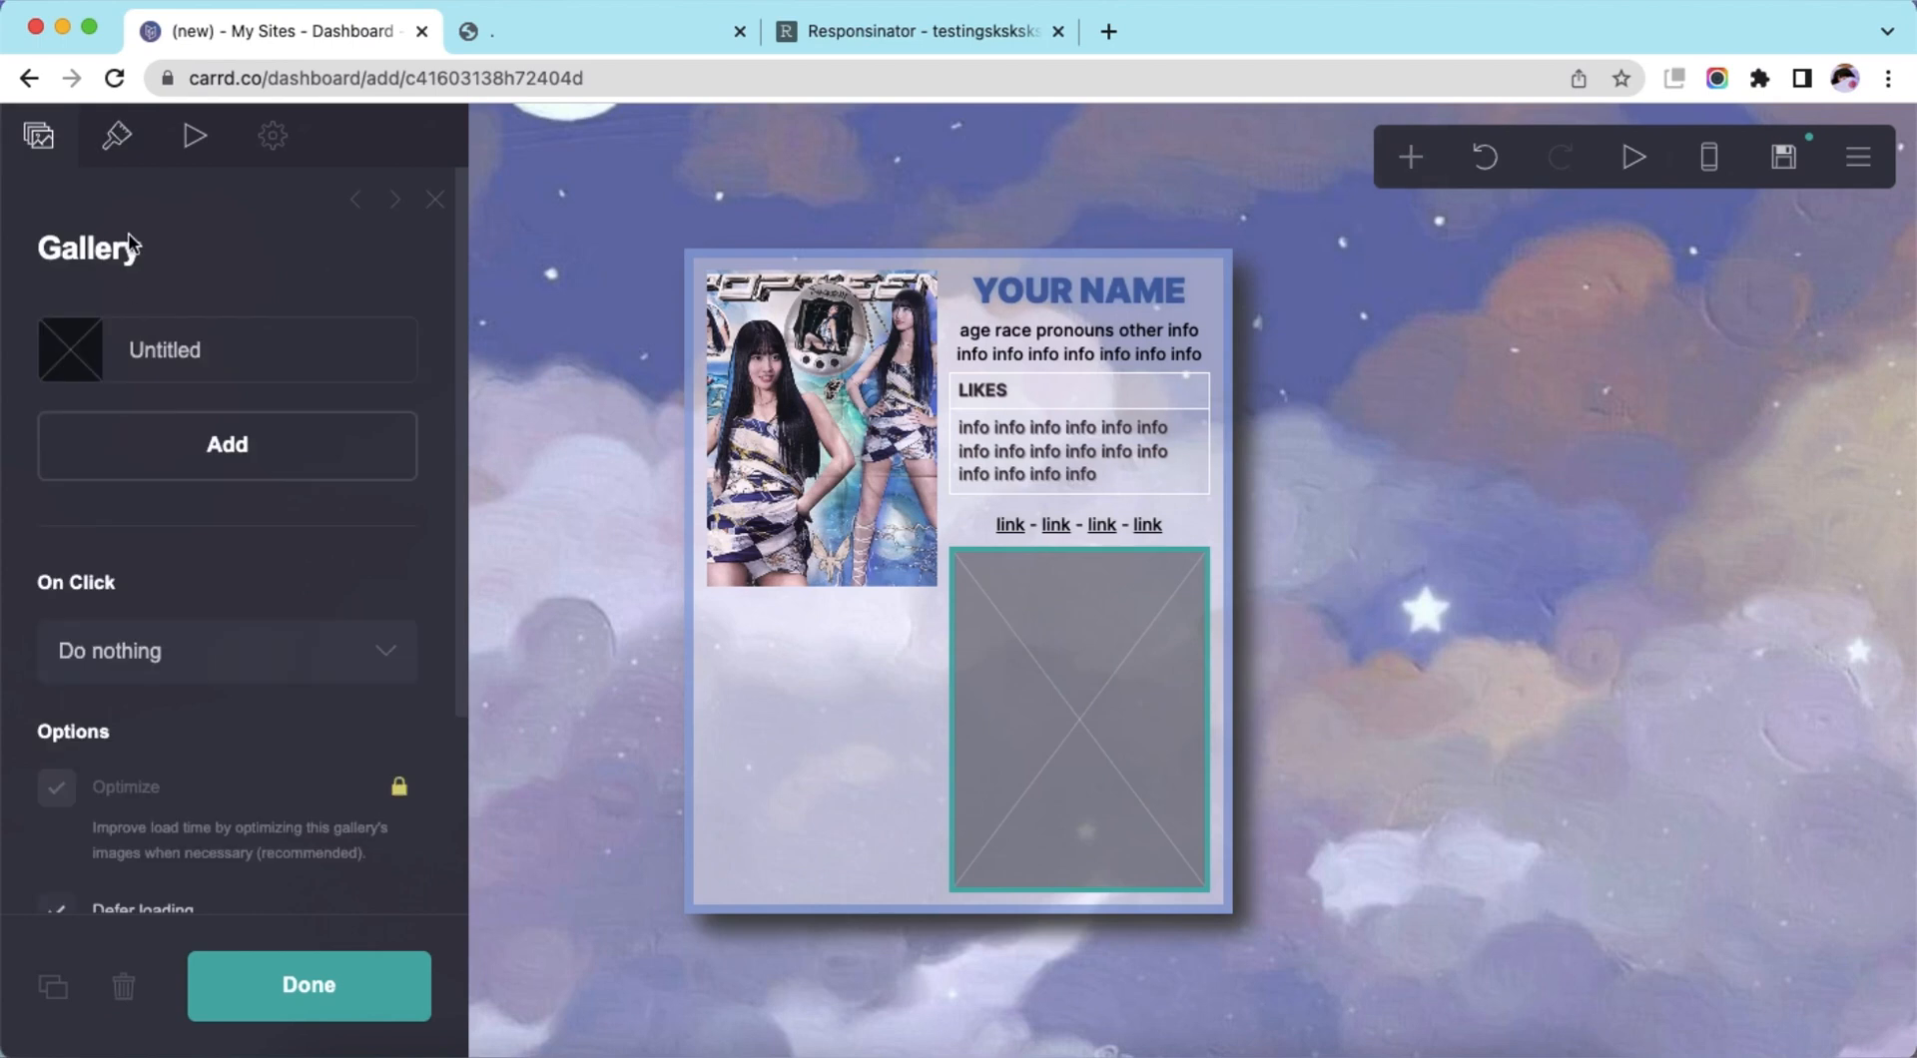
{"action": "left_click", "coordinate": [118, 138]}
{"action": "left_click", "coordinate": [193, 349]}
{"action": "left_click", "coordinate": [404, 440]}
{"action": "type", "text": "3"}
{"action": "key", "text": "Return"}
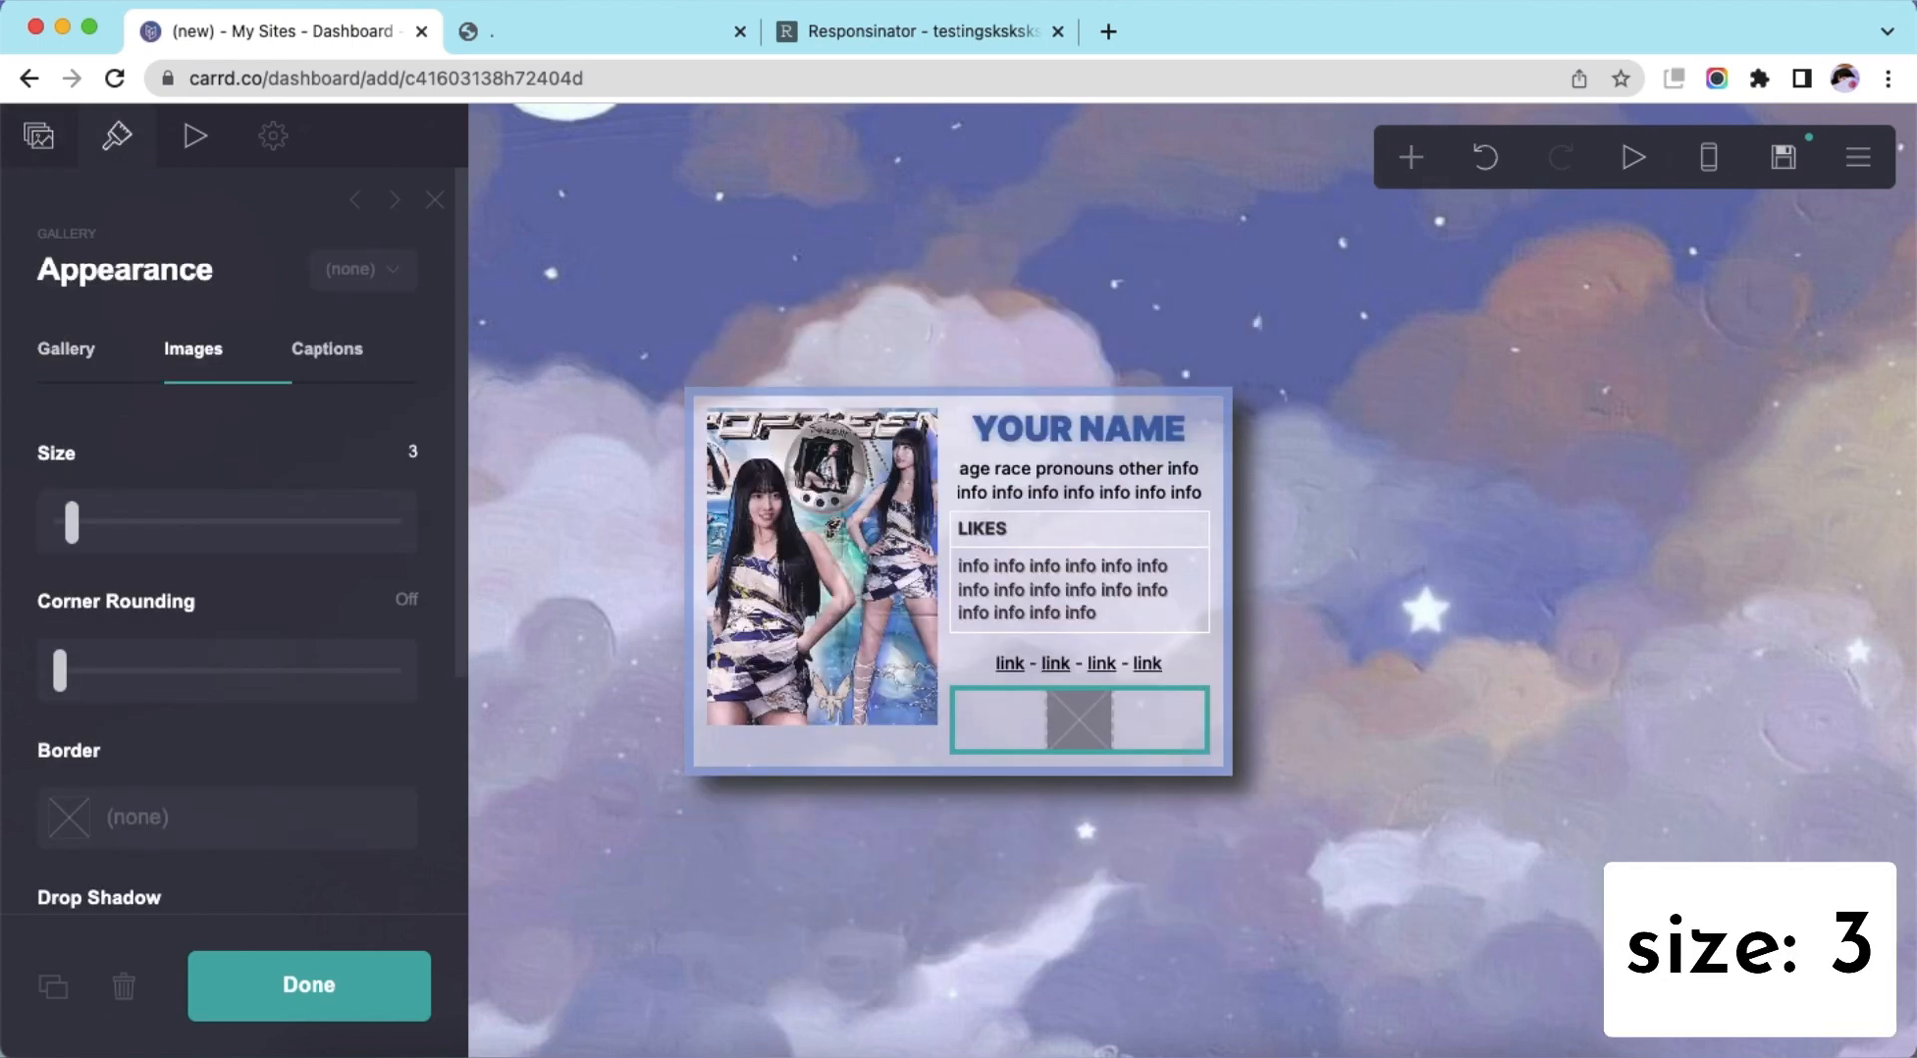
Switch the gallery's mobile settings to manual with an image size of 3
{"action": "scroll", "coordinate": [351, 731], "scroll_direction": "down", "scroll_amount": 3}
{"action": "left_click", "coordinate": [376, 775]}
{"action": "scroll", "coordinate": [375, 759], "scroll_direction": "down", "scroll_amount": 3}
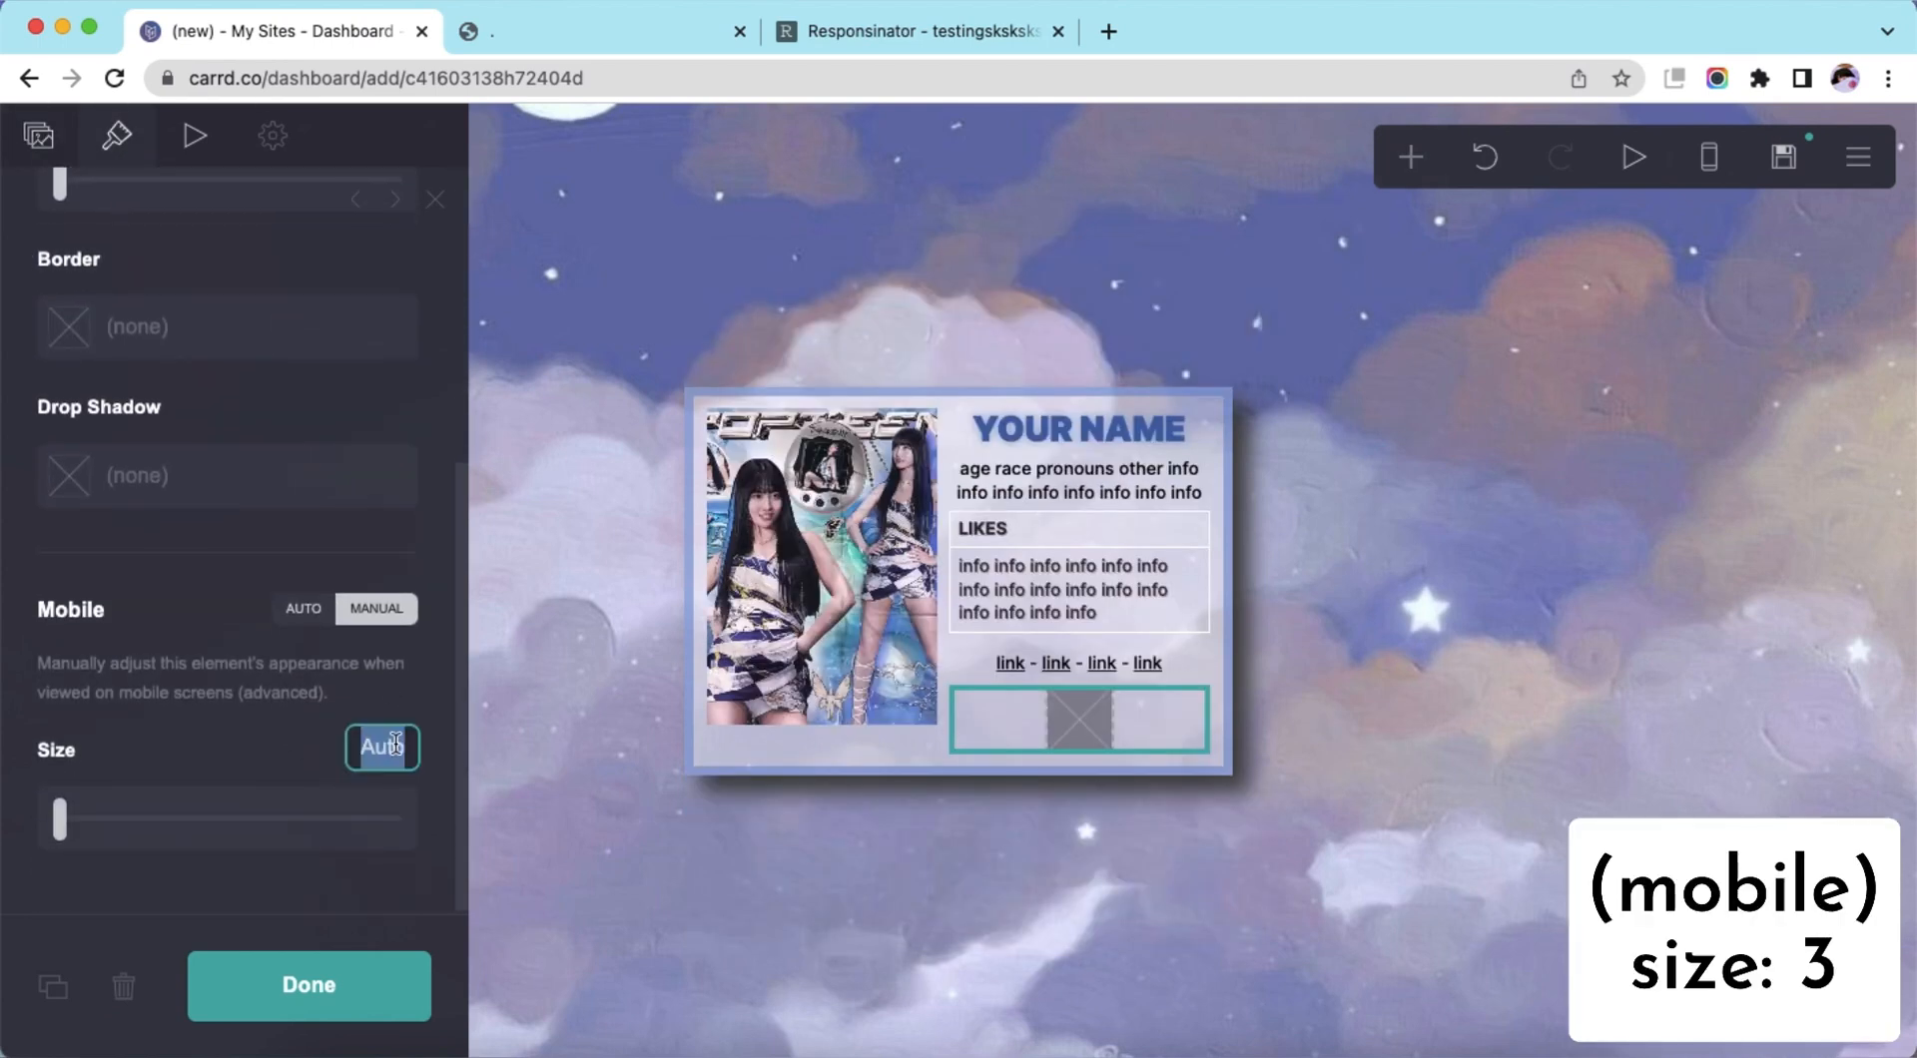
{"action": "scroll", "coordinate": [240, 599], "scroll_direction": "up", "scroll_amount": 5}
Add two more image slots to the gallery
{"action": "left_click", "coordinate": [32, 143]}
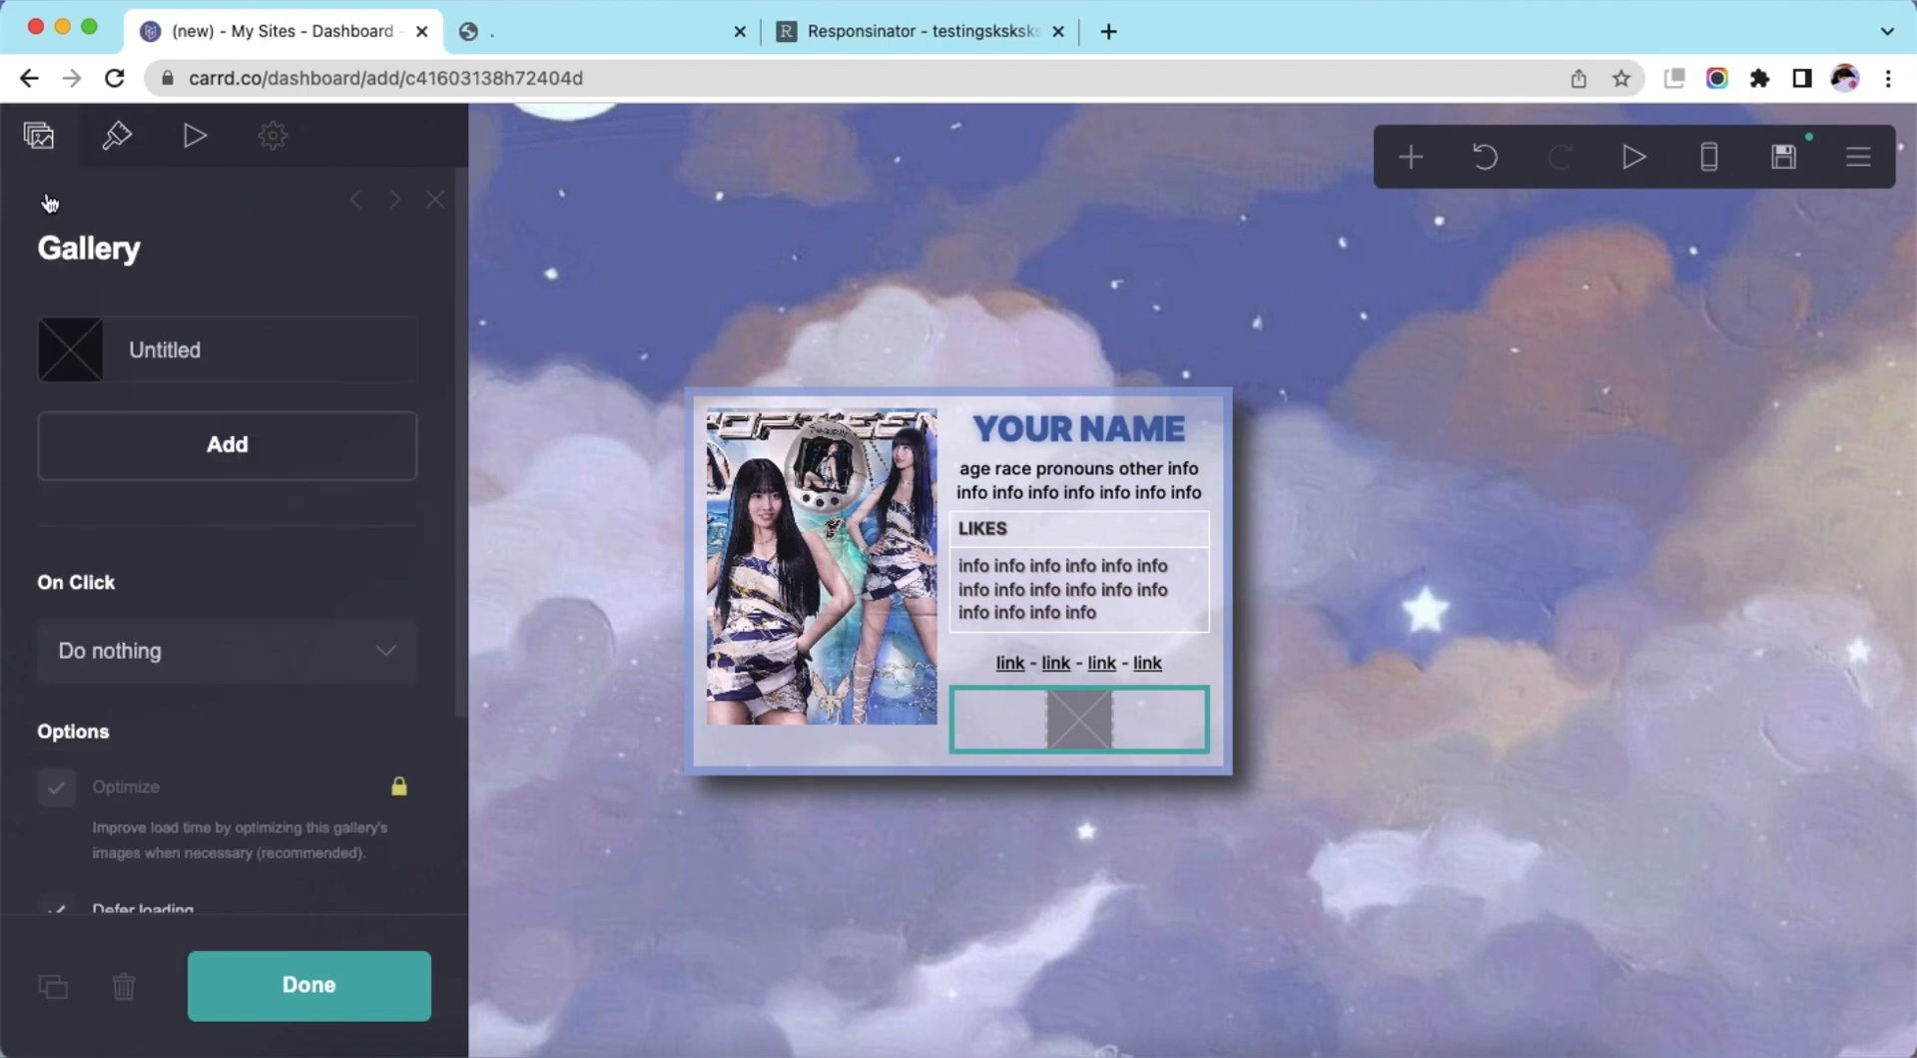
{"action": "left_click", "coordinate": [206, 471]}
{"action": "left_click", "coordinate": [240, 505]}
Upload the purple sticker-covered CD image to the first gallery slot and accept it
{"action": "left_click", "coordinate": [220, 351]}
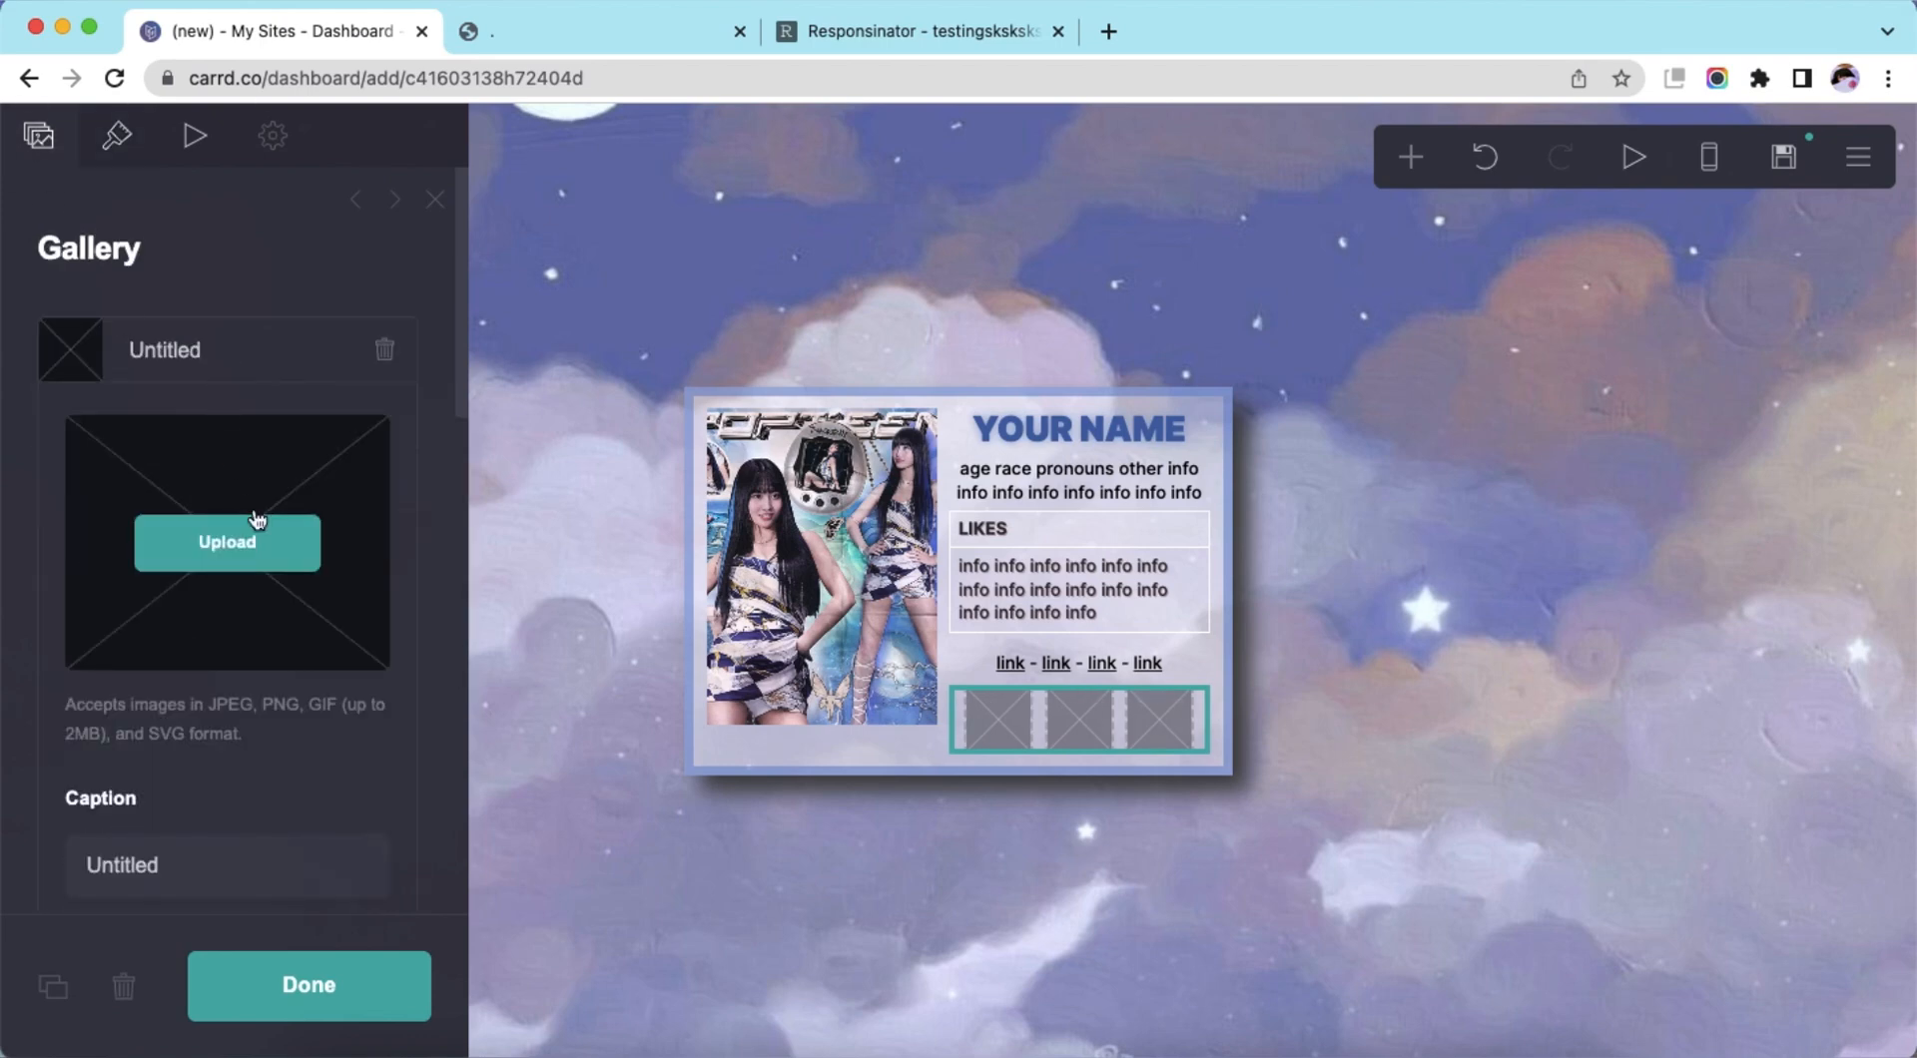
{"action": "left_click", "coordinate": [257, 529]}
{"action": "double_click", "coordinate": [644, 411]}
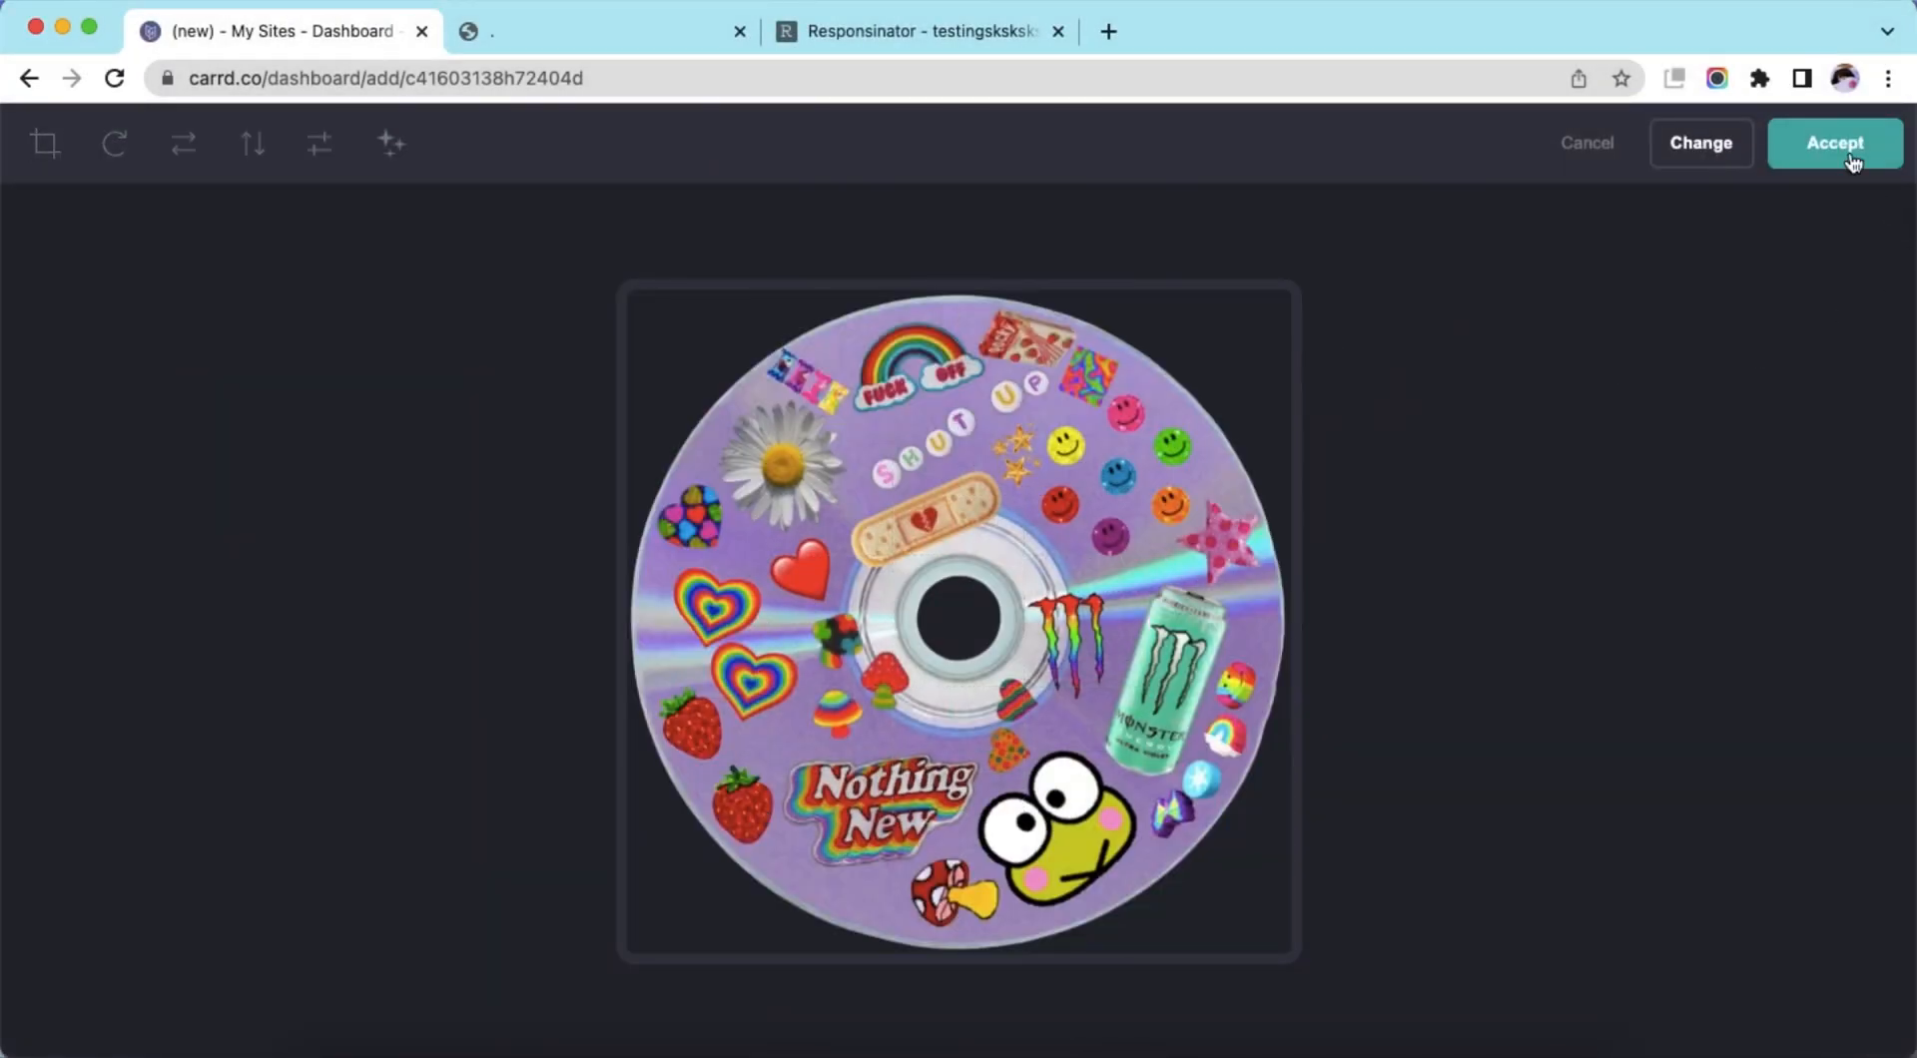
{"action": "left_click", "coordinate": [1834, 143]}
Upload the light blue "Formula of Love" CD image to the second gallery slot and accept it
{"action": "left_click", "coordinate": [164, 415]}
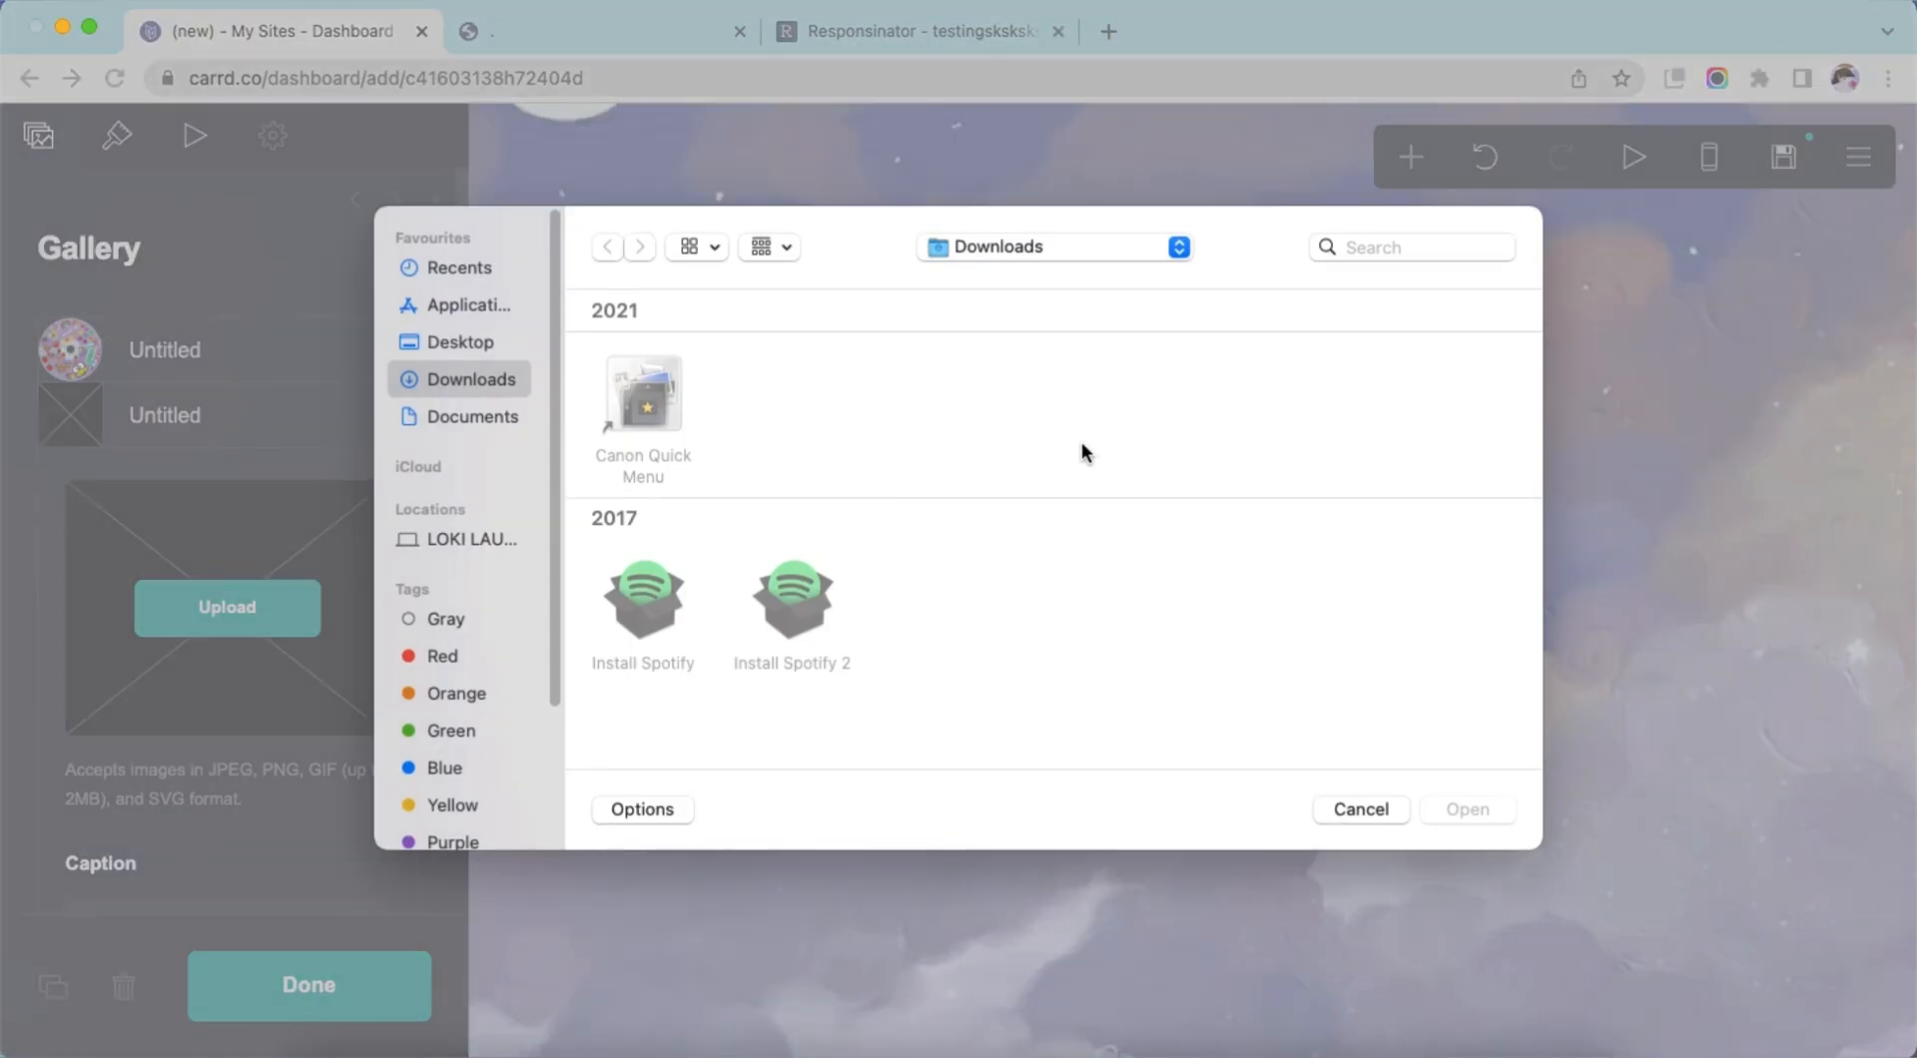
{"action": "double_click", "coordinate": [1098, 400]}
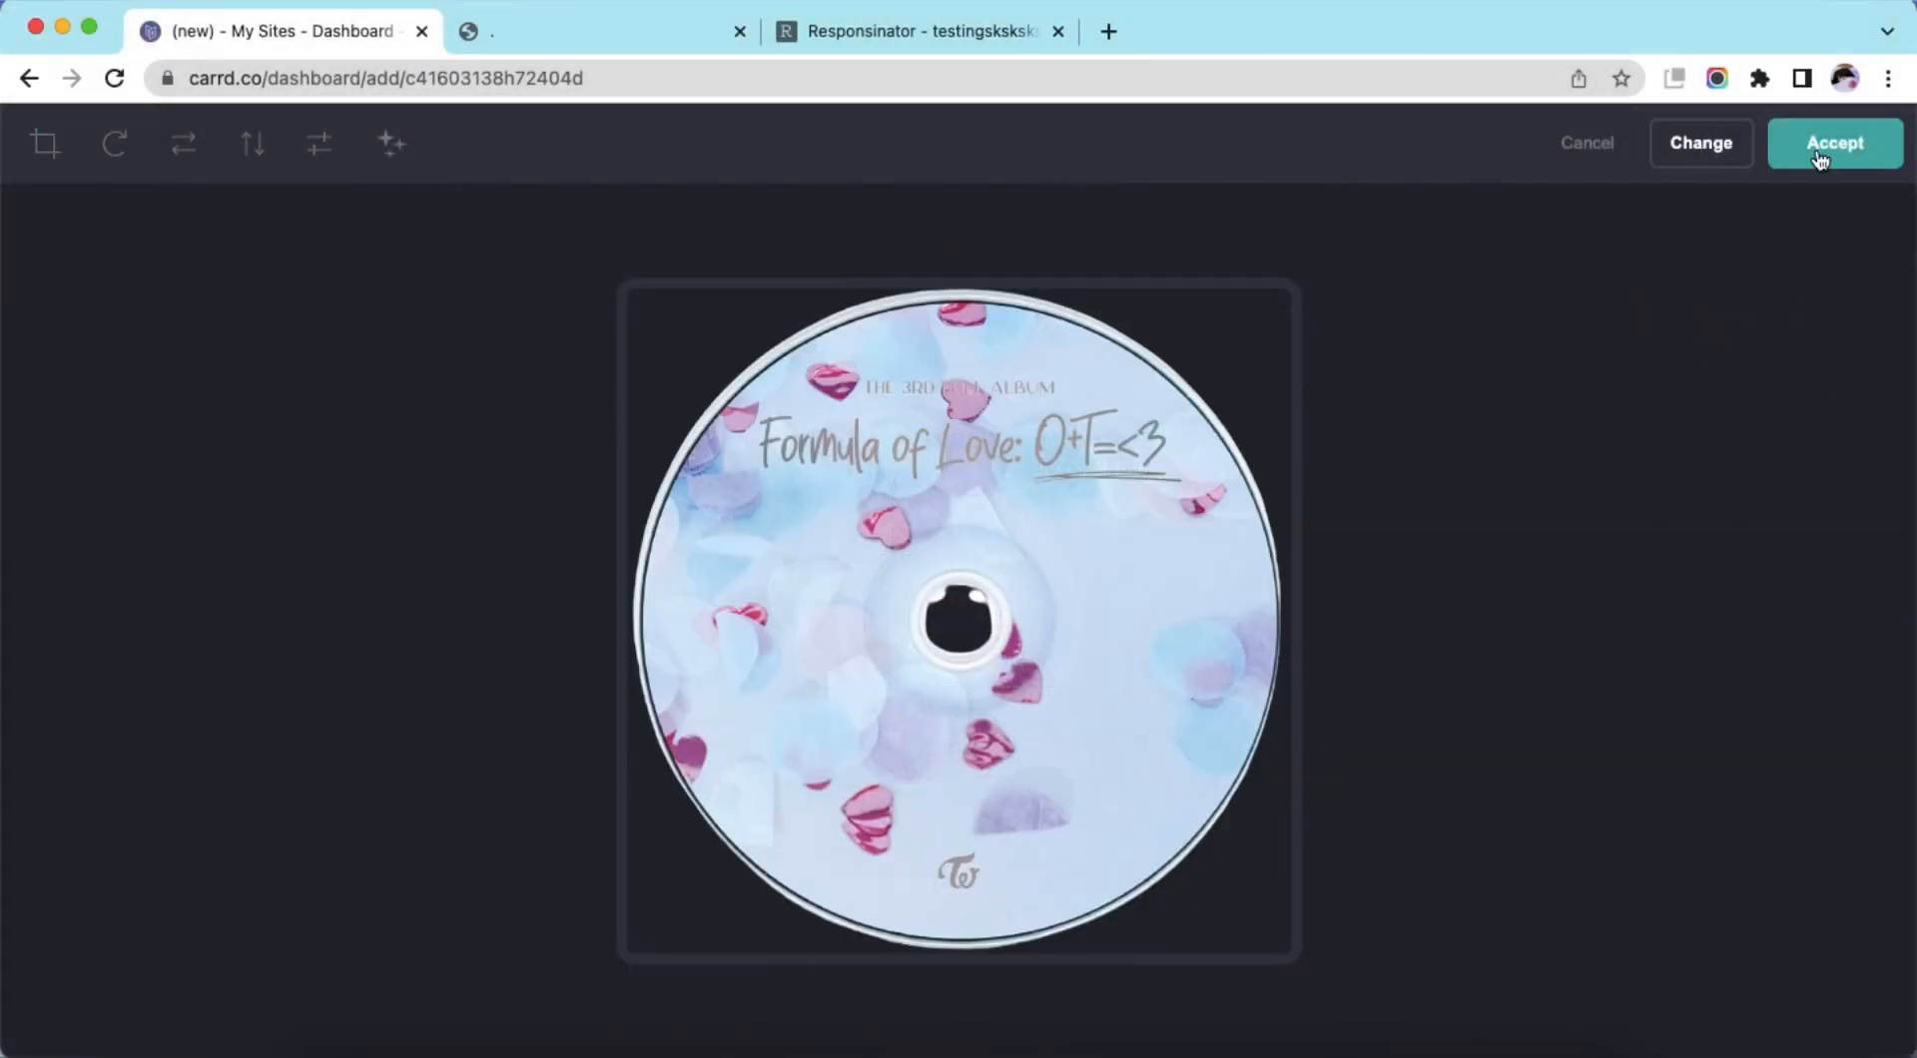
{"action": "left_click", "coordinate": [1823, 164]}
Upload the white "Twice The Story Begins" CD image to the third gallery slot and accept it
{"action": "left_click", "coordinate": [266, 428]}
{"action": "left_click", "coordinate": [265, 494]}
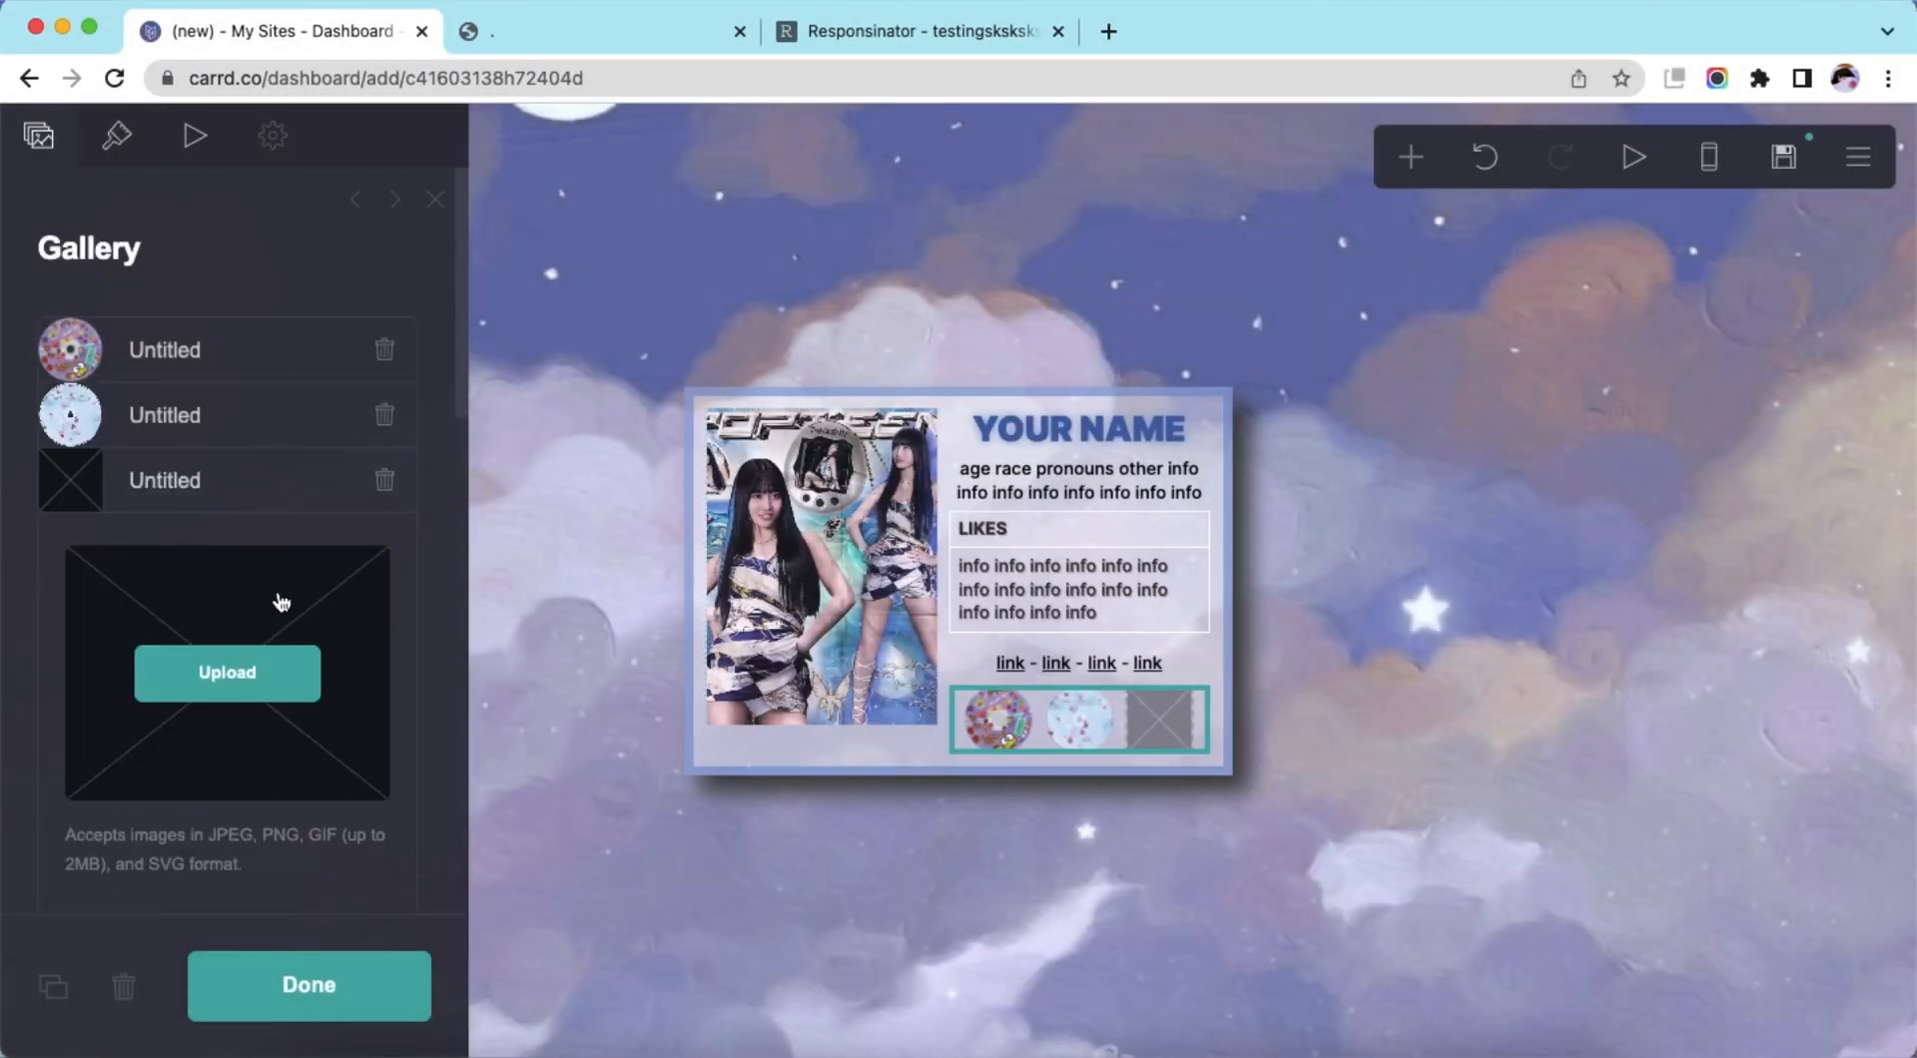
{"action": "left_click", "coordinate": [228, 672]}
{"action": "double_click", "coordinate": [792, 349]}
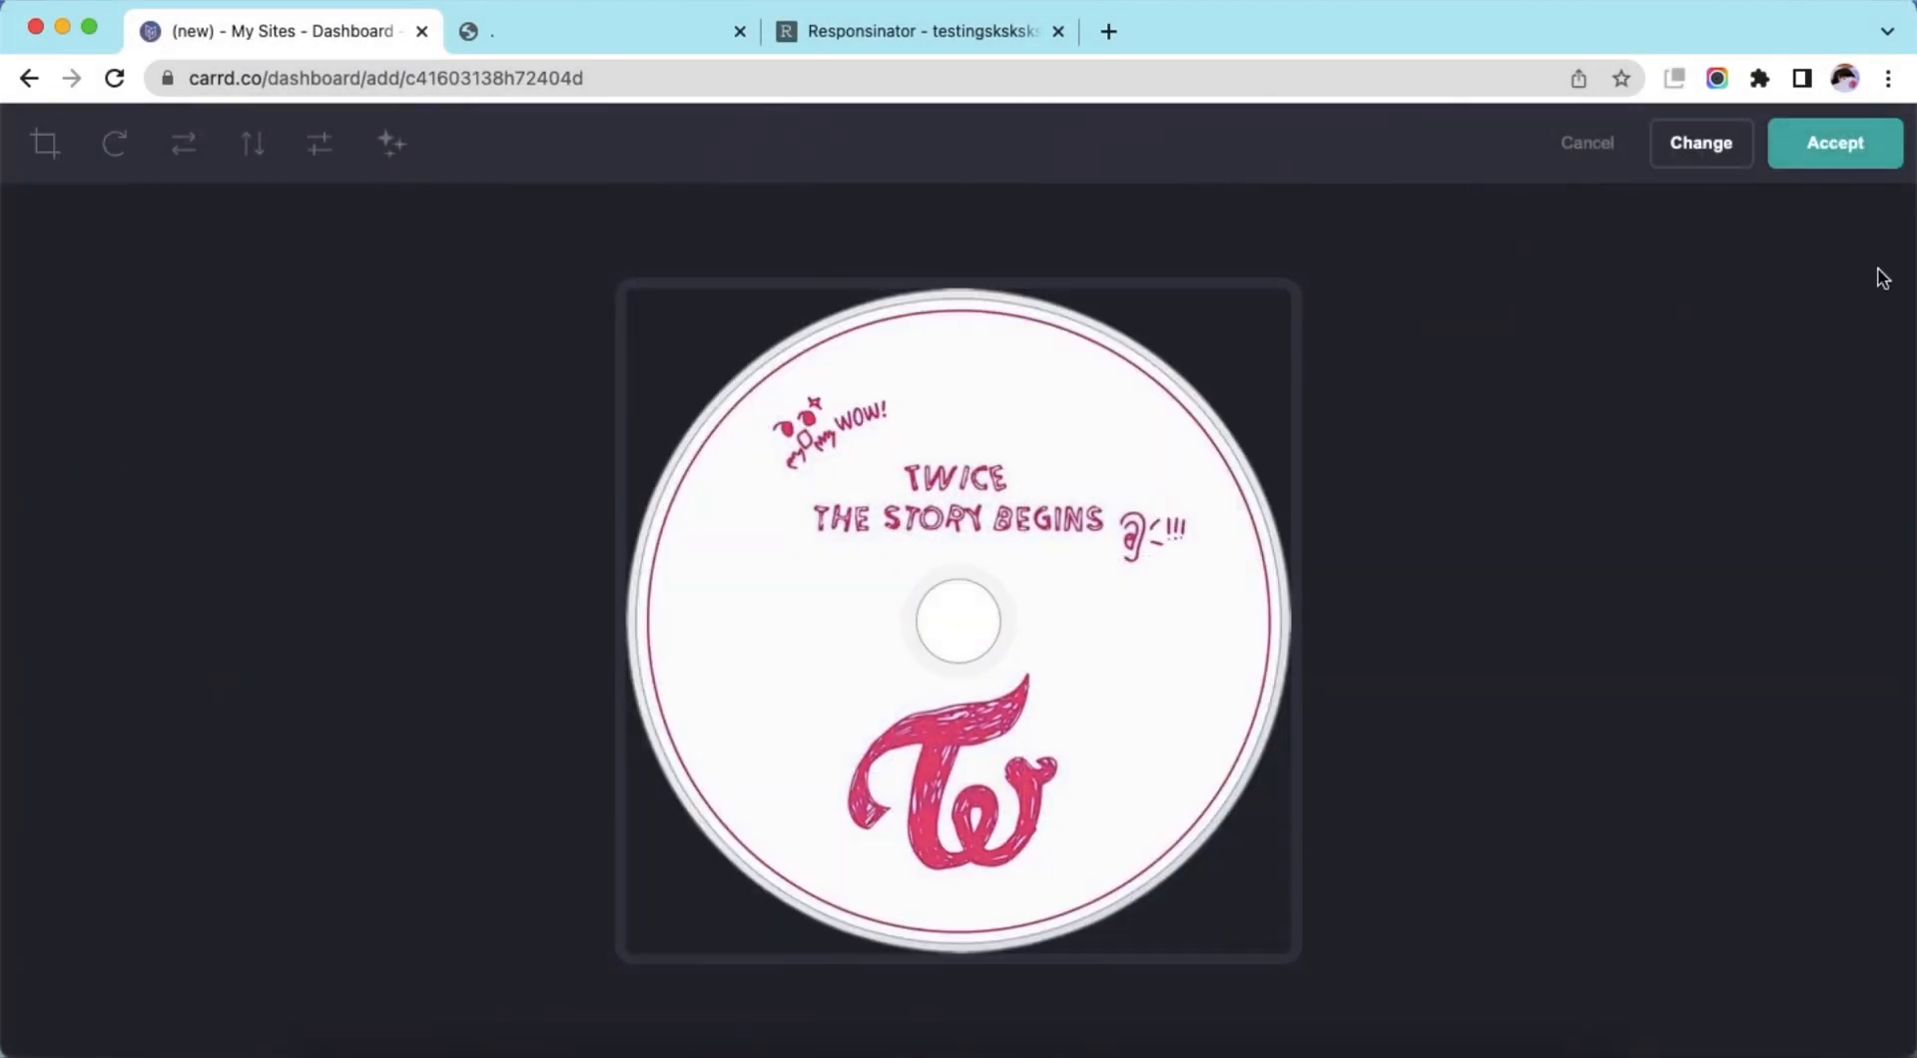
{"action": "left_click", "coordinate": [1870, 146]}
{"action": "left_click", "coordinate": [1645, 516]}
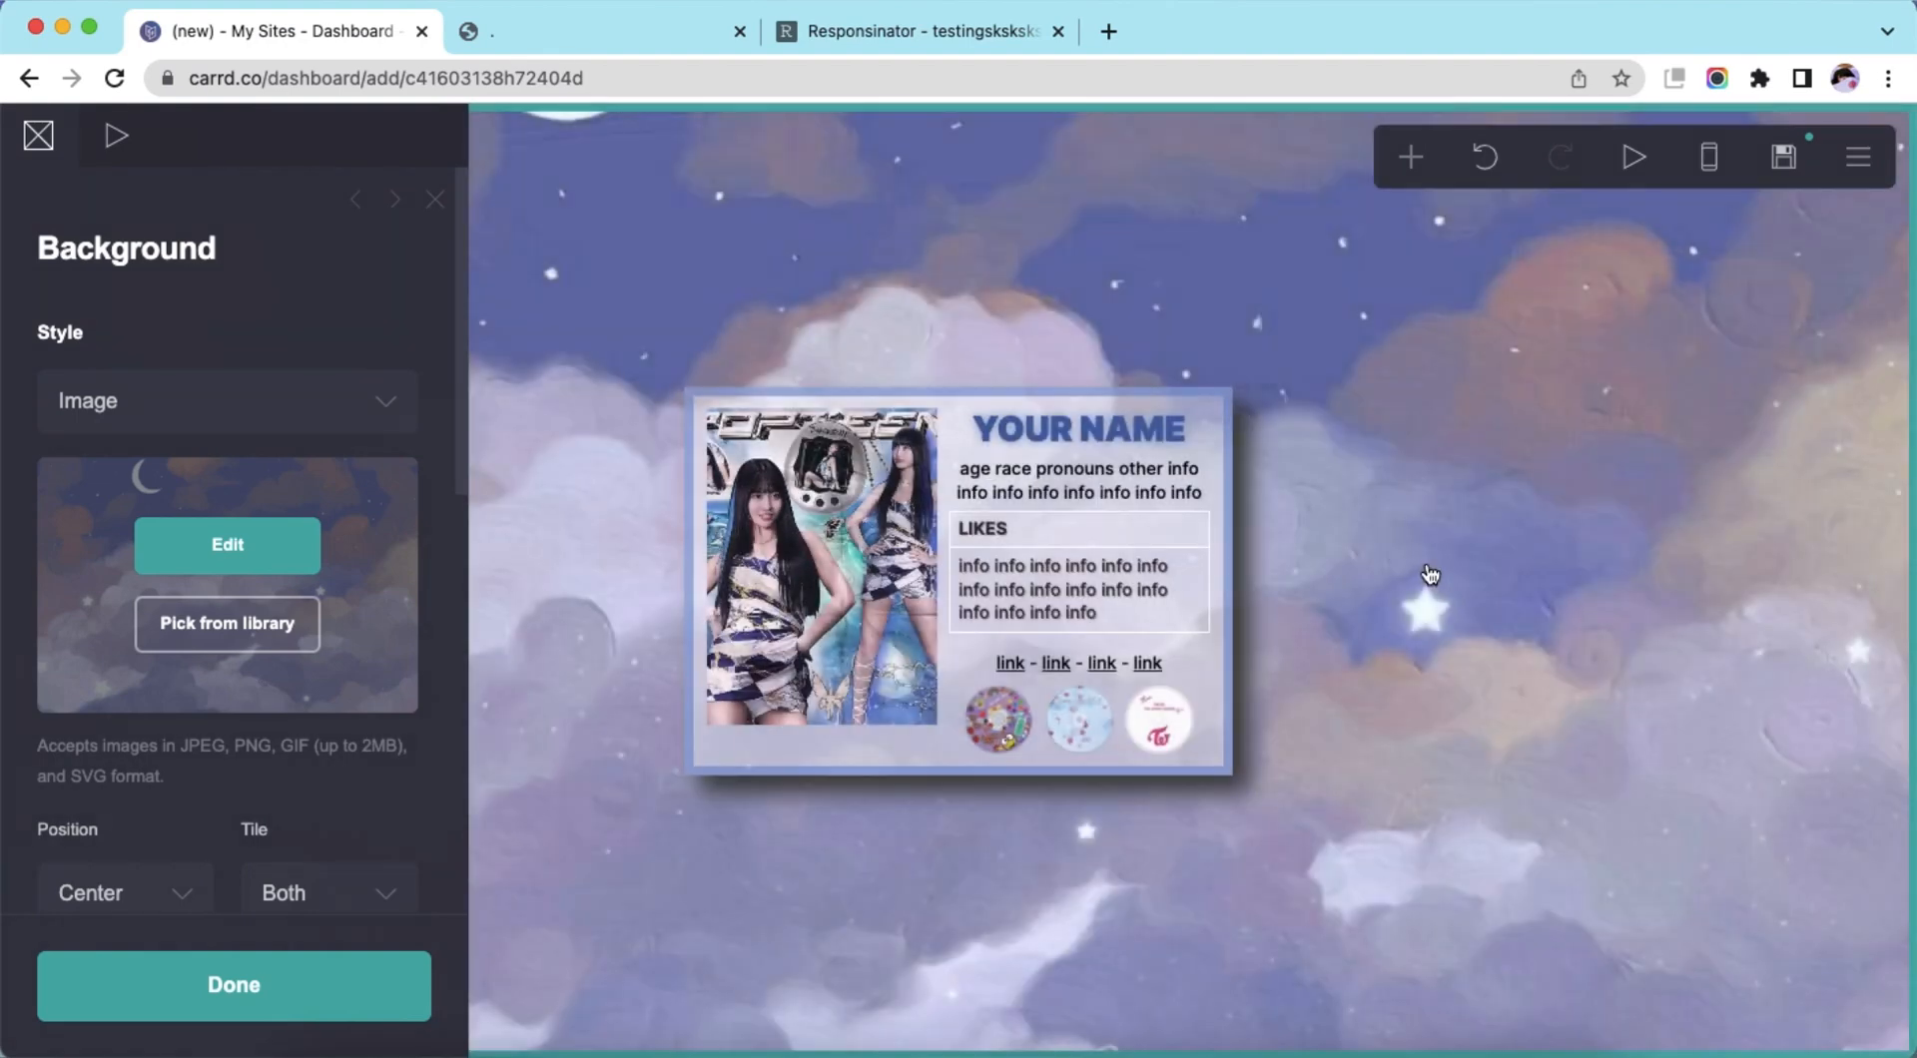
{"action": "left_click", "coordinate": [1431, 575]}
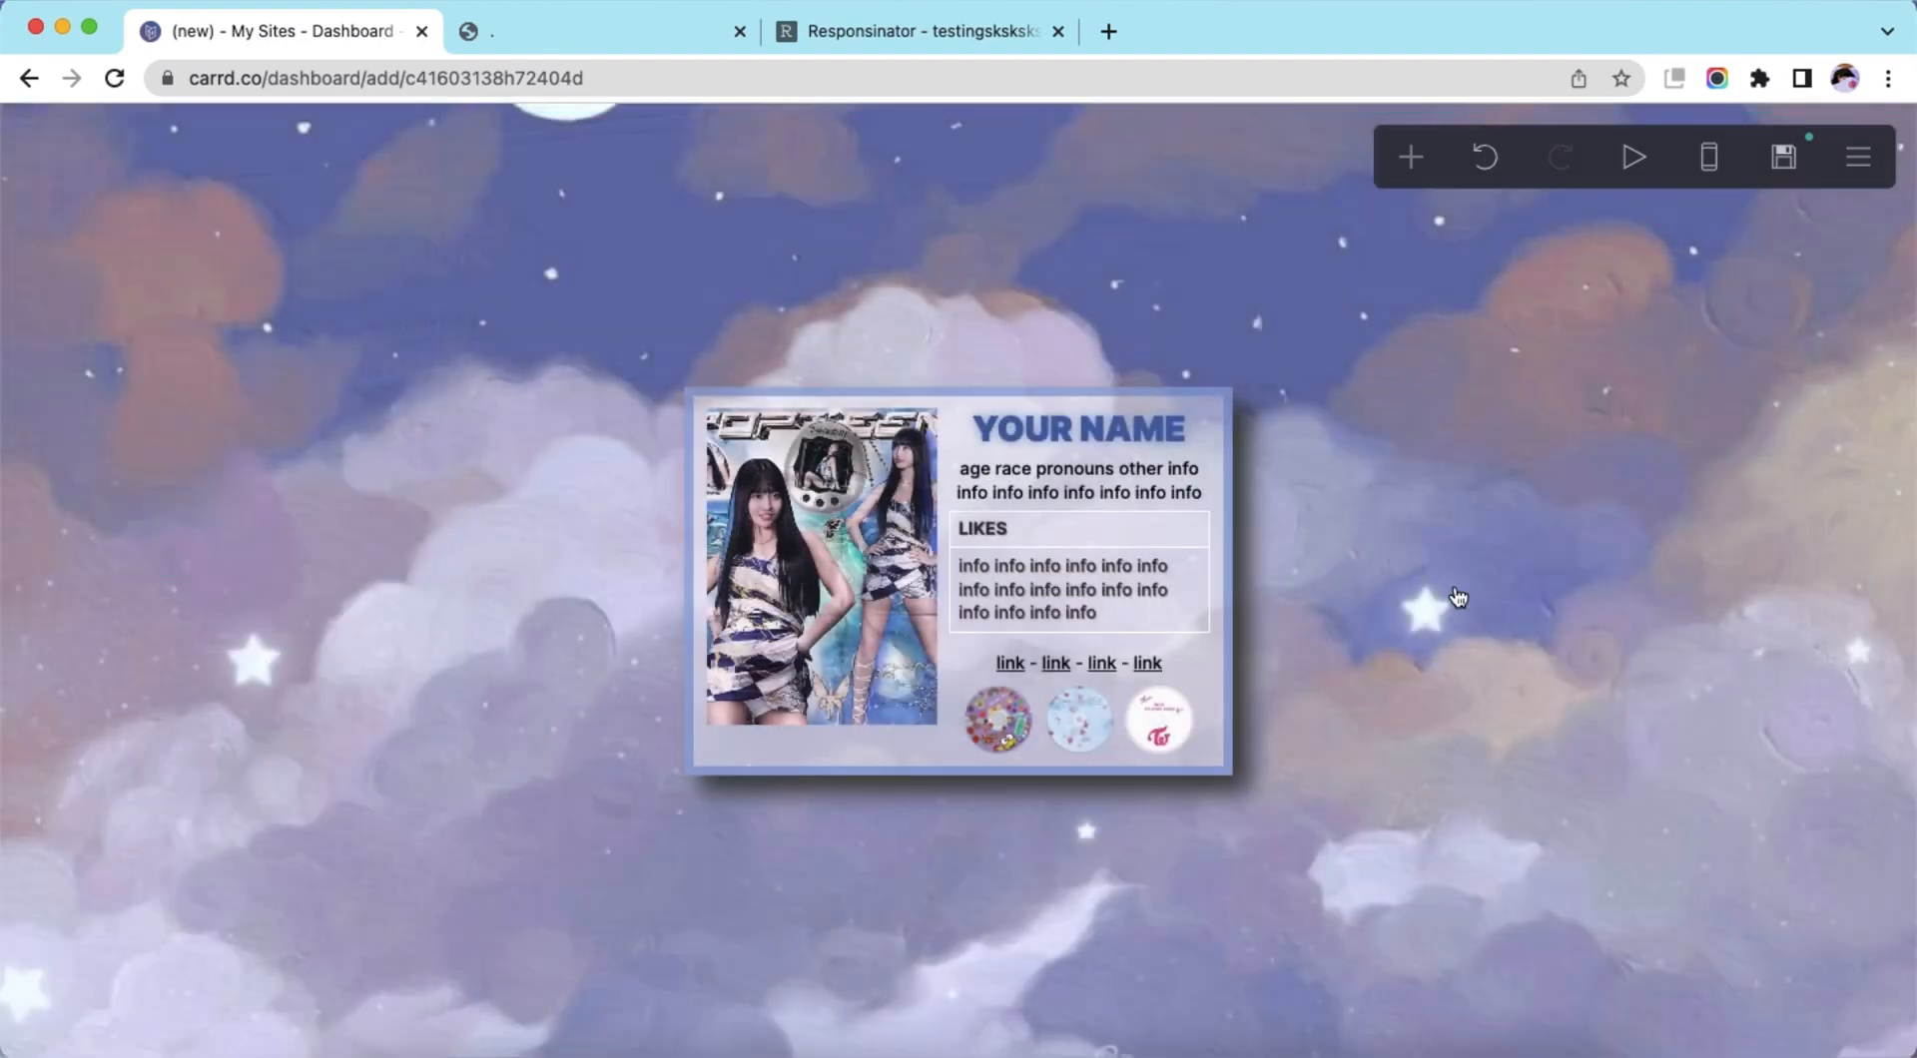
Add a text element below the picture reading "BYF*==BYF==*BYF"
{"action": "left_click", "coordinate": [815, 599]}
{"action": "left_click", "coordinate": [1410, 156]}
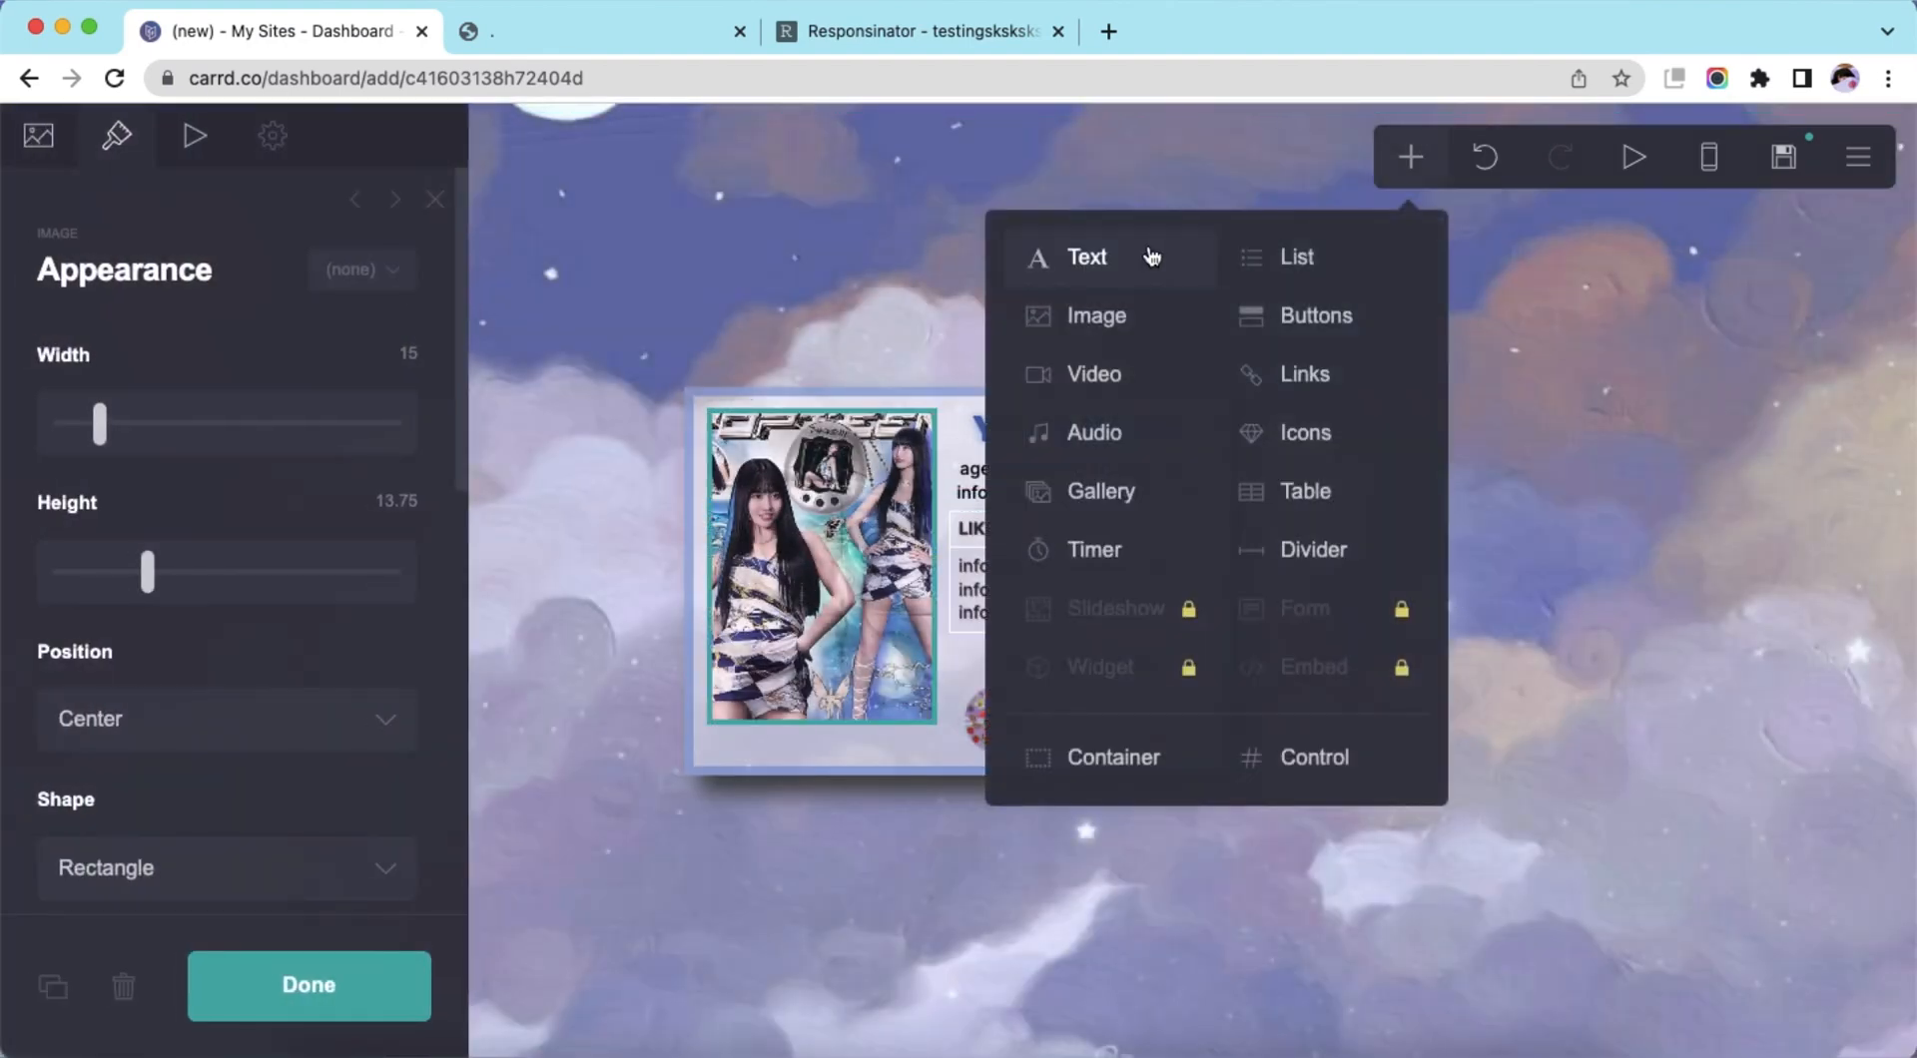
{"action": "left_click", "coordinate": [1148, 257]}
{"action": "left_click_drag", "start_coordinate": [133, 340], "coordinate": [10, 341]}
{"action": "type", "text": "*="}
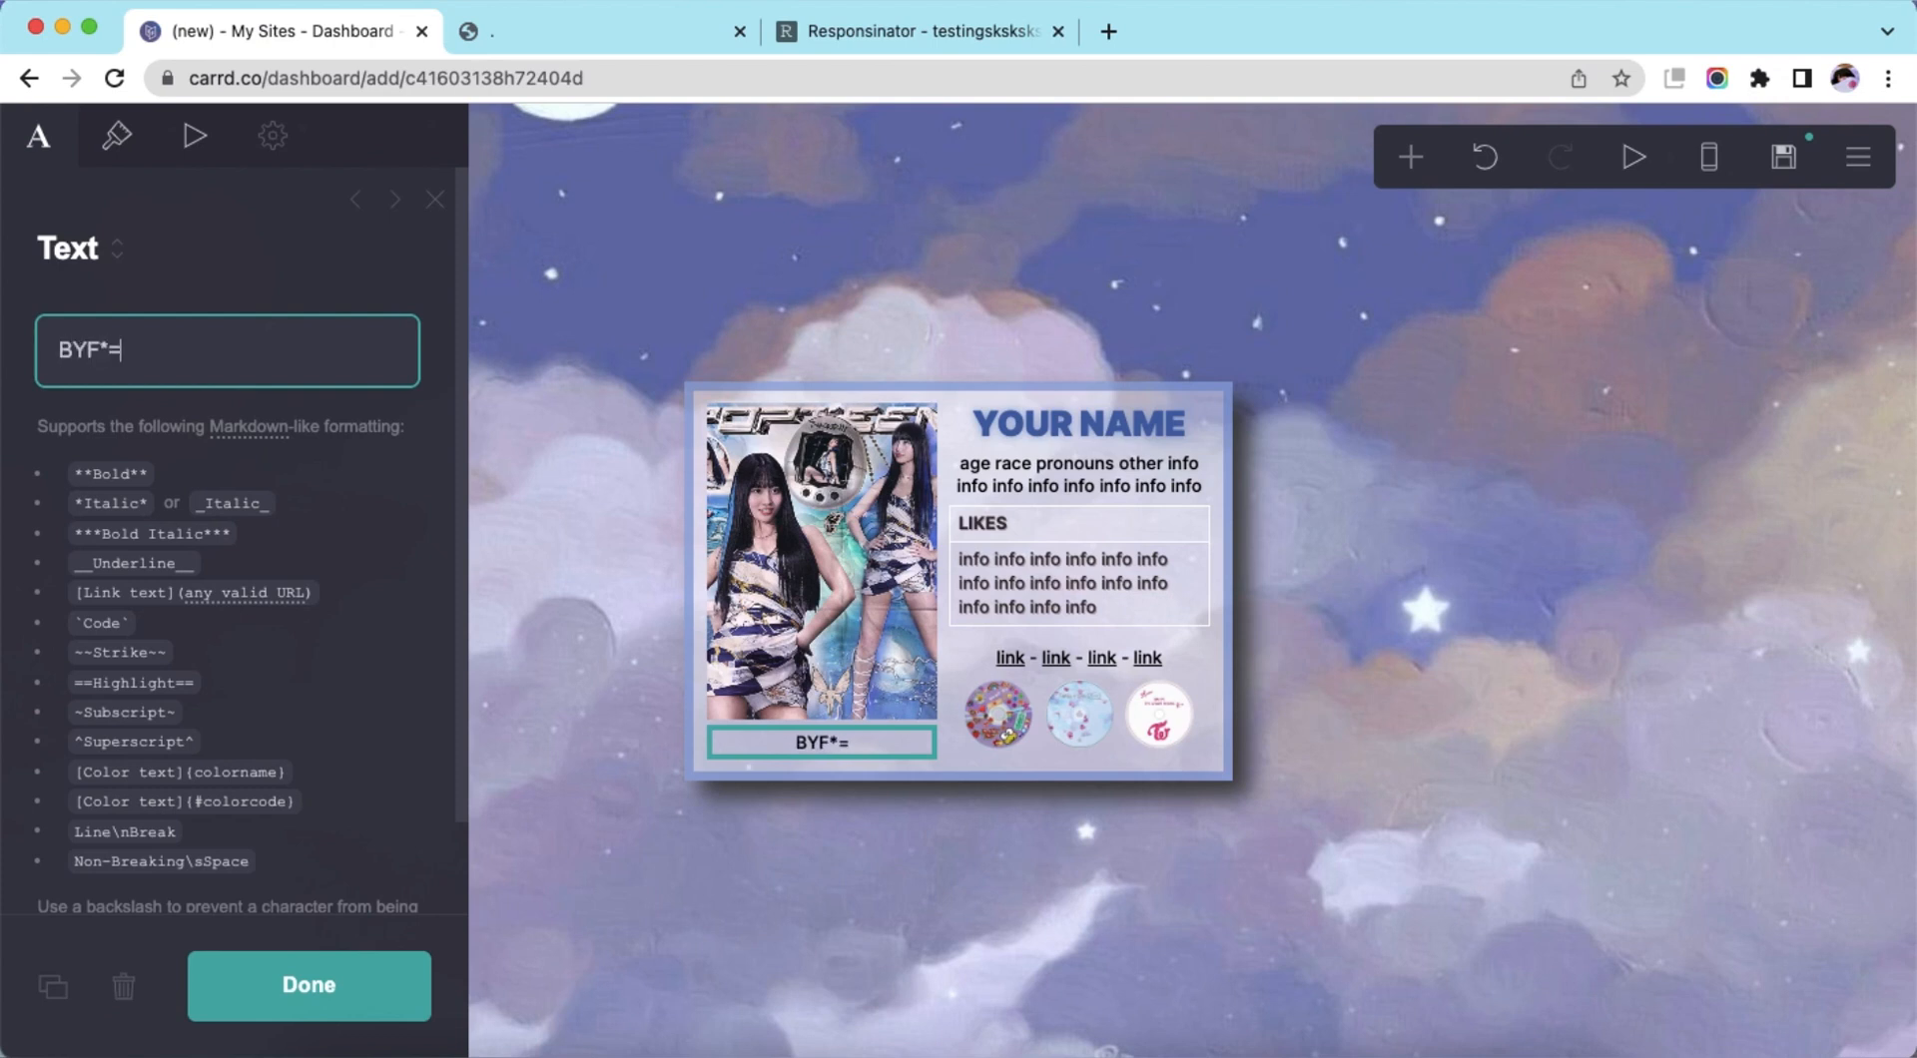
{"action": "type", "text": "=BYF*"}
{"action": "type", "text": "==*BYF"}
Set the BYF heading's color to #4563A6 and its highlight colors to #677DA1 and #FF000000
{"action": "left_click", "coordinate": [116, 137]}
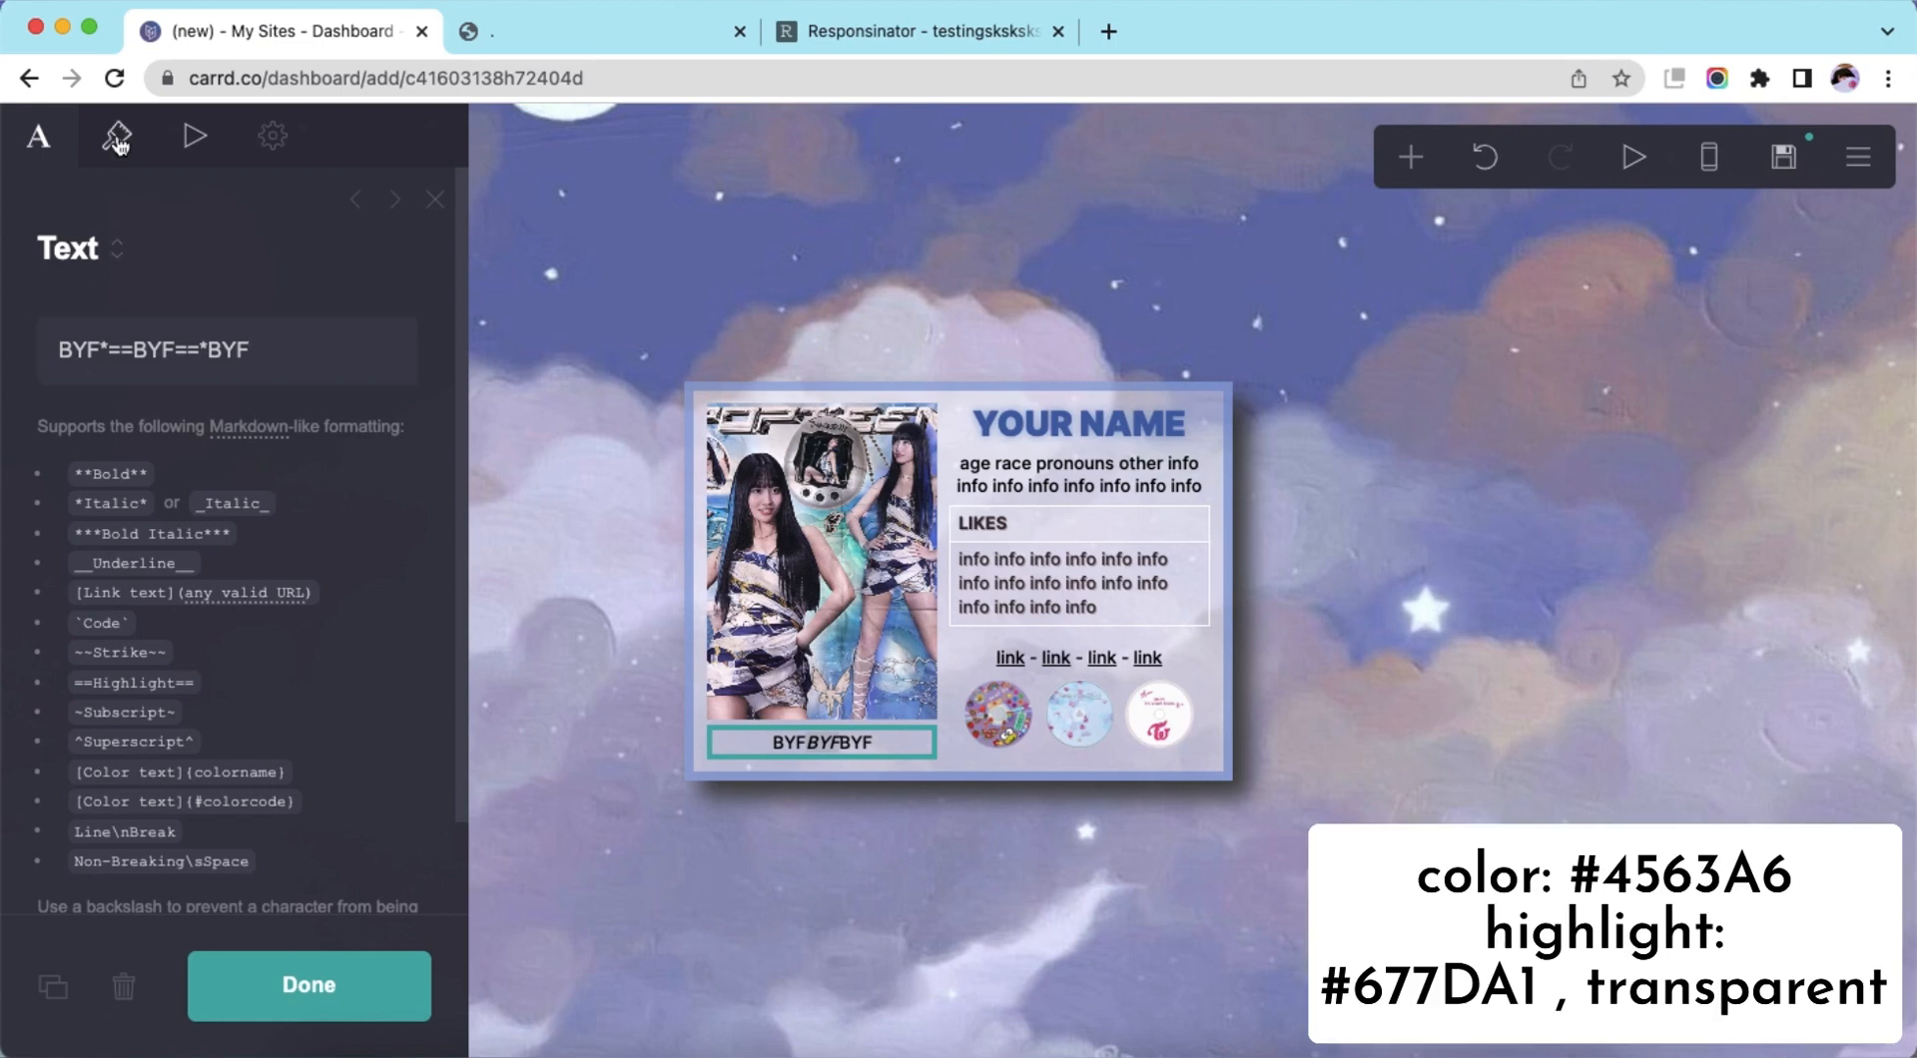
{"action": "left_click", "coordinate": [223, 419]}
{"action": "type", "text": "#4563"}
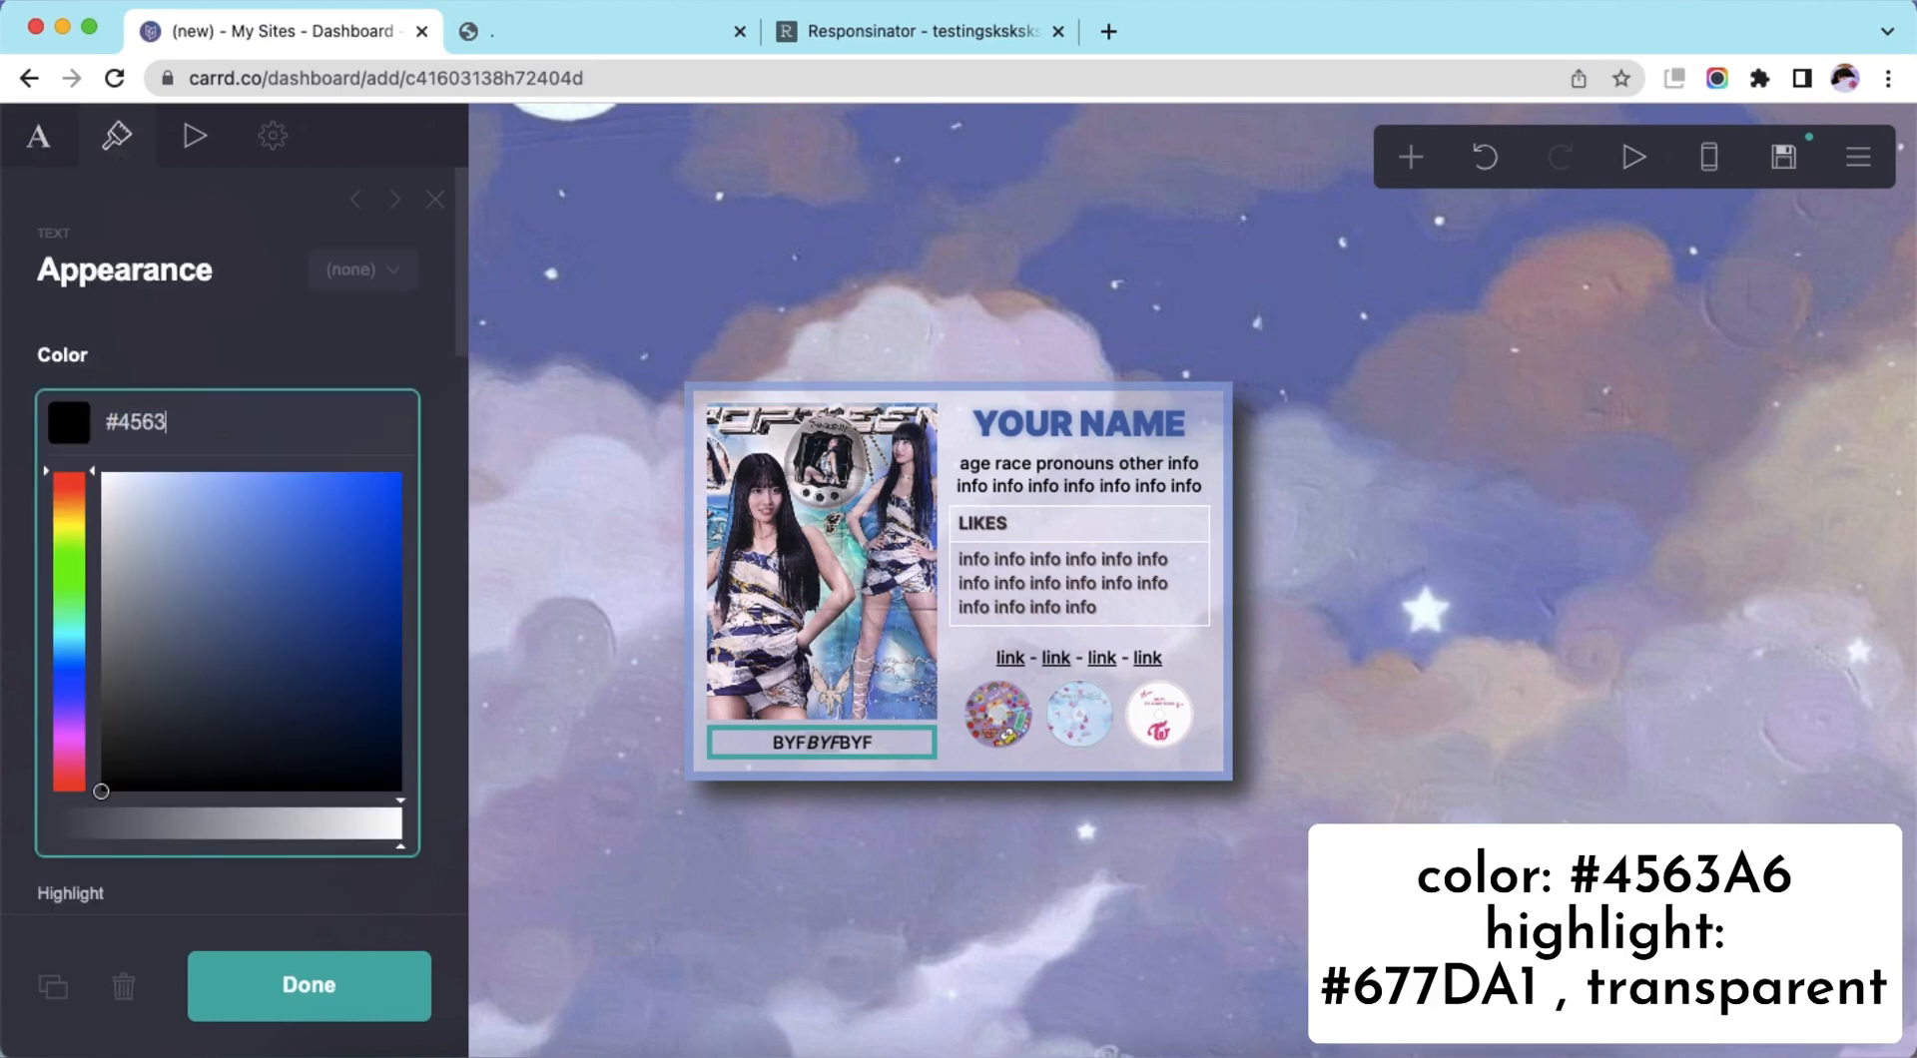
{"action": "type", "text": "A6"}
{"action": "key", "text": "Return"}
{"action": "left_click", "coordinate": [191, 557]}
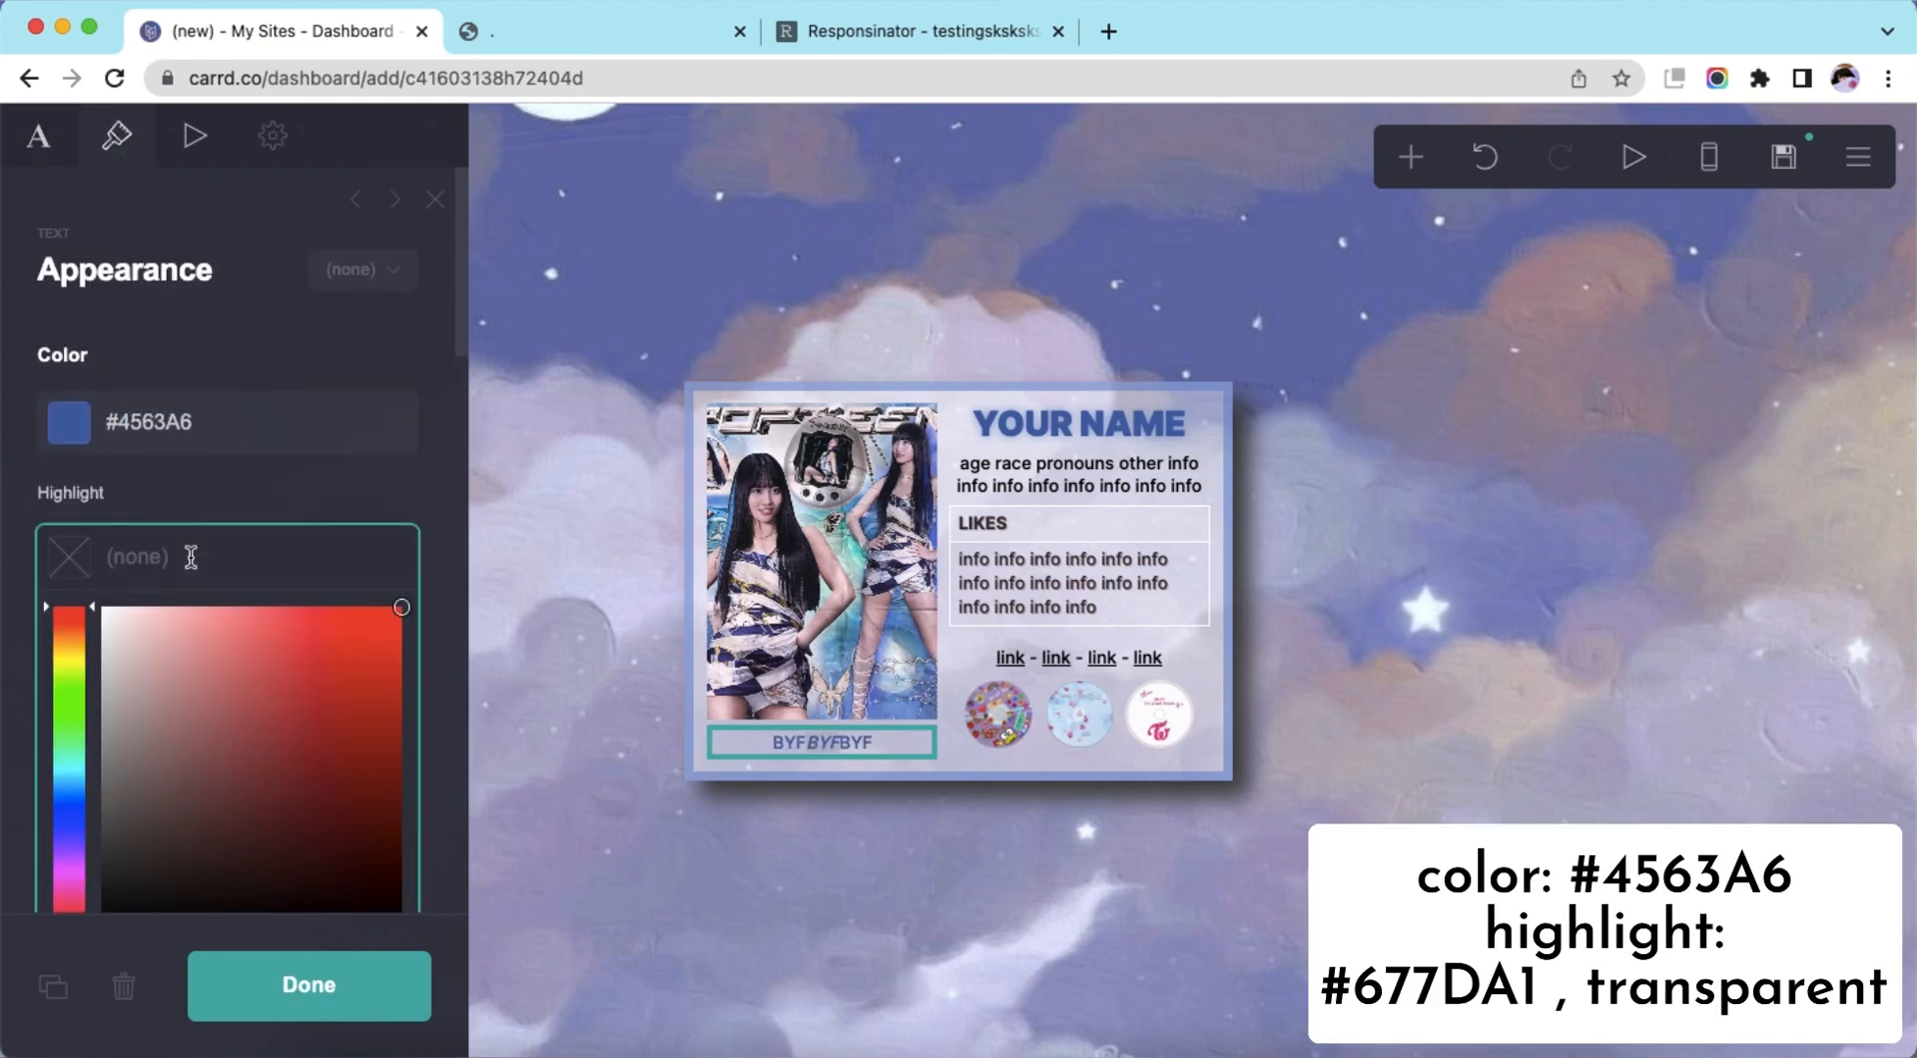
{"action": "type", "text": "#677DA1"}
{"action": "key", "text": "Return"}
{"action": "left_click", "coordinate": [348, 567]}
{"action": "scroll", "coordinate": [328, 732], "scroll_direction": "down", "scroll_amount": 2}
{"action": "type", "text": "#FF000000"}
{"action": "left_click", "coordinate": [233, 302]}
Set the BYF heading's size to 1.375, weight to Heavy and line spacing to 1
{"action": "left_click", "coordinate": [383, 613]}
{"action": "type", "text": "1.375"}
{"action": "key", "text": "Return"}
{"action": "scroll", "coordinate": [345, 649], "scroll_direction": "down", "scroll_amount": 2}
{"action": "left_click_drag", "start_coordinate": [346, 651], "coordinate": [404, 664]}
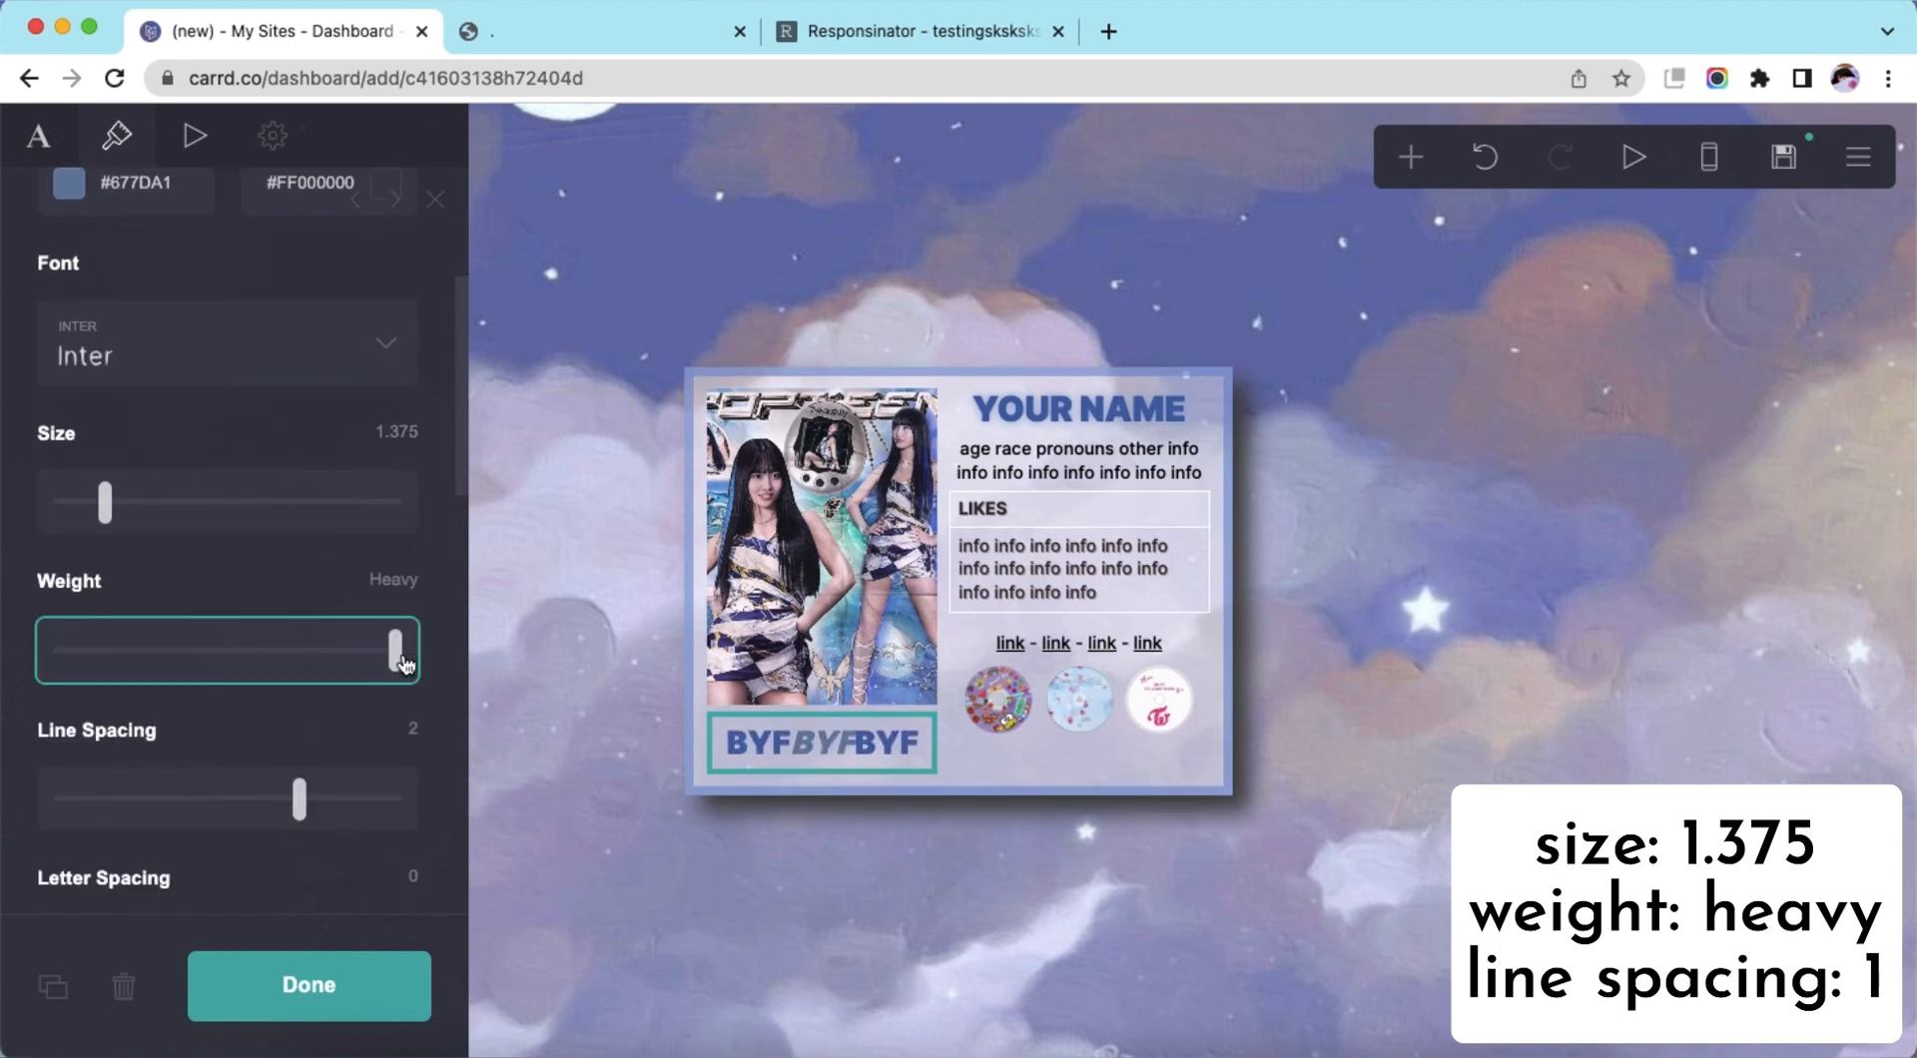
{"action": "scroll", "coordinate": [390, 612], "scroll_direction": "down", "scroll_amount": 2}
{"action": "left_click", "coordinate": [404, 534]}
{"action": "type", "text": "1"}
{"action": "key", "text": "Return"}
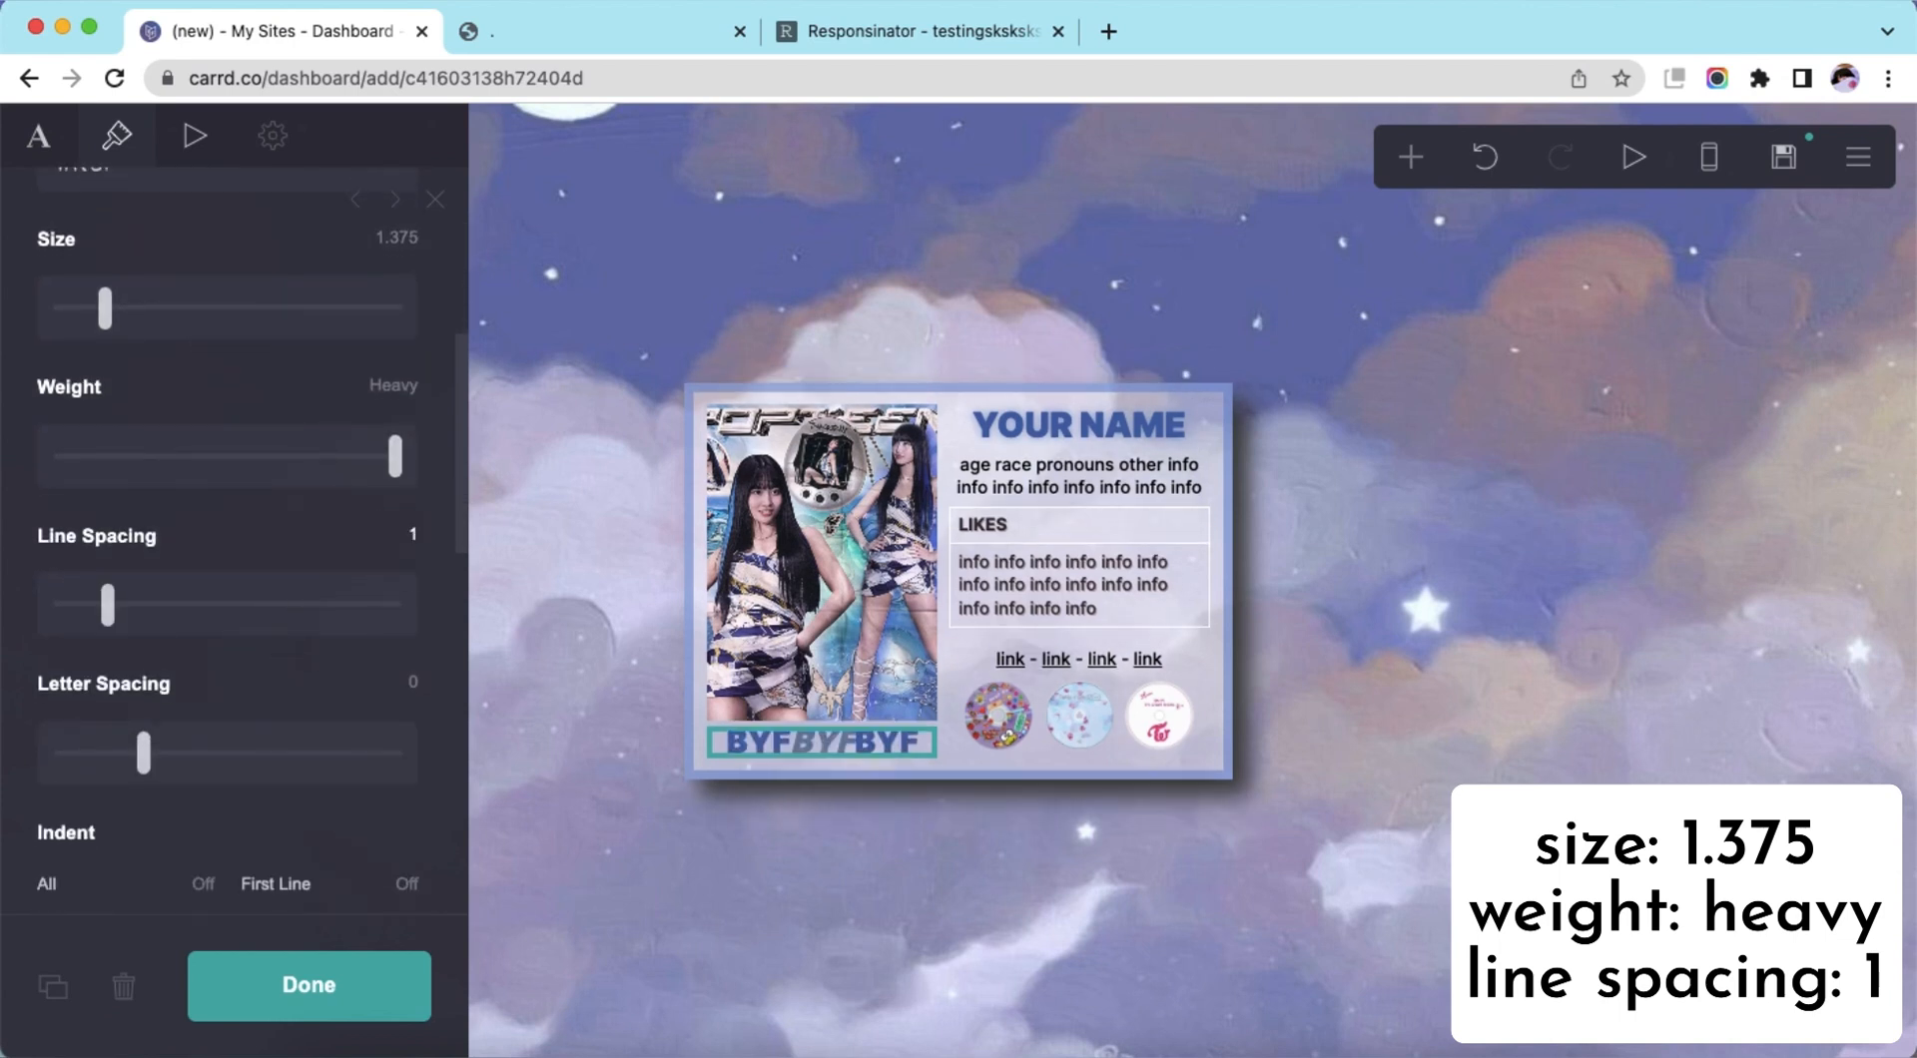
Give the BYF heading a #8FA3CF drop shadow with a blur of 0.625 and finish editing it
{"action": "scroll", "coordinate": [359, 662], "scroll_direction": "down", "scroll_amount": 10}
{"action": "left_click", "coordinate": [345, 628]}
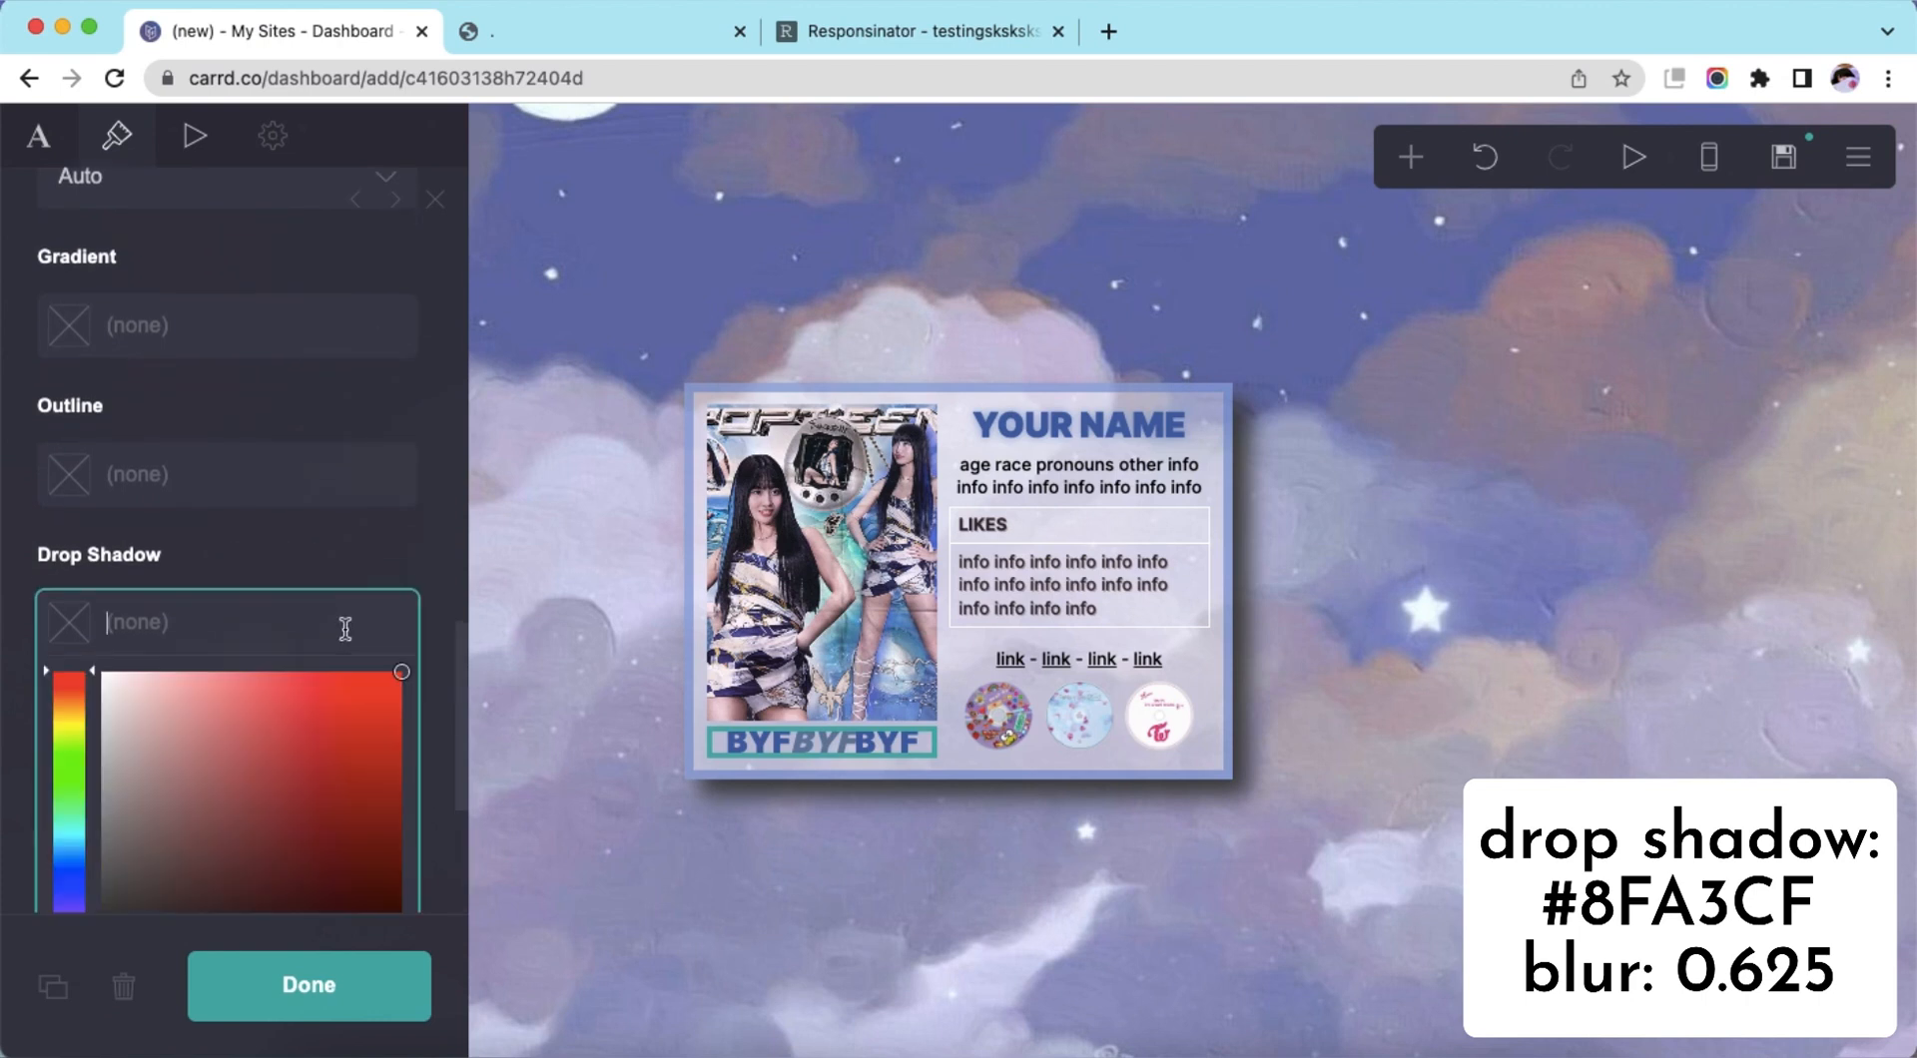
{"action": "type", "text": "#8FA3CF"}
{"action": "key", "text": "Return"}
{"action": "scroll", "coordinate": [404, 574], "scroll_direction": "down", "scroll_amount": 3}
{"action": "left_click", "coordinate": [403, 565]}
{"action": "type", "text": "0.625"}
{"action": "key", "text": "Return"}
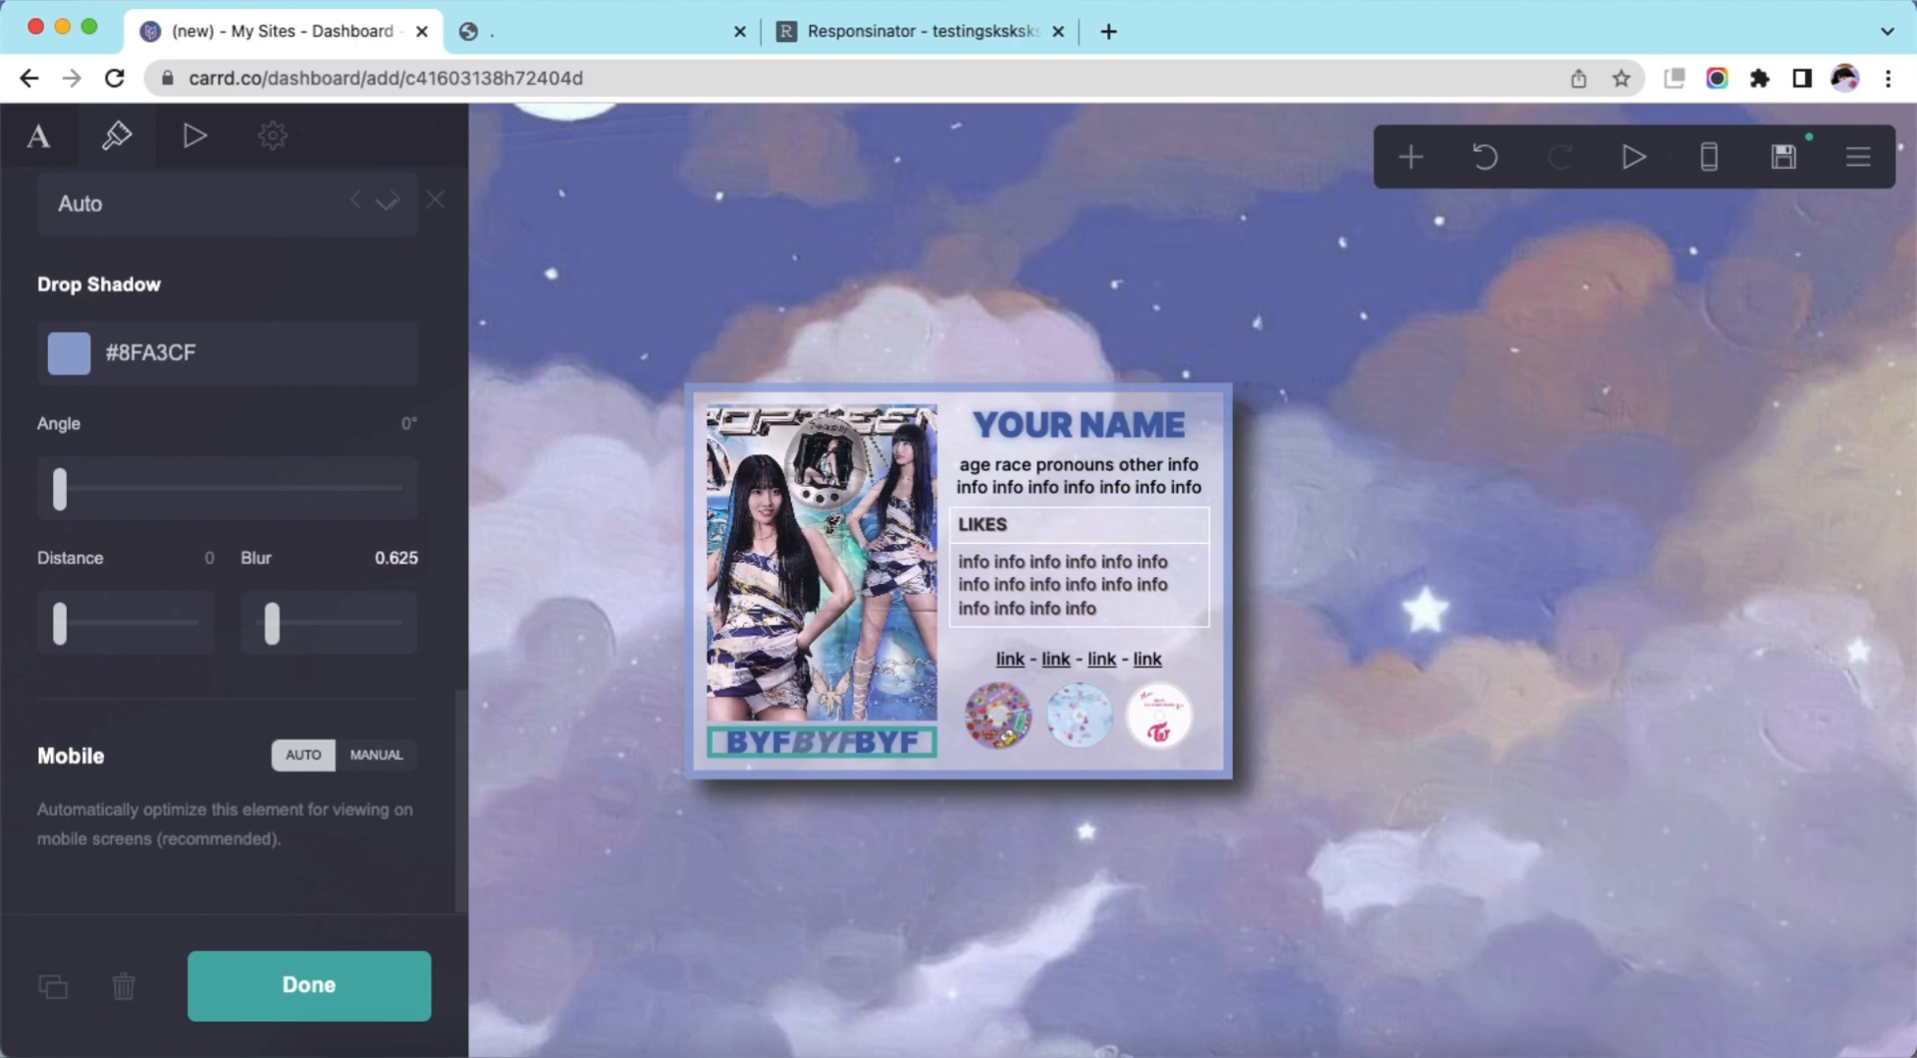
{"action": "left_click", "coordinate": [879, 888]}
{"action": "left_click", "coordinate": [1487, 551]}
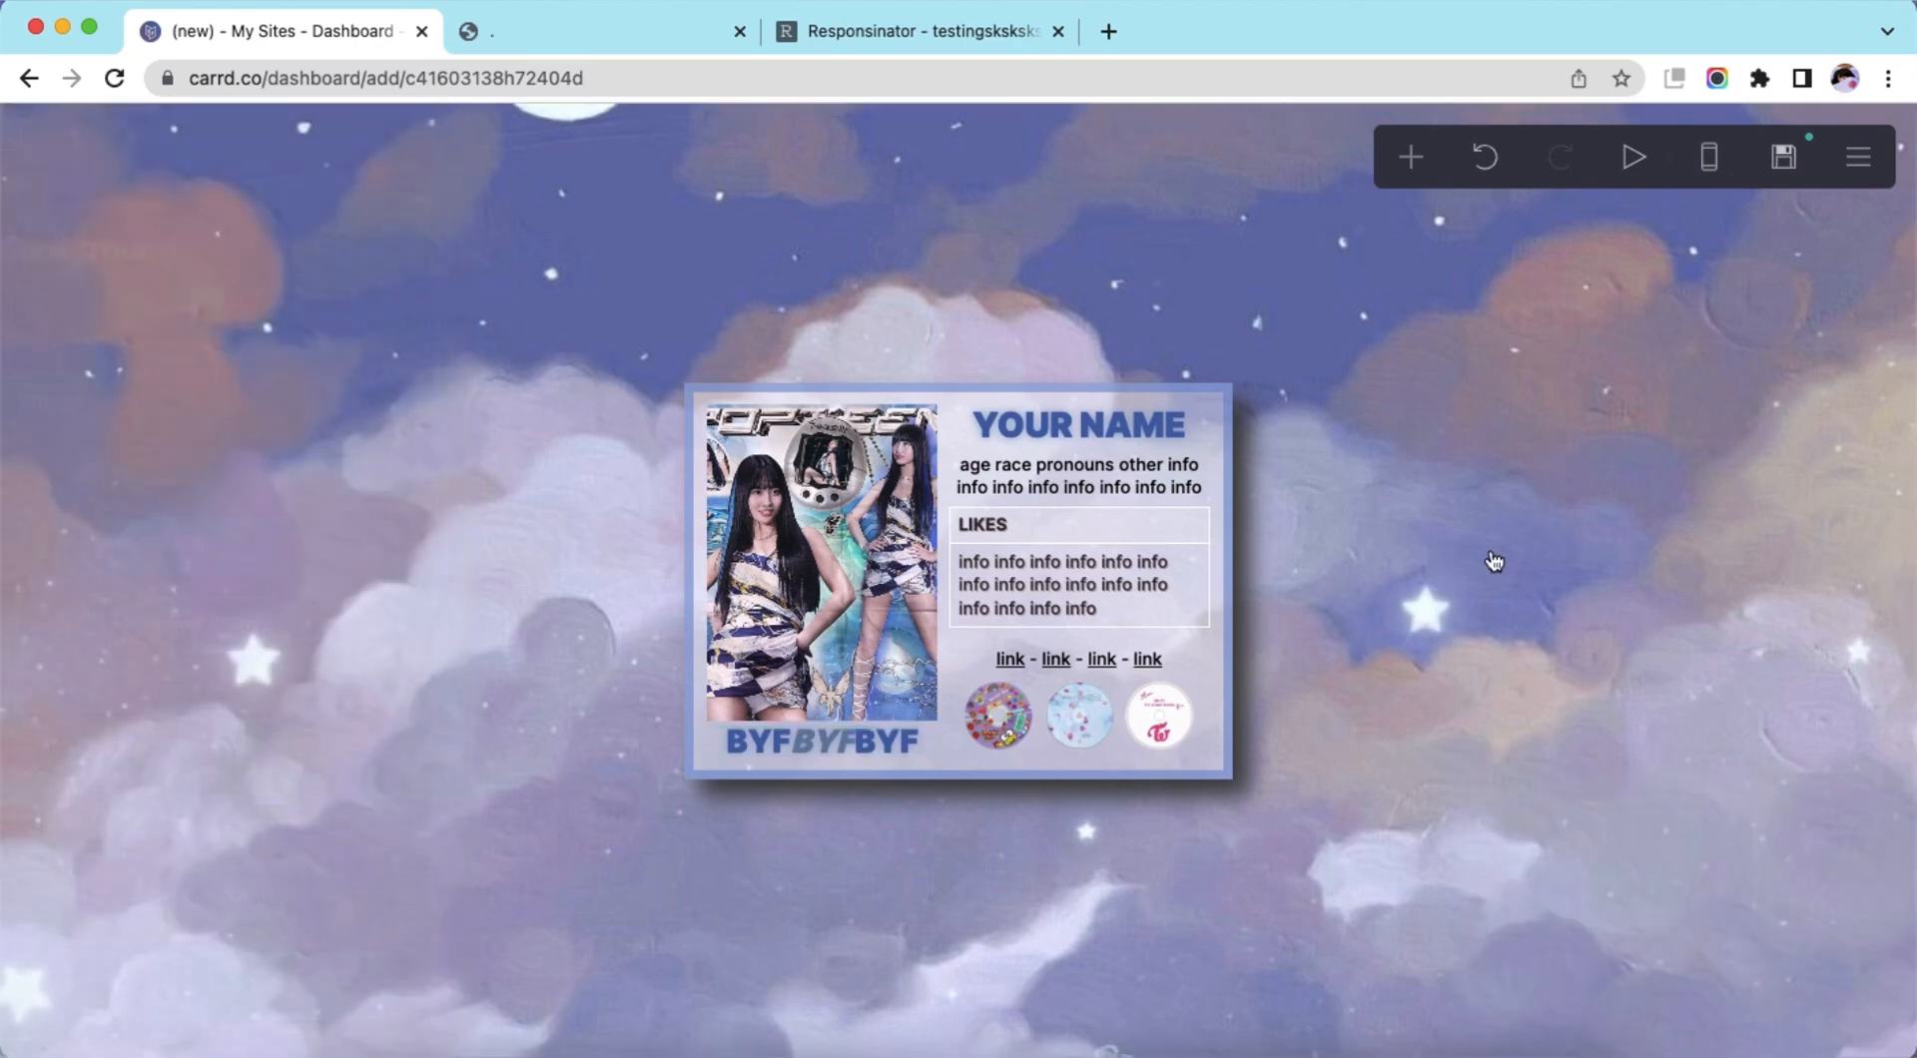
Duplicate the info text under YOUR NAME and place the copy below the BYF heading
{"action": "left_click", "coordinate": [1165, 494]}
{"action": "left_click", "coordinate": [53, 986]}
{"action": "left_click_drag", "start_coordinate": [1186, 517], "coordinate": [848, 746]}
Replace the copied text below the BYF heading with the word "info" repeated 28 times
{"action": "left_click", "coordinate": [76, 157]}
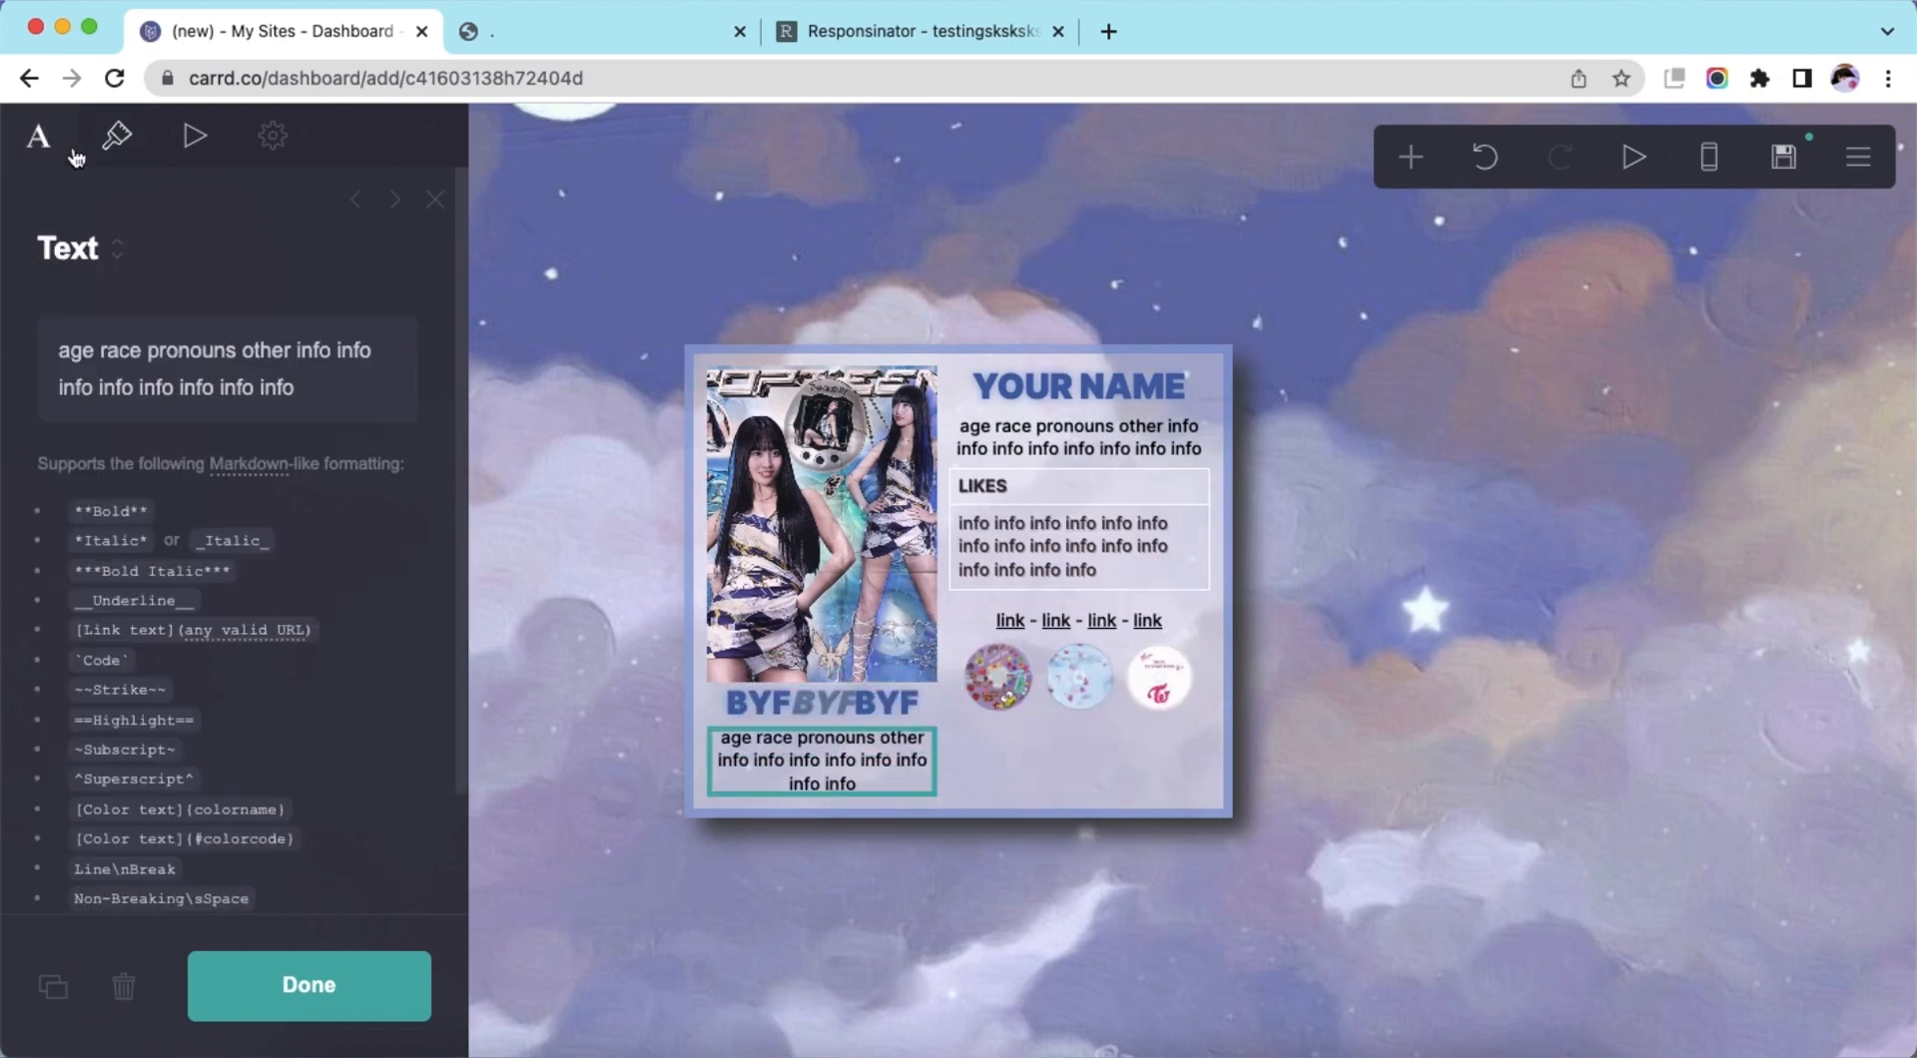
{"action": "left_click_drag", "start_coordinate": [292, 389], "coordinate": [10, 339]}
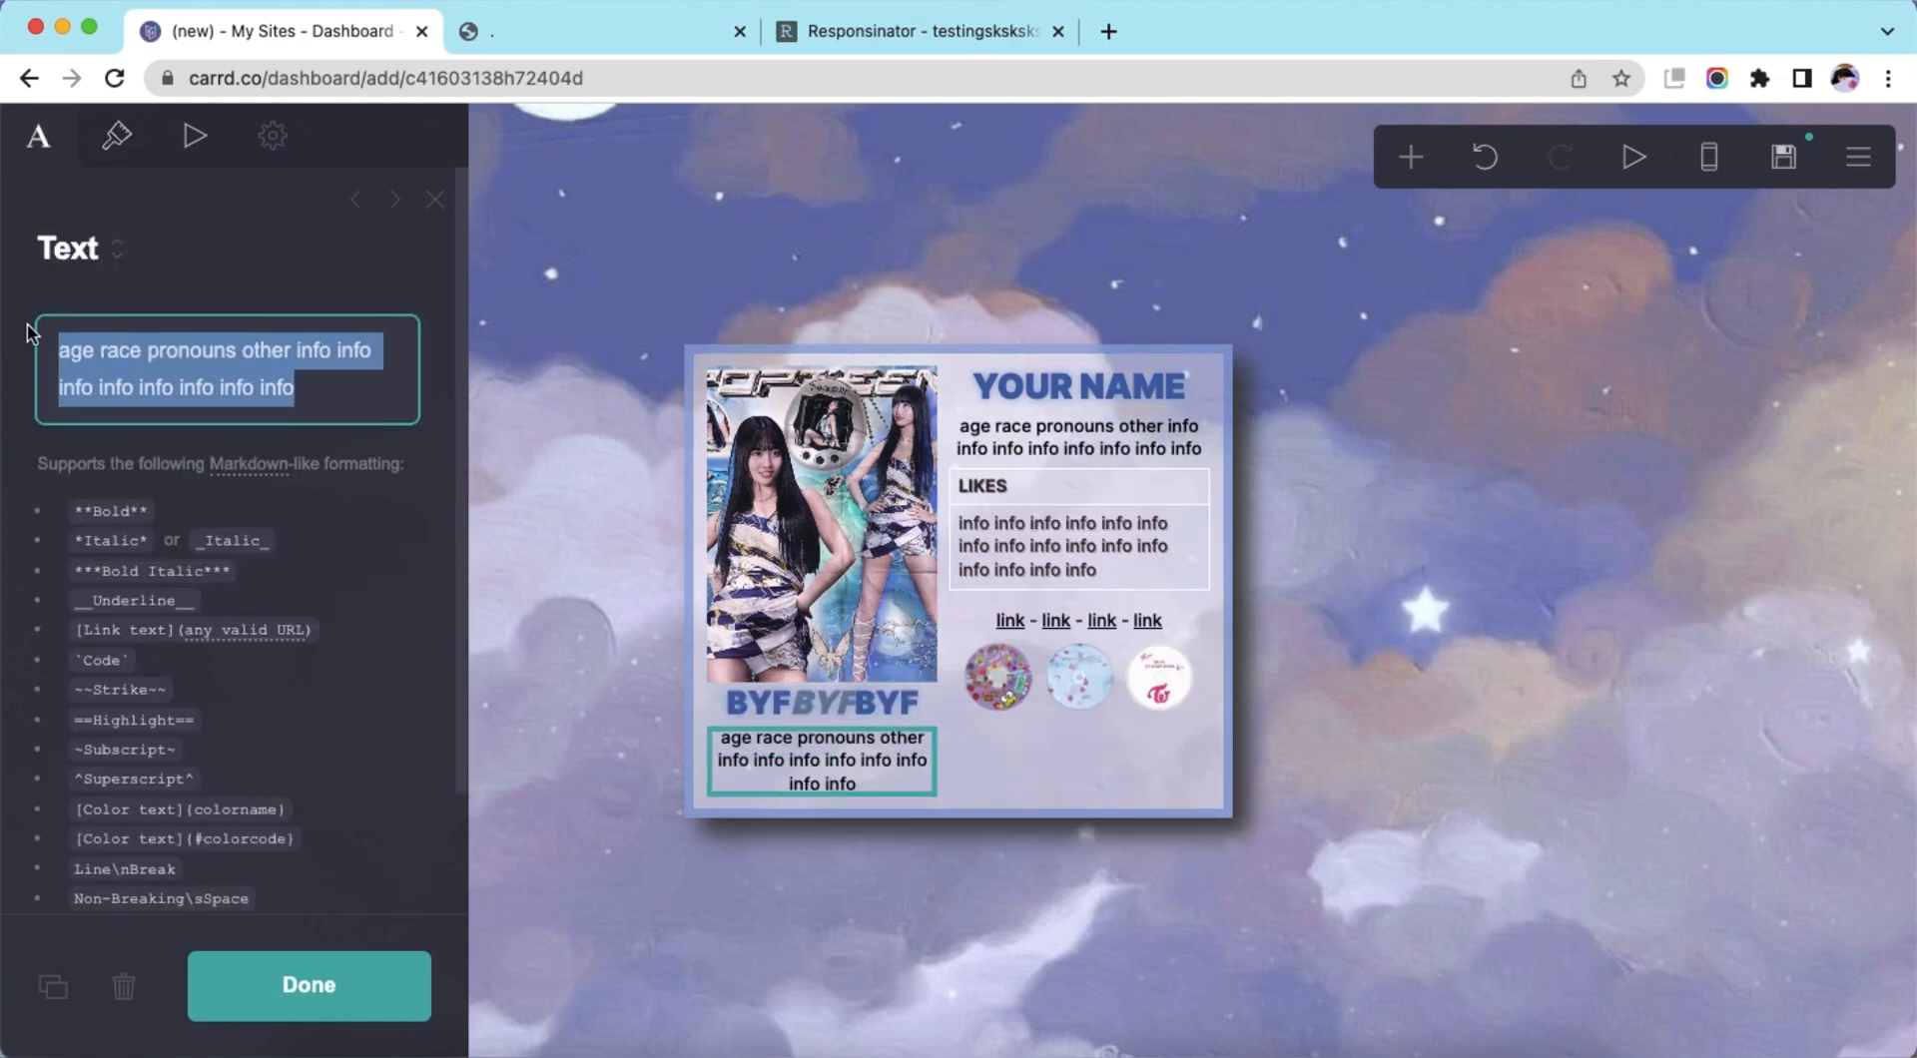
{"action": "type", "text": "info info info info info info info info info info info info info info info info"}
{"action": "type", "text": "info info info info info info info info info info info info info info info info"}
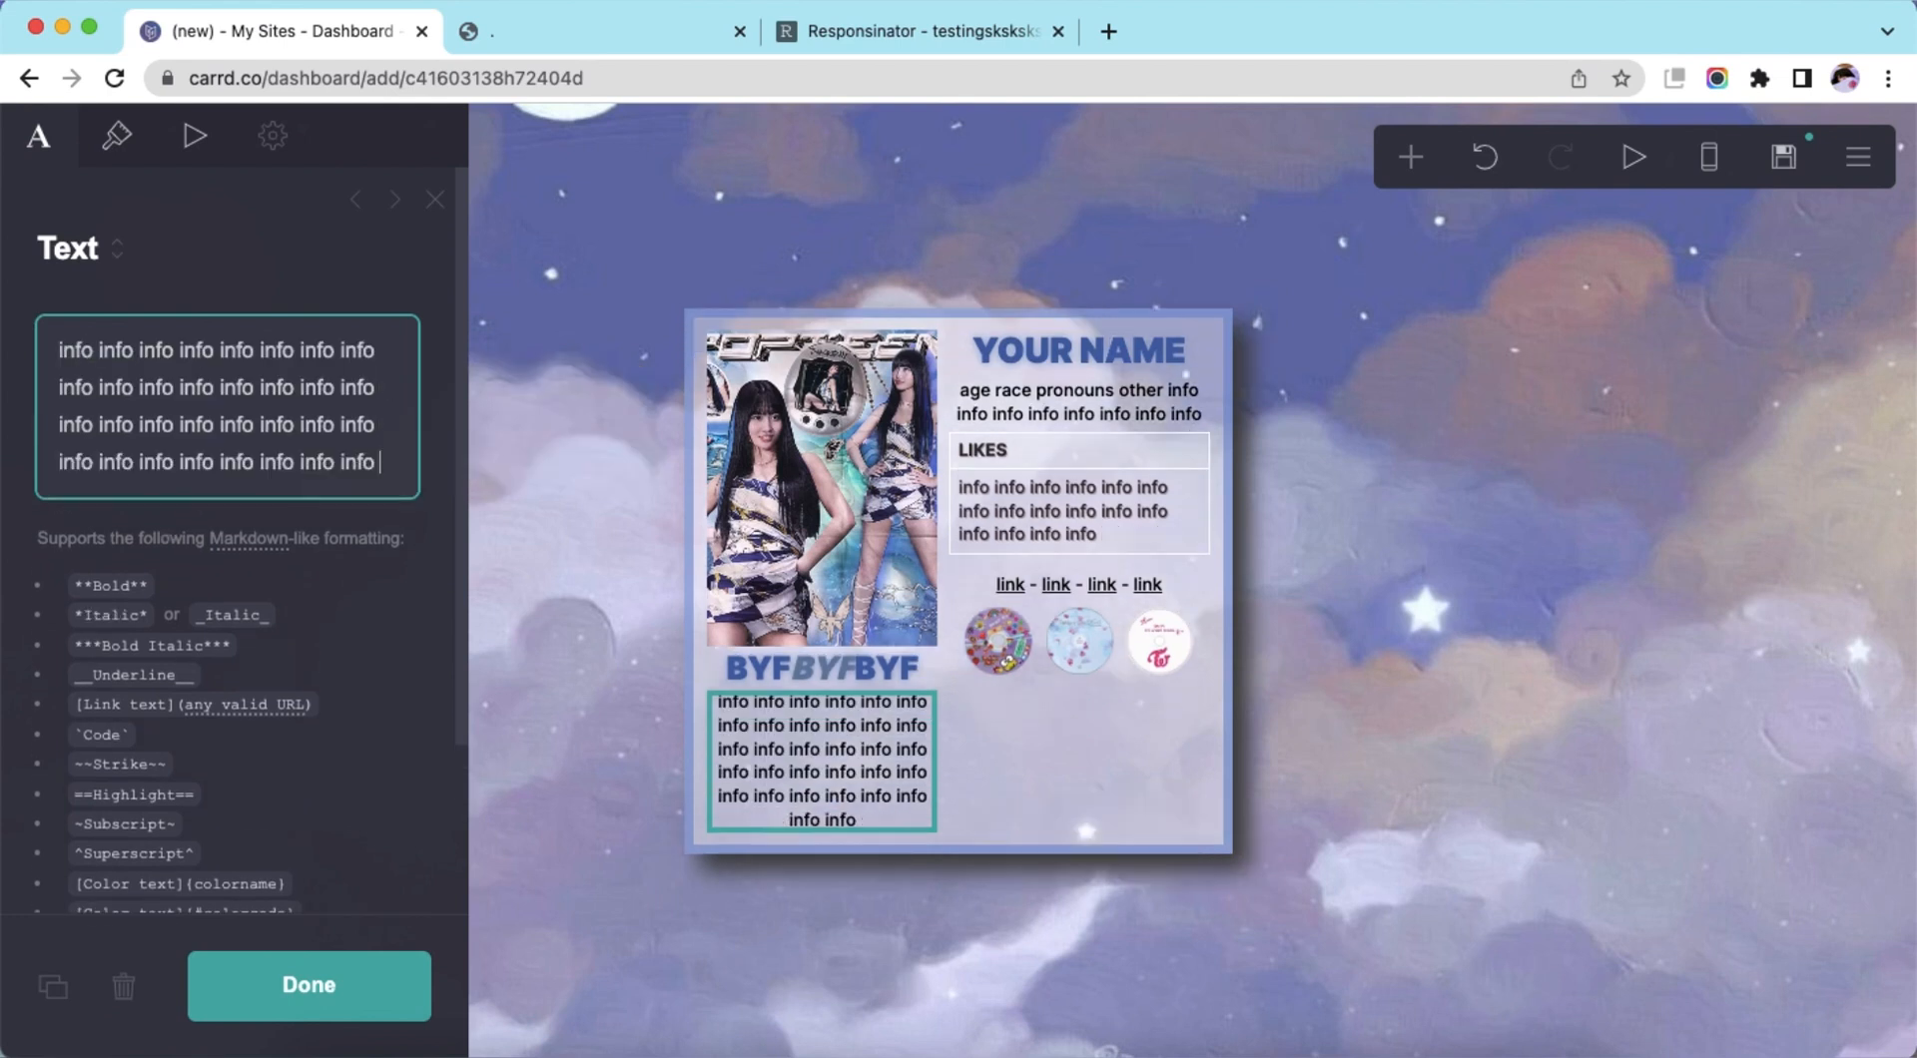
{"action": "left_click_drag", "start_coordinate": [213, 458], "coordinate": [446, 470]}
{"action": "key", "text": "BackSpace"}
Set the alignment of the text below the BYF heading to Left and check the page in mobile view
{"action": "left_click", "coordinate": [106, 148]}
{"action": "scroll", "coordinate": [227, 531], "scroll_direction": "down", "scroll_amount": 10}
{"action": "left_click", "coordinate": [214, 638]}
{"action": "left_click", "coordinate": [213, 674]}
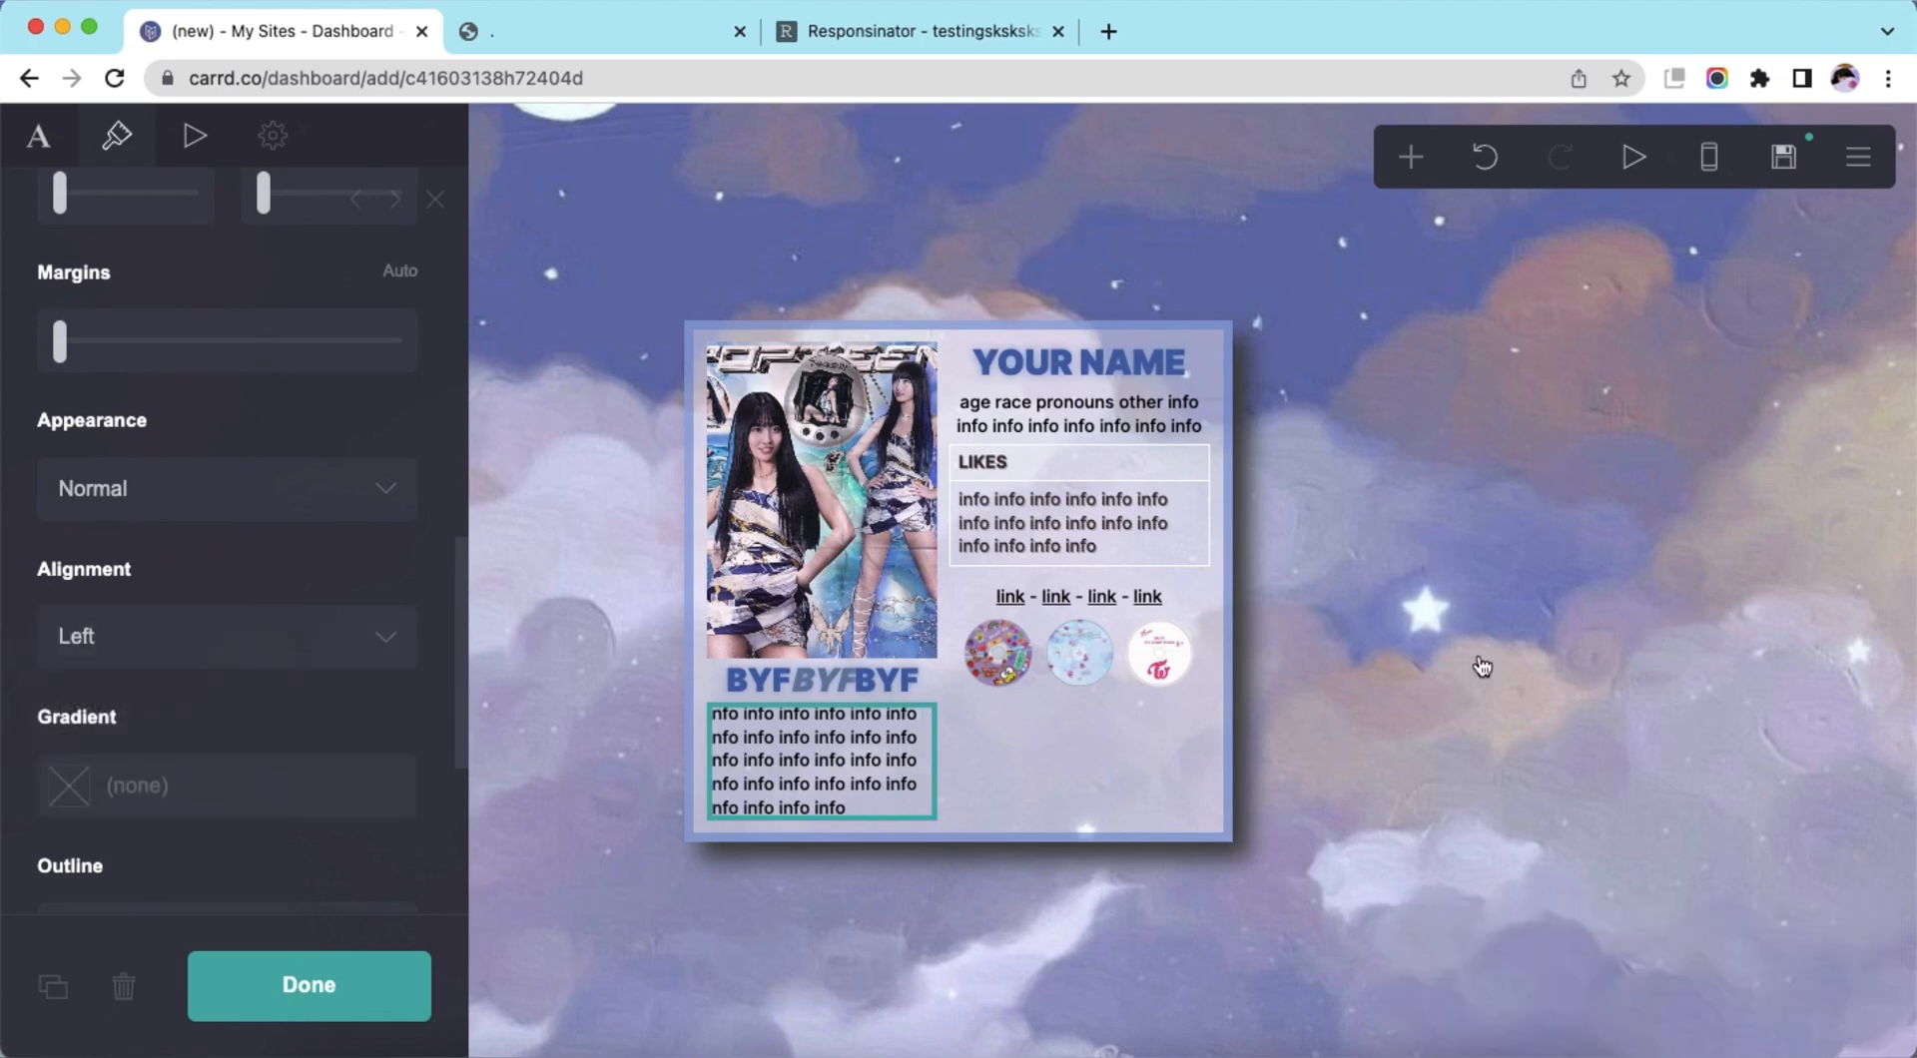
{"action": "left_click", "coordinate": [1701, 351]}
{"action": "left_click", "coordinate": [1708, 155]}
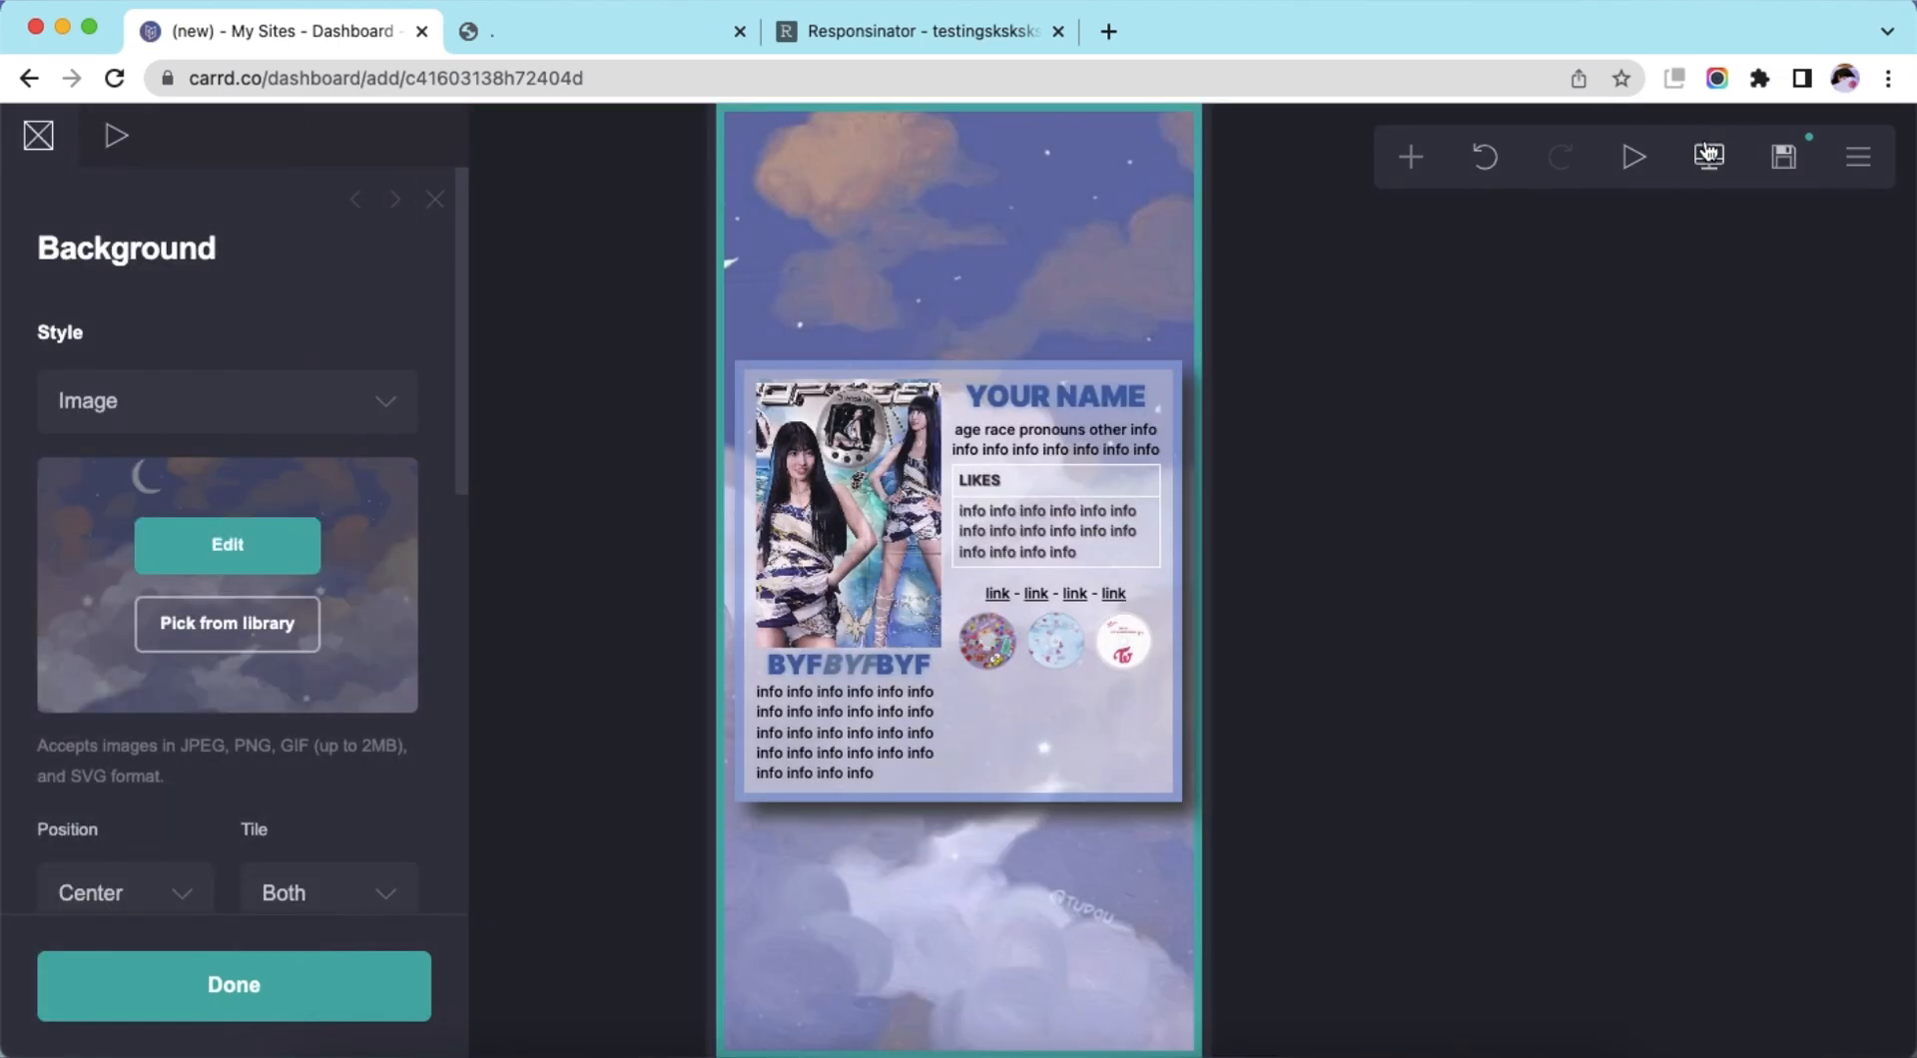
{"action": "left_click", "coordinate": [1708, 155]}
Duplicate the BYF heading below the CD gallery and change the copy's text to "DNI *==!==*"
{"action": "left_click", "coordinate": [840, 686]}
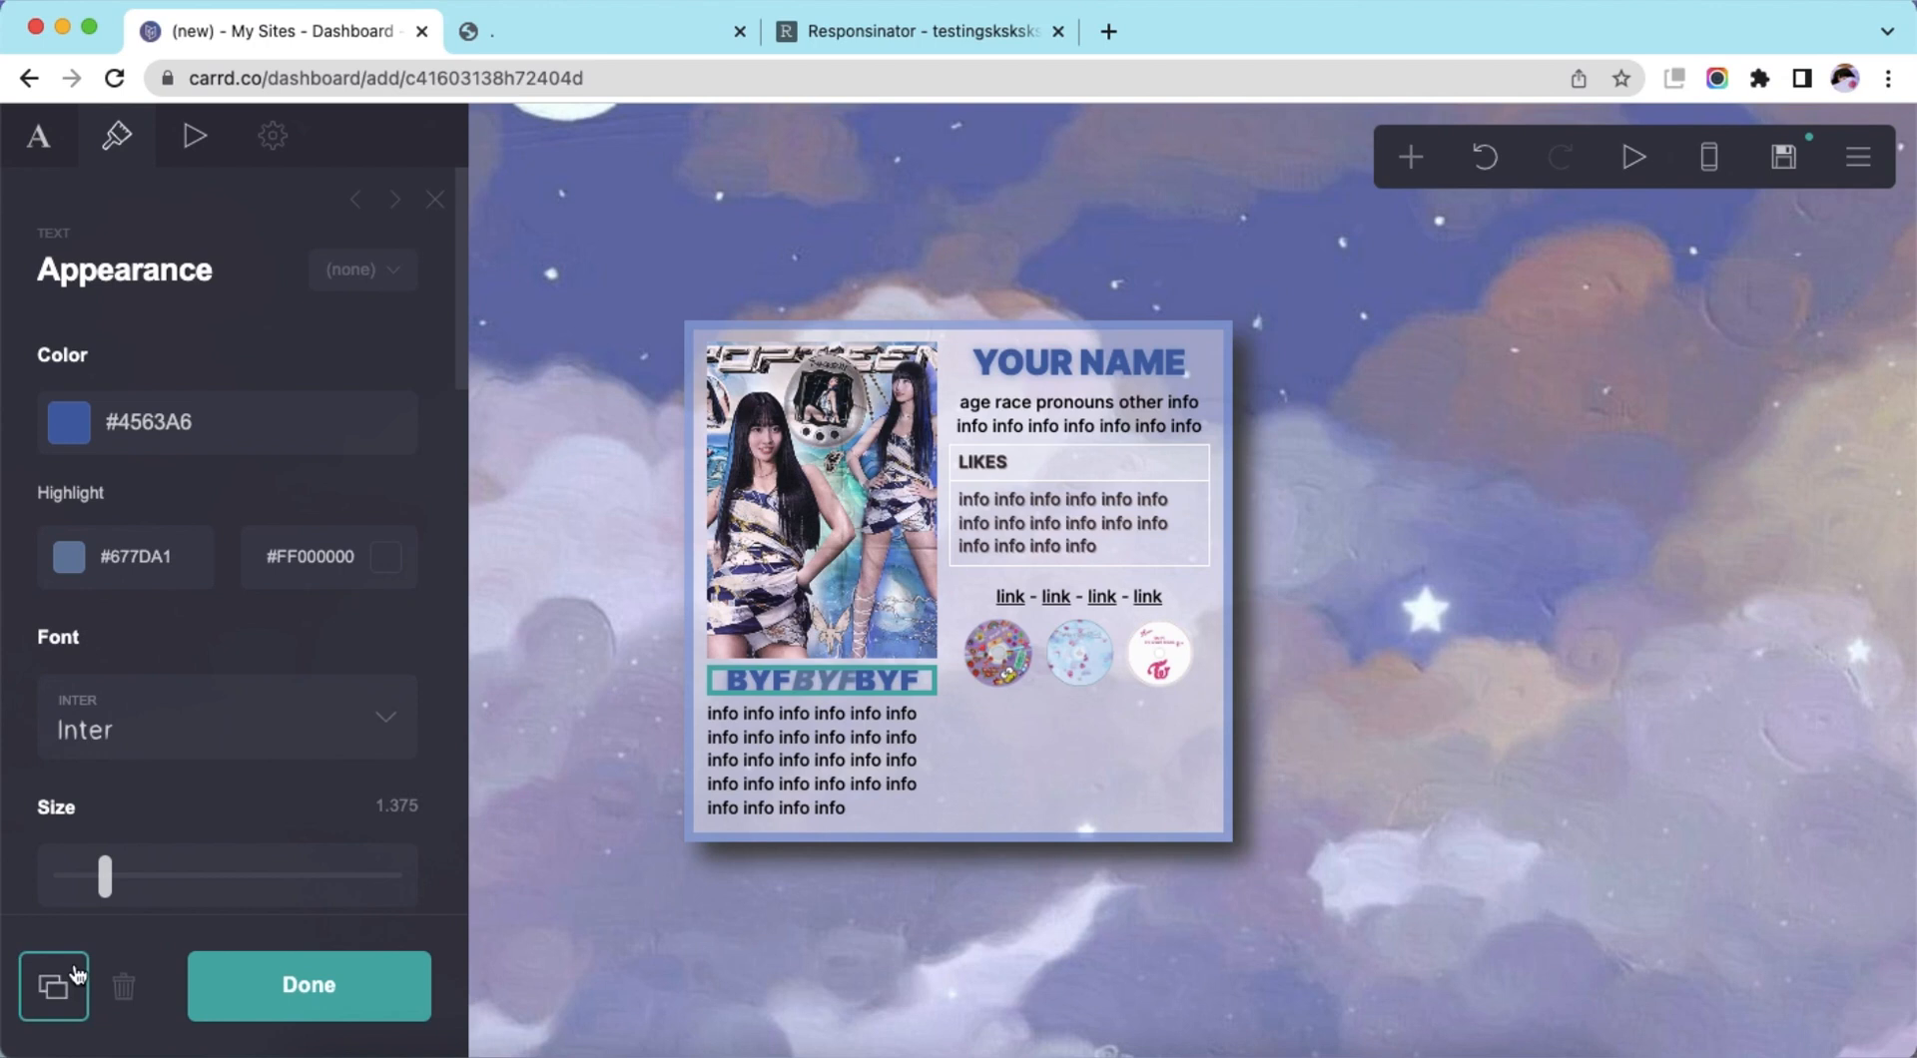
{"action": "left_click", "coordinate": [53, 987]}
{"action": "left_click_drag", "start_coordinate": [879, 698], "coordinate": [1090, 704]}
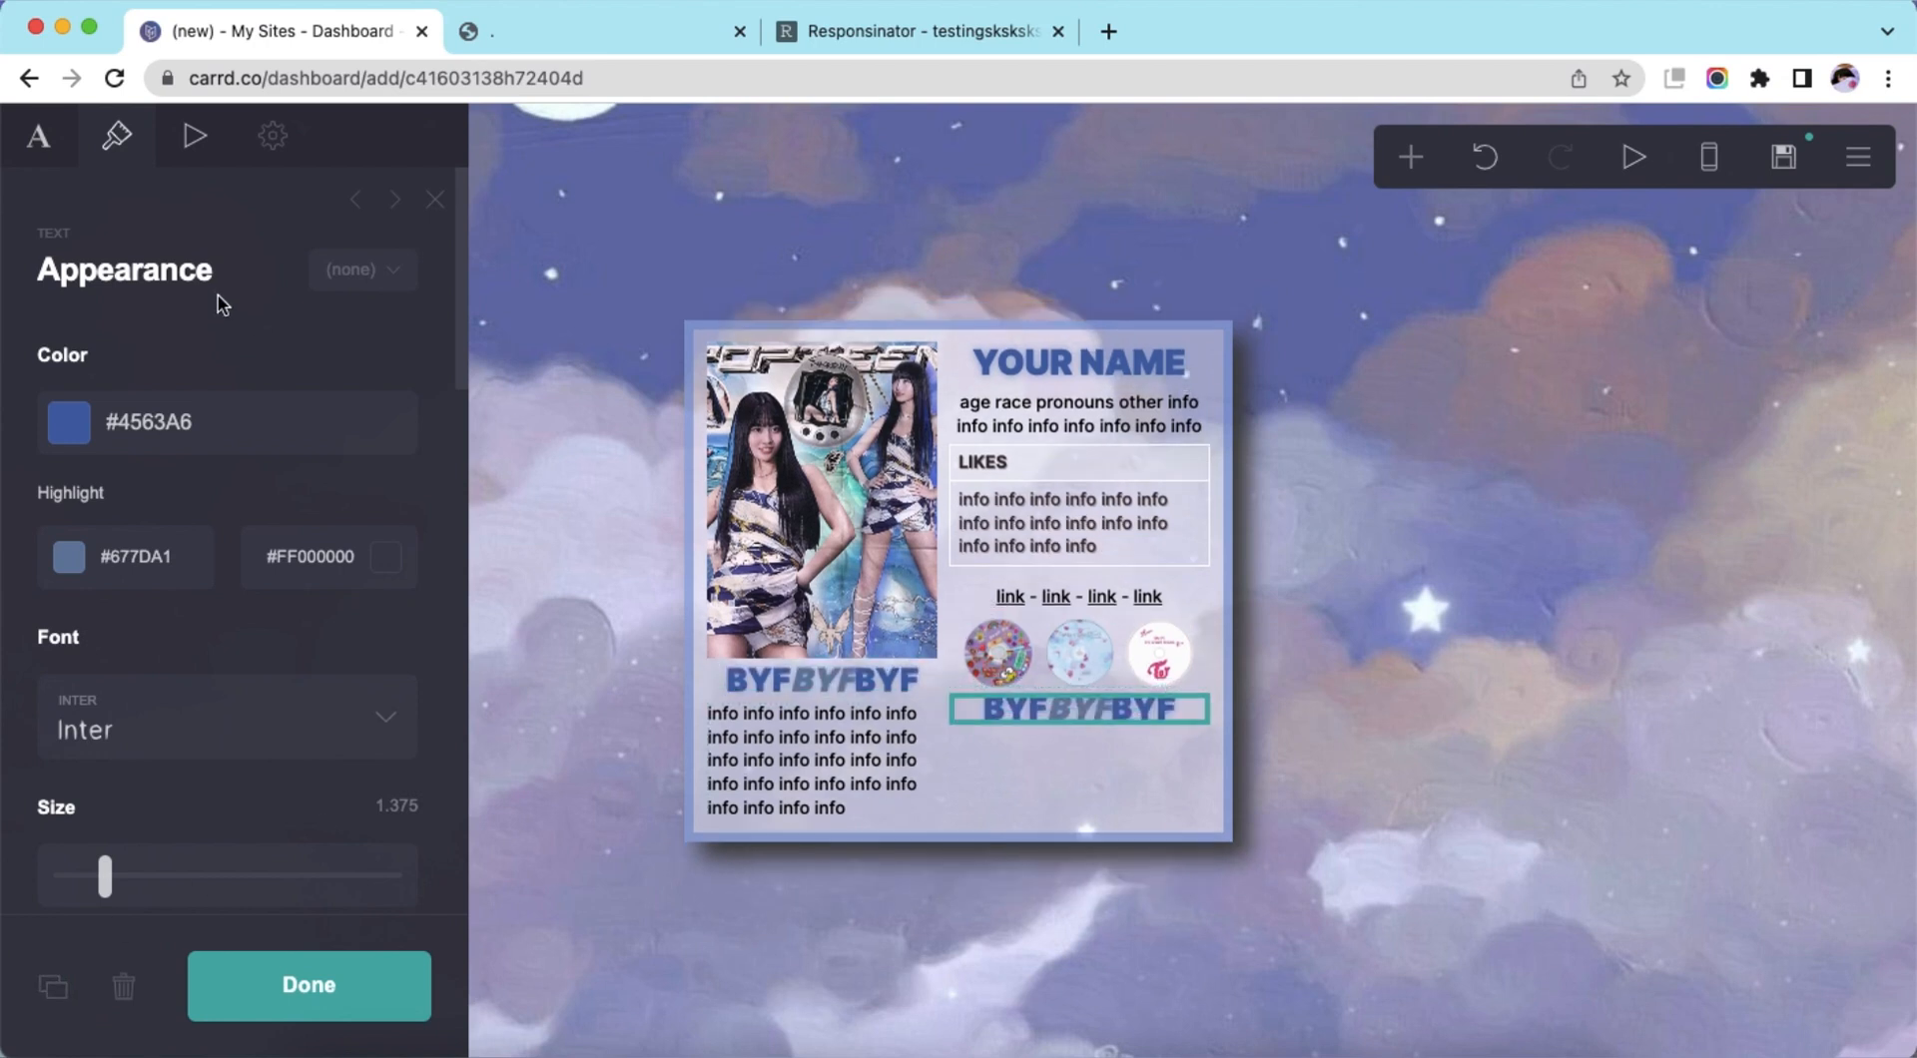
{"action": "left_click", "coordinate": [62, 150]}
{"action": "left_click_drag", "start_coordinate": [250, 349], "coordinate": [5, 327]}
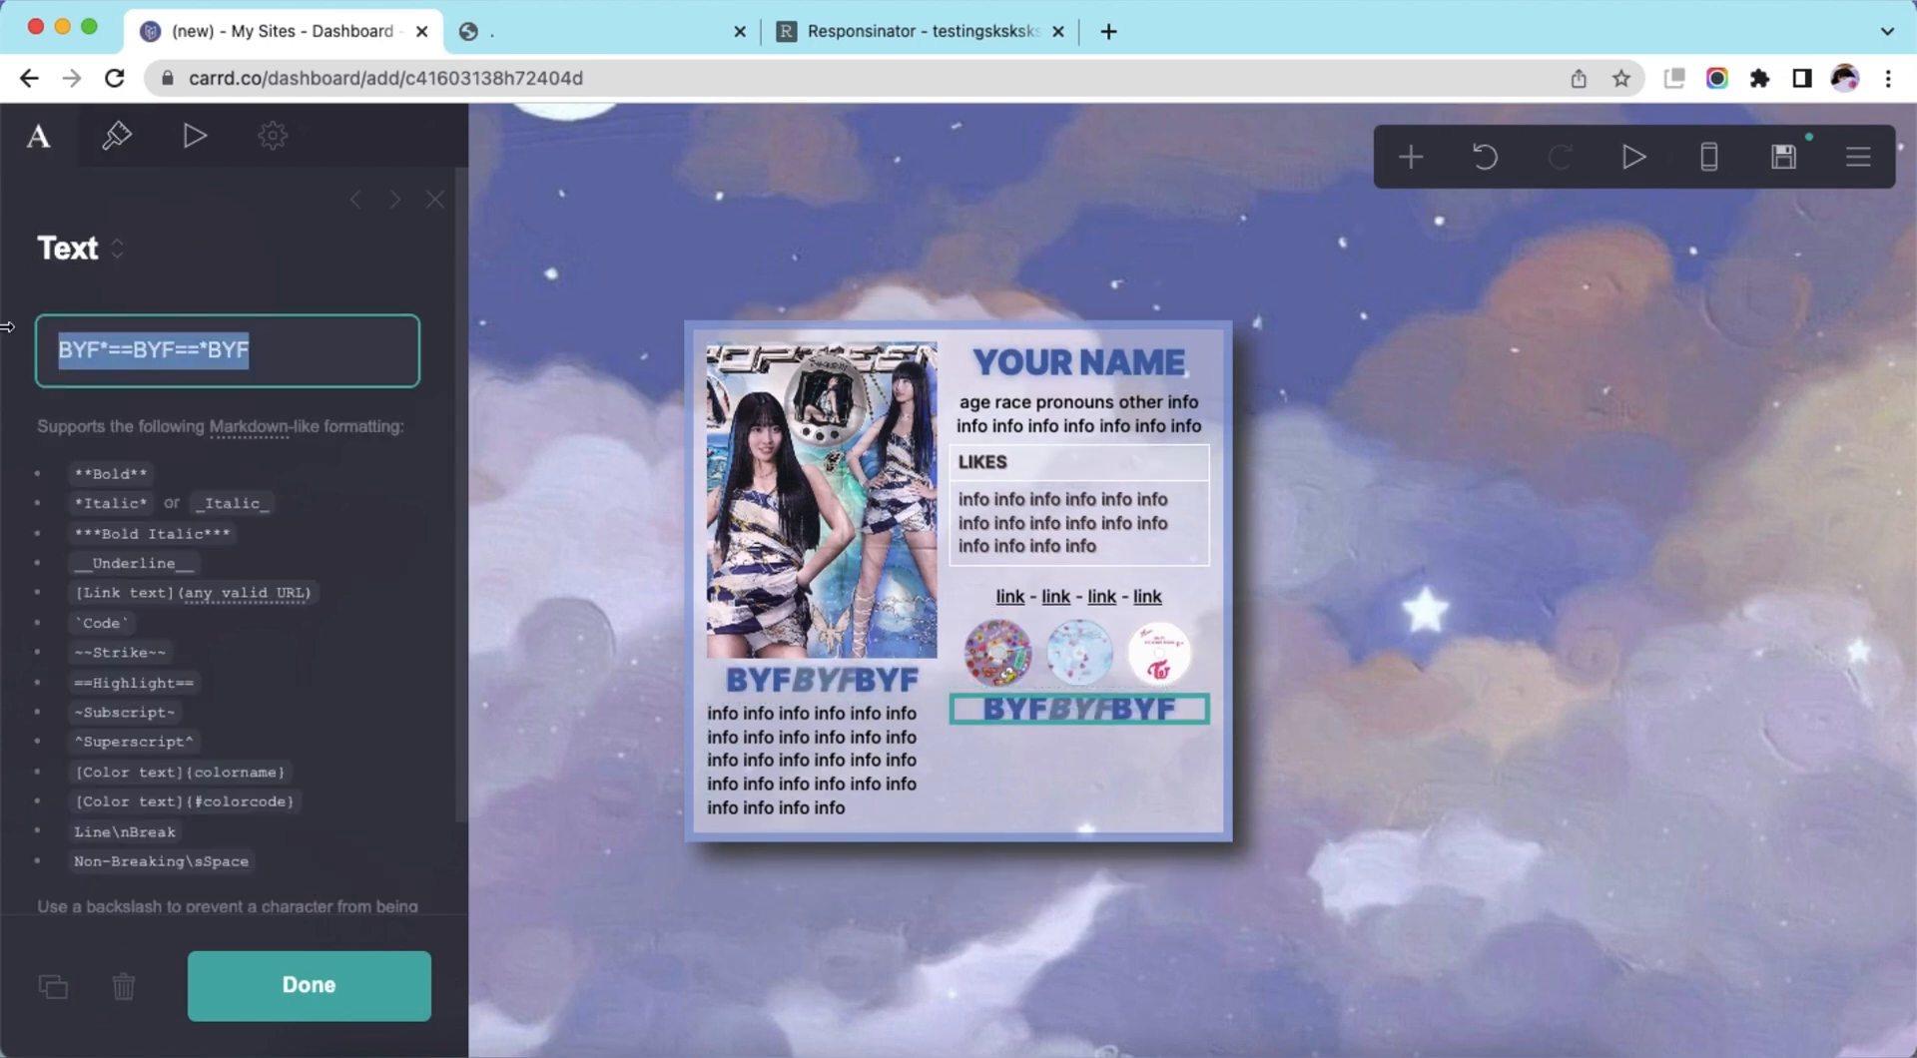
{"action": "type", "text": "DNI *=="}
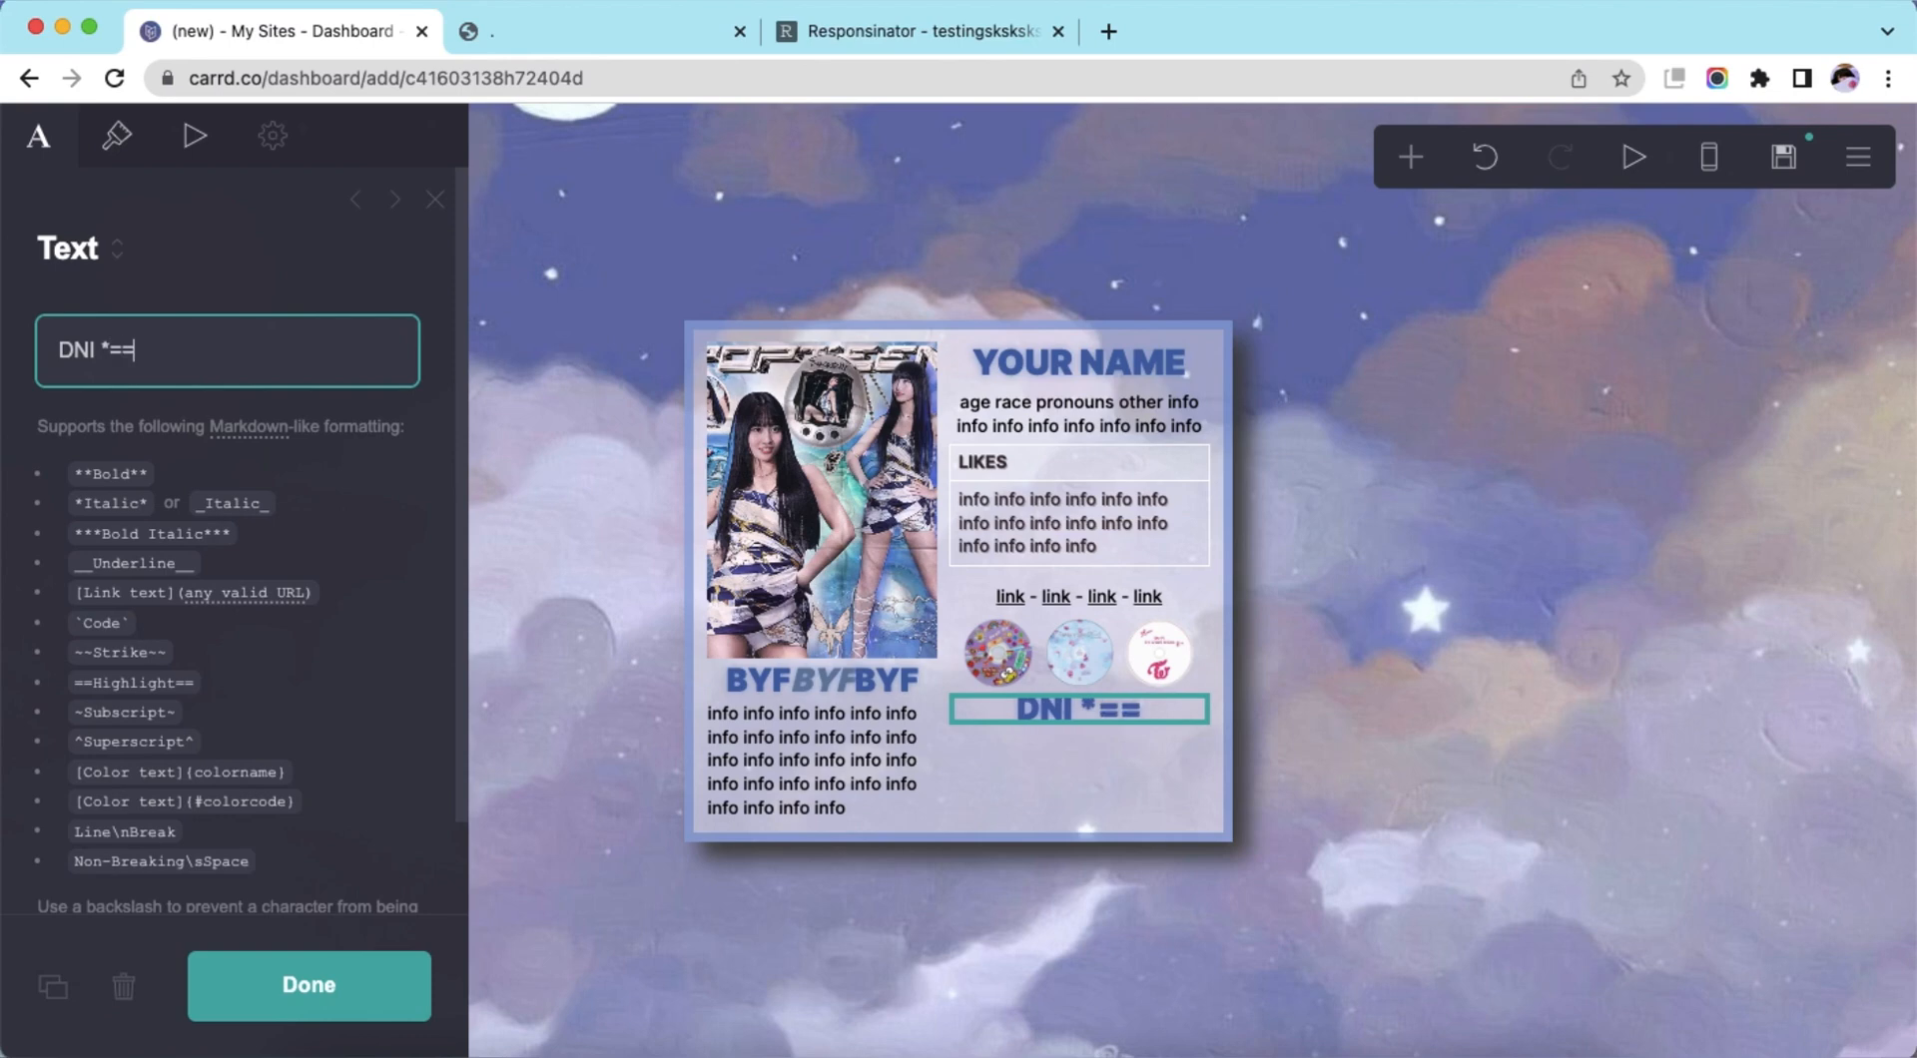
{"action": "type", "text": "!==*"}
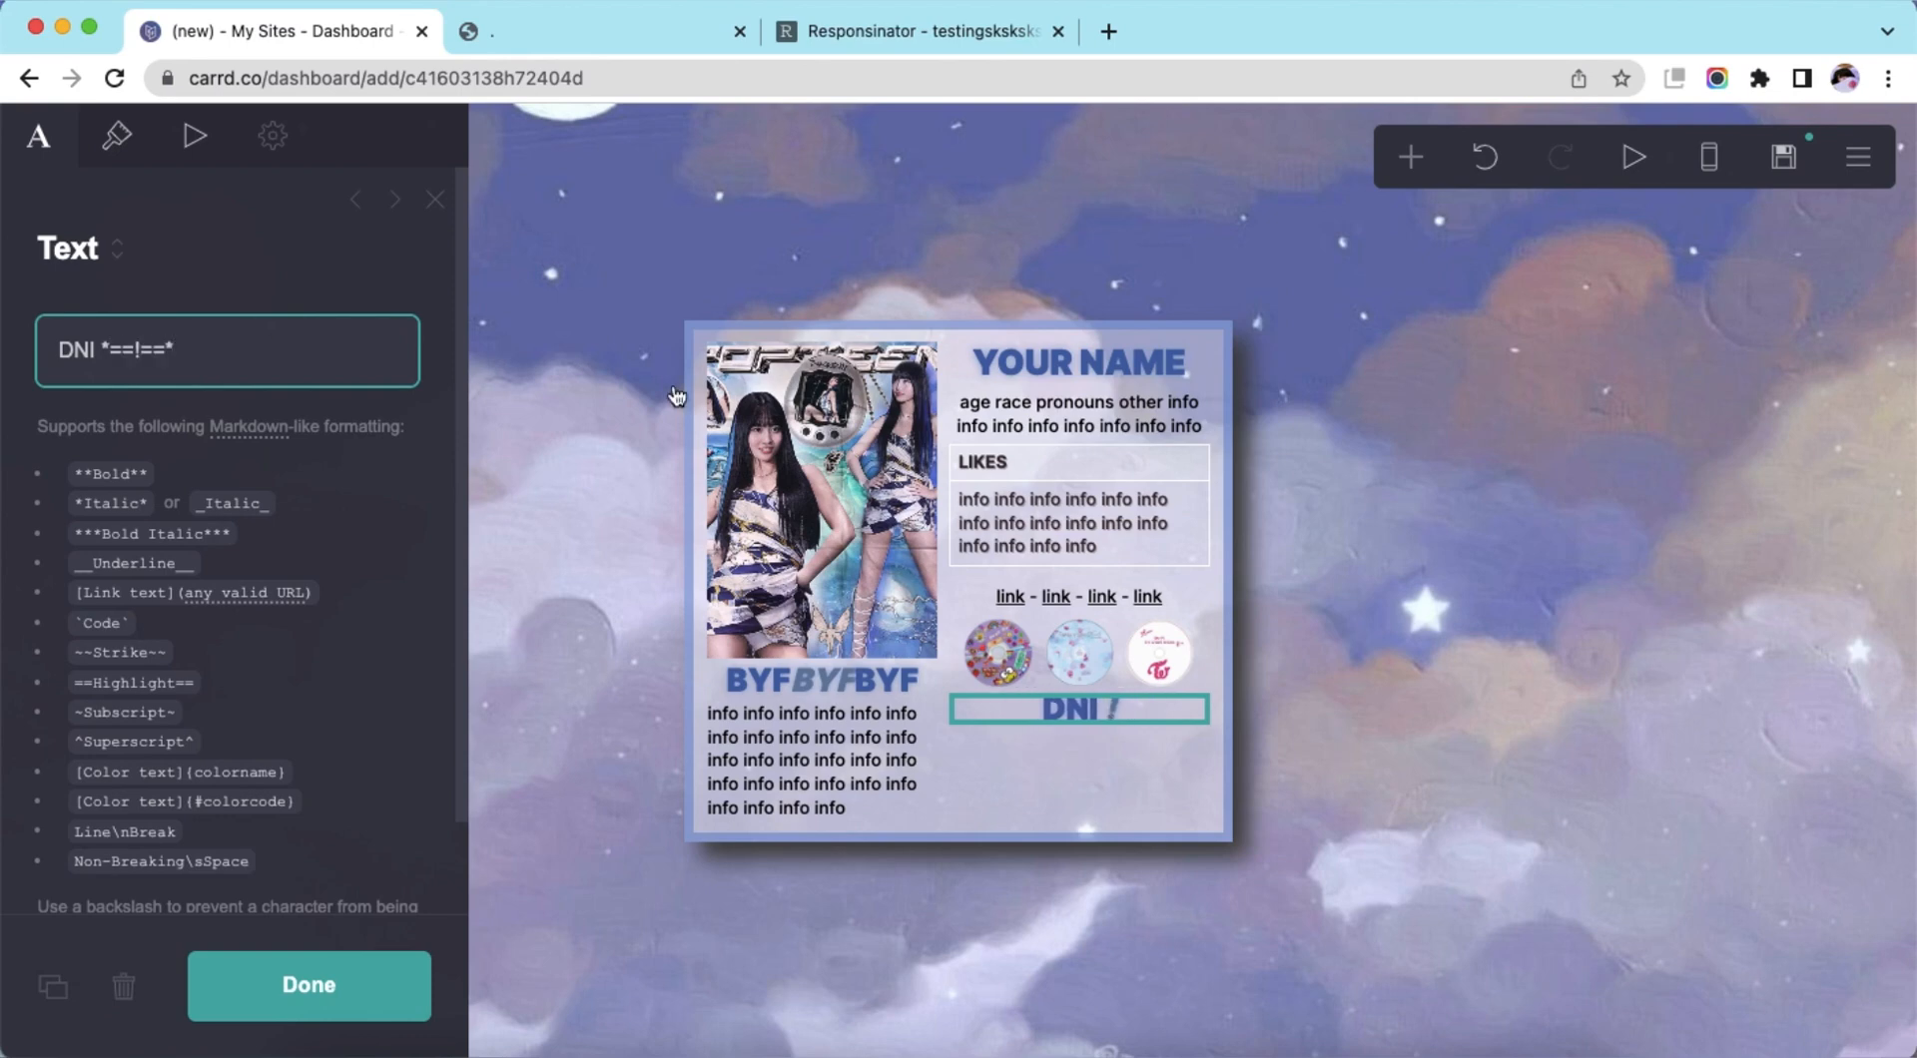
{"action": "left_click", "coordinate": [1690, 612]}
Duplicate the info text under the BYF heading and place the copy below the DNI heading
{"action": "left_click", "coordinate": [814, 758]}
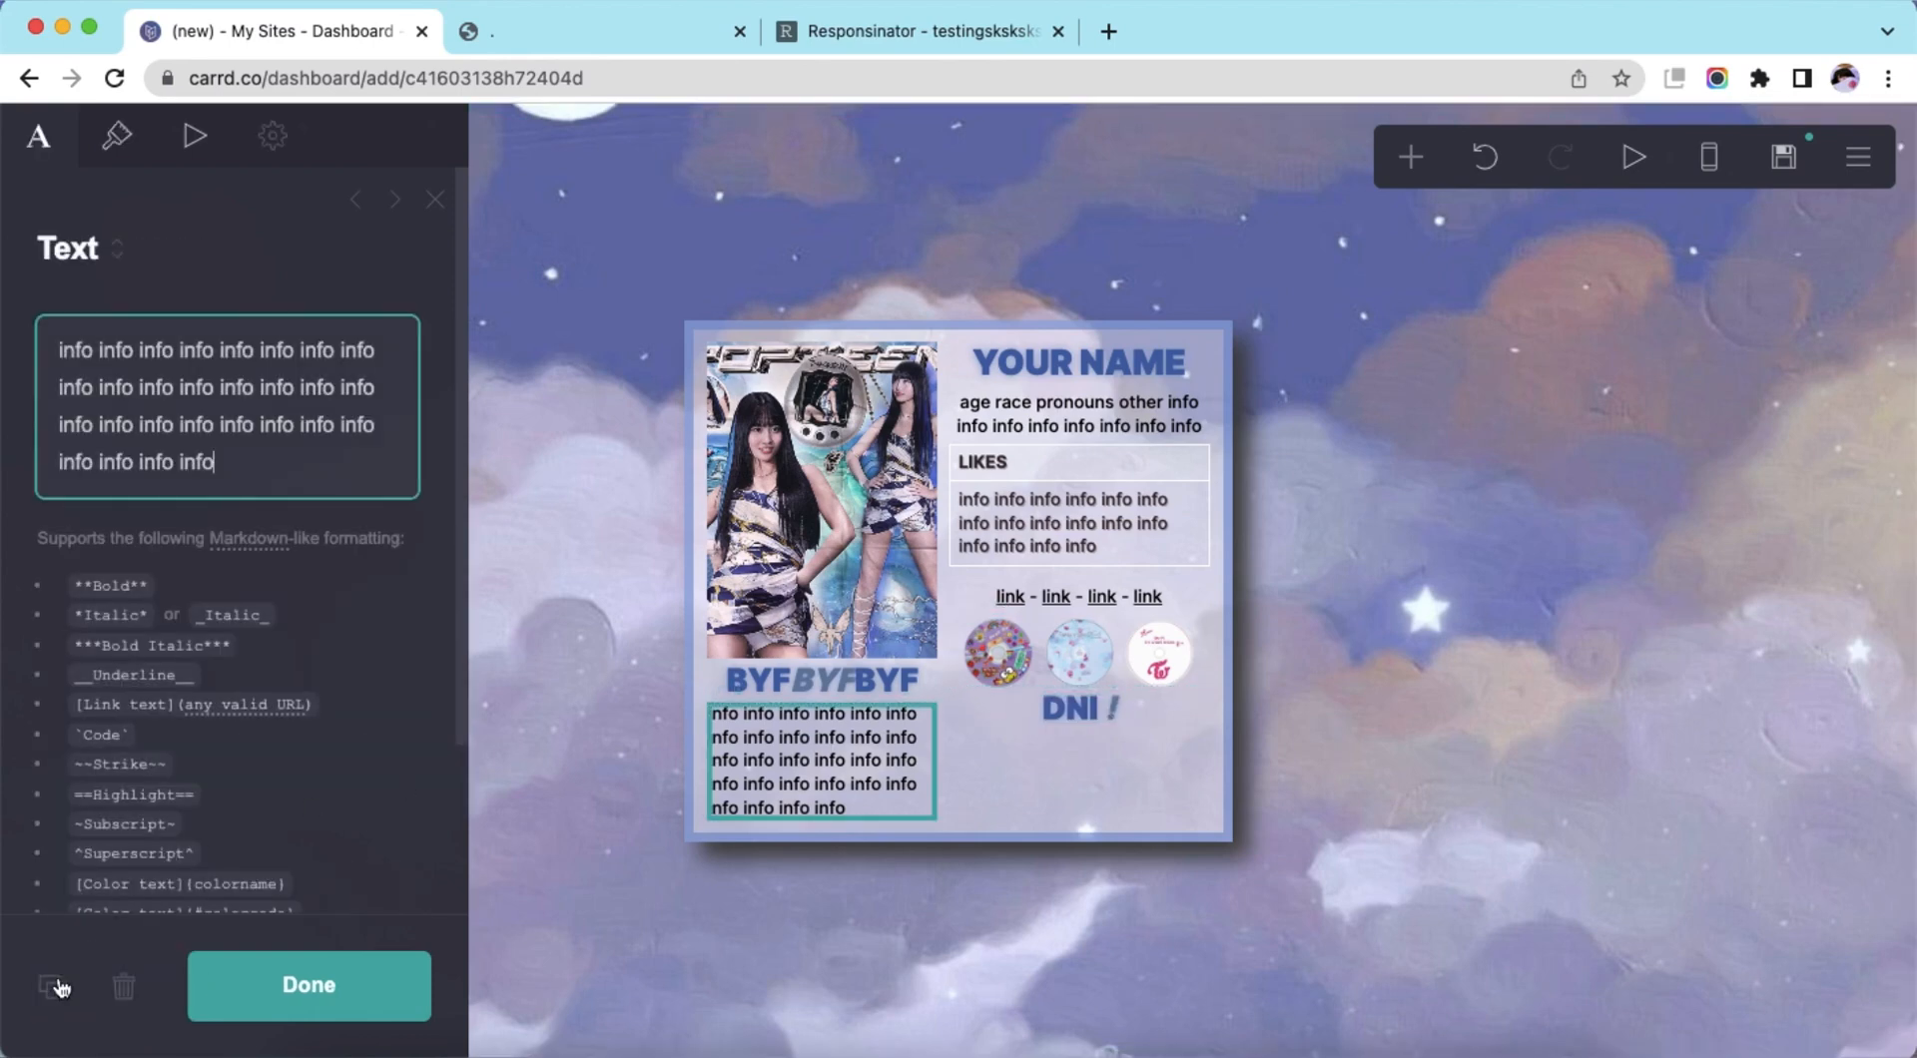
{"action": "left_click", "coordinate": [57, 984]}
{"action": "left_click_drag", "start_coordinate": [908, 775], "coordinate": [1228, 655]}
Shorten the info text below the DNI heading to three lines and check the page in mobile view
{"action": "left_click", "coordinate": [266, 465]}
{"action": "left_click", "coordinate": [266, 469], "text": "shift"}
{"action": "key", "text": "BackSpace"}
{"action": "left_click", "coordinate": [1765, 689]}
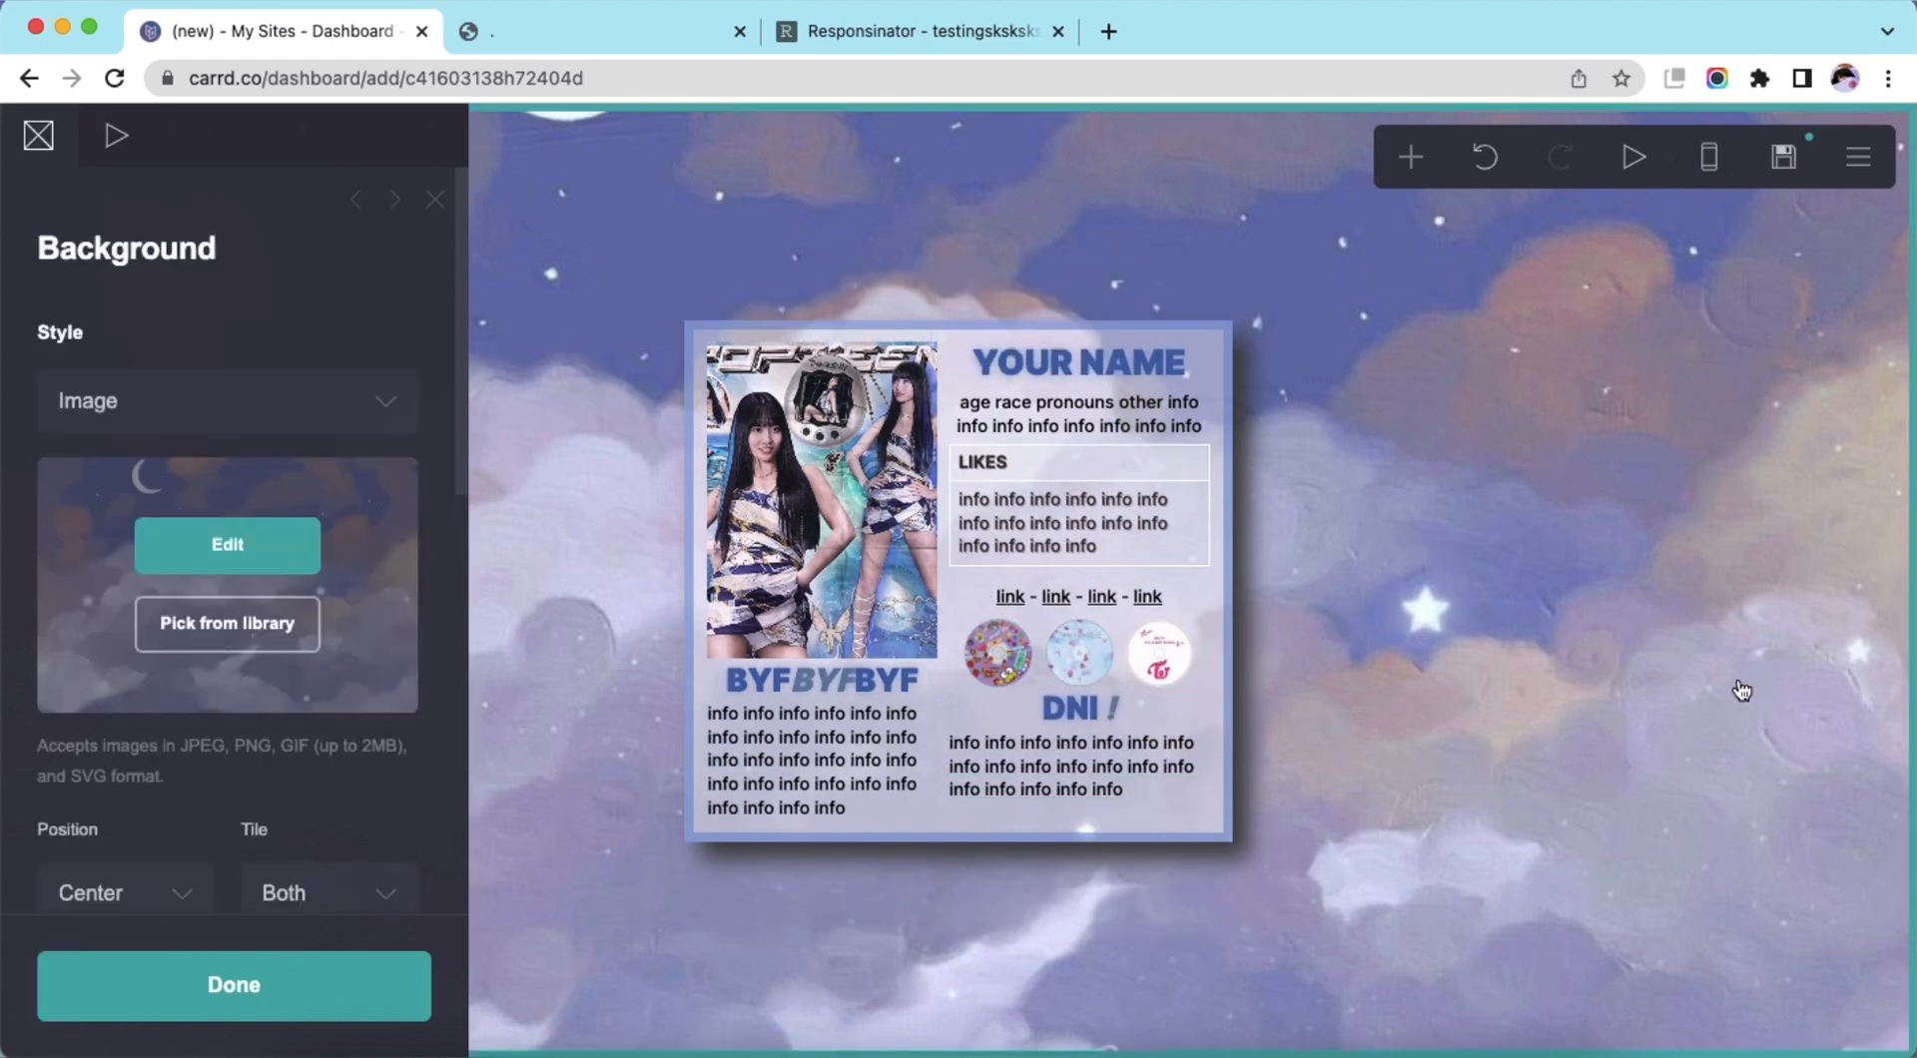
{"action": "left_click", "coordinate": [1730, 173]}
{"action": "left_click", "coordinate": [1730, 173]}
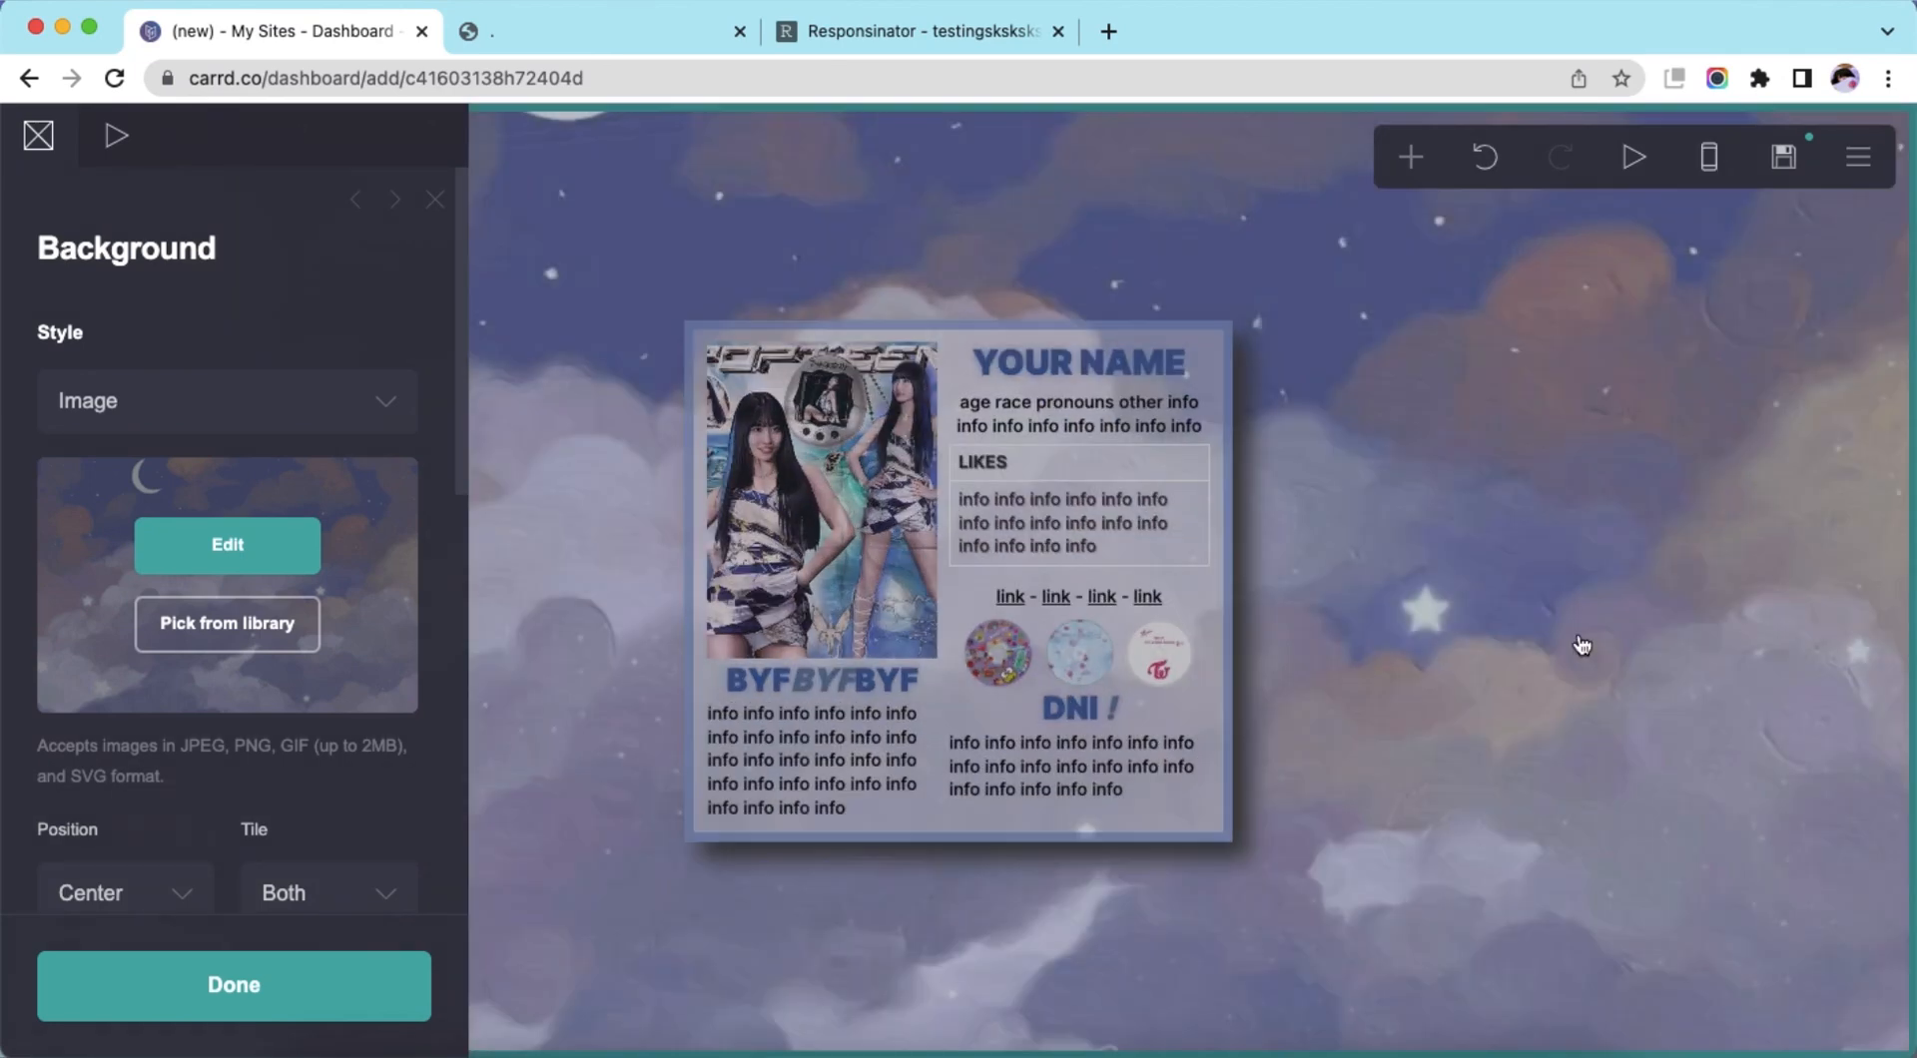
Duplicate the LIKES table below the BYF info text and change the copy's heading to "DISLIKES"
{"action": "left_click", "coordinate": [1127, 529]}
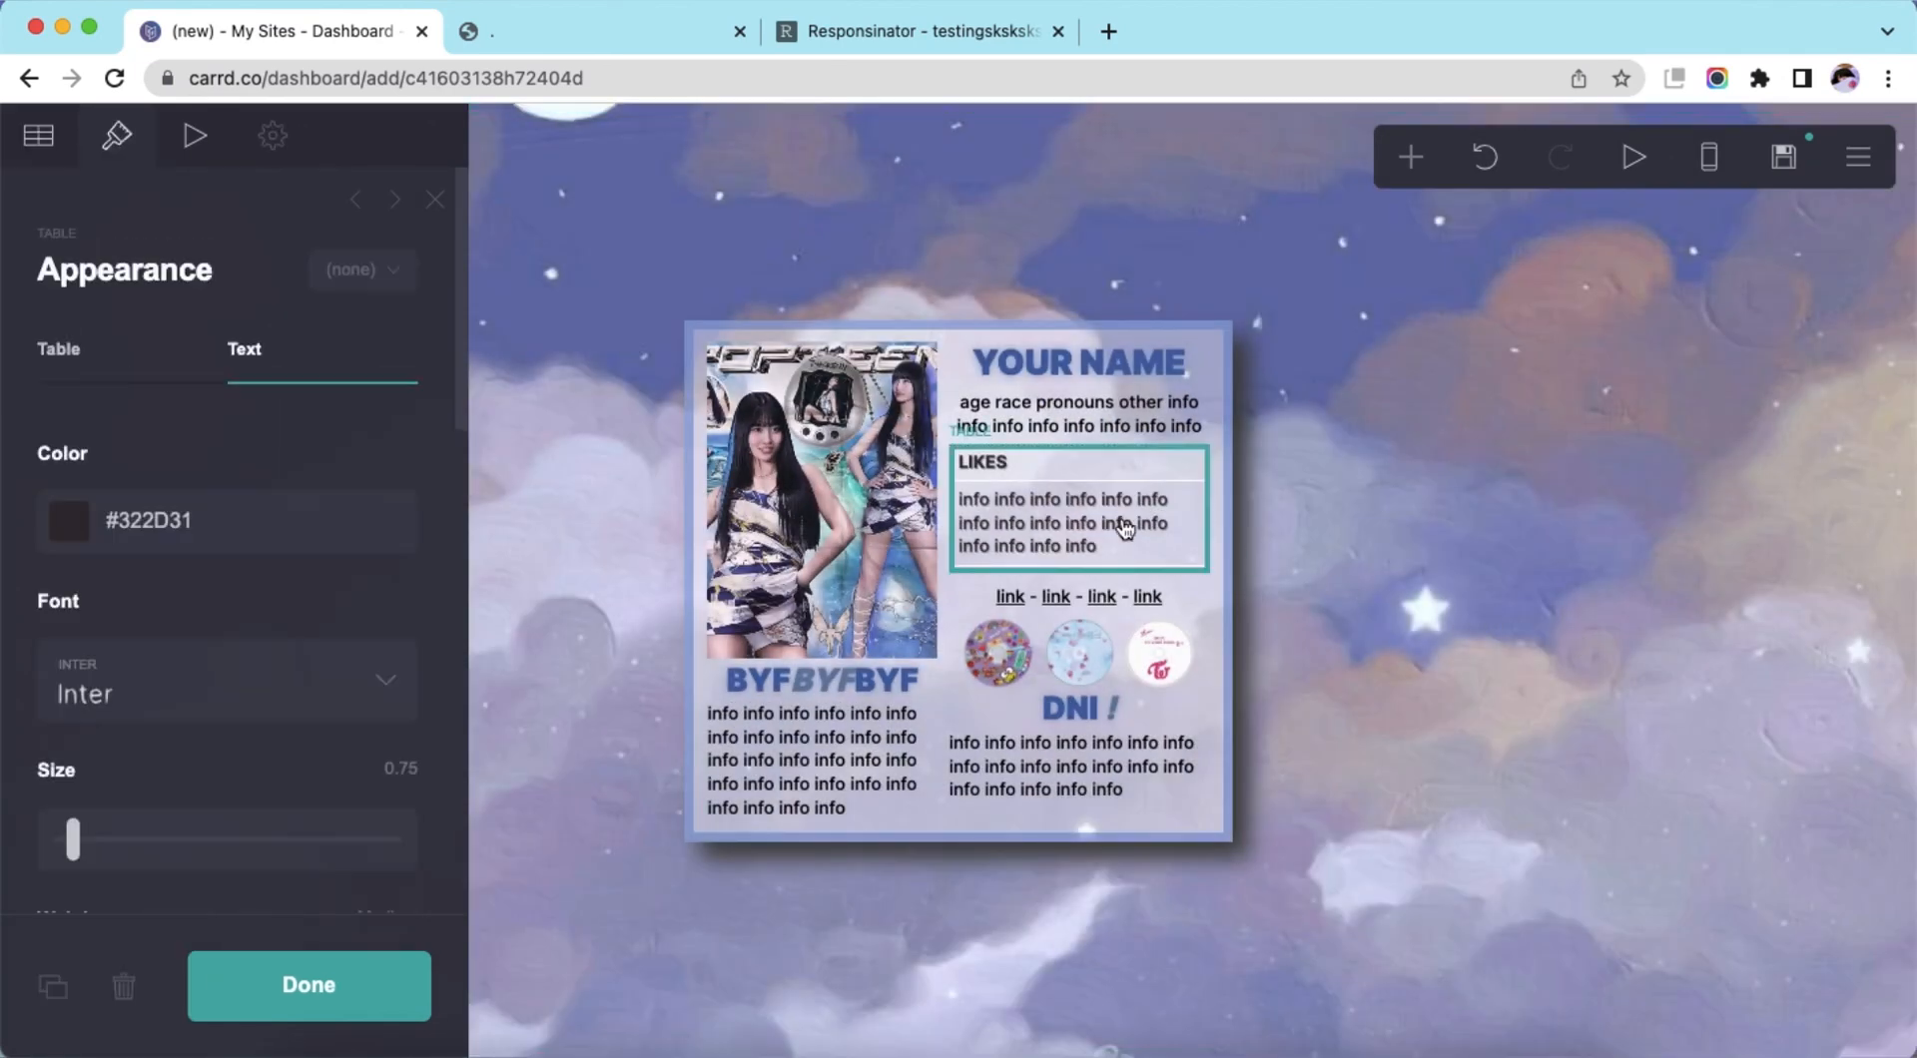
{"action": "left_click", "coordinate": [35, 1006]}
{"action": "left_click_drag", "start_coordinate": [1104, 556], "coordinate": [871, 777]}
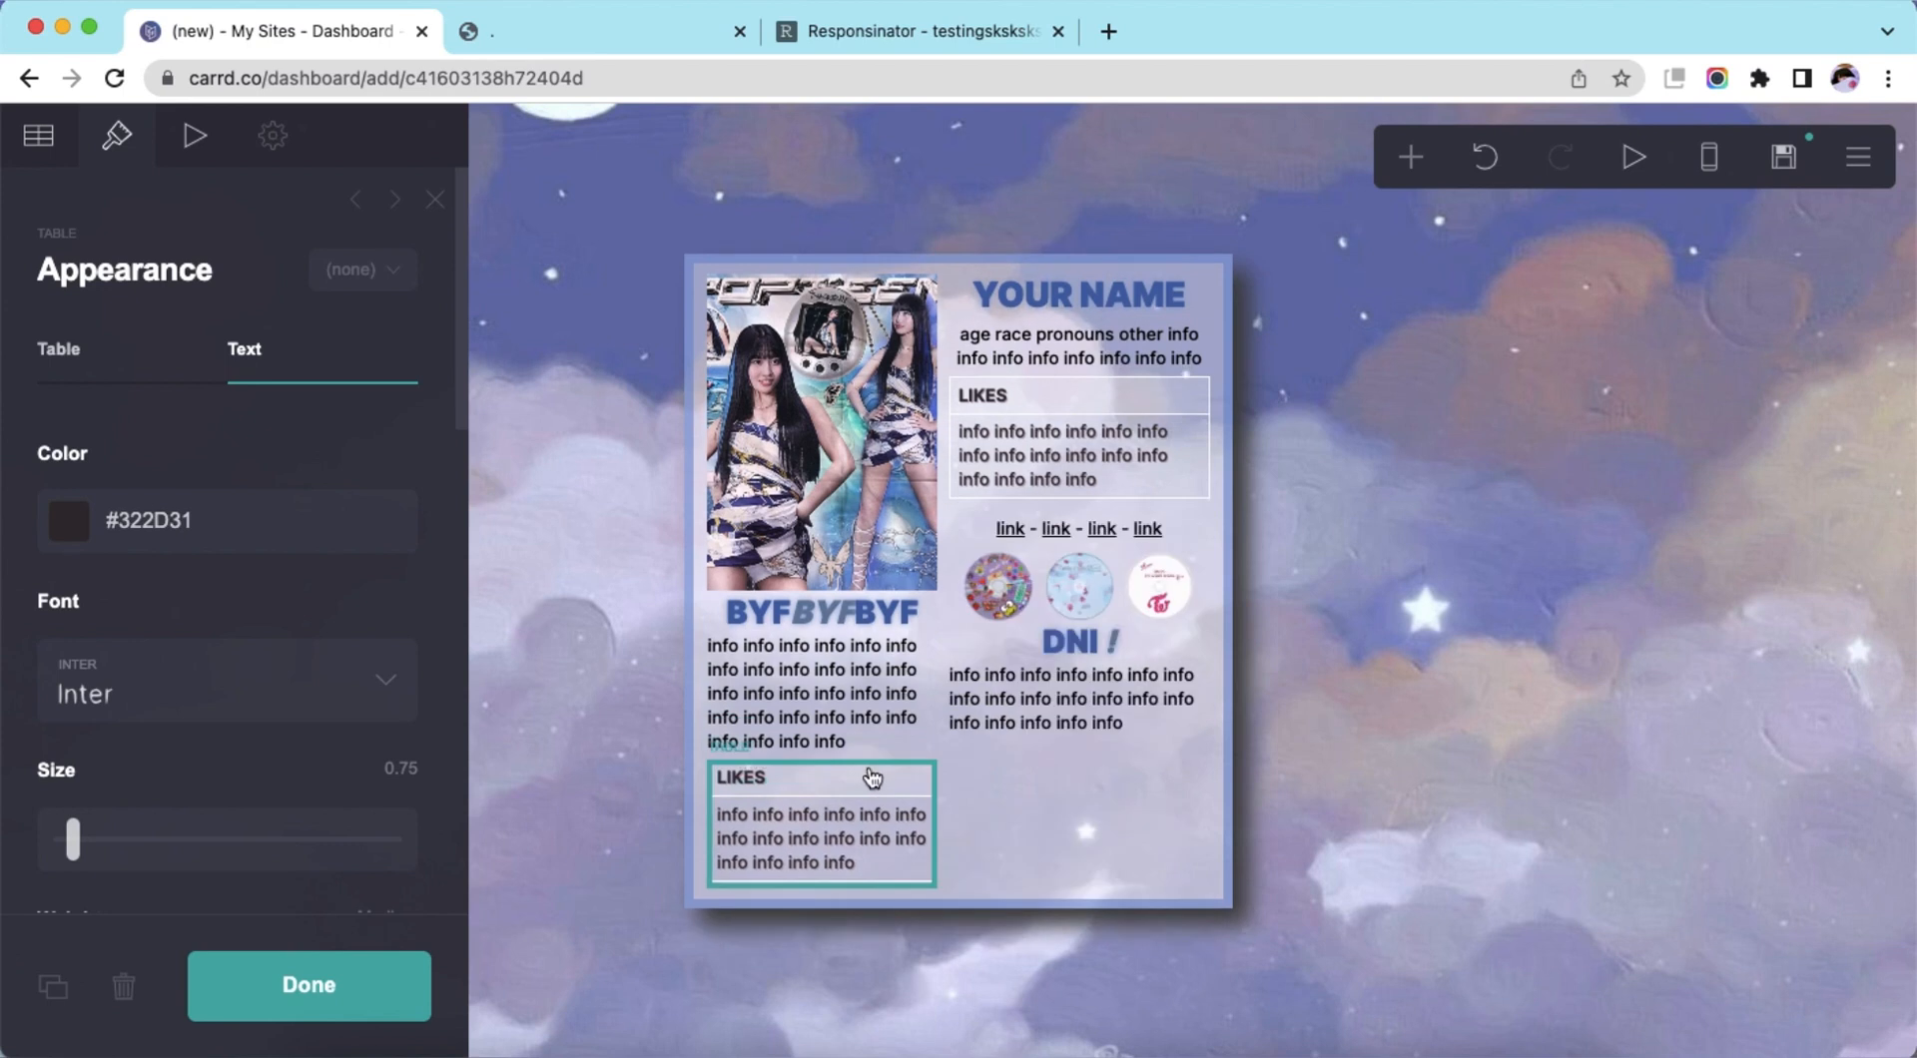
{"action": "left_click", "coordinate": [33, 162]}
{"action": "left_click", "coordinate": [58, 403]}
{"action": "type", "text": "DISLIKES"}
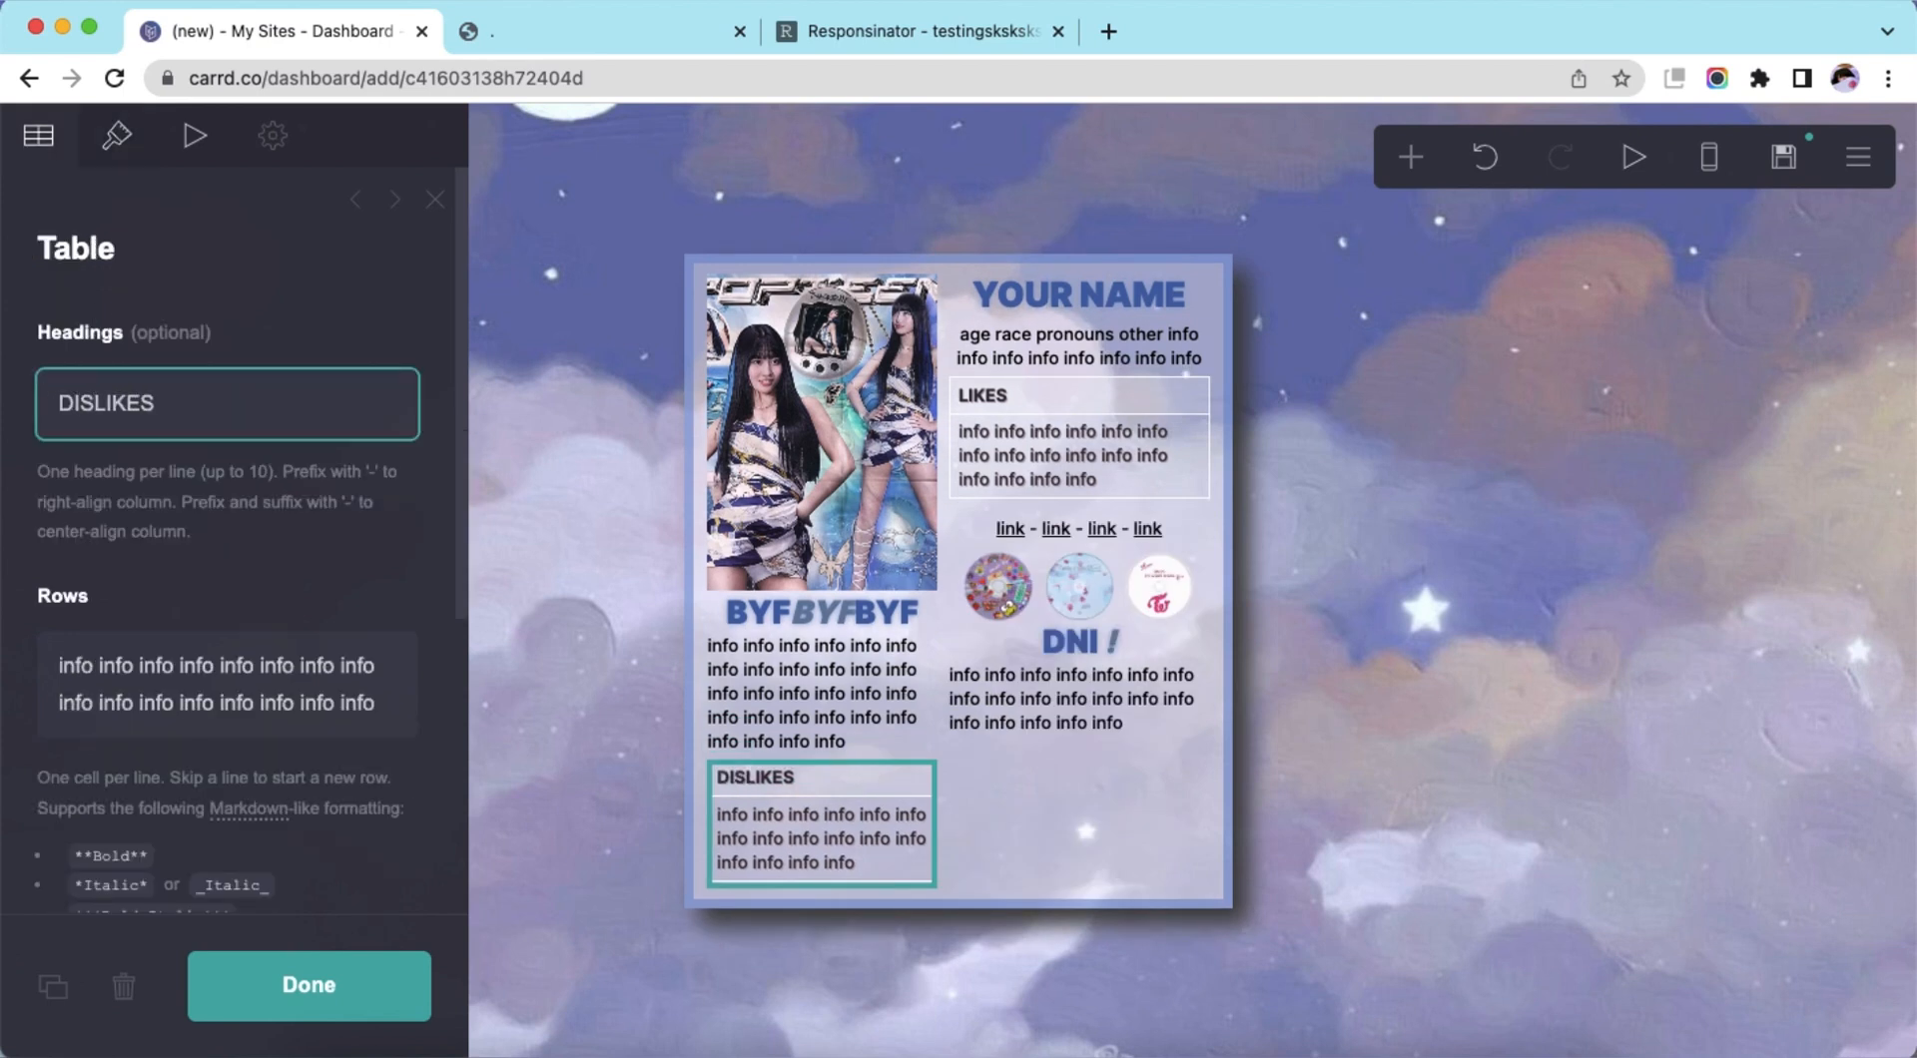
Delete the last two words of the DISLIKES table's row text and check the page in mobile view
{"action": "left_click", "coordinate": [392, 704]}
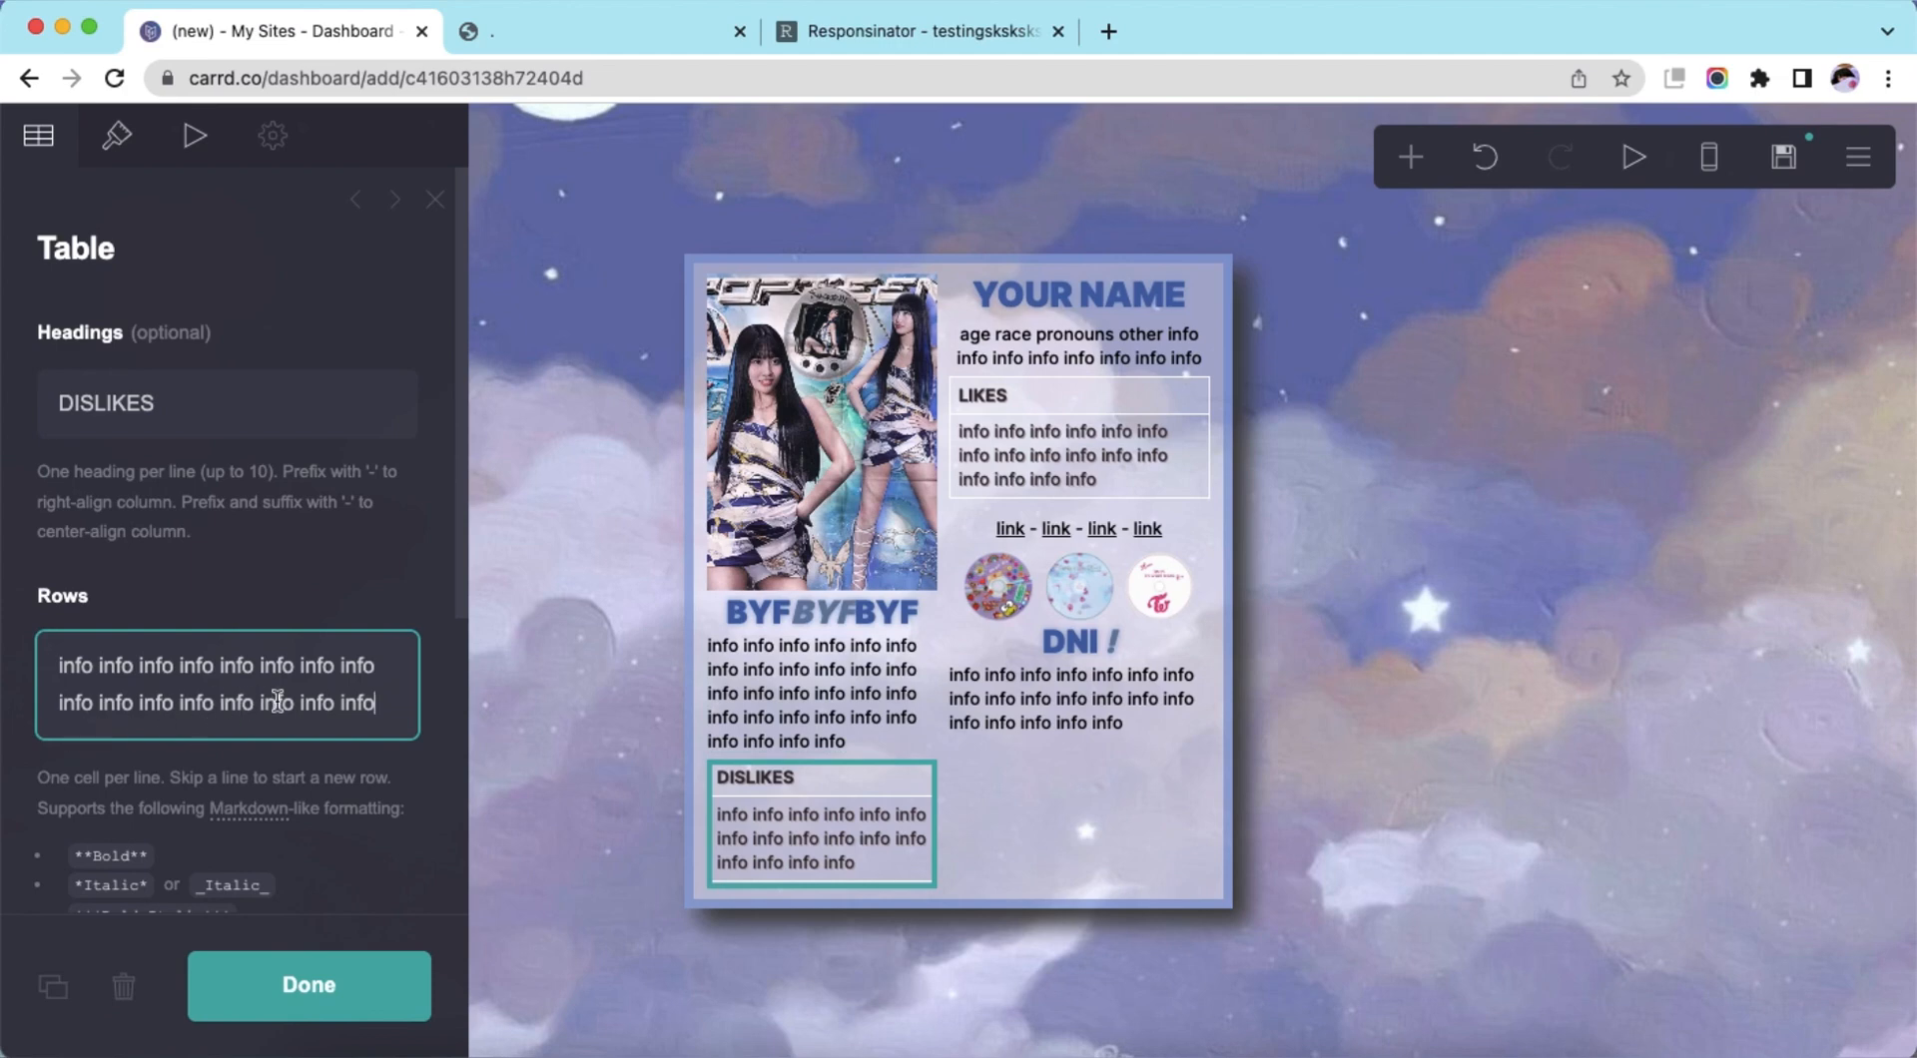
{"action": "left_click_drag", "start_coordinate": [295, 703], "coordinate": [410, 705]}
{"action": "key", "text": "BackSpace"}
{"action": "left_click", "coordinate": [1640, 651]}
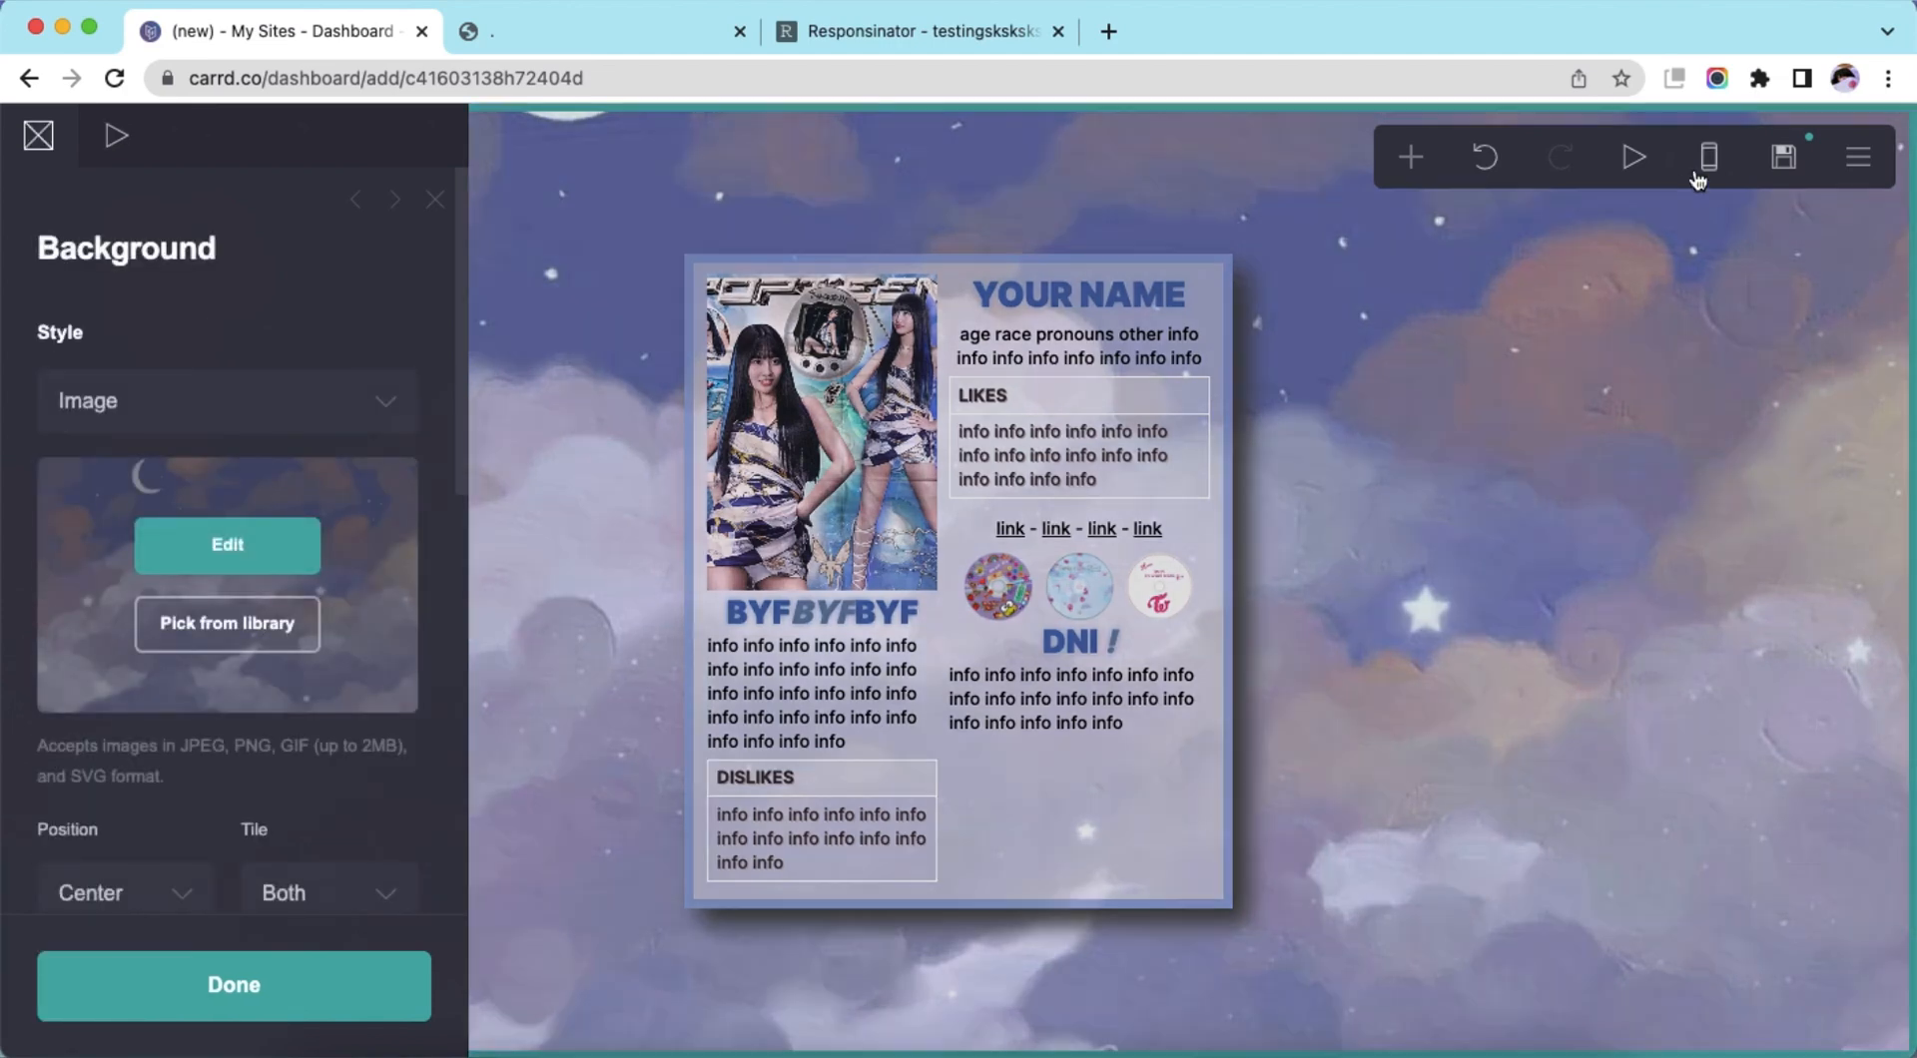
{"action": "left_click", "coordinate": [1699, 172]}
{"action": "left_click", "coordinate": [1703, 165]}
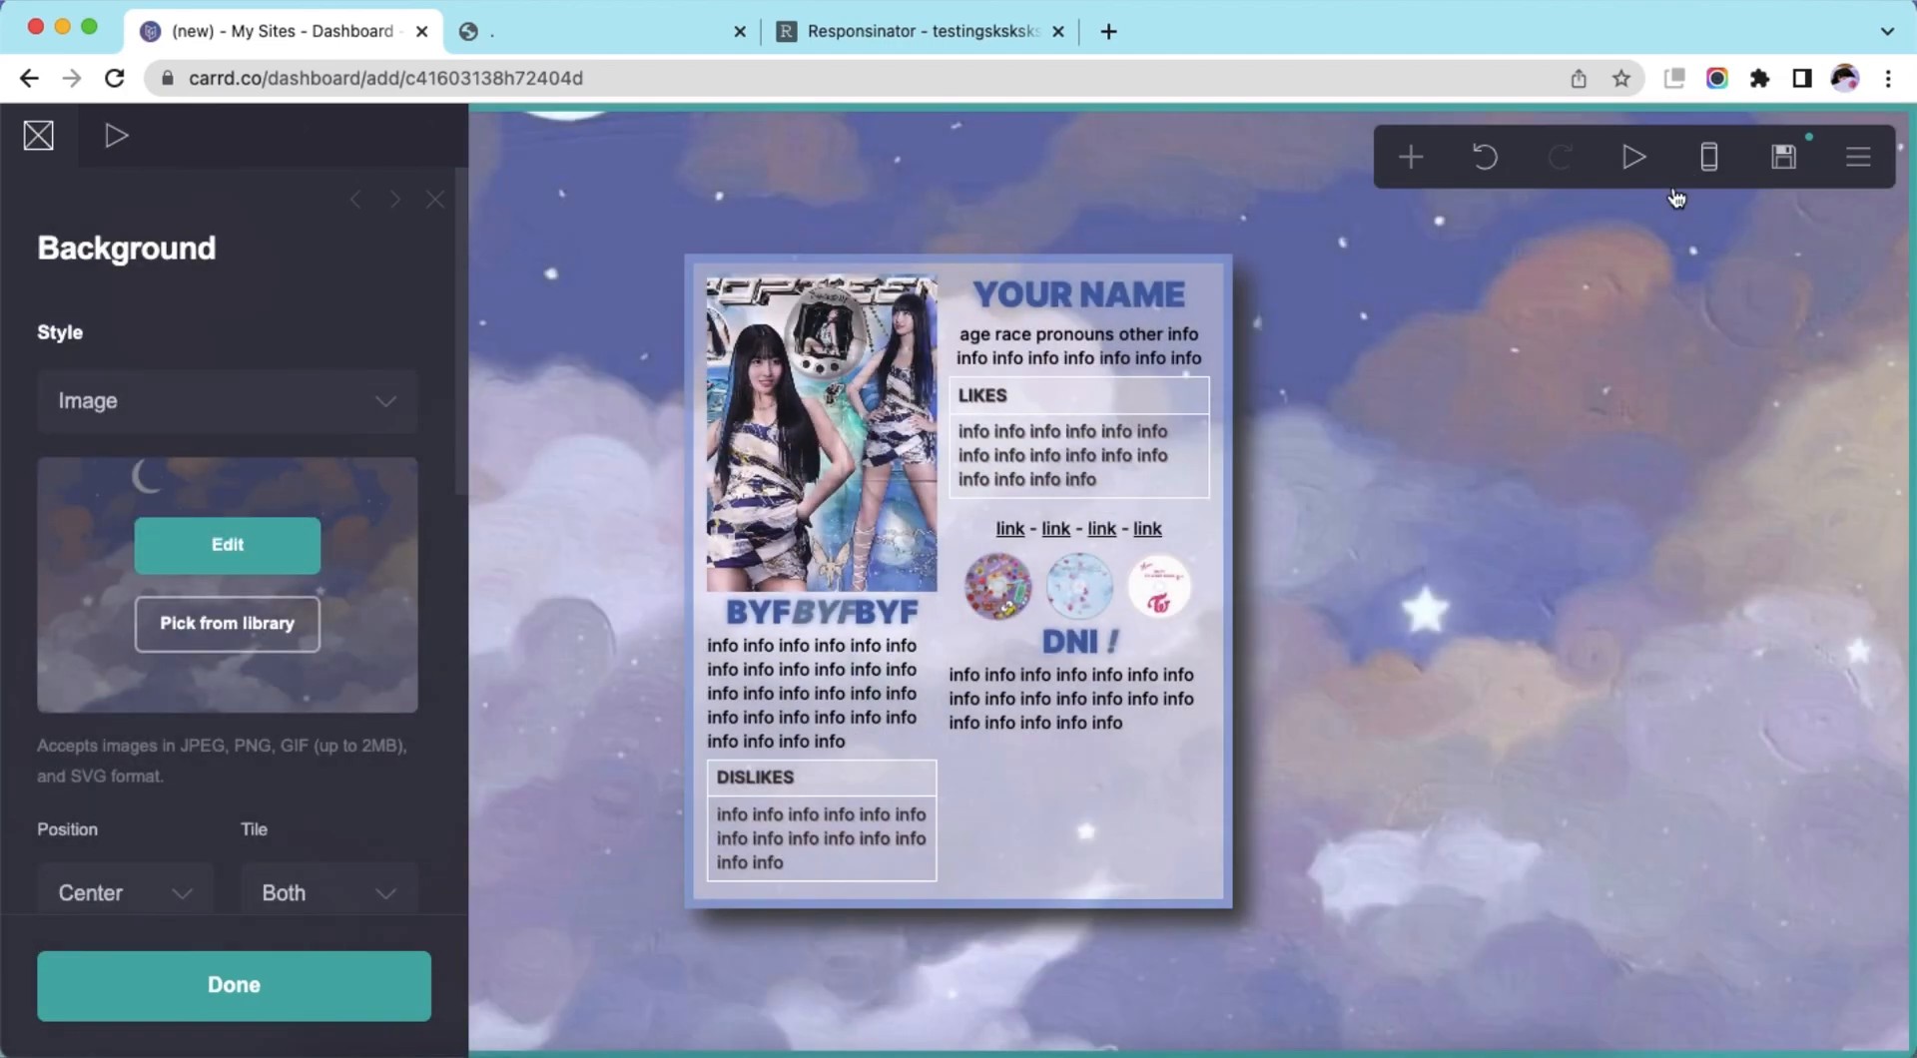
Duplicate the BYF heading below the DISLIKES table and change the copy's text to "STANLIST"
{"action": "left_click", "coordinate": [810, 627]}
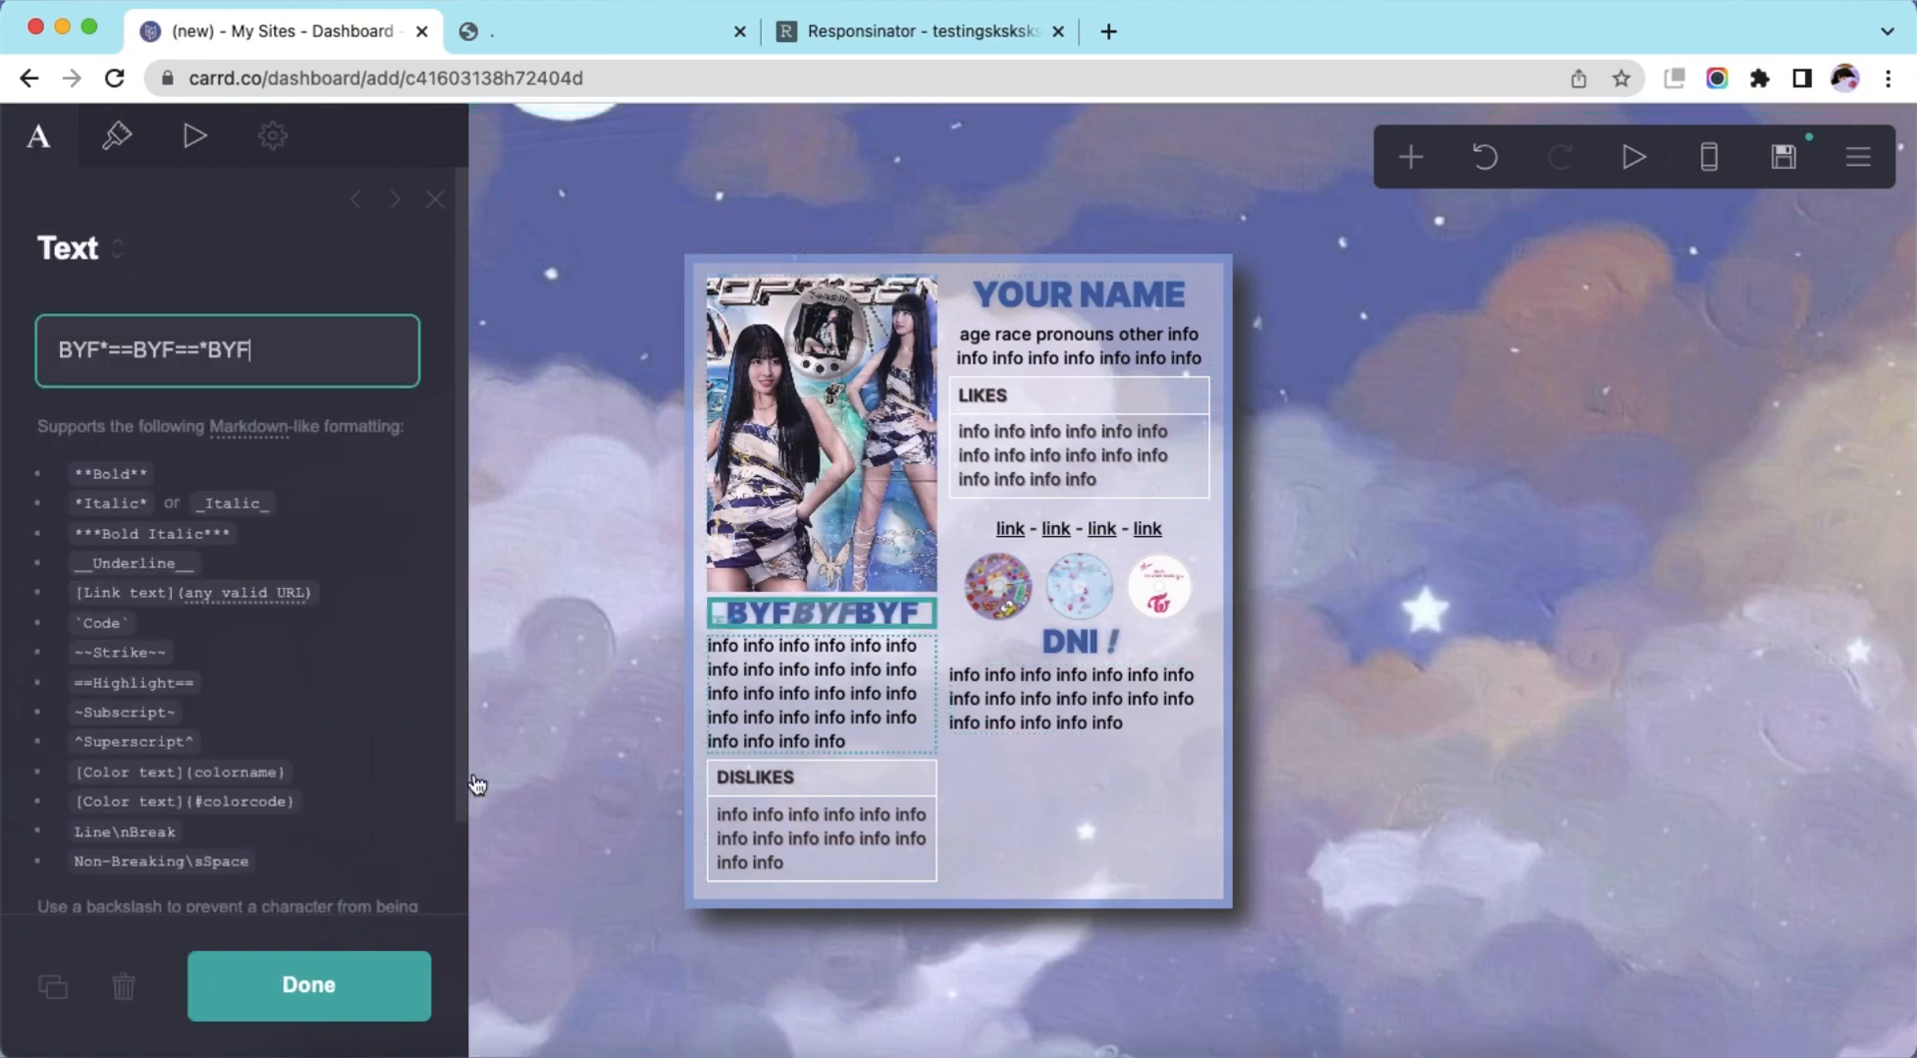
{"action": "left_click", "coordinate": [53, 985]}
{"action": "left_click_drag", "start_coordinate": [810, 635], "coordinate": [818, 898]}
{"action": "left_click", "coordinate": [247, 352]}
{"action": "left_click_drag", "start_coordinate": [248, 352], "coordinate": [52, 354]}
{"action": "type", "text": "STANLIST"}
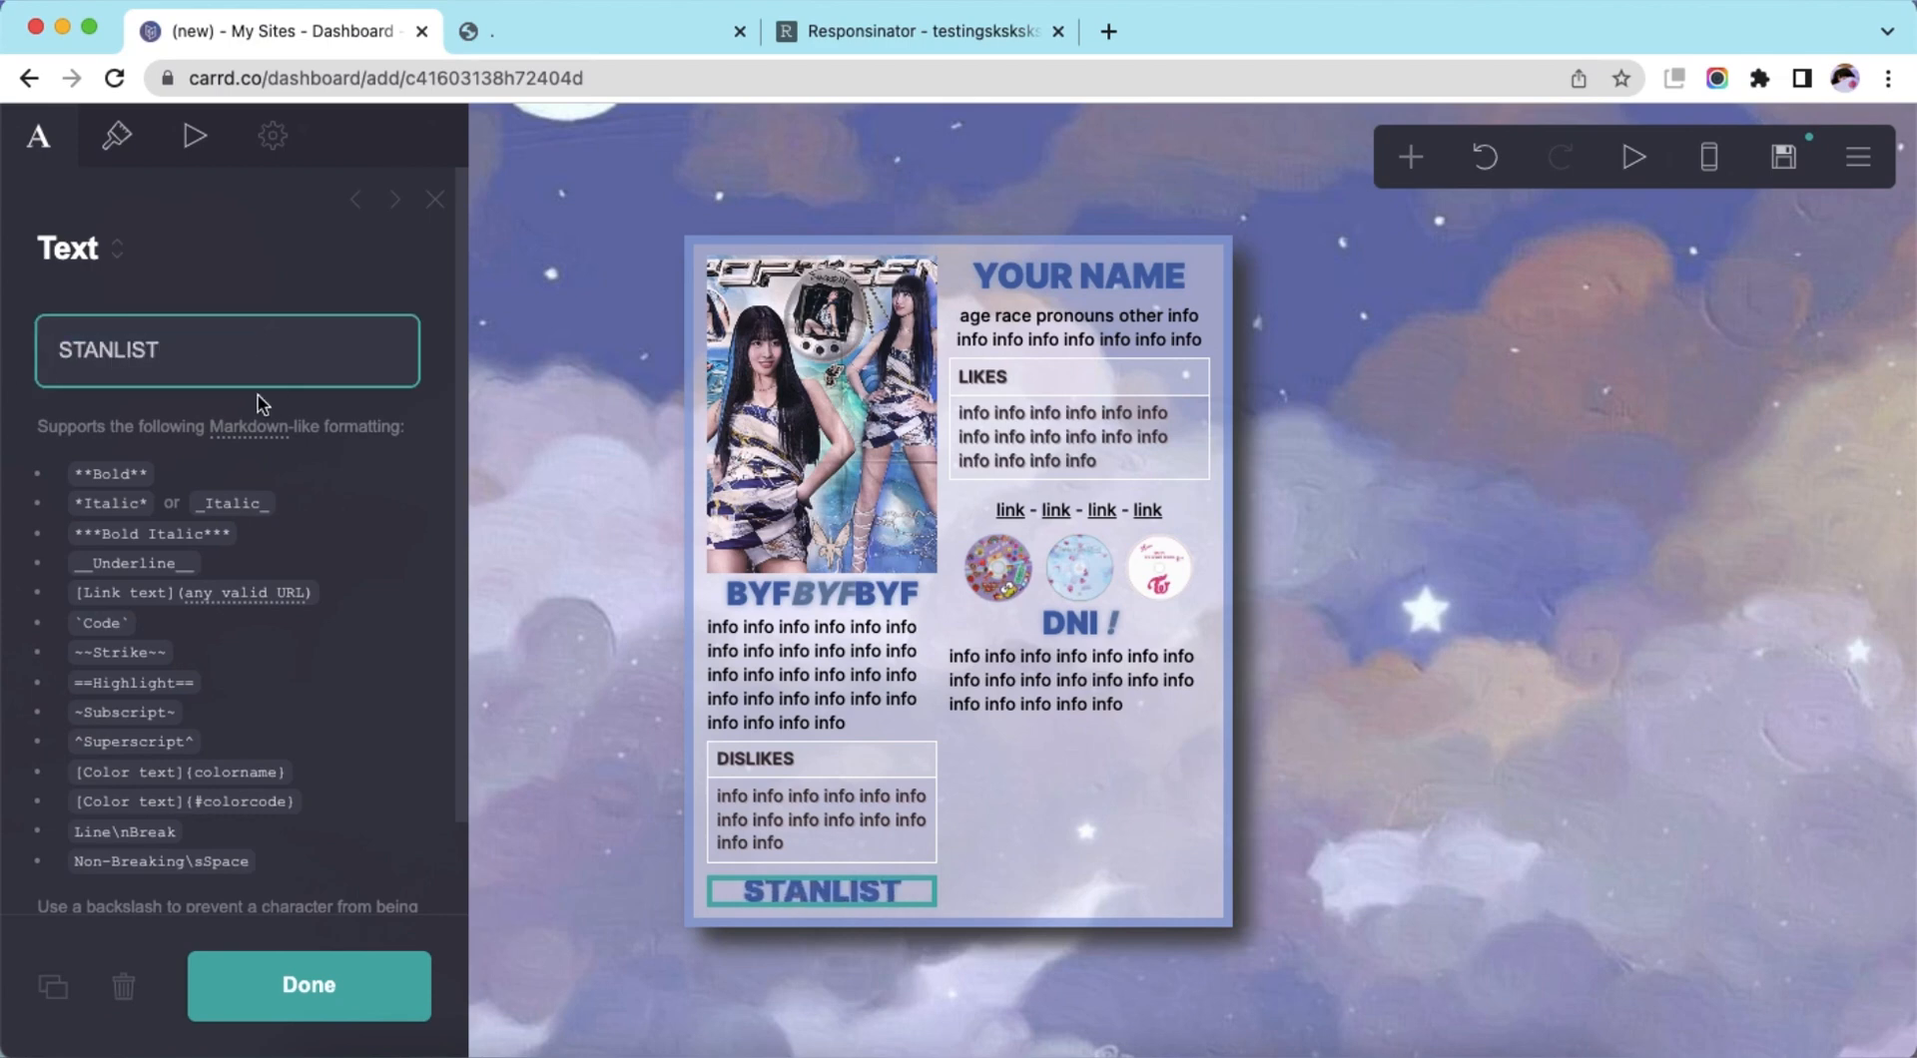
Duplicate the info text under the BYF heading and move the copy below the STANLIST heading
{"action": "left_click", "coordinate": [811, 674]}
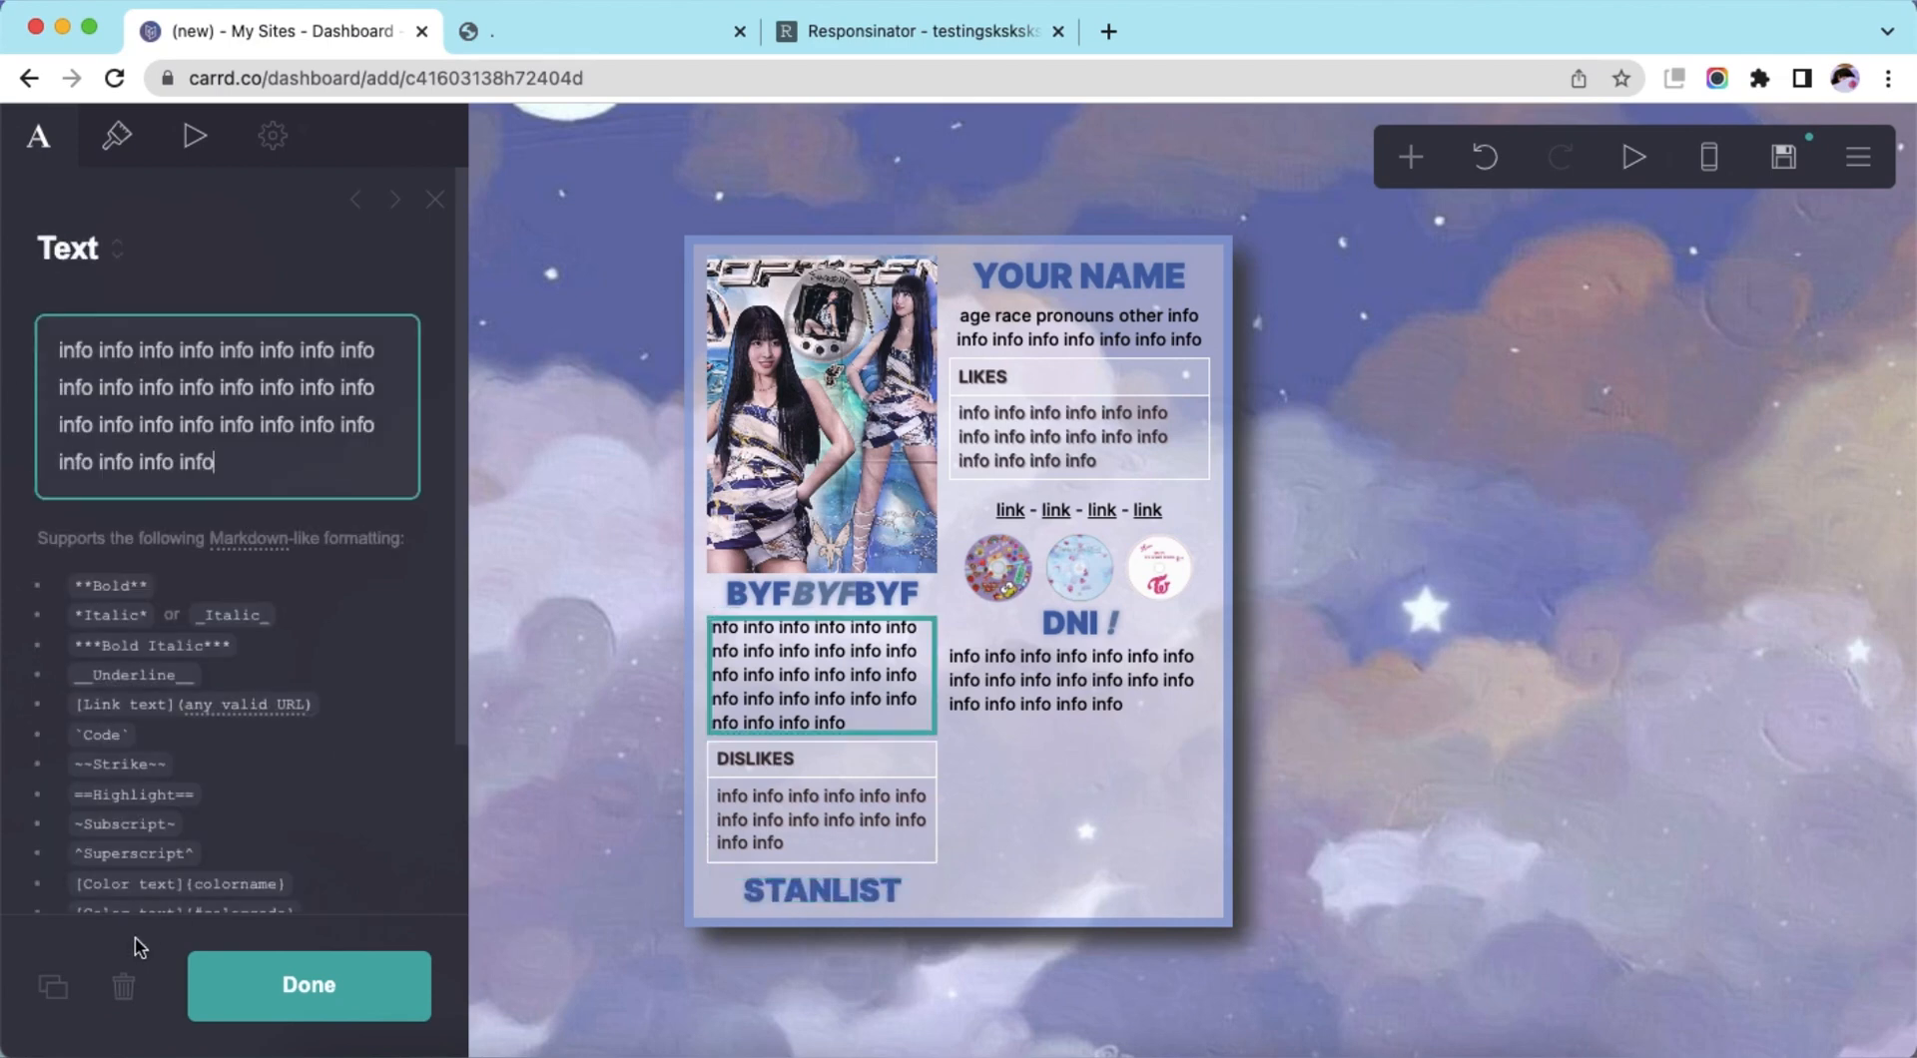
{"action": "left_click", "coordinate": [53, 987]}
{"action": "left_click_drag", "start_coordinate": [826, 717], "coordinate": [896, 929]}
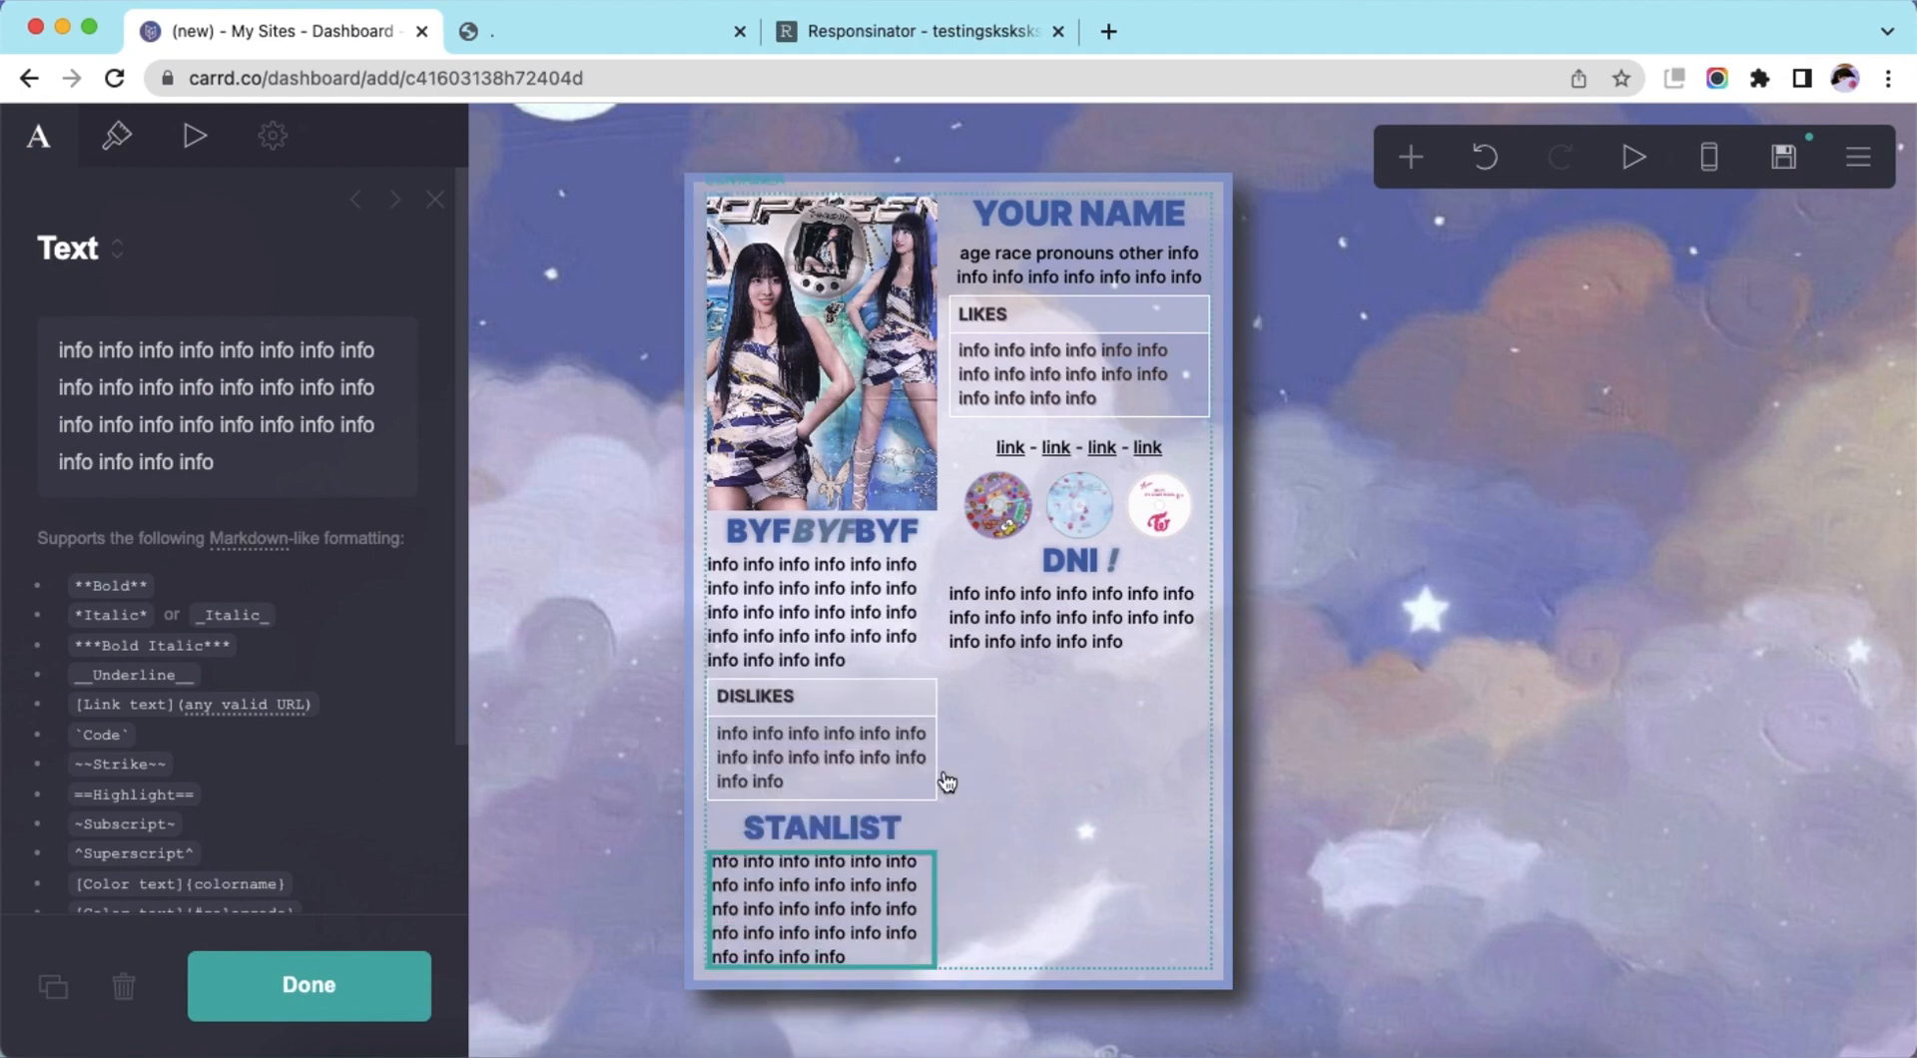
{"action": "left_click", "coordinate": [1610, 604]}
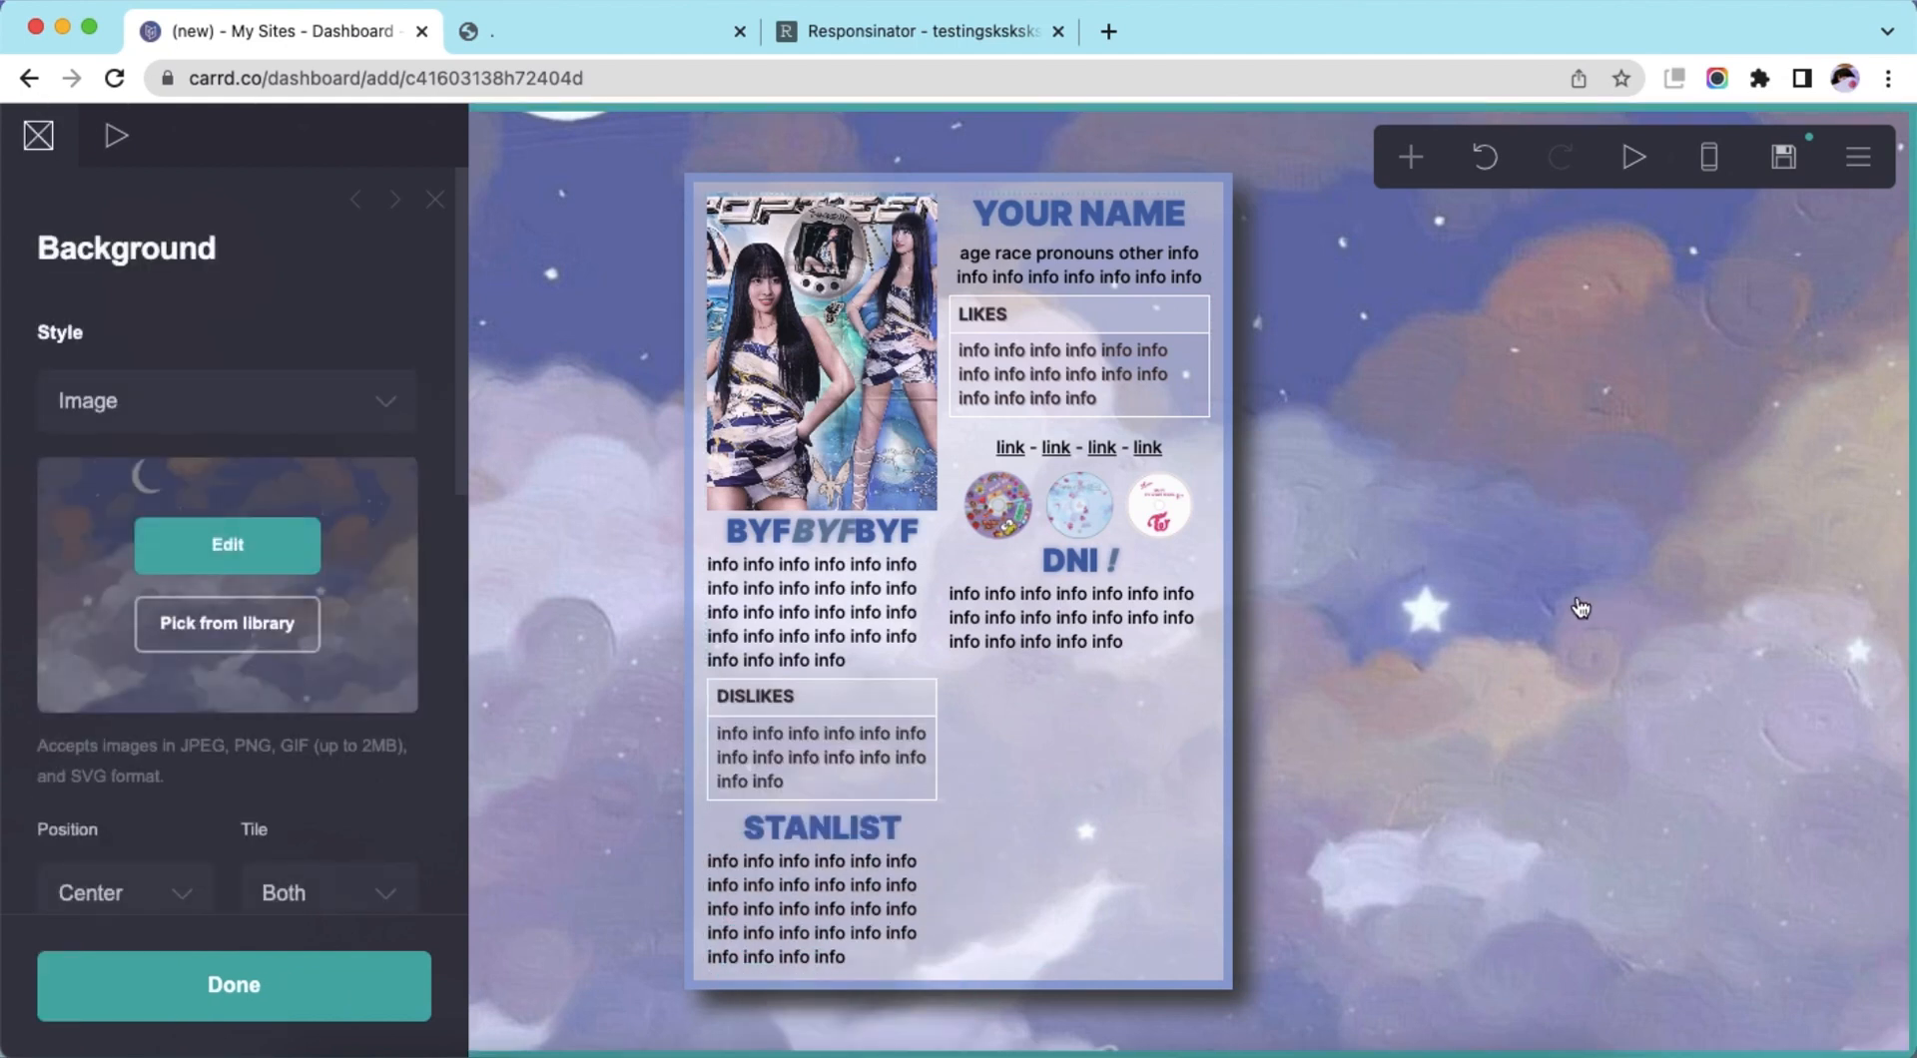
Add a table below the stanlist info text with no headings and a single row reading "[other link](#)"
{"action": "left_click", "coordinate": [859, 908]}
{"action": "left_click", "coordinate": [1410, 156]}
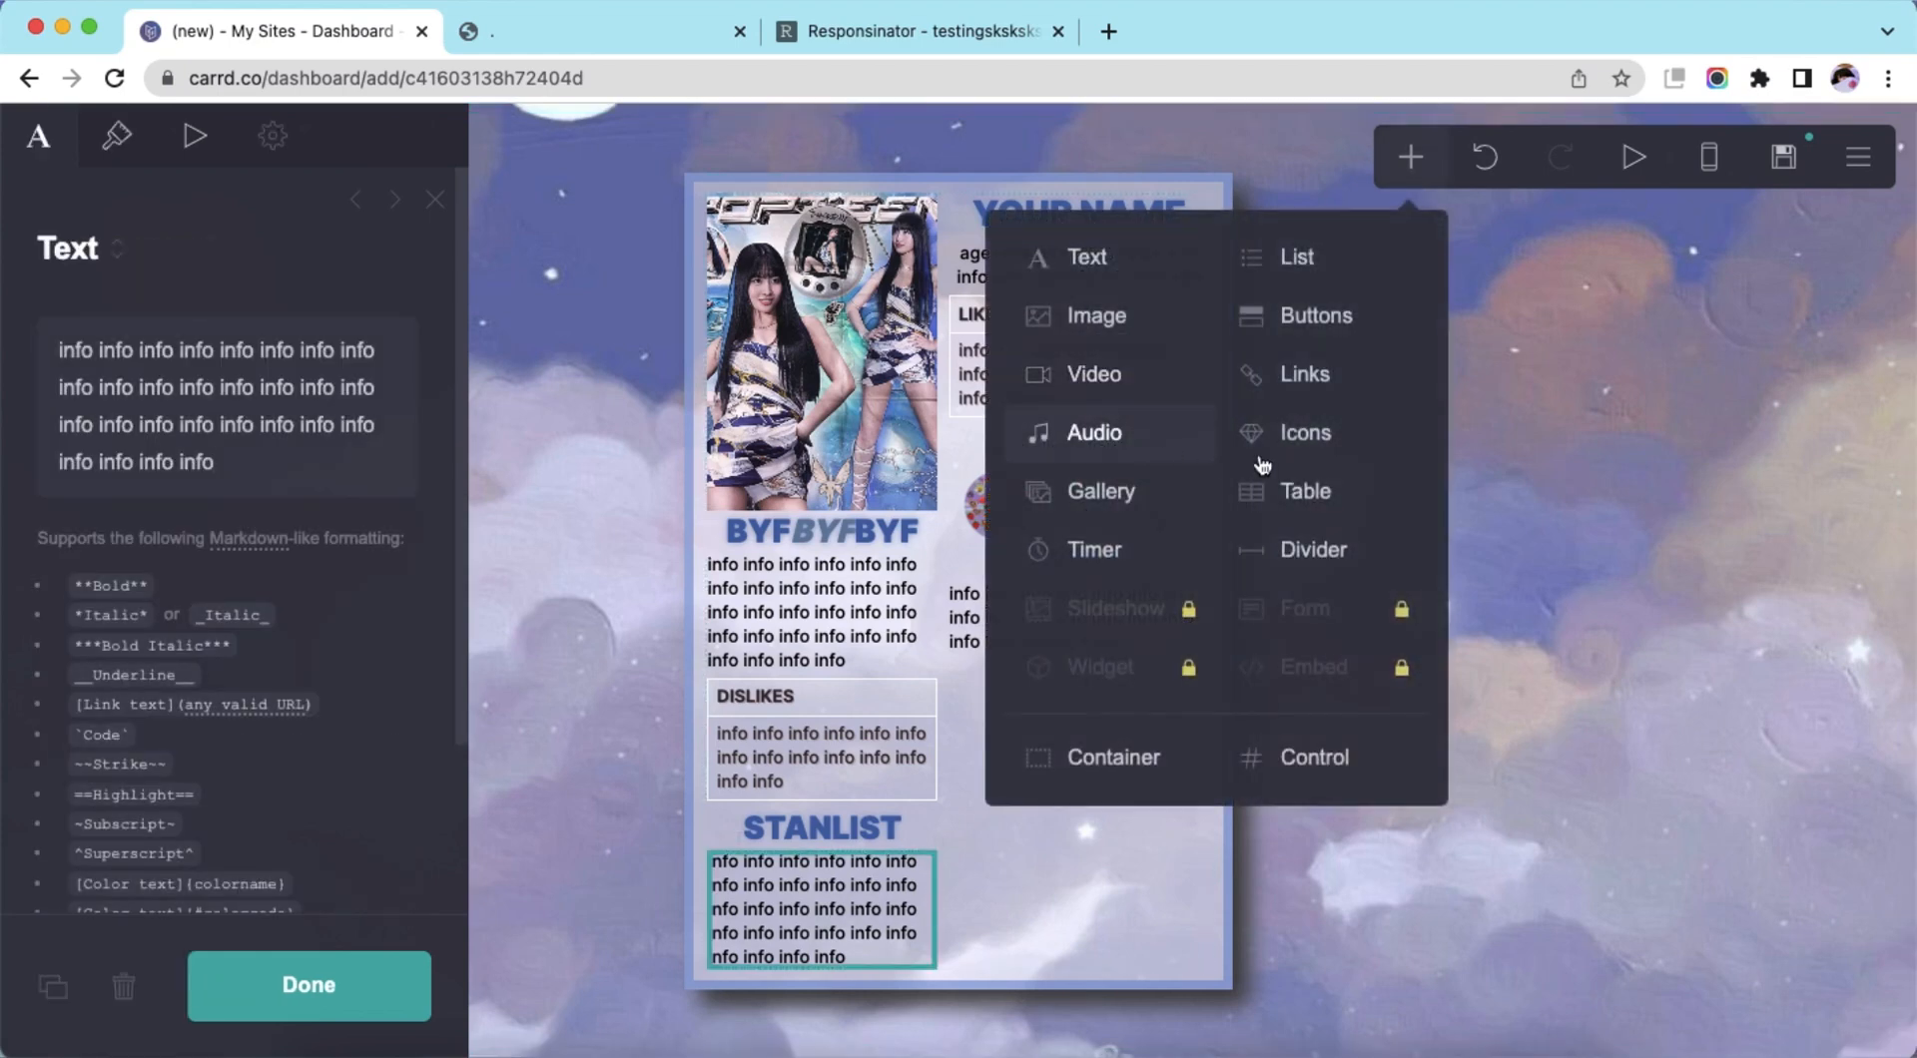
{"action": "left_click", "coordinate": [1297, 490]}
{"action": "left_click_drag", "start_coordinate": [60, 384], "coordinate": [75, 530]}
{"action": "key", "text": "BackSpace"}
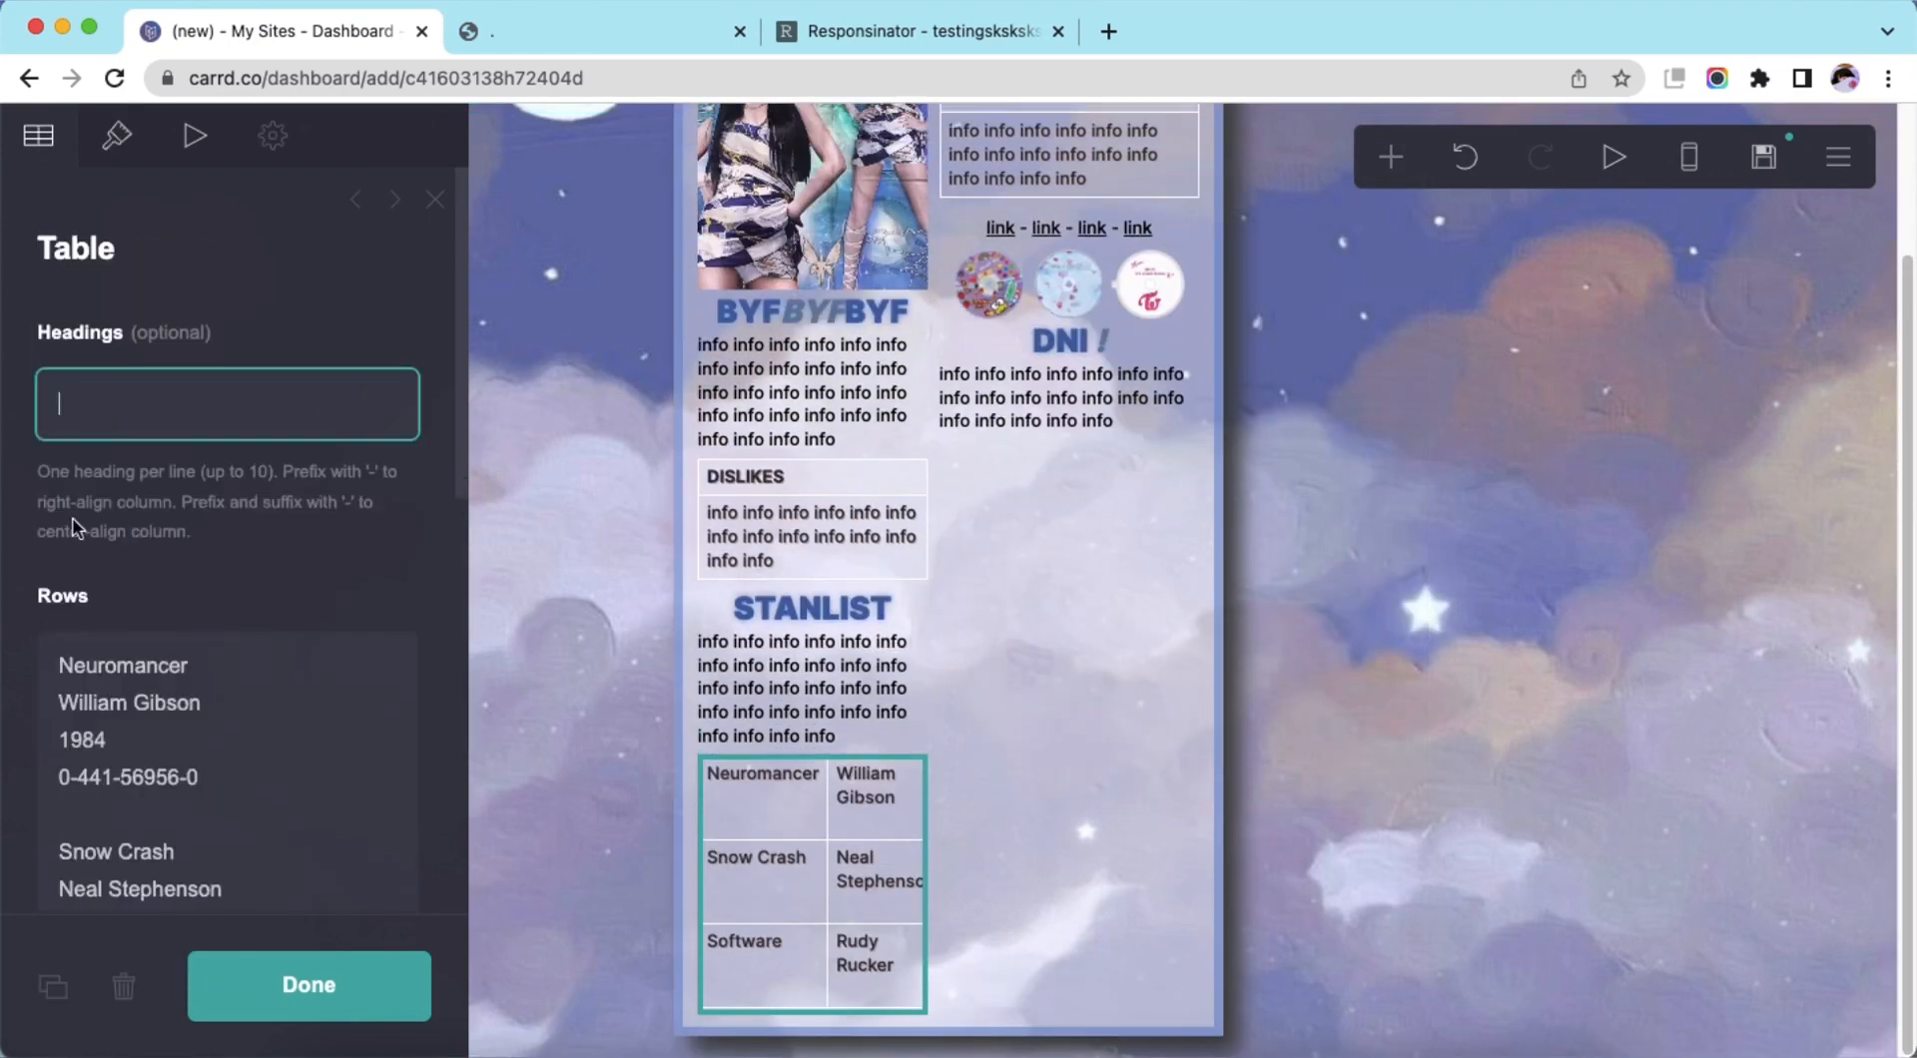
{"action": "right_click", "coordinate": [276, 735]}
{"action": "left_click", "coordinate": [337, 829]}
{"action": "type", "text": "p"}
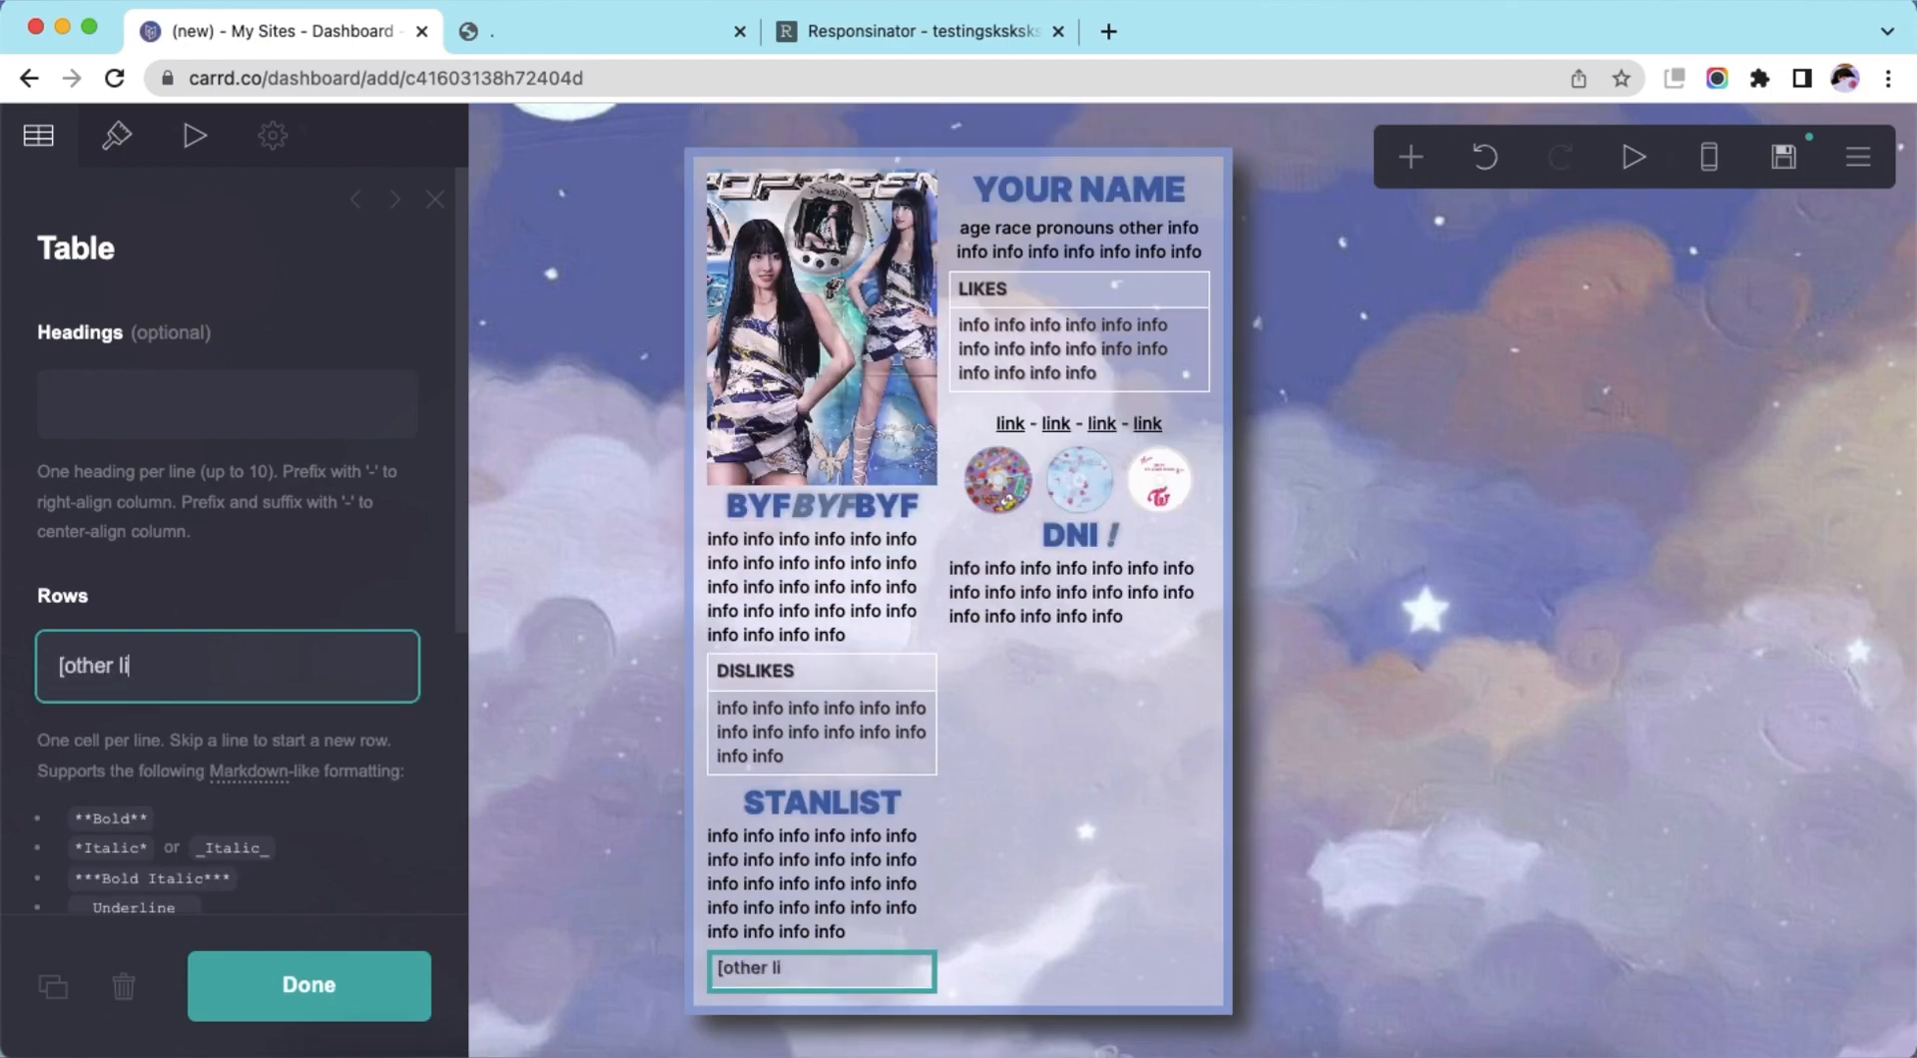
{"action": "type", "text": "other link](#)"}
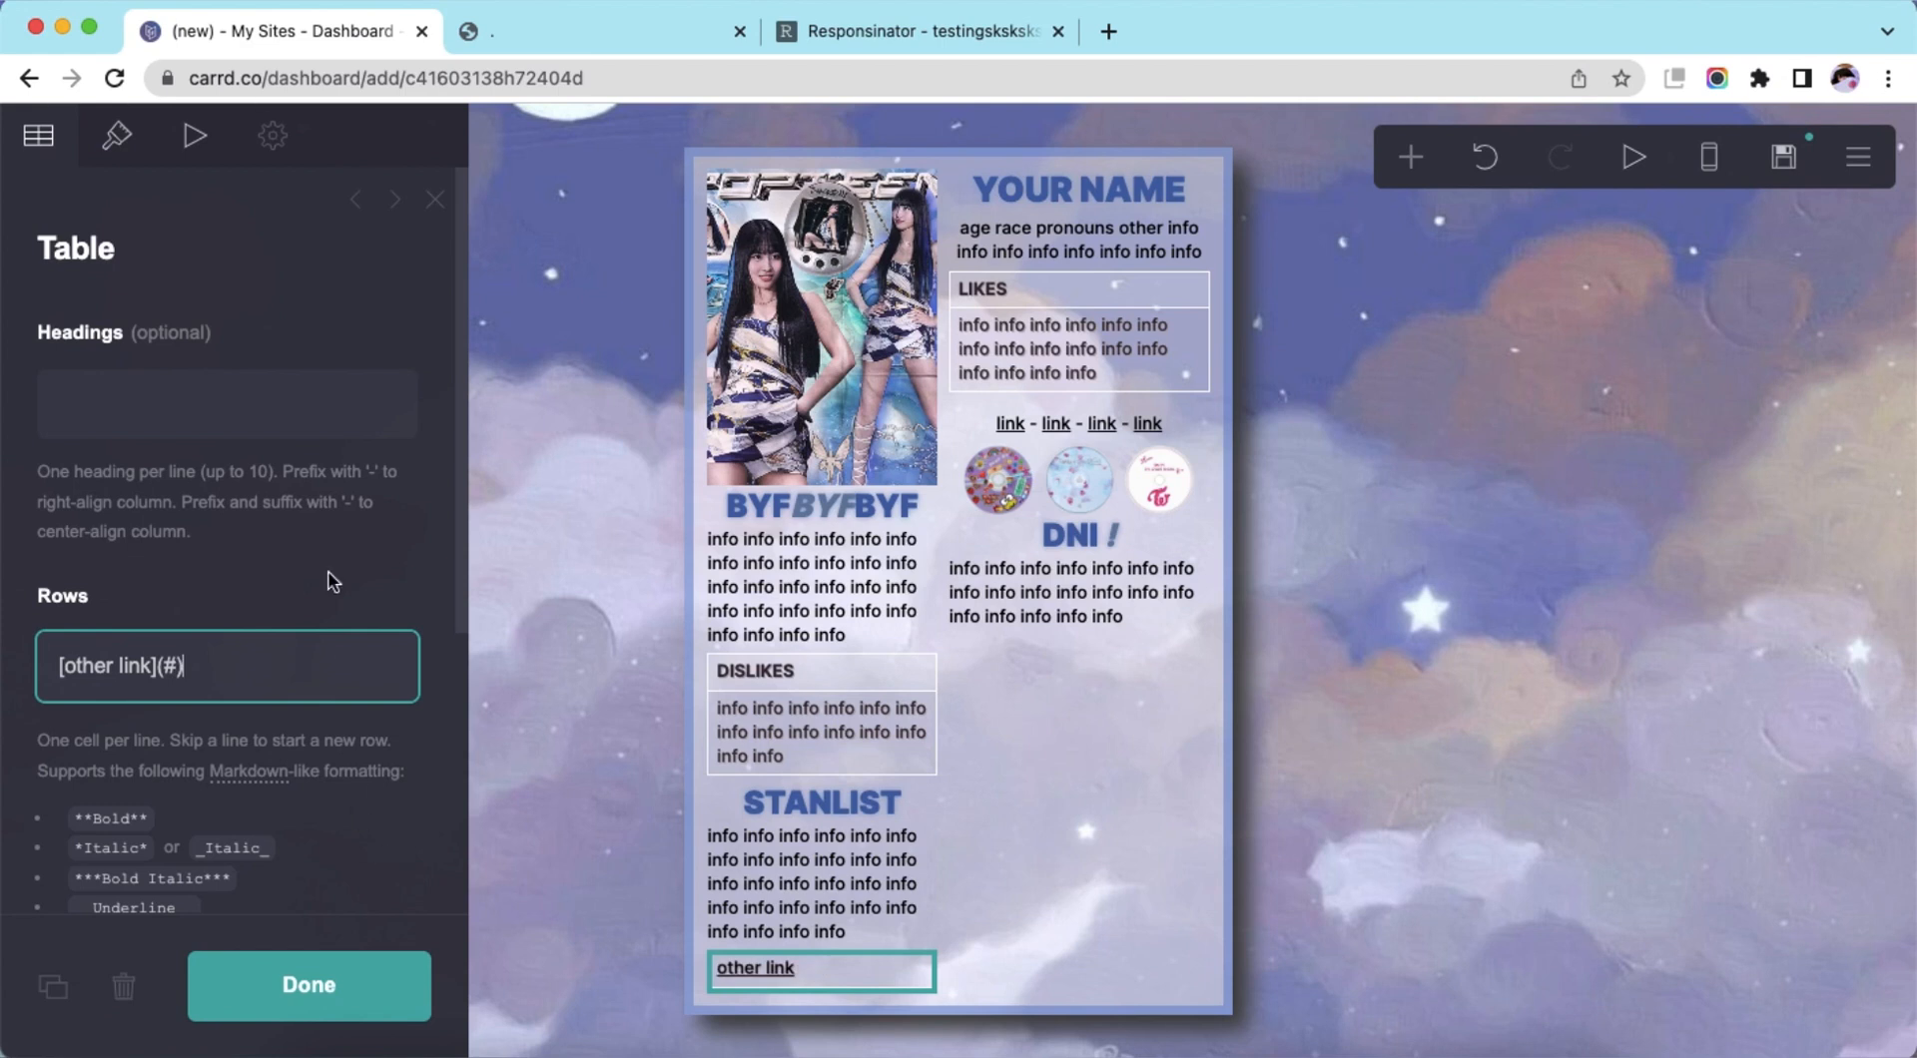
Reduce the padding of the "other link" table to 0.125
{"action": "left_click", "coordinate": [116, 134]}
{"action": "left_click", "coordinate": [52, 361]}
{"action": "scroll", "coordinate": [225, 479], "scroll_direction": "down", "scroll_amount": 4}
{"action": "left_click", "coordinate": [395, 466]}
{"action": "type", "text": "0.125"}
{"action": "key", "text": "Return"}
Set the "other link" table's text to Semi Bold weight, Center alignment and Plain link style
{"action": "scroll", "coordinate": [150, 518], "scroll_direction": "up", "scroll_amount": 5}
{"action": "left_click", "coordinate": [252, 379]}
{"action": "scroll", "coordinate": [265, 494], "scroll_direction": "down", "scroll_amount": 1}
{"action": "scroll", "coordinate": [254, 609], "scroll_direction": "down", "scroll_amount": 3}
{"action": "left_click", "coordinate": [277, 759]}
{"action": "scroll", "coordinate": [290, 699], "scroll_direction": "down", "scroll_amount": 6}
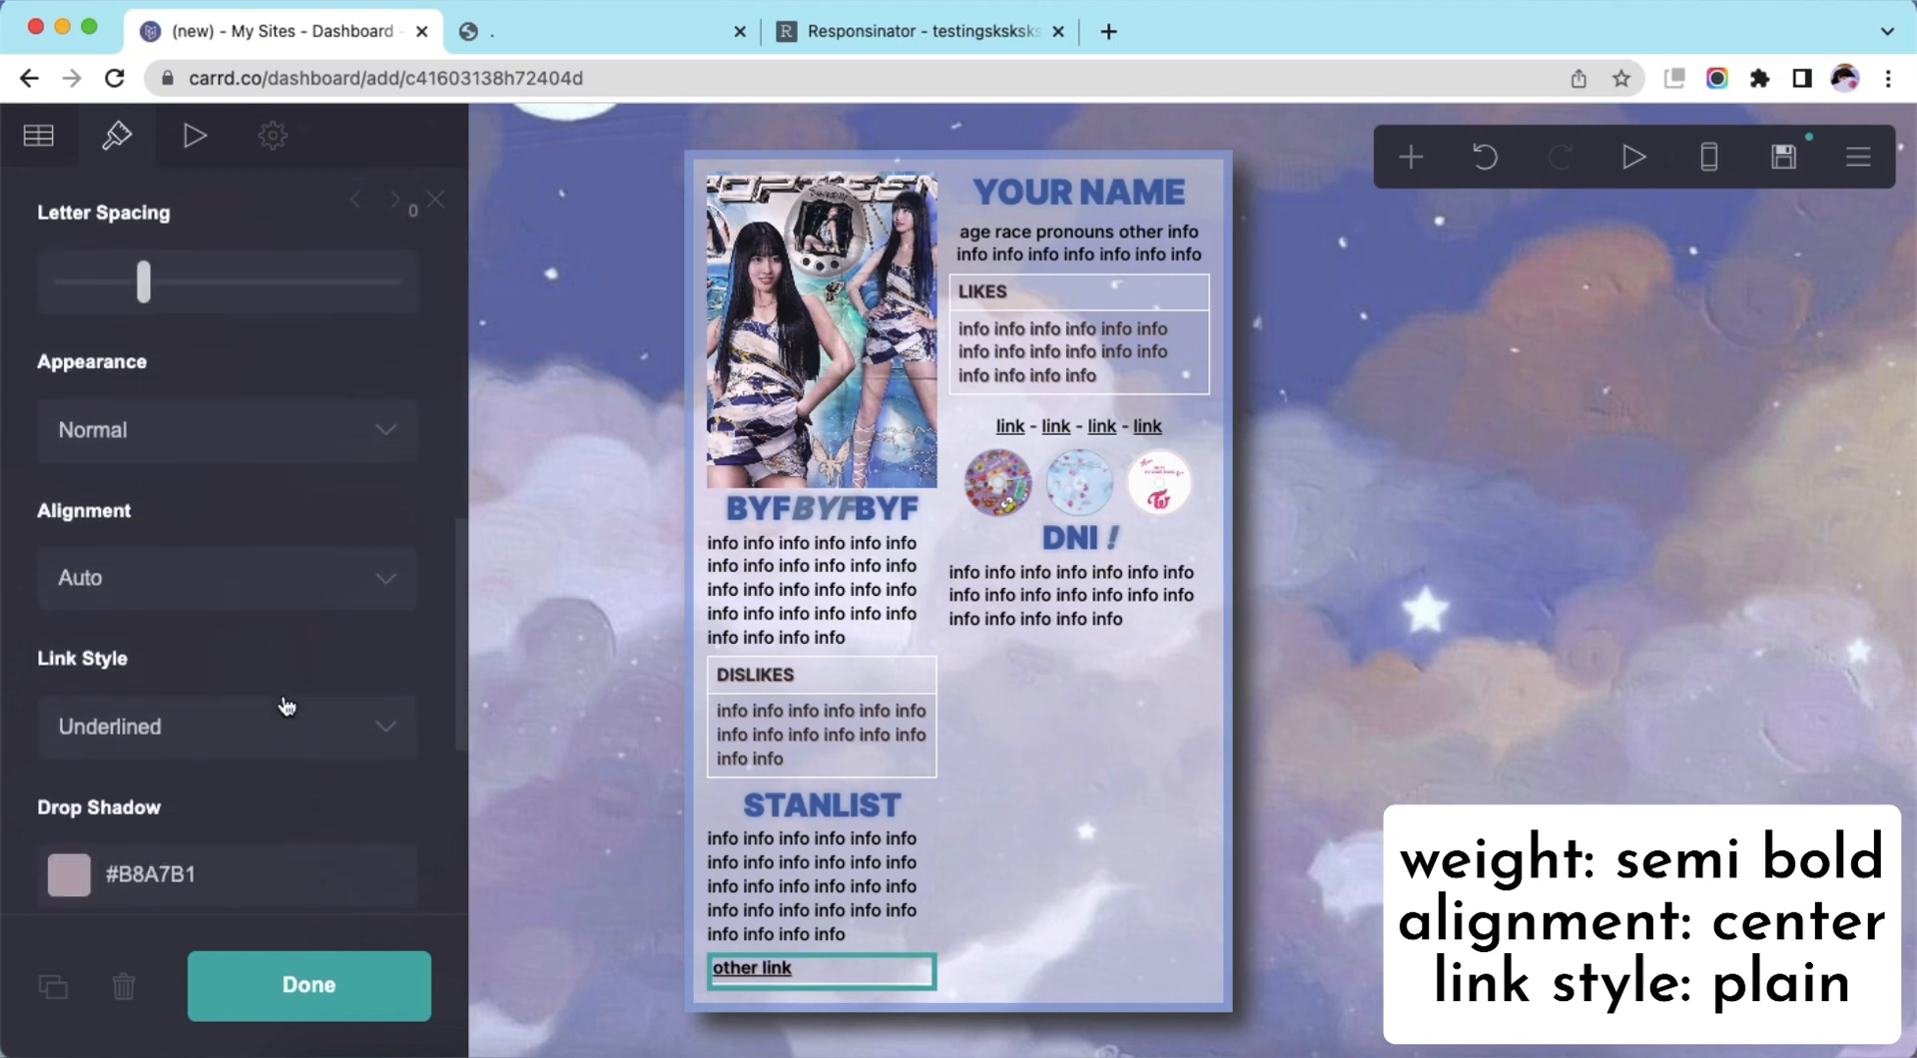
{"action": "scroll", "coordinate": [286, 706], "scroll_direction": "down", "scroll_amount": 1}
{"action": "left_click", "coordinate": [225, 546]}
{"action": "left_click", "coordinate": [206, 620]}
{"action": "left_click", "coordinate": [230, 691]}
{"action": "left_click", "coordinate": [214, 727]}
Remove the #B8A7B1 drop shadow from the "other link" table's text and check the page in mobile view
{"action": "scroll", "coordinate": [250, 699], "scroll_direction": "down", "scroll_amount": 2}
{"action": "left_click", "coordinate": [253, 659]}
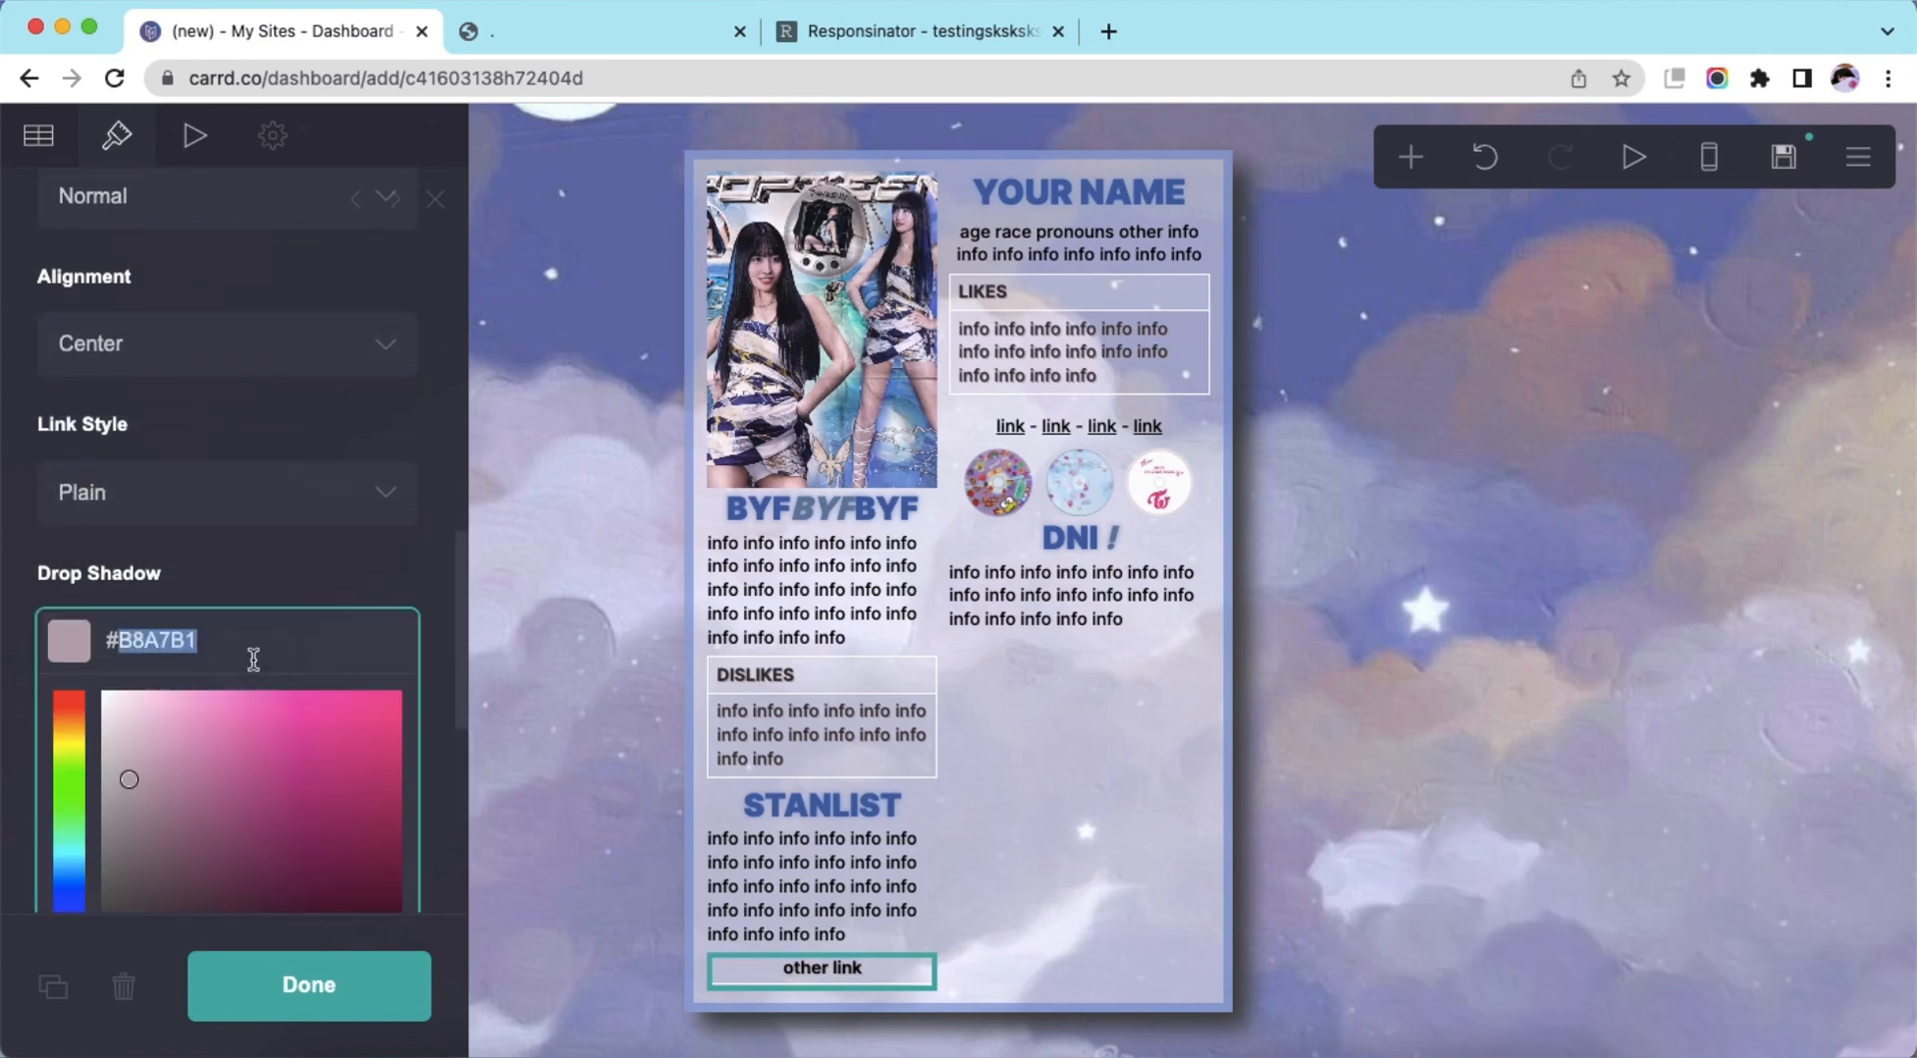
{"action": "key", "text": "BackSpace"}
{"action": "scroll", "coordinate": [254, 659], "scroll_direction": "down", "scroll_amount": 1}
{"action": "left_click", "coordinate": [1394, 772]}
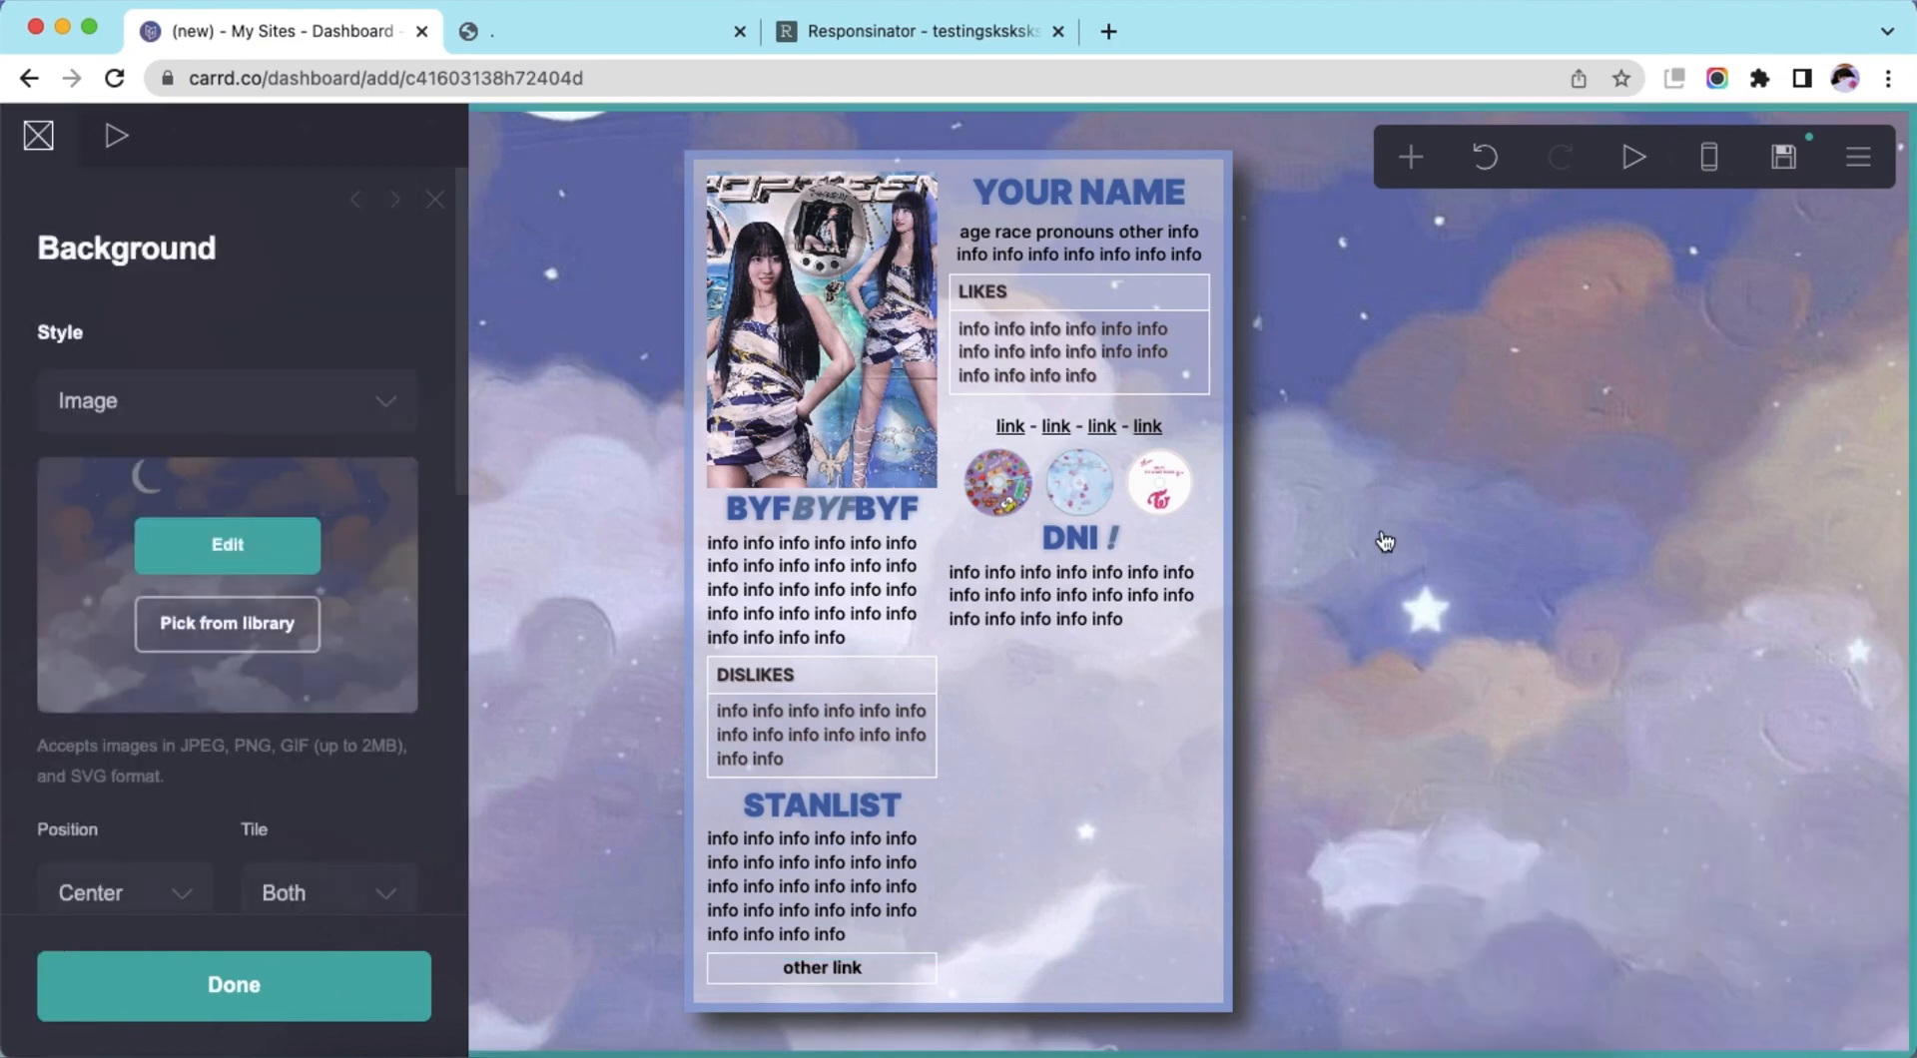
{"action": "left_click", "coordinate": [1708, 157]}
{"action": "left_click", "coordinate": [1709, 158]}
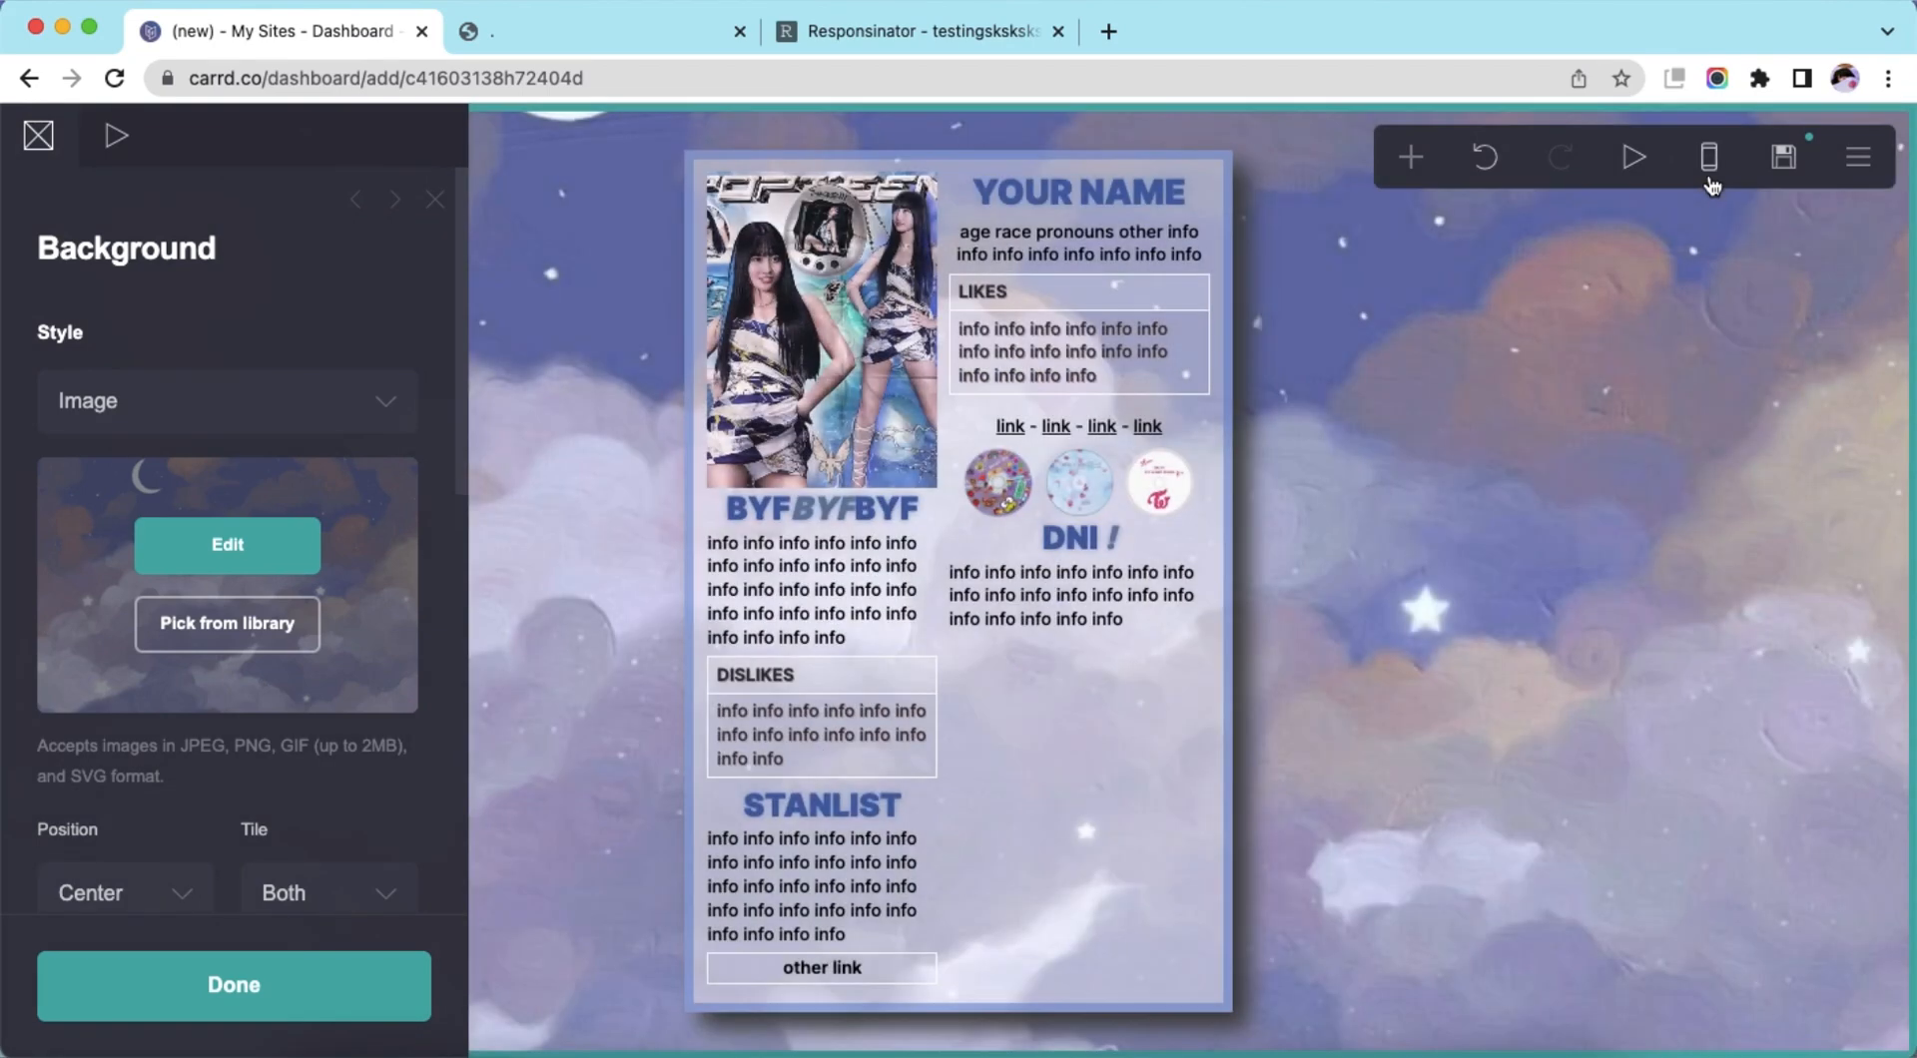
Add an image below the DNI info text, upload the blue POPTEEN picture and accept it uncropped
{"action": "left_click", "coordinate": [1115, 597]}
{"action": "left_click", "coordinate": [1411, 158]}
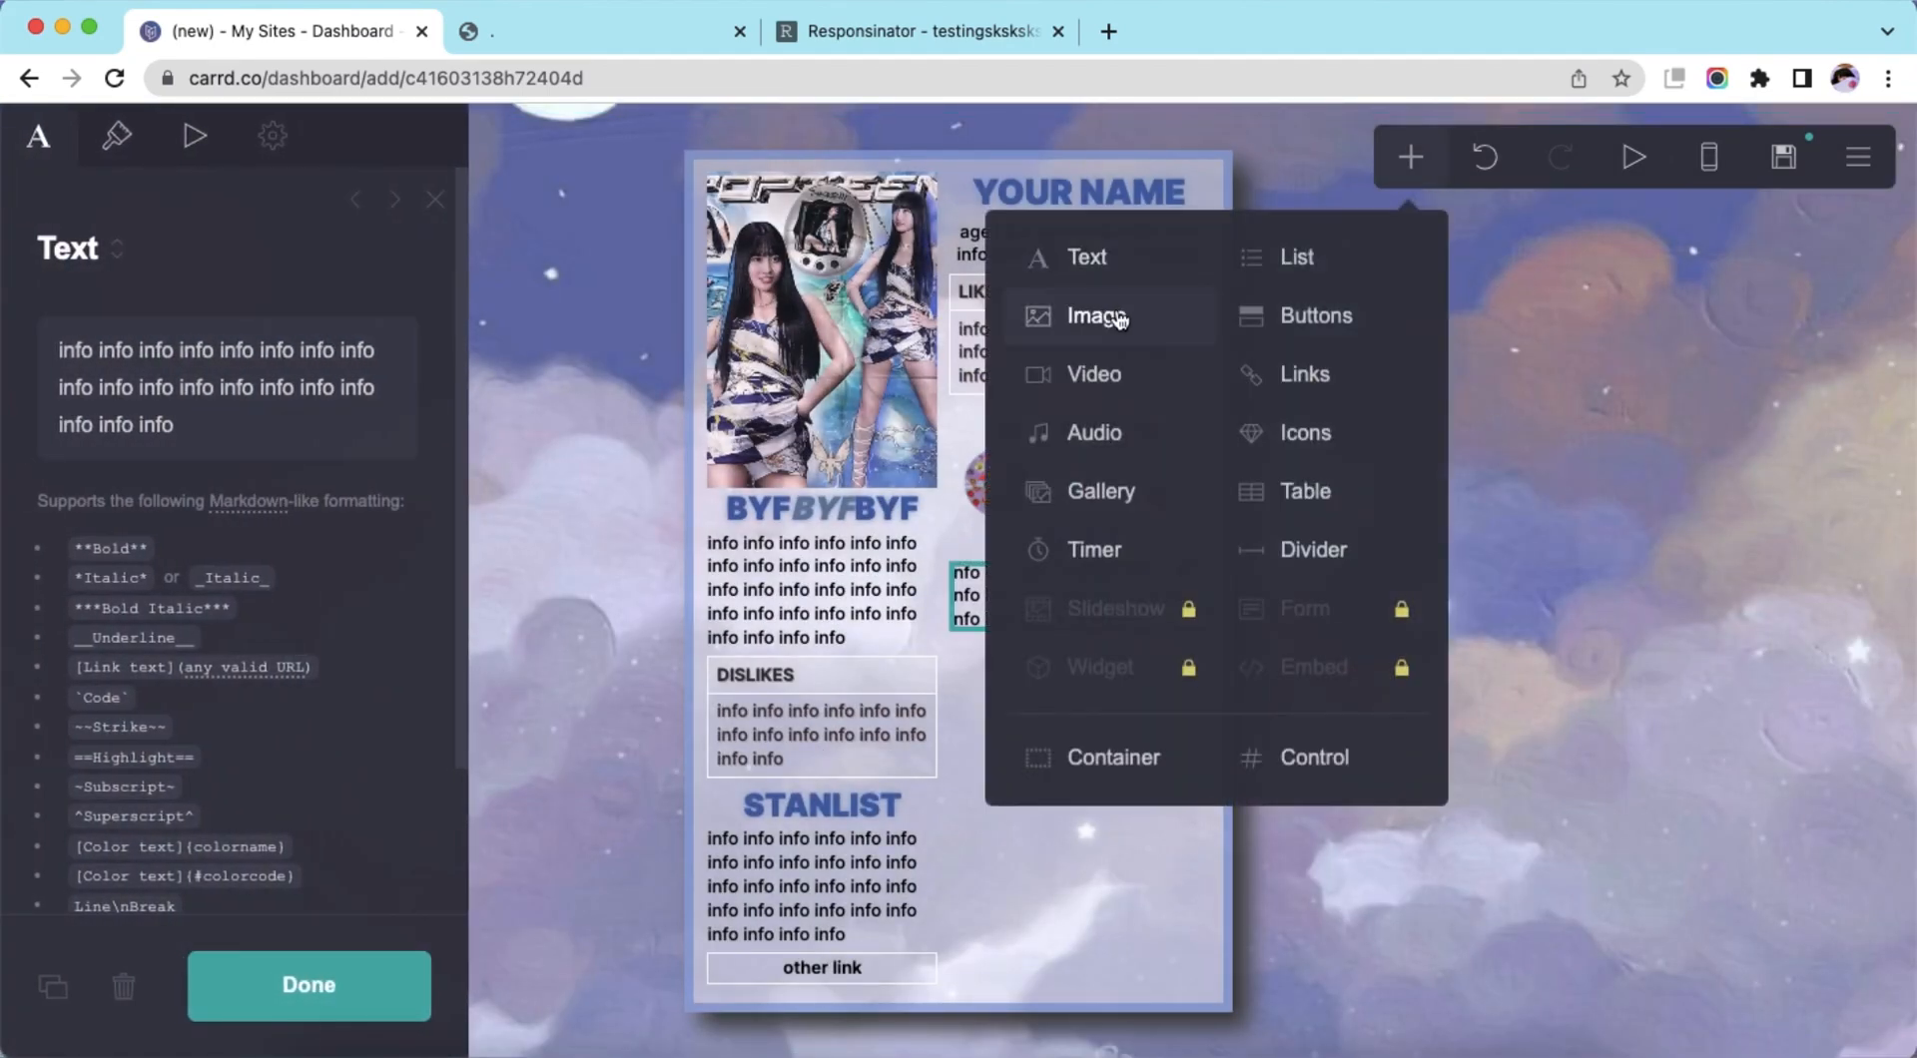
{"action": "left_click", "coordinate": [1088, 314]}
{"action": "left_click", "coordinate": [229, 446]}
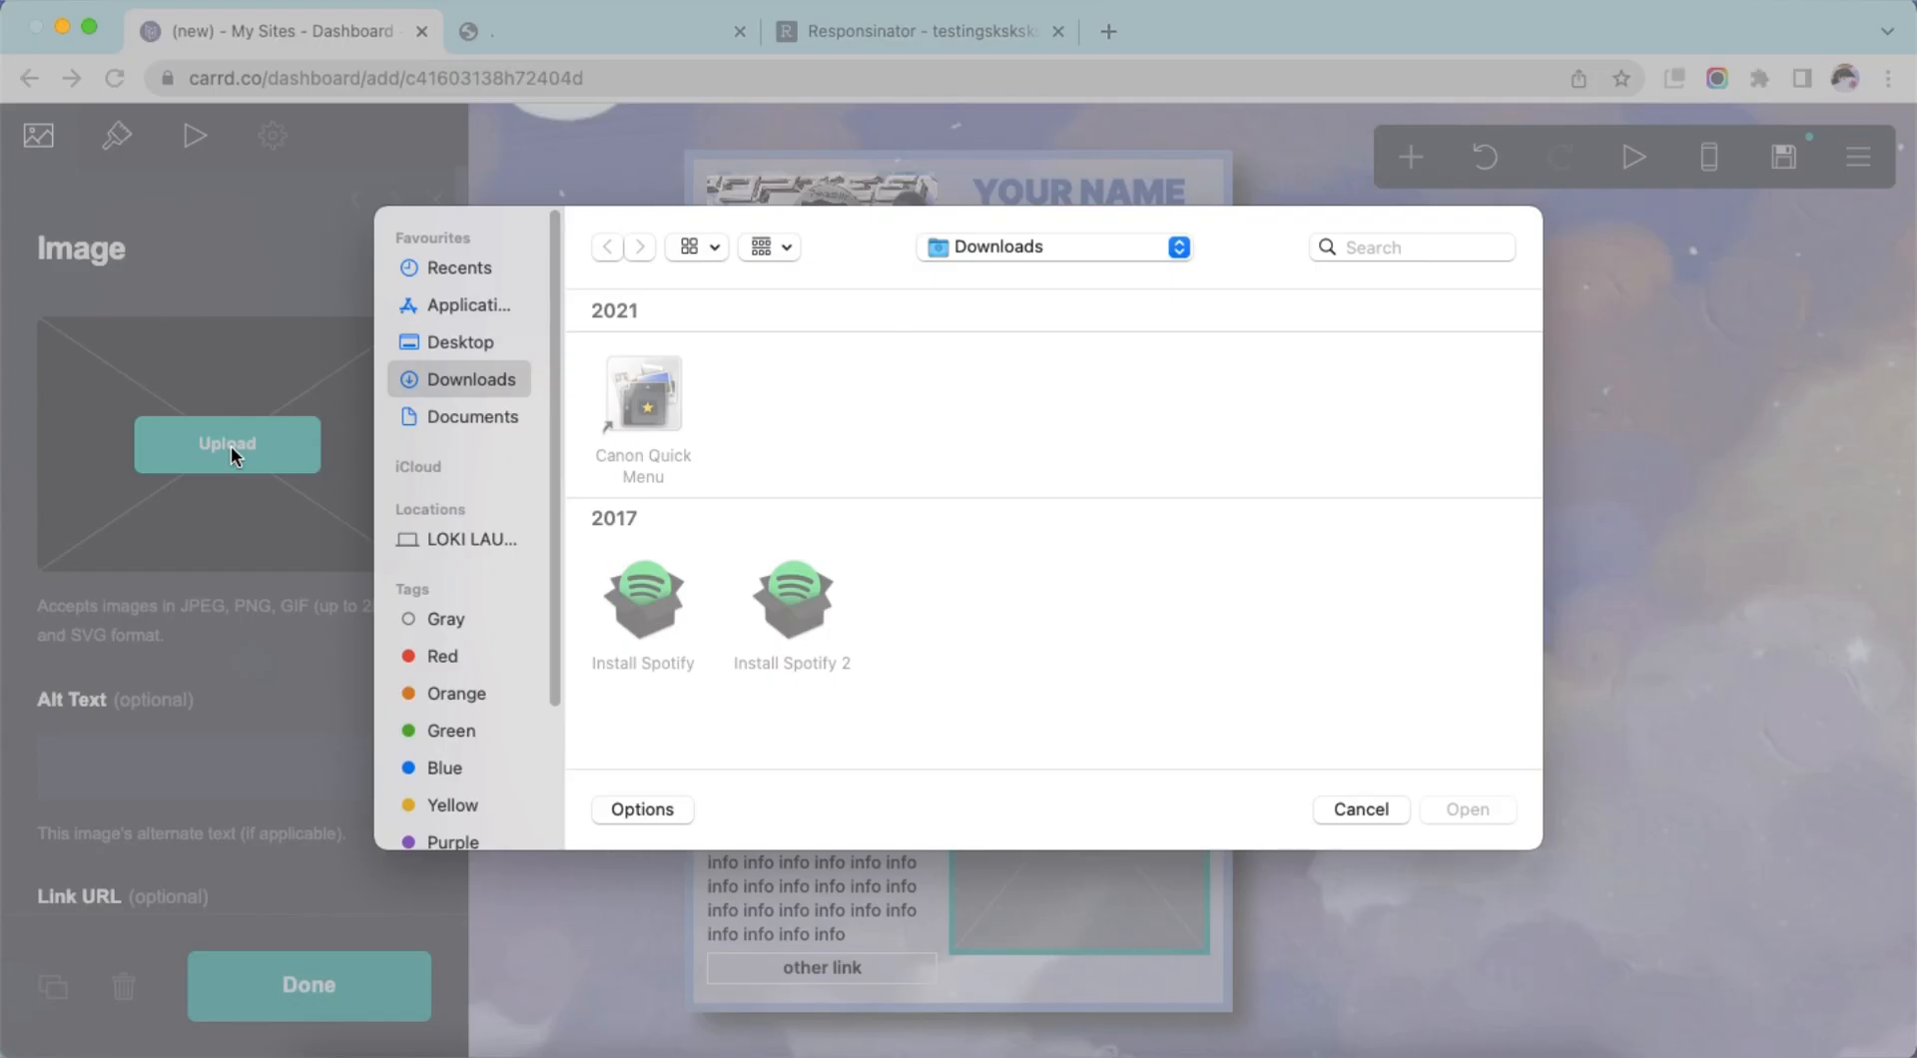
{"action": "double_click", "coordinate": [898, 384]}
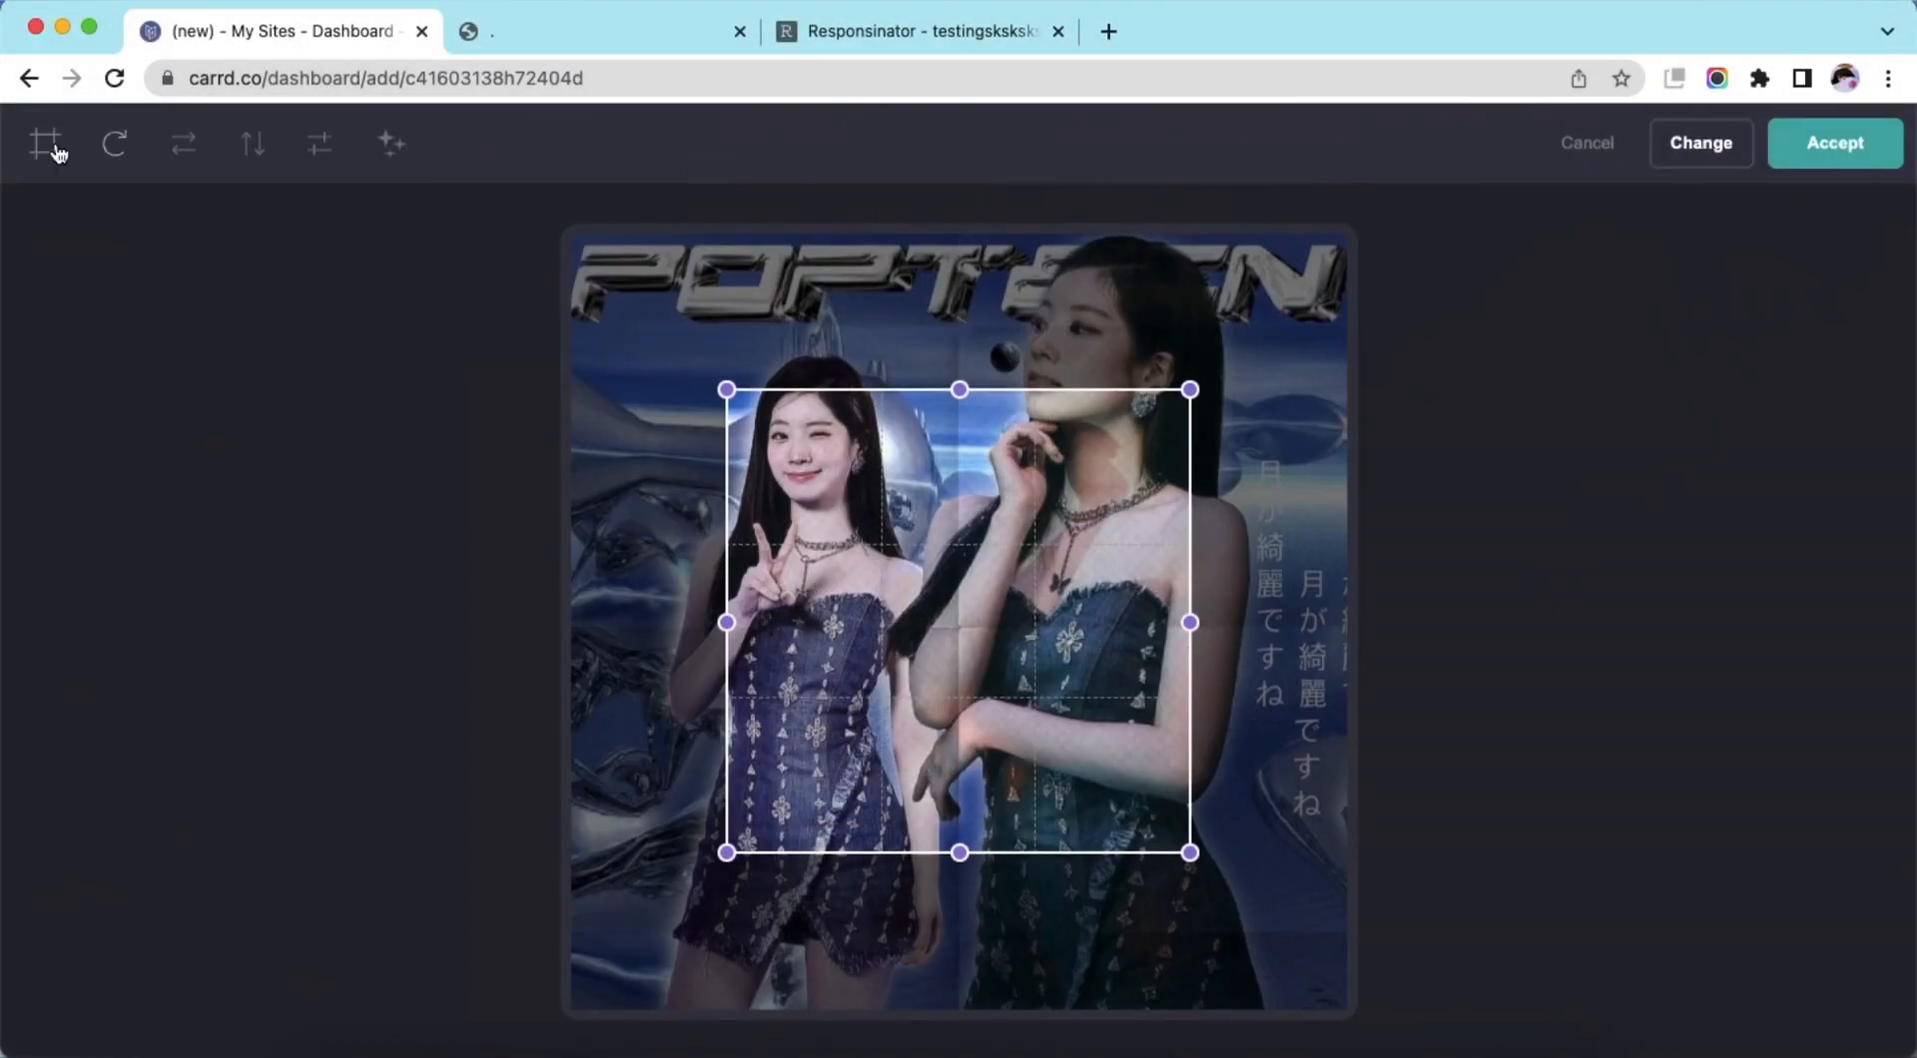
{"action": "left_click", "coordinate": [57, 149]}
{"action": "left_click", "coordinate": [1835, 150]}
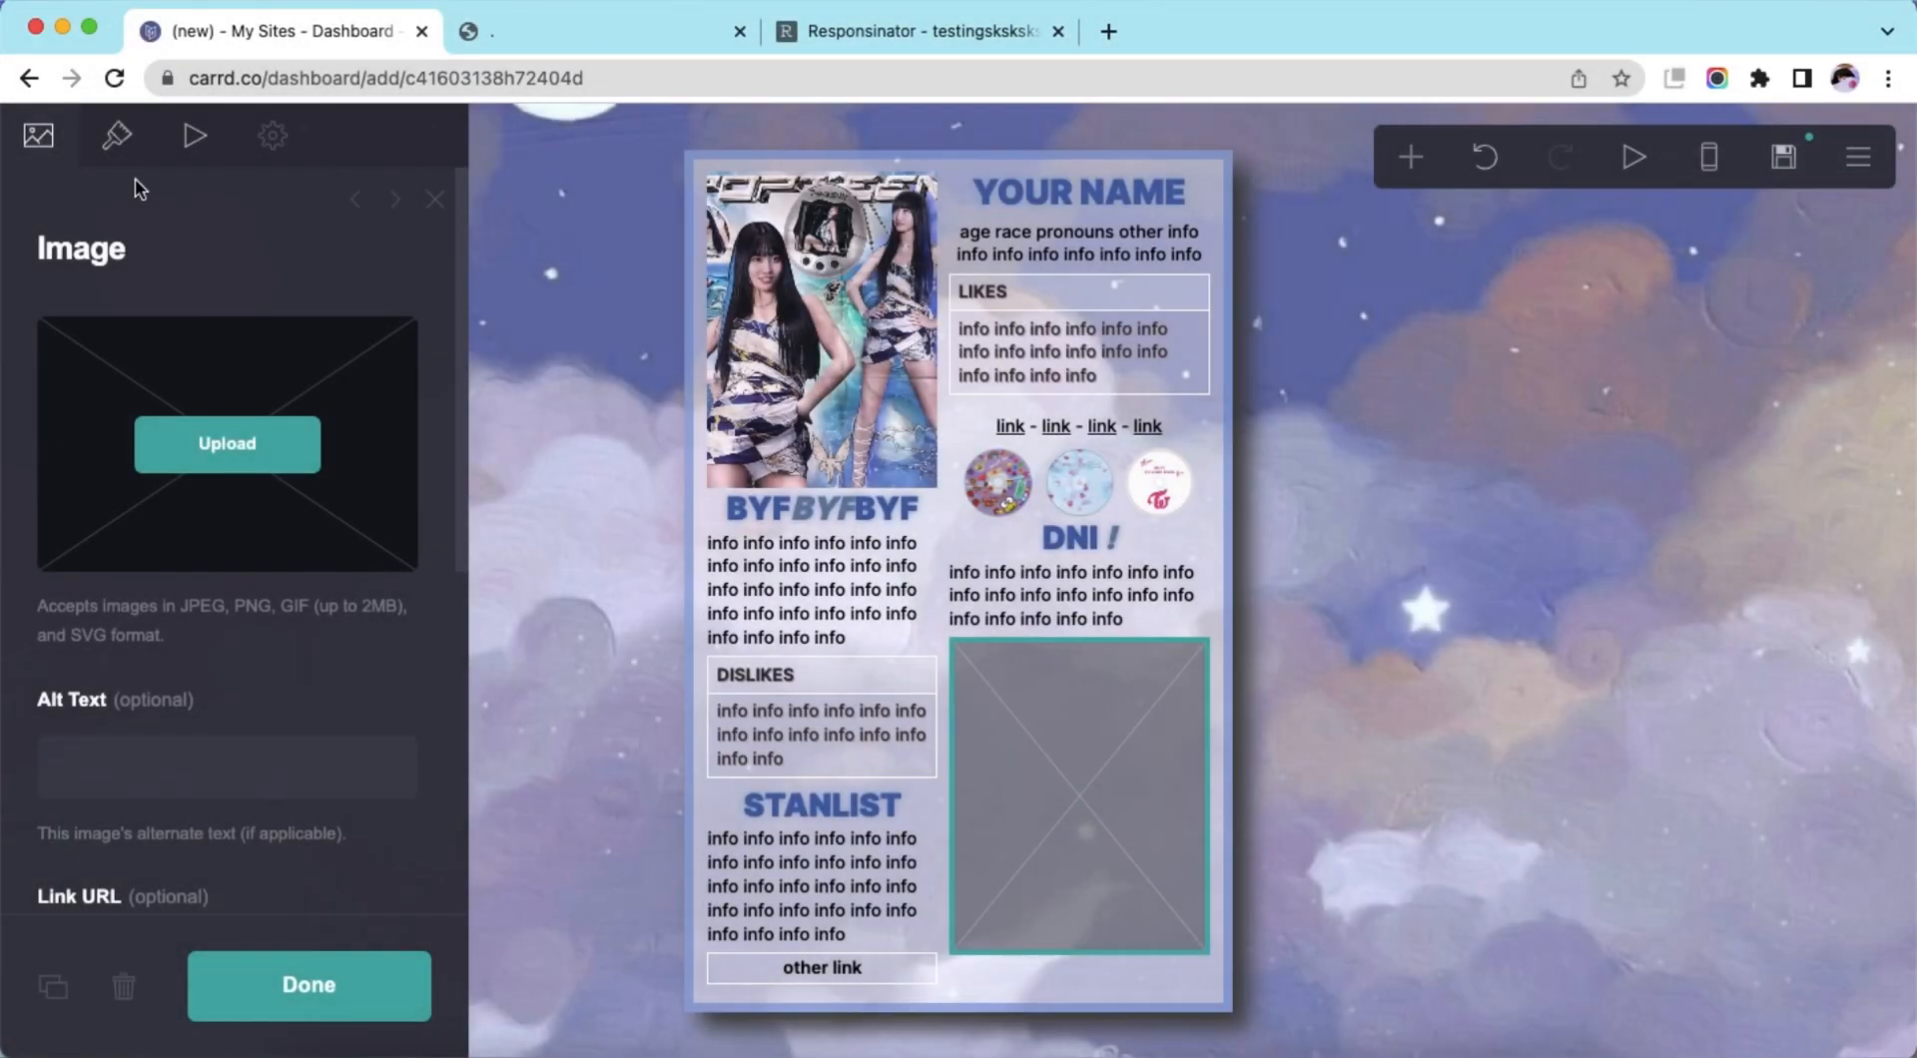
Set the new image's width to 10.875, its height to 15.125 and its alignment to Left
{"action": "left_click", "coordinate": [122, 138]}
{"action": "left_click", "coordinate": [410, 356]}
{"action": "type", "text": "10.875"}
{"action": "key", "text": "Return"}
{"action": "left_click", "coordinate": [396, 500]}
{"action": "type", "text": "15.125"}
{"action": "key", "text": "Return"}
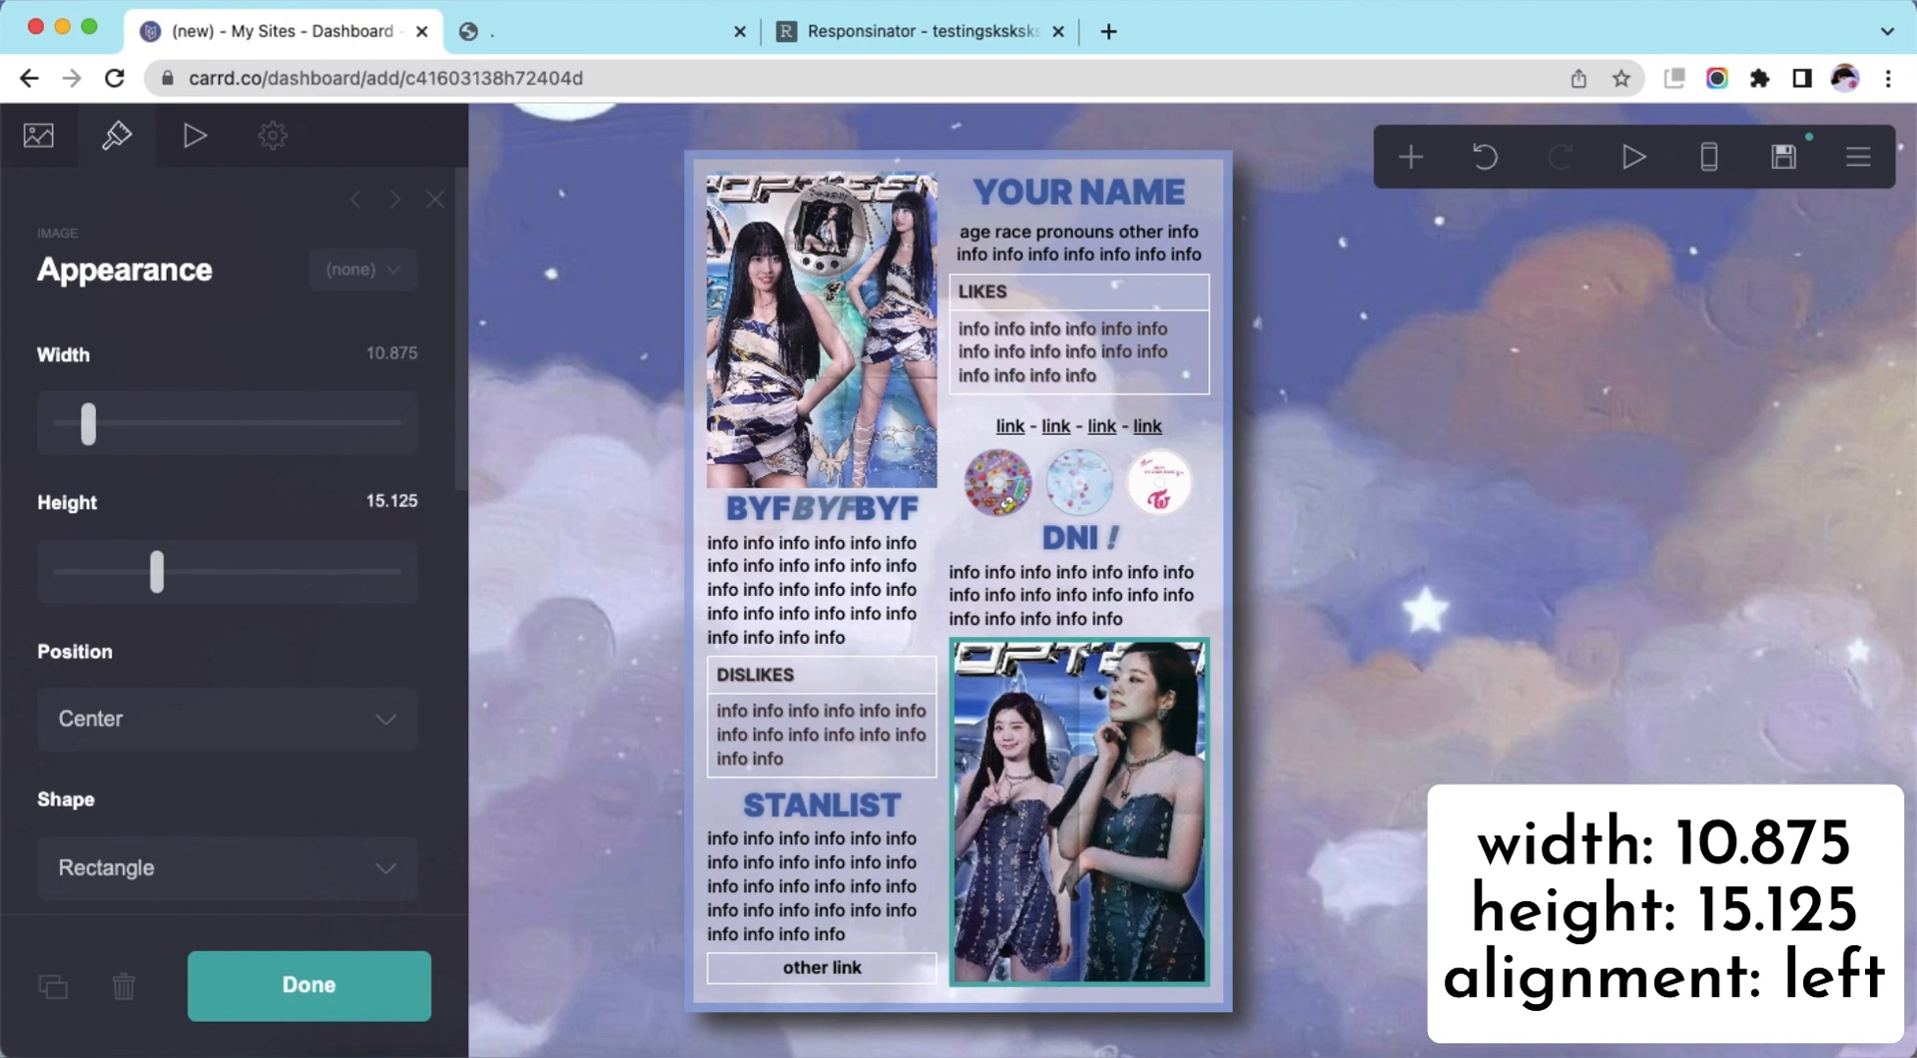
{"action": "scroll", "coordinate": [320, 586], "scroll_direction": "down", "scroll_amount": 10}
{"action": "left_click", "coordinate": [313, 619]}
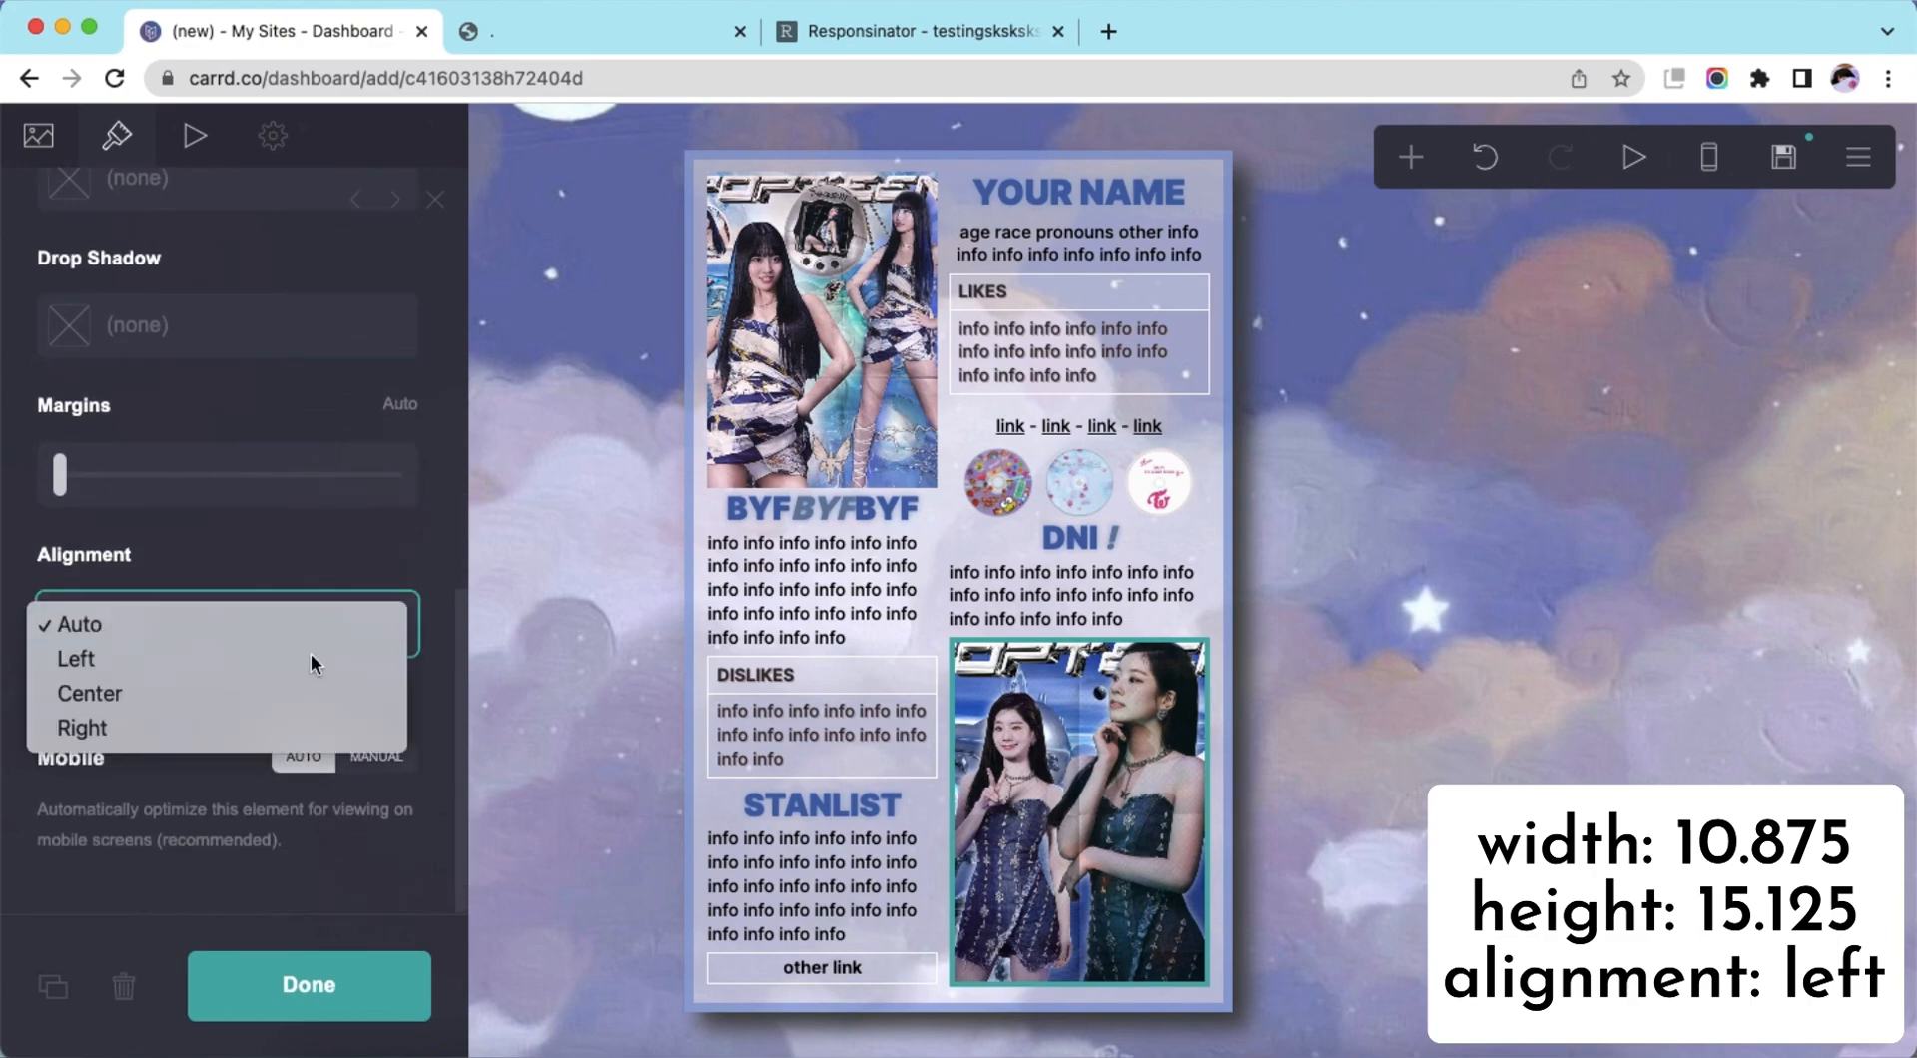
{"action": "left_click", "coordinate": [312, 657]}
Check the page with the new image in mobile view and return to desktop view
{"action": "left_click", "coordinate": [1588, 575]}
{"action": "left_click", "coordinate": [1709, 157]}
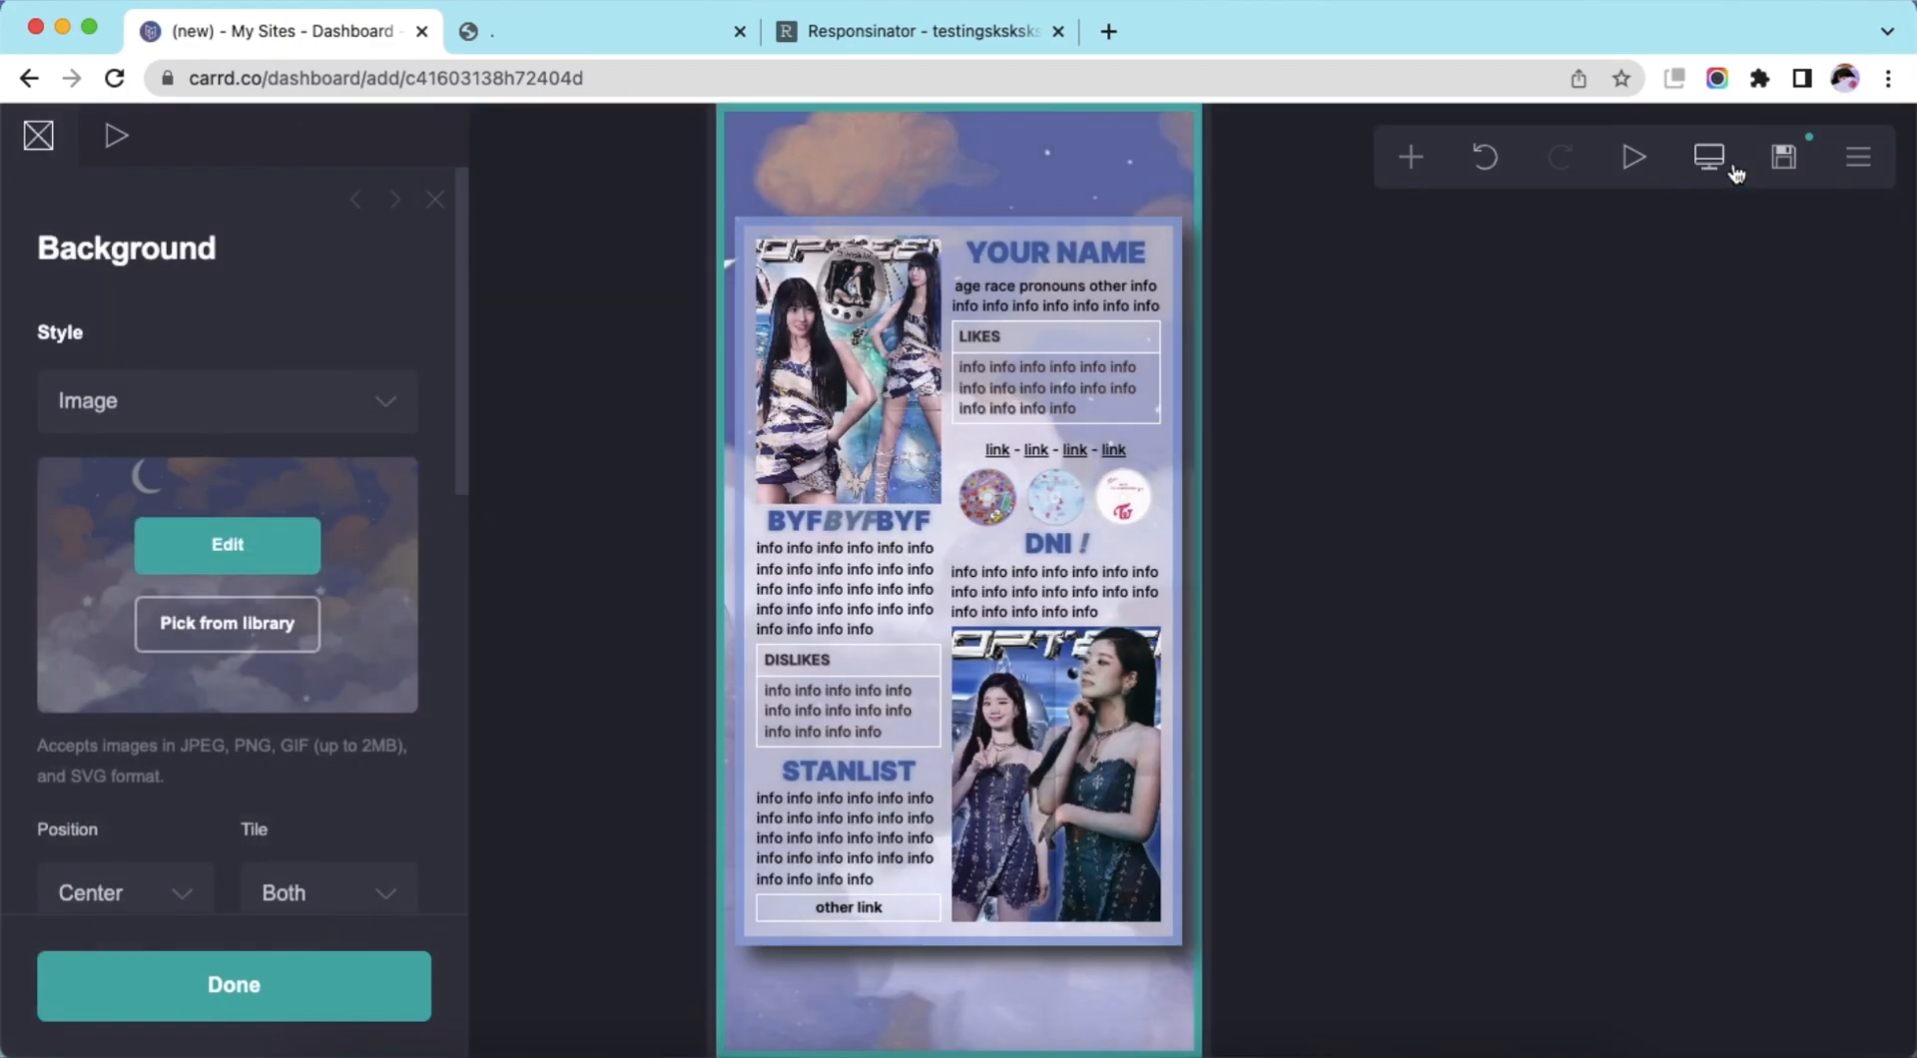
{"action": "left_click", "coordinate": [1732, 170]}
Save the finished profile page
{"action": "left_click", "coordinate": [1784, 157]}
{"action": "left_click", "coordinate": [237, 411]}
{"action": "key", "text": "Tab"}
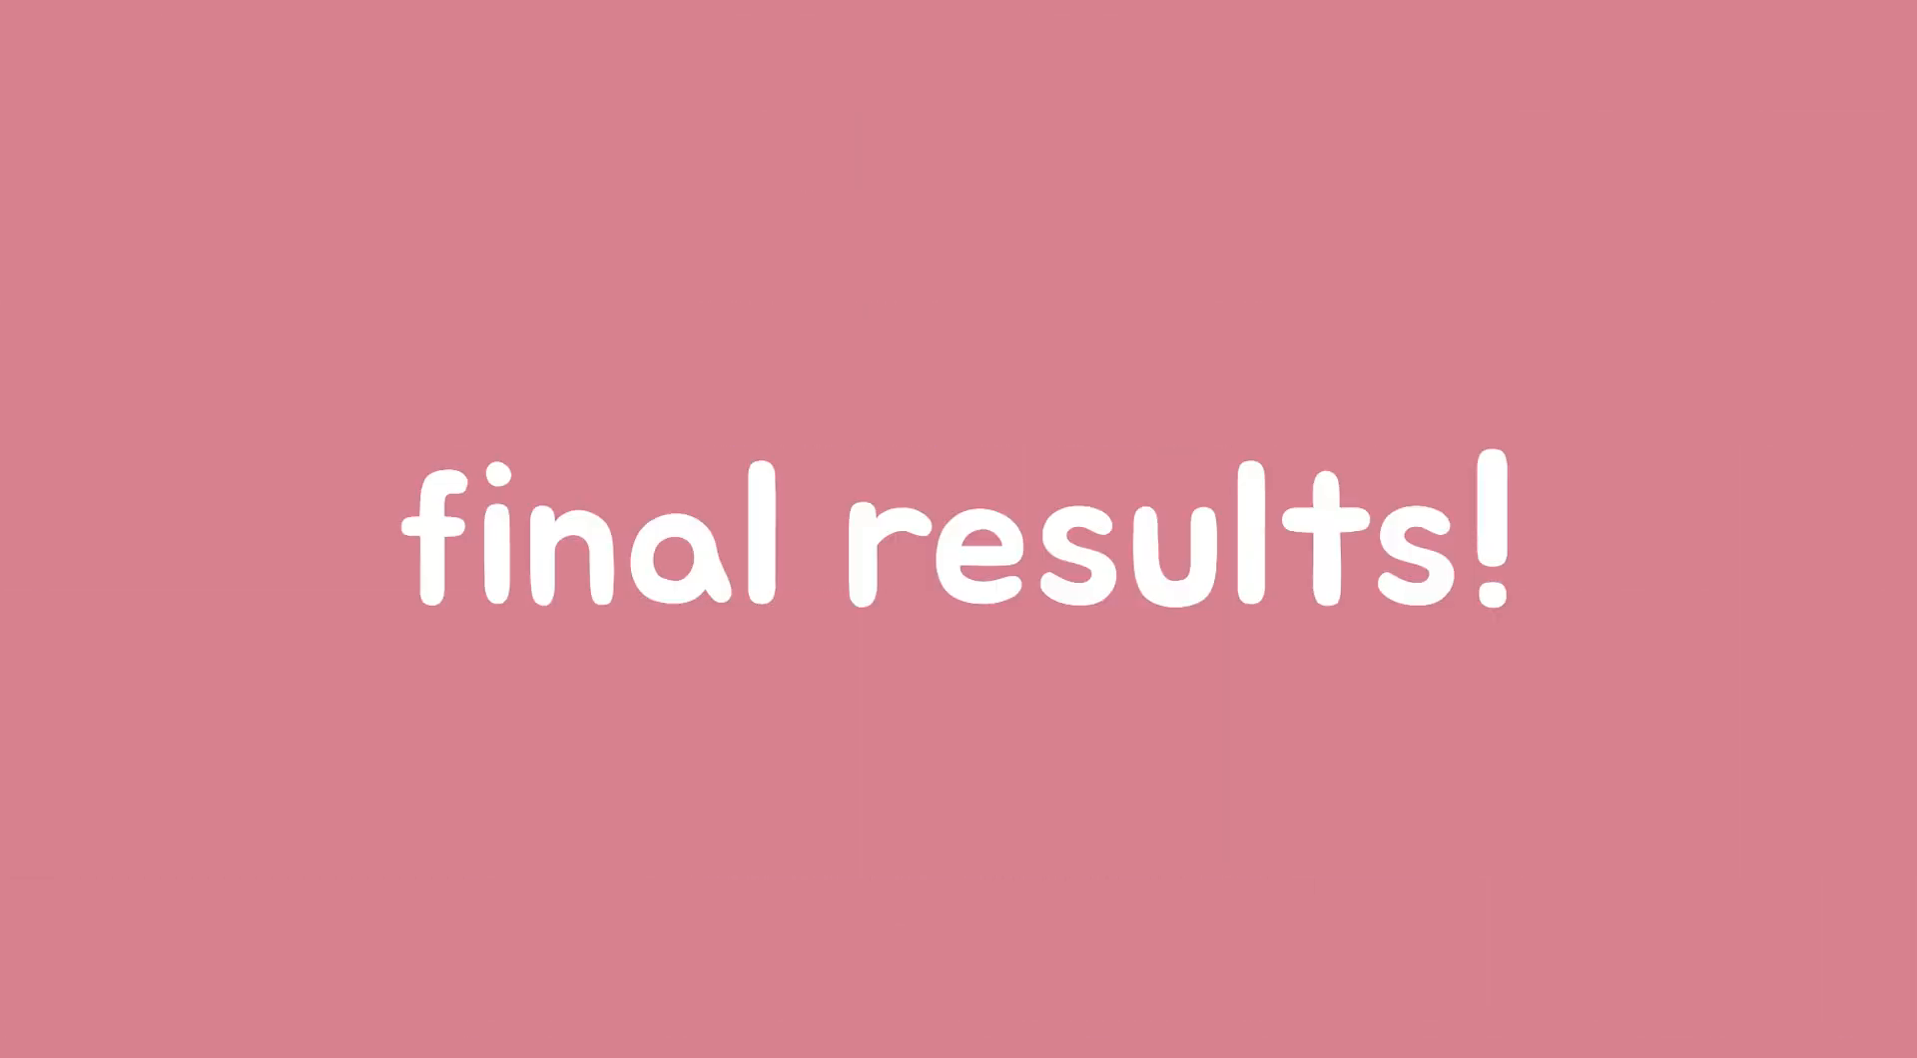